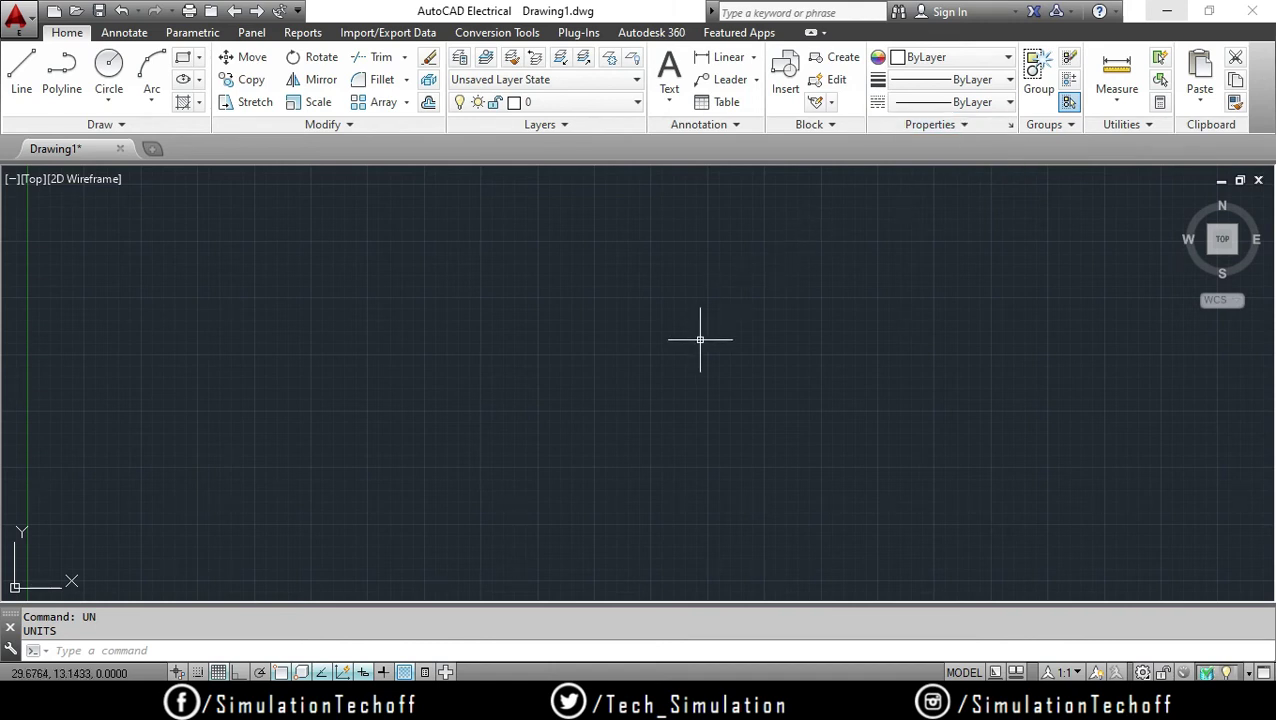
Launch the Epic Pen annotation tool over the reference profile image.
key(Return)
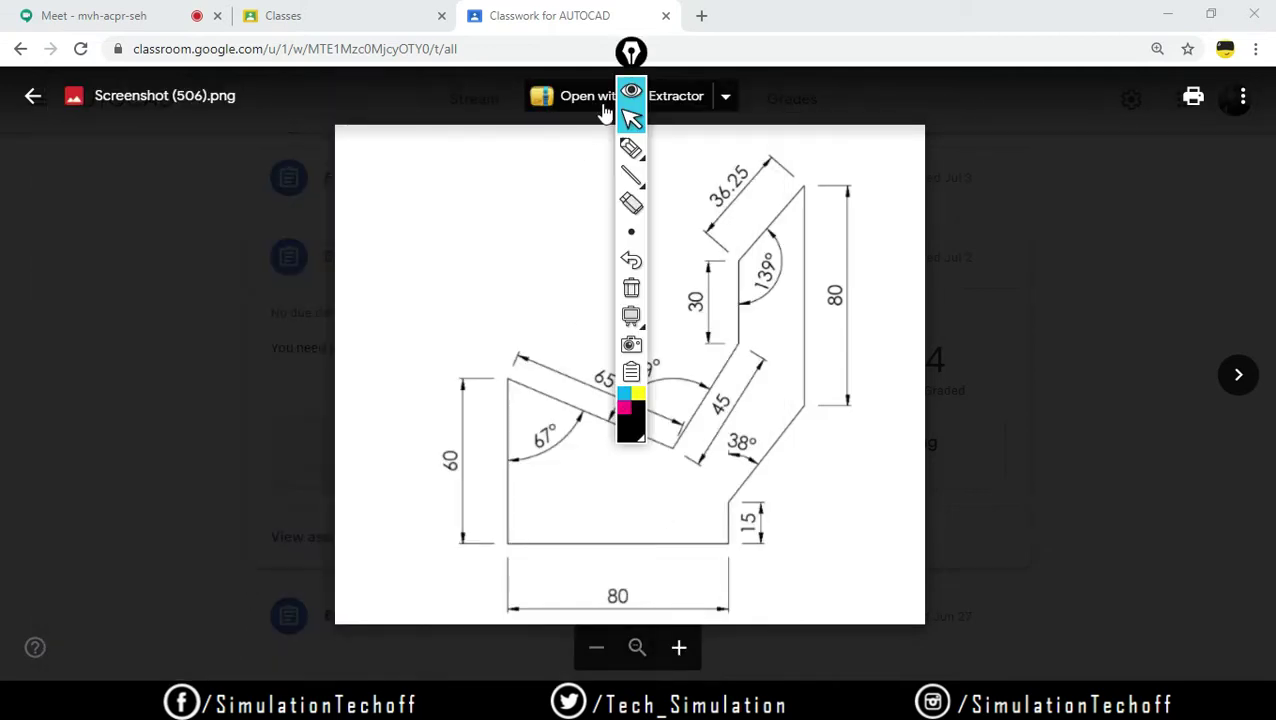
drag(633, 52, 1146, 180)
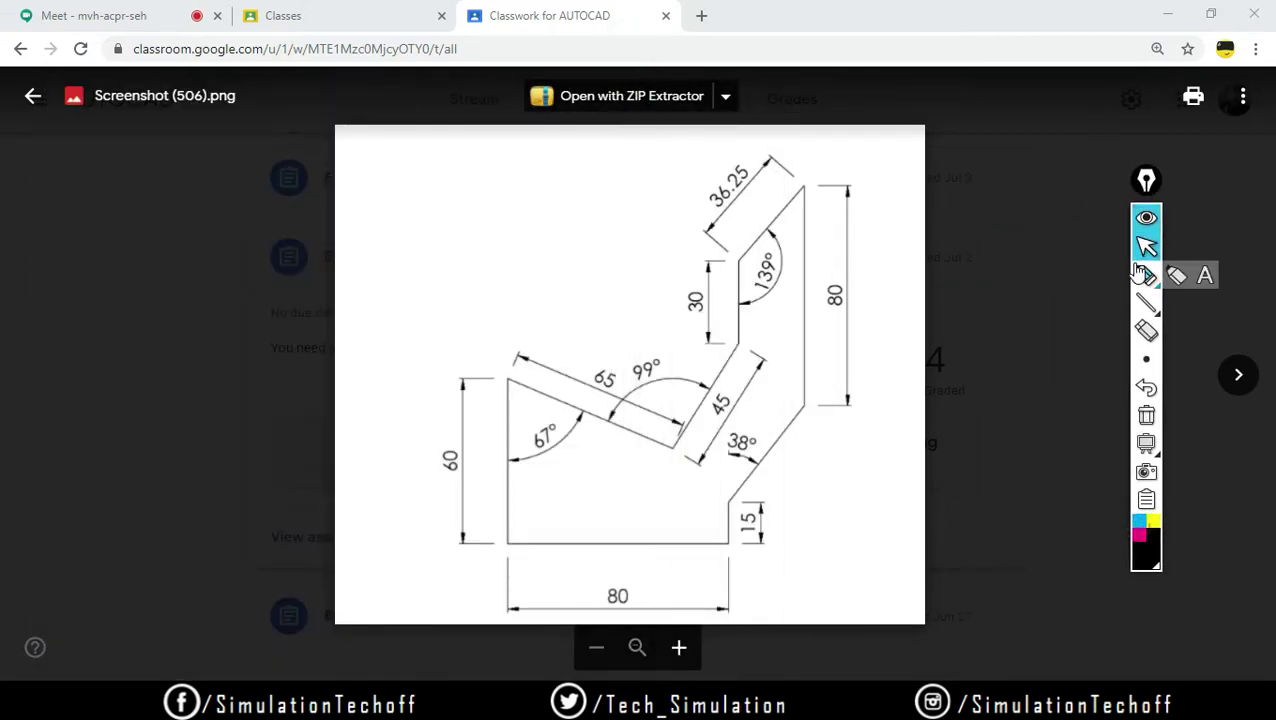
click(1147, 280)
mouse_move(447, 282)
mouse_down()
mouse_move(436, 236)
mouse_move(513, 276)
mouse_move(566, 226)
mouse_up()
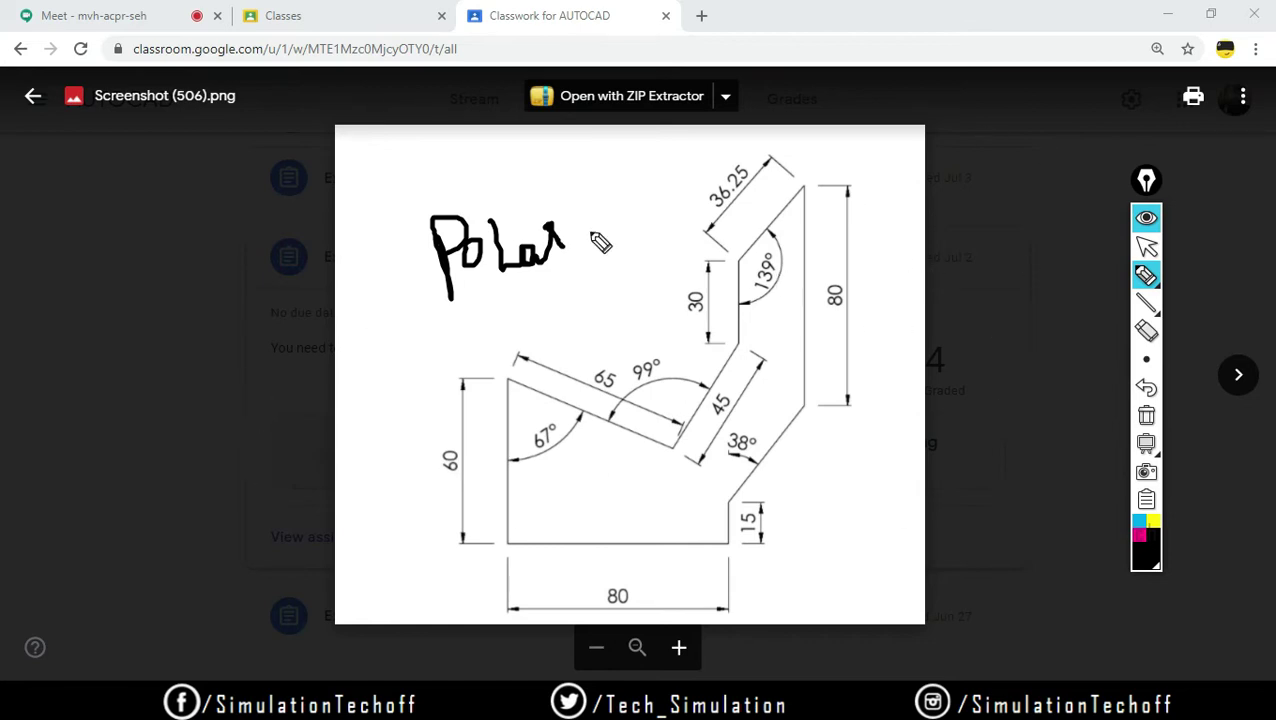
click(601, 217)
drag(601, 217, 650, 183)
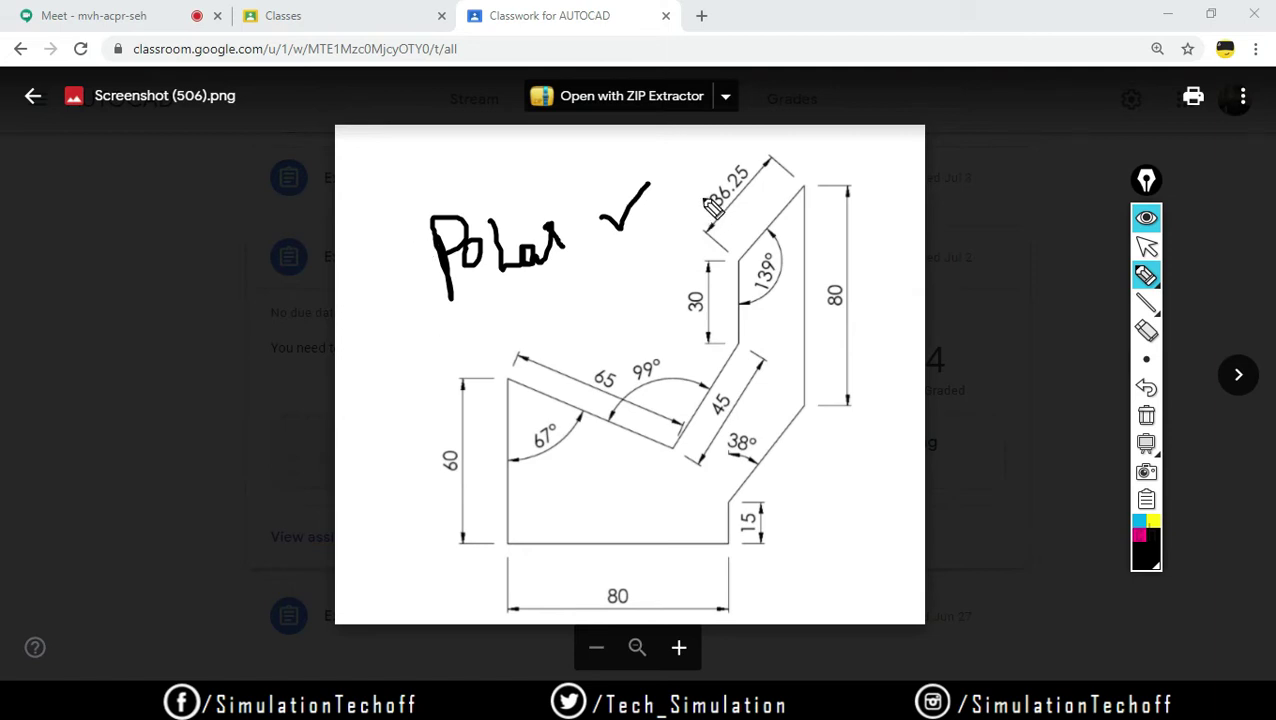
click(1146, 415)
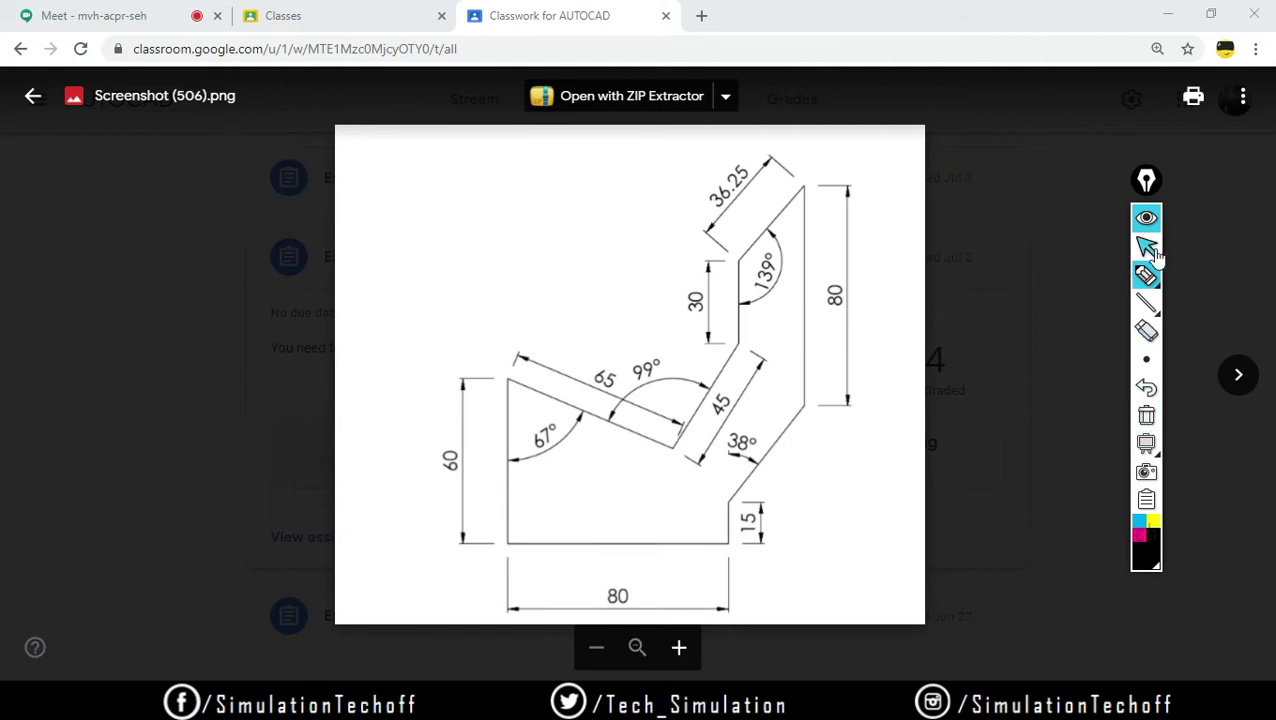
click(1146, 222)
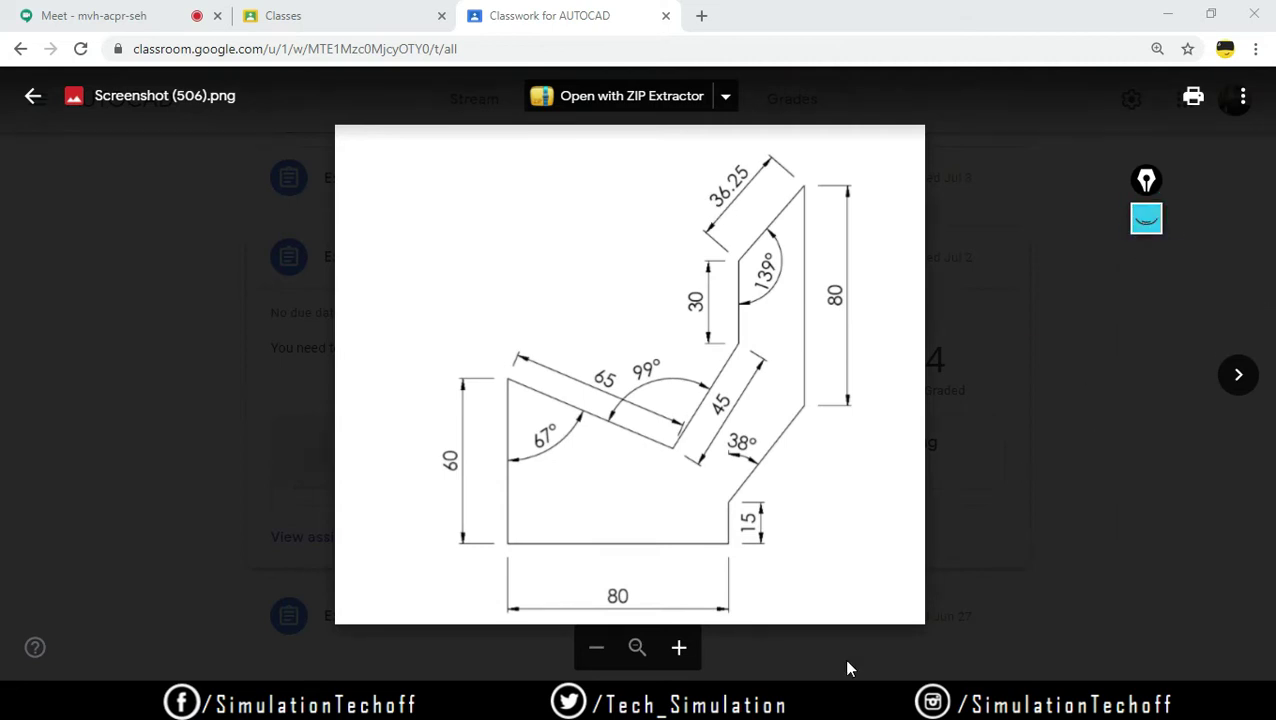
Switch from PowerPoint back to the reference image Screenshot (506).png in Classroom.
key(alt+Tab)
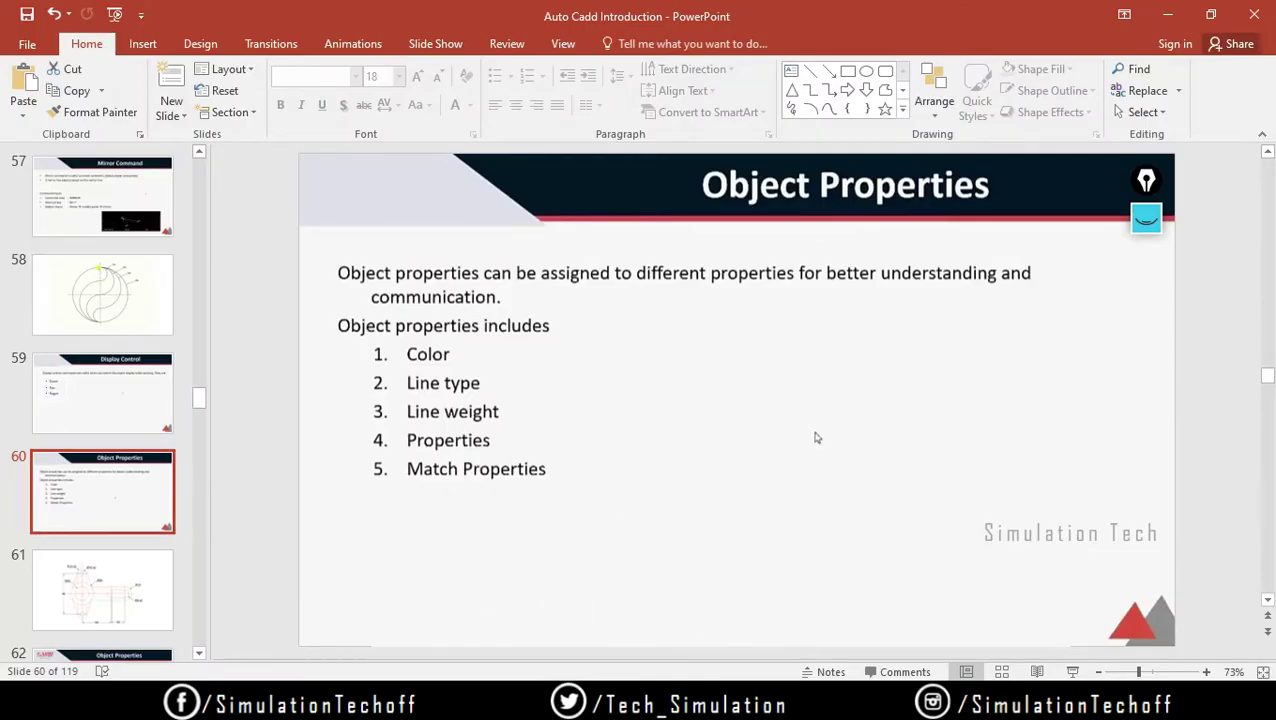
click(484, 630)
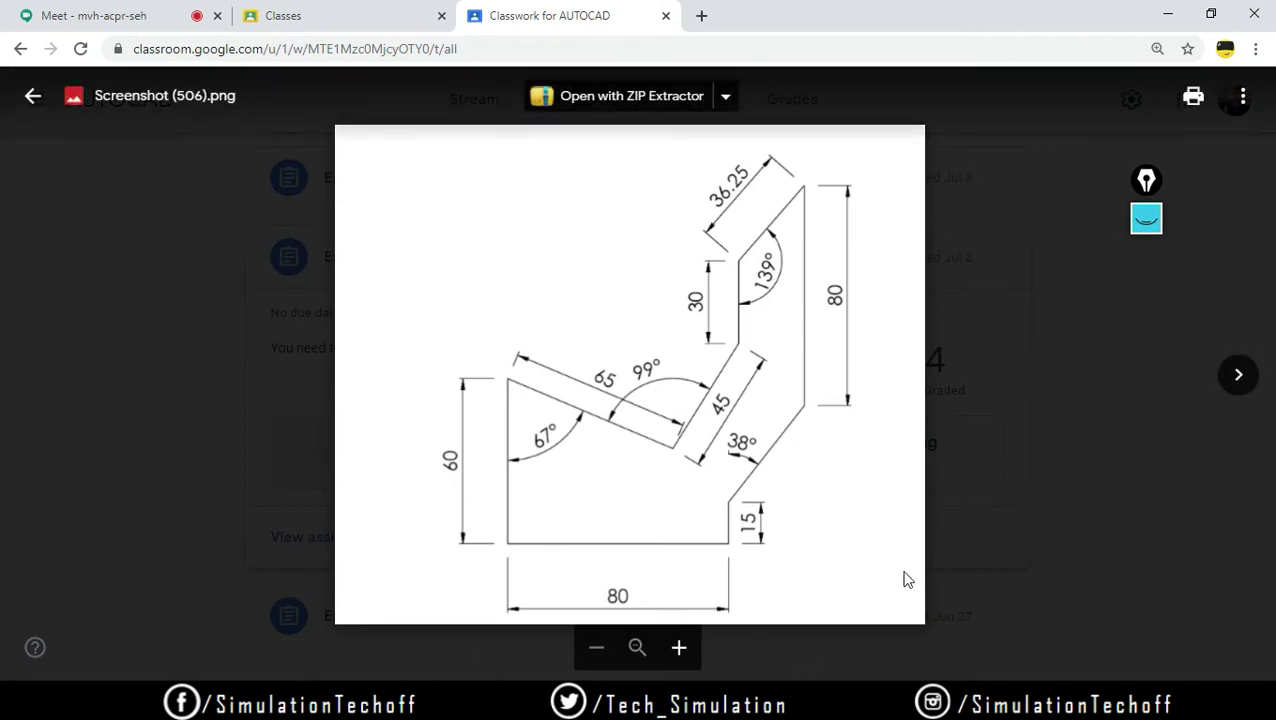
Draw an 80-unit horizontal base line with Ortho on.
key(alt+Tab)
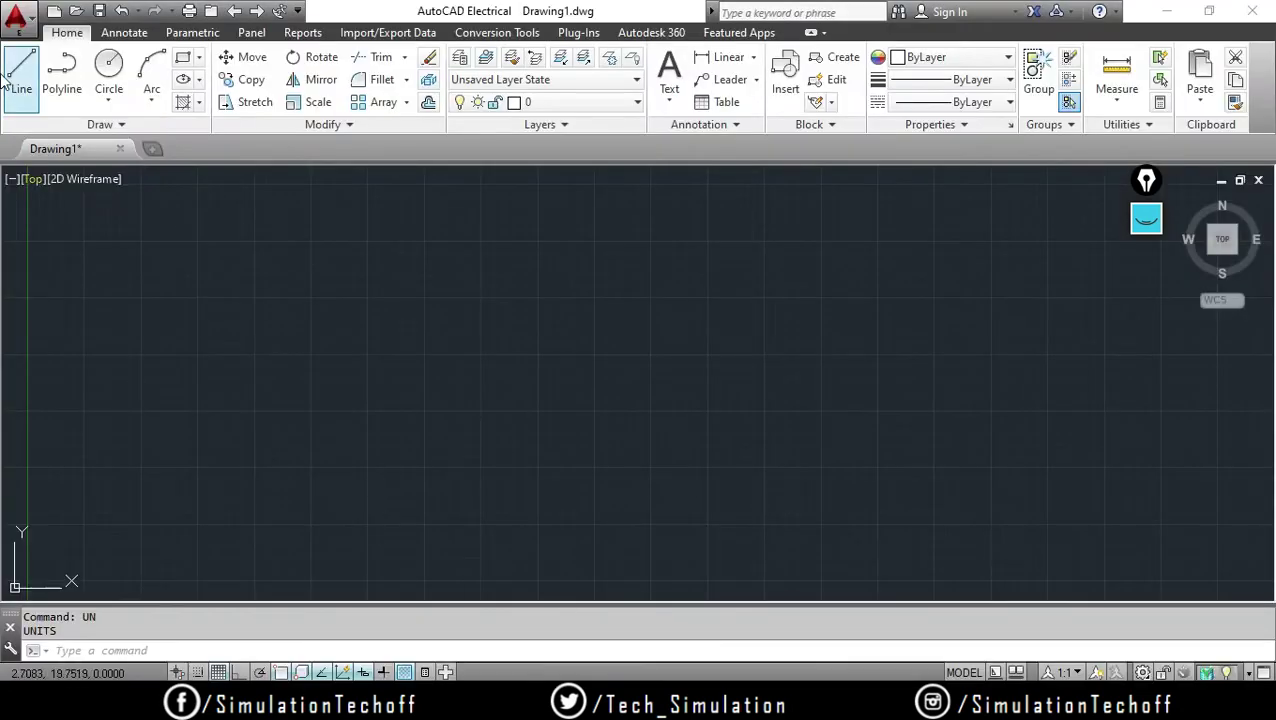
click(21, 70)
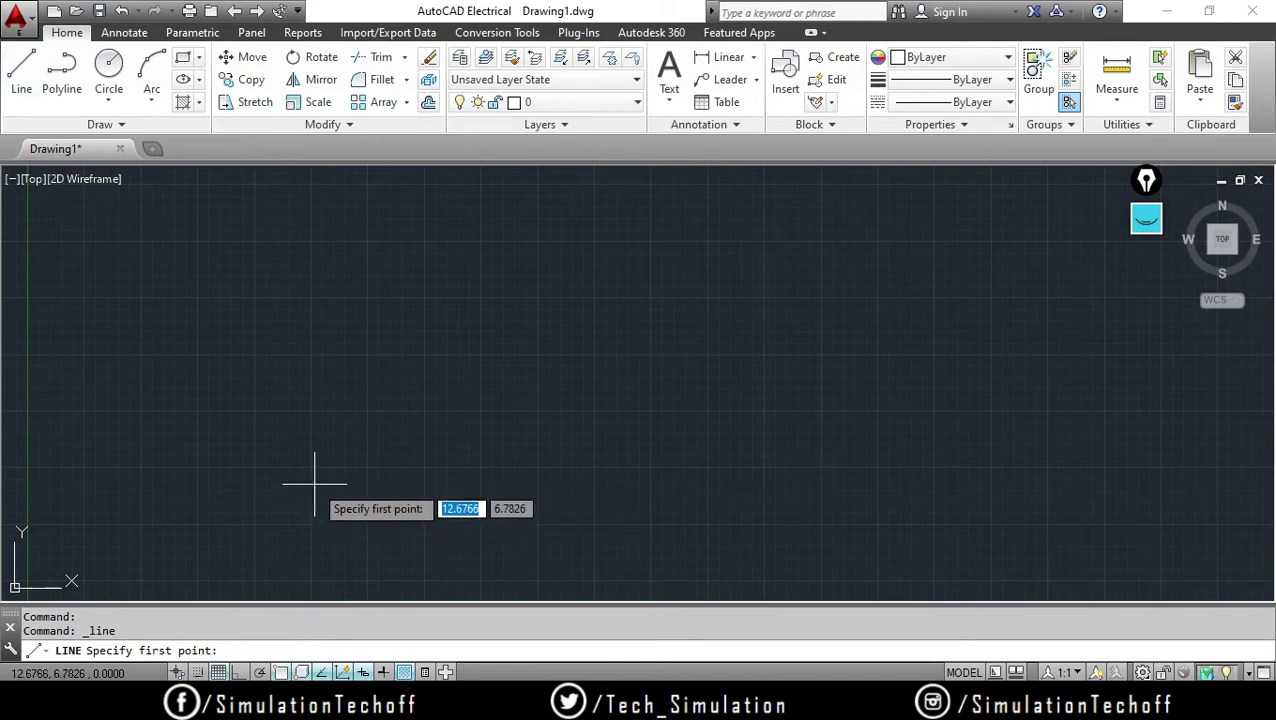
key(F8)
click(259, 492)
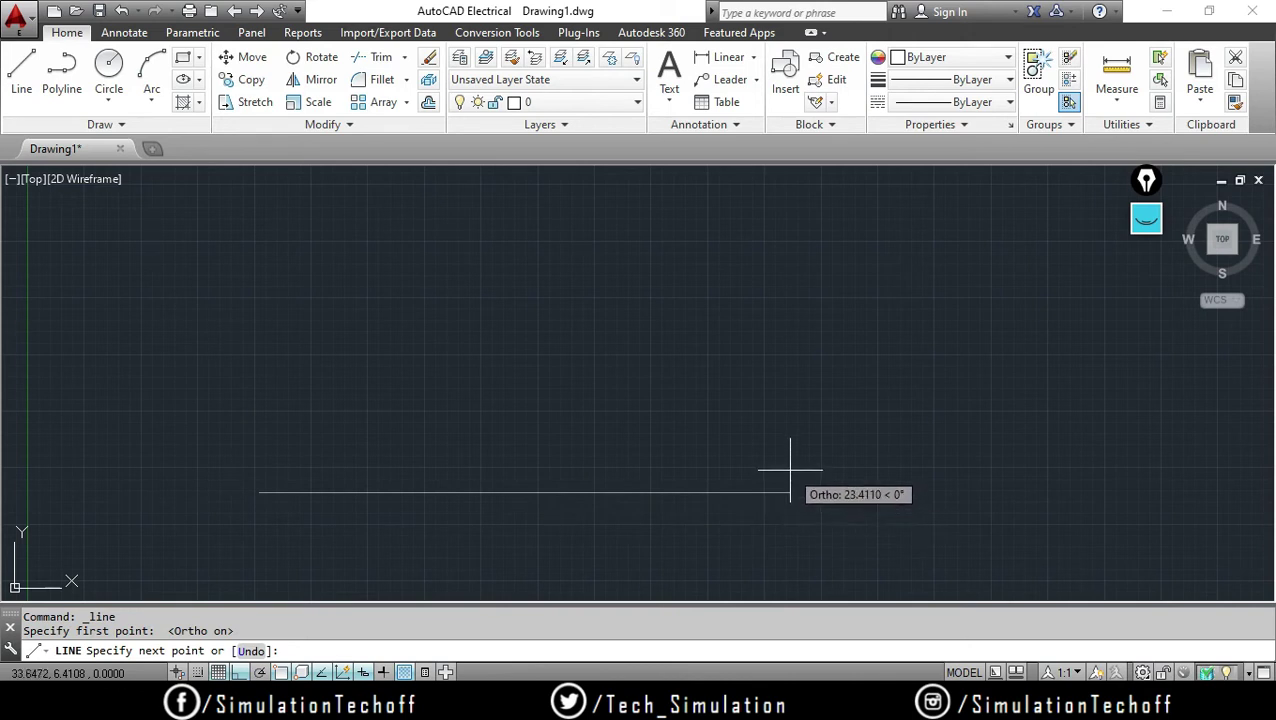
text(80)
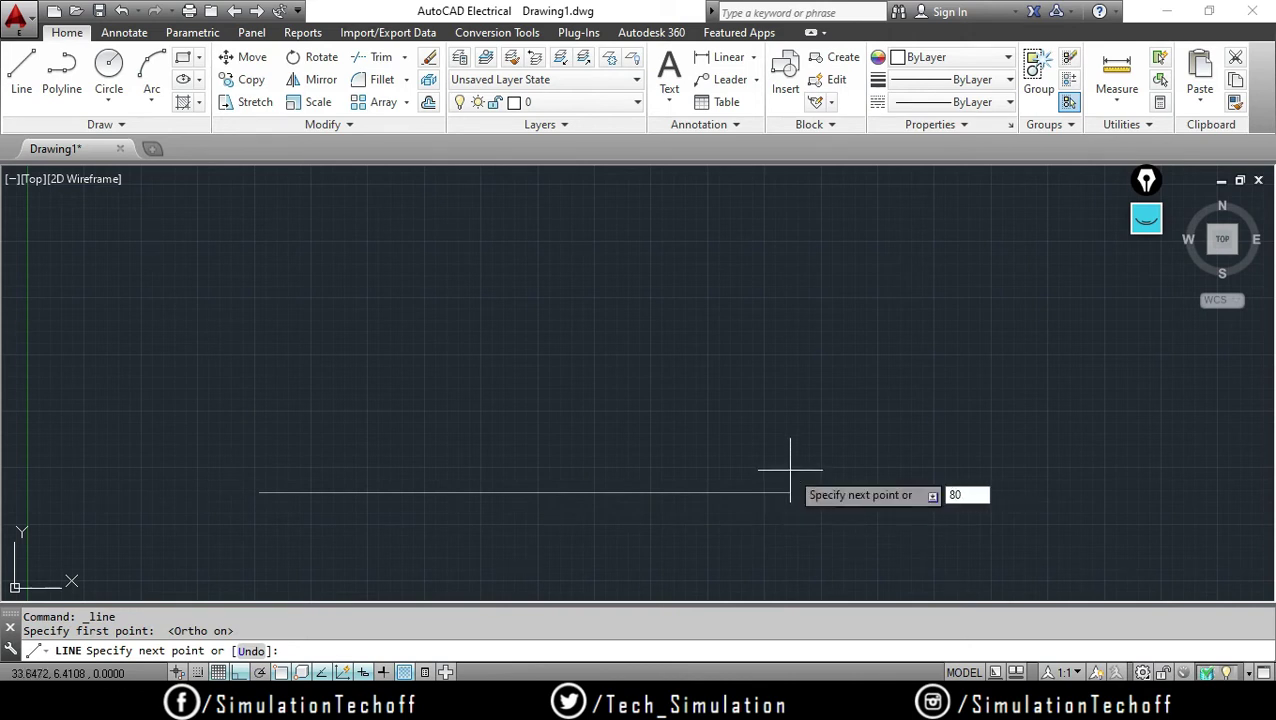
key(Return)
key(Escape)
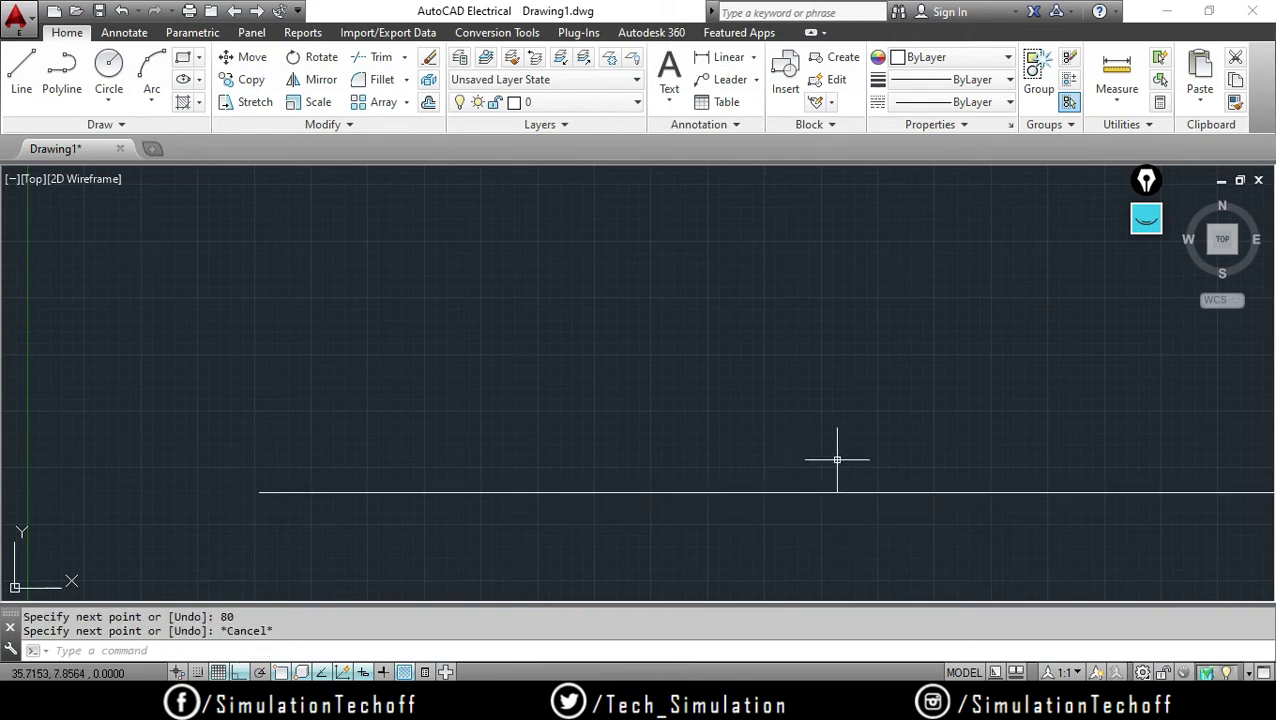
Cancel an accidental stretch of the line and pan to centre it.
middle_drag(966, 390, 851, 530)
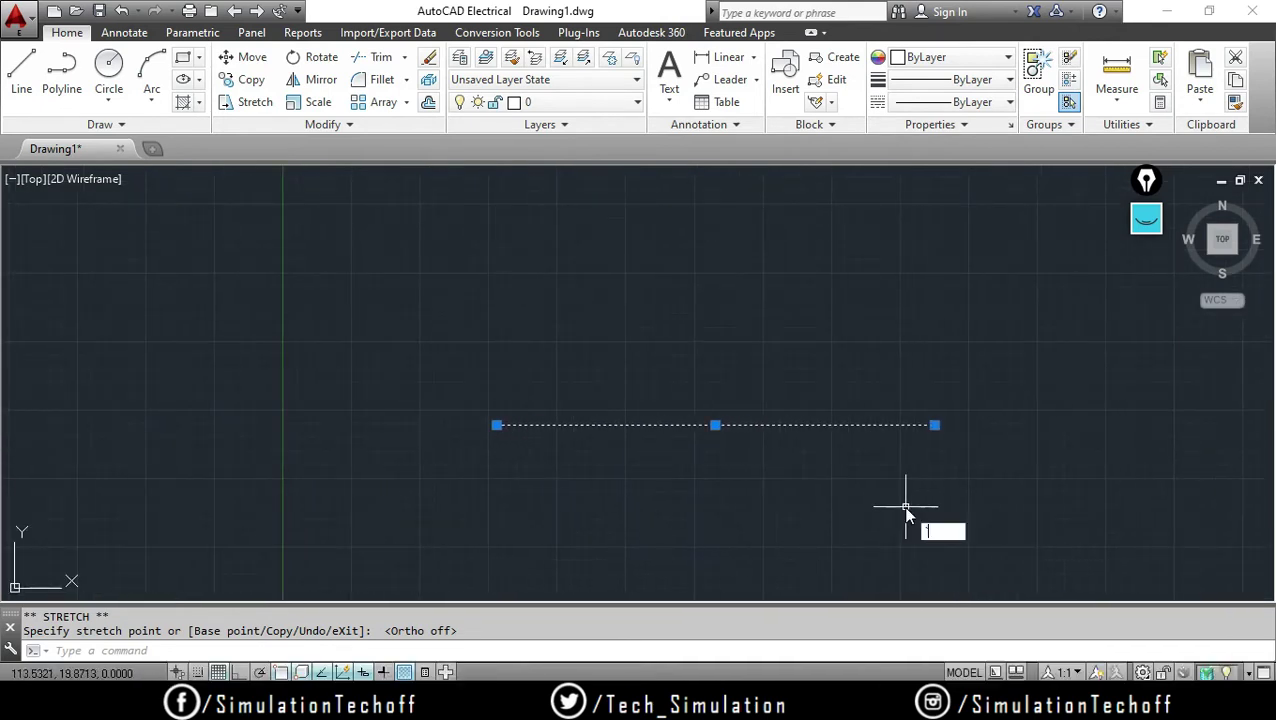
key(Escape)
middle_drag(900, 496, 801, 524)
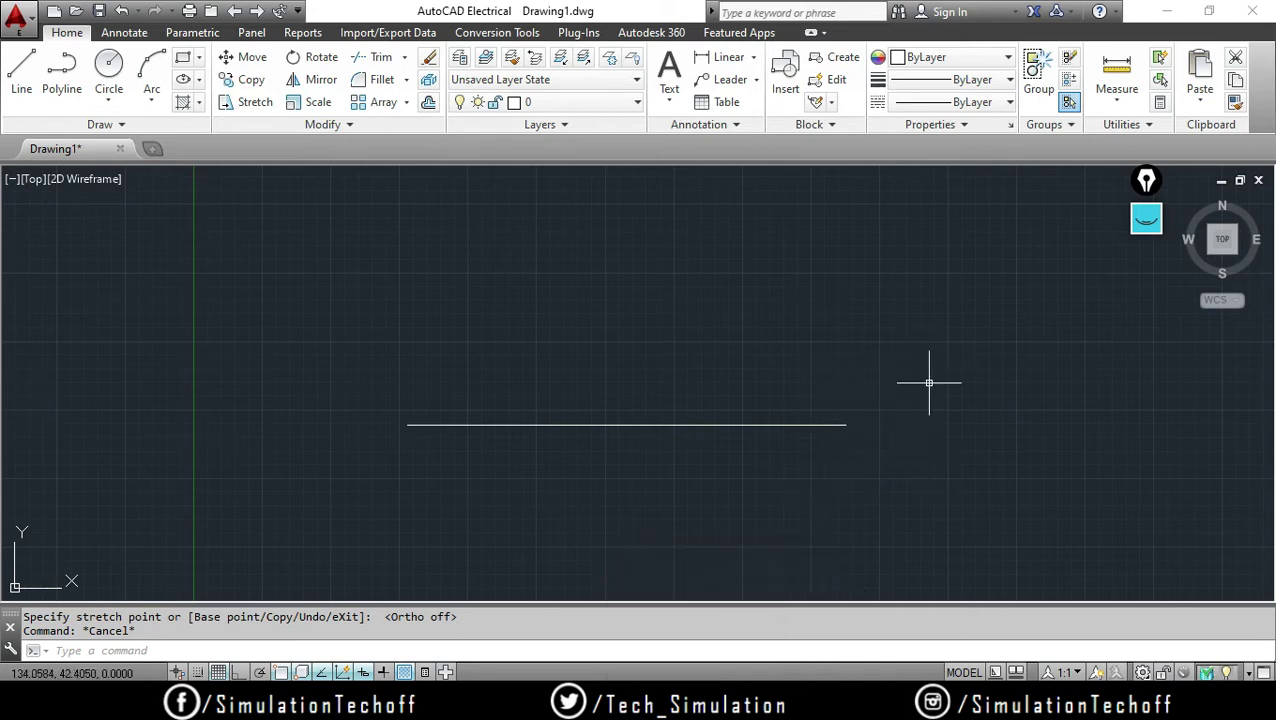
Draw a short vertical edge up from the base line's right end.
click(21, 70)
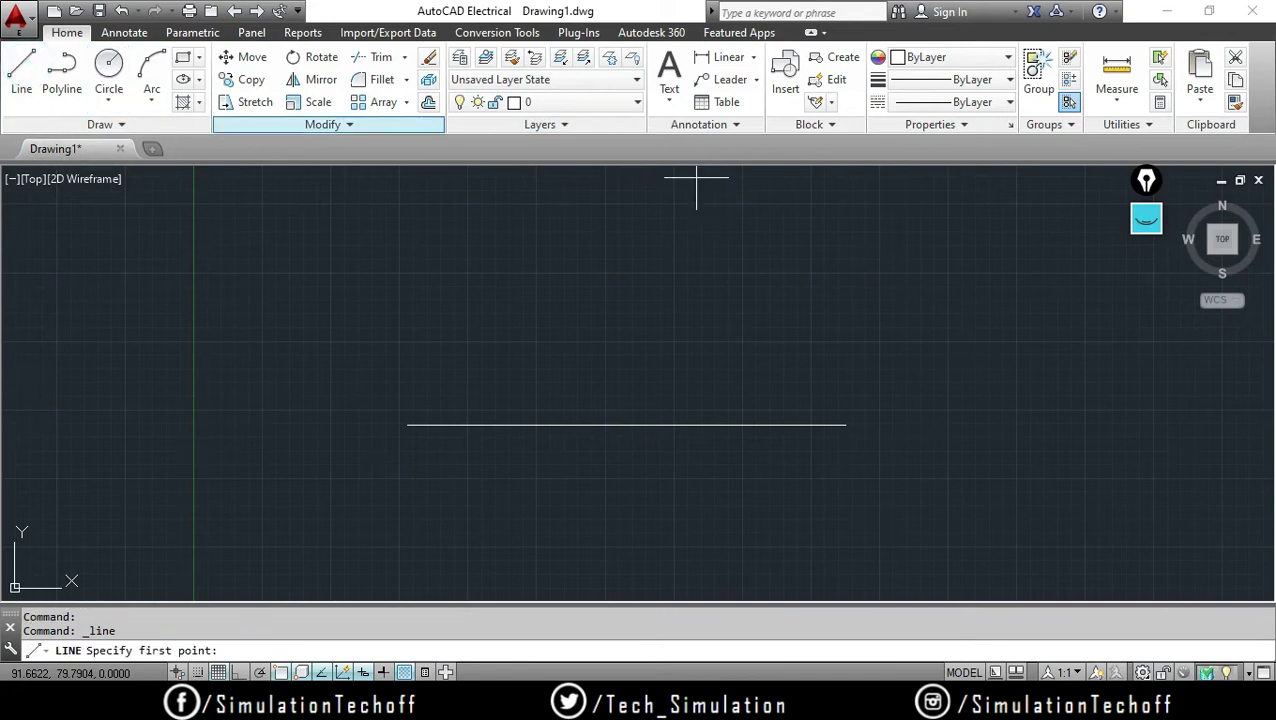
click(845, 425)
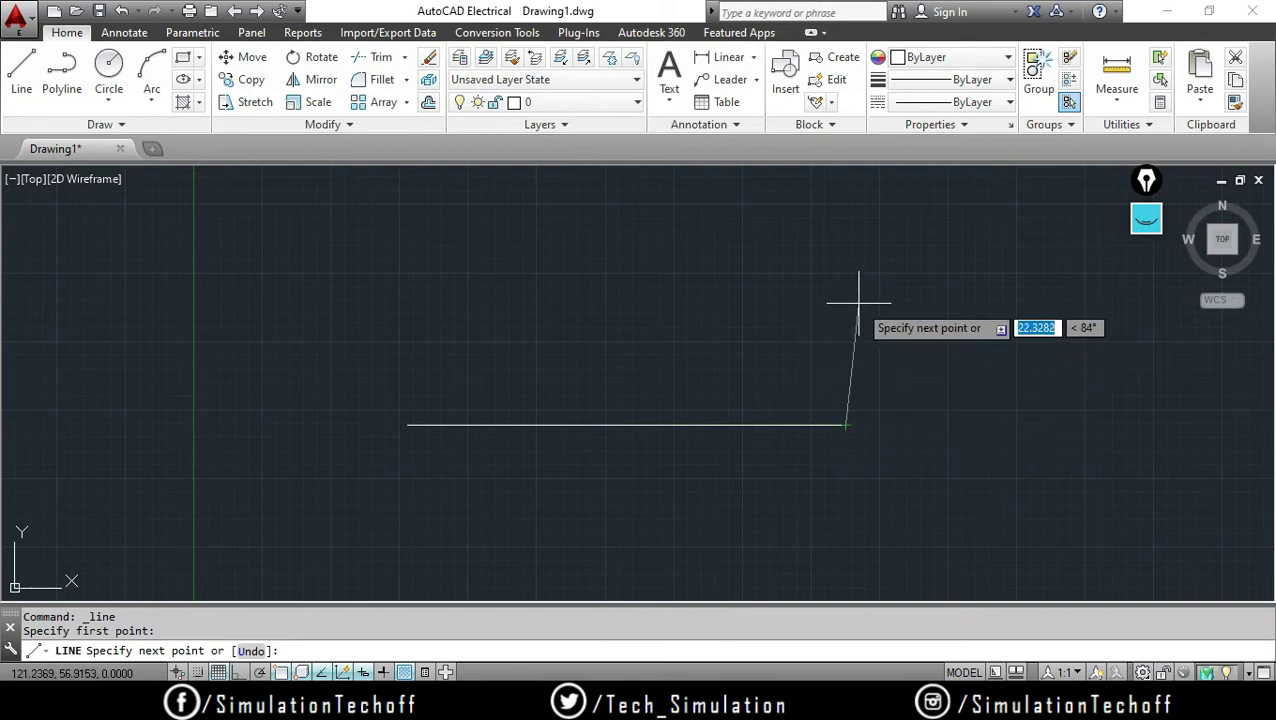
click(858, 302)
key(Escape)
drag(783, 342, 838, 226)
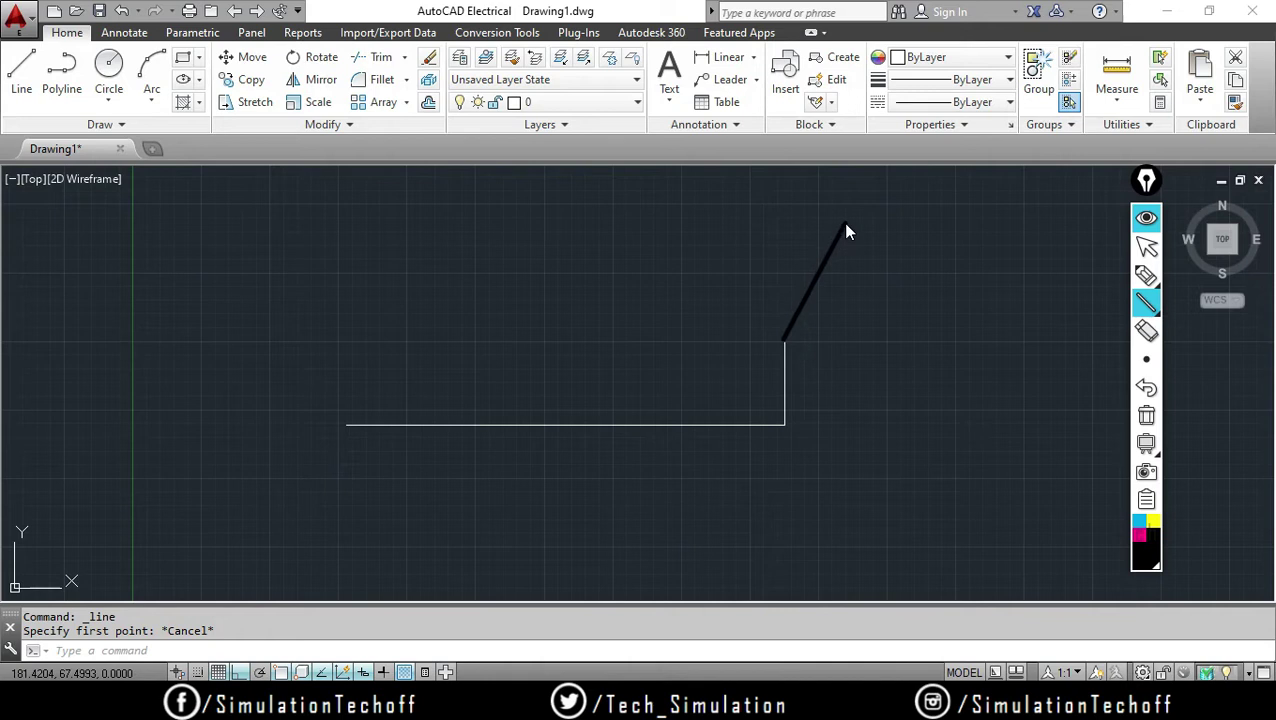
Sketch a cyan sloped edge and a magenta vertical edge with Epic Pen.
click(1147, 381)
right_click(1139, 521)
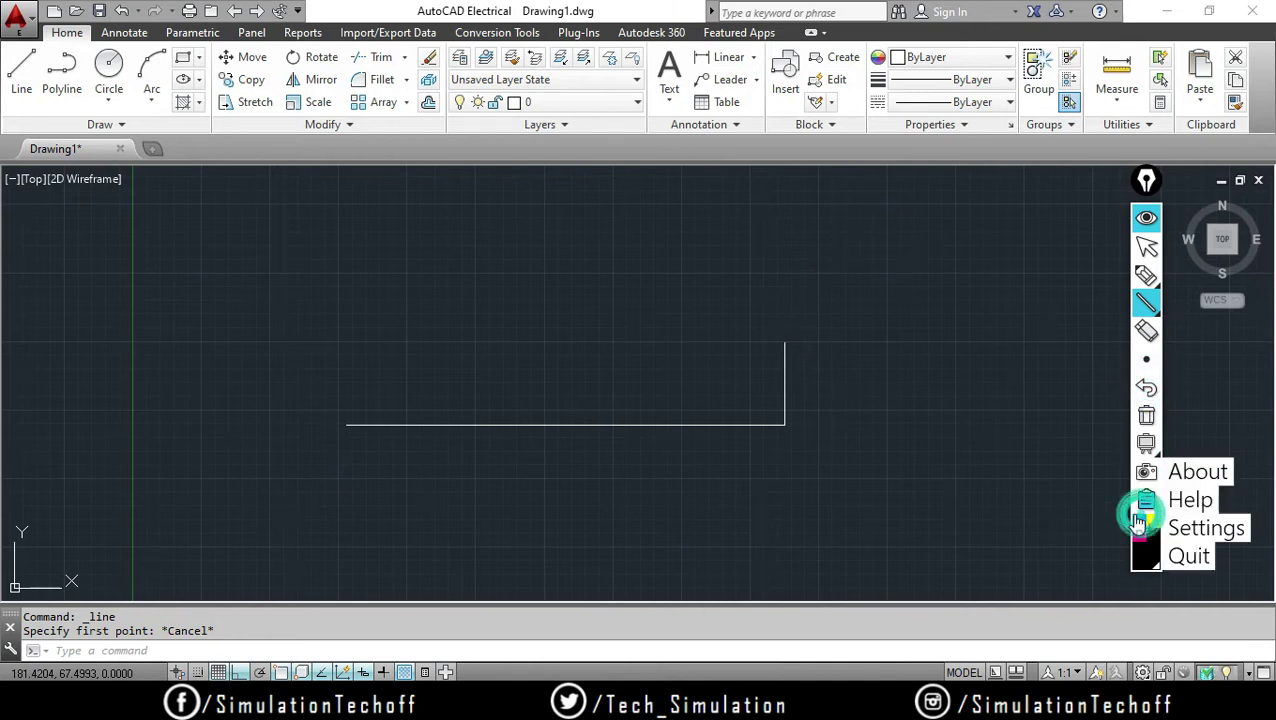
click(1139, 521)
mouse_move(783, 342)
mouse_down()
mouse_move(856, 208)
mouse_move(873, 207)
mouse_up()
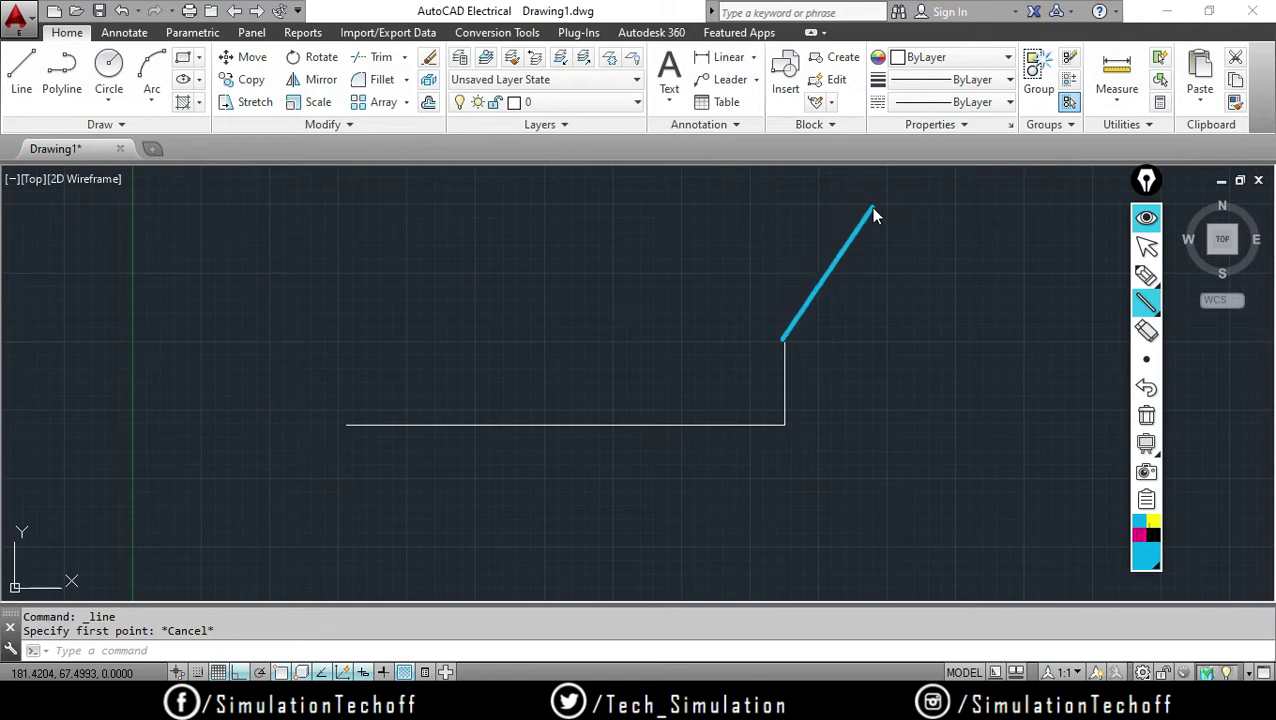
click(1142, 536)
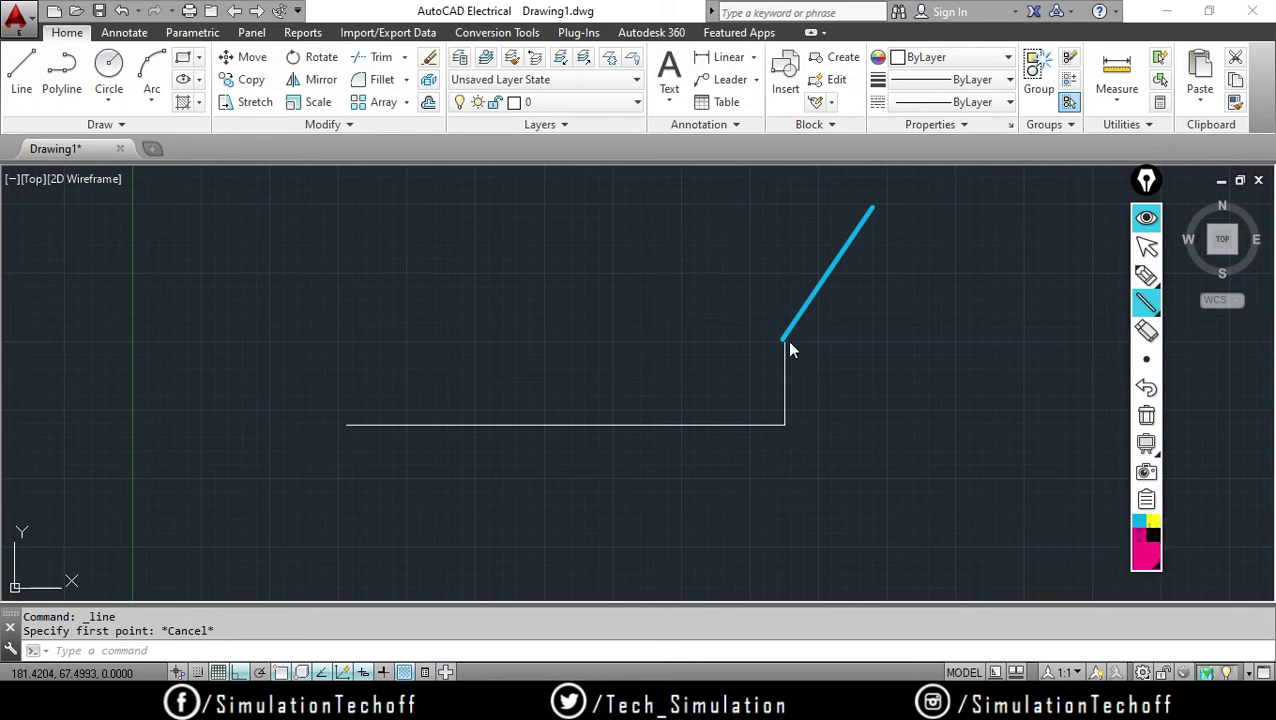
drag(785, 341, 785, 212)
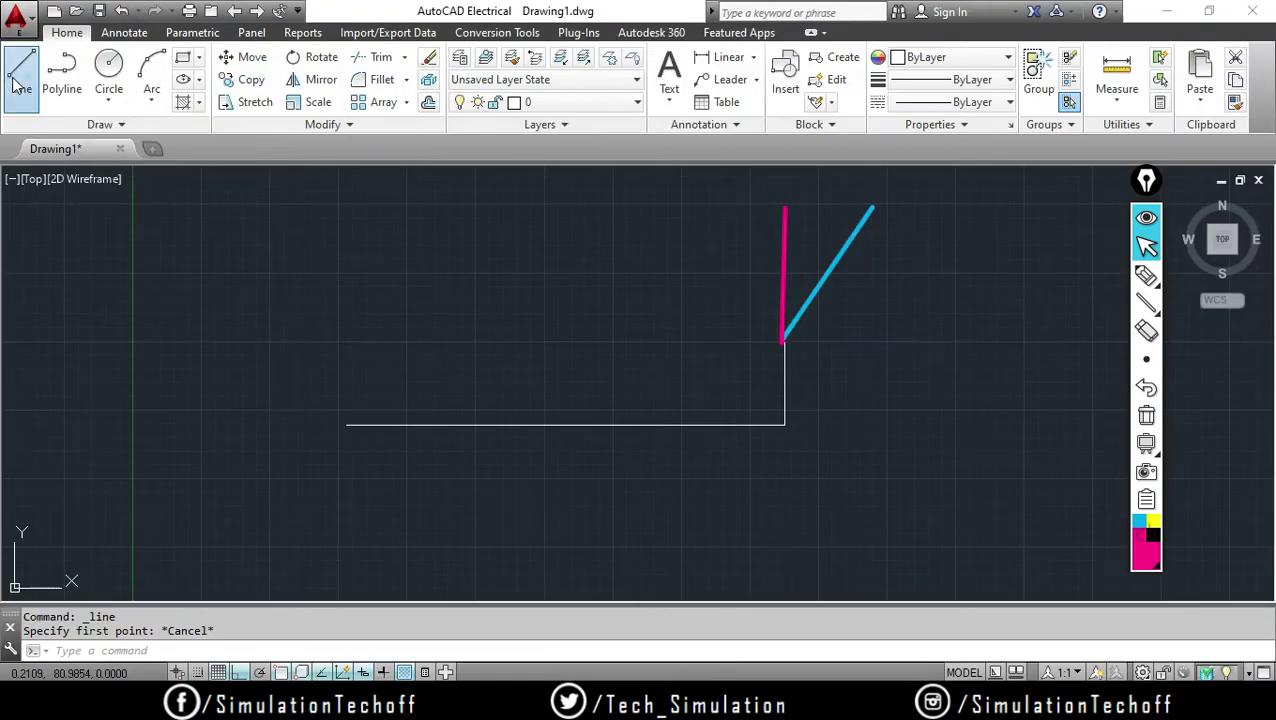
Draw a 60-unit vertical edge up from the base line's left end, then zoom to extents.
click(21, 70)
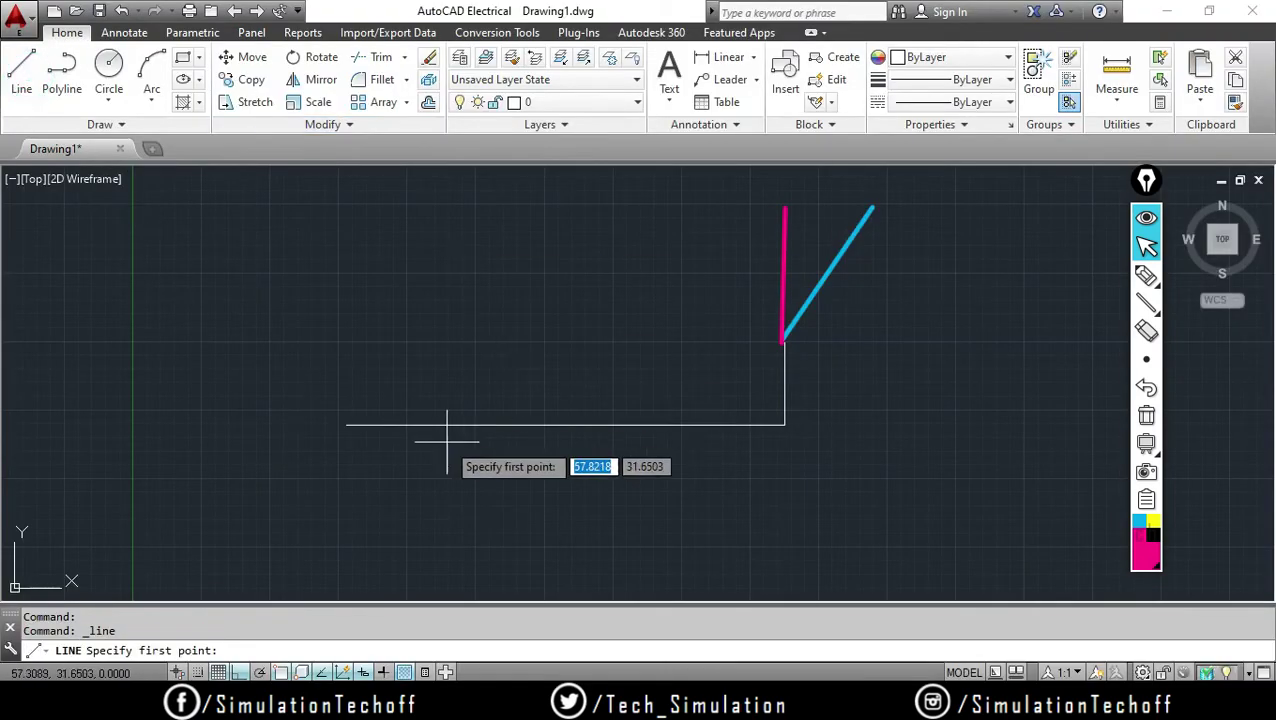
click(346, 425)
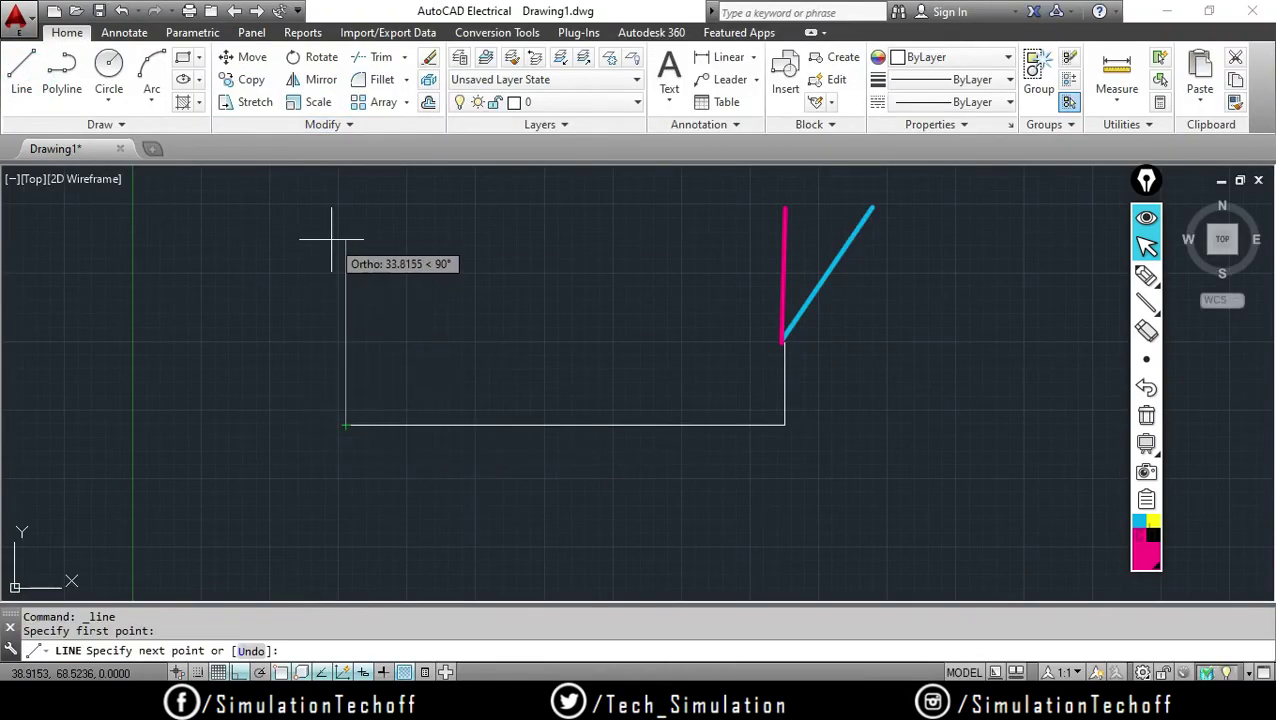
text(60)
key(Return)
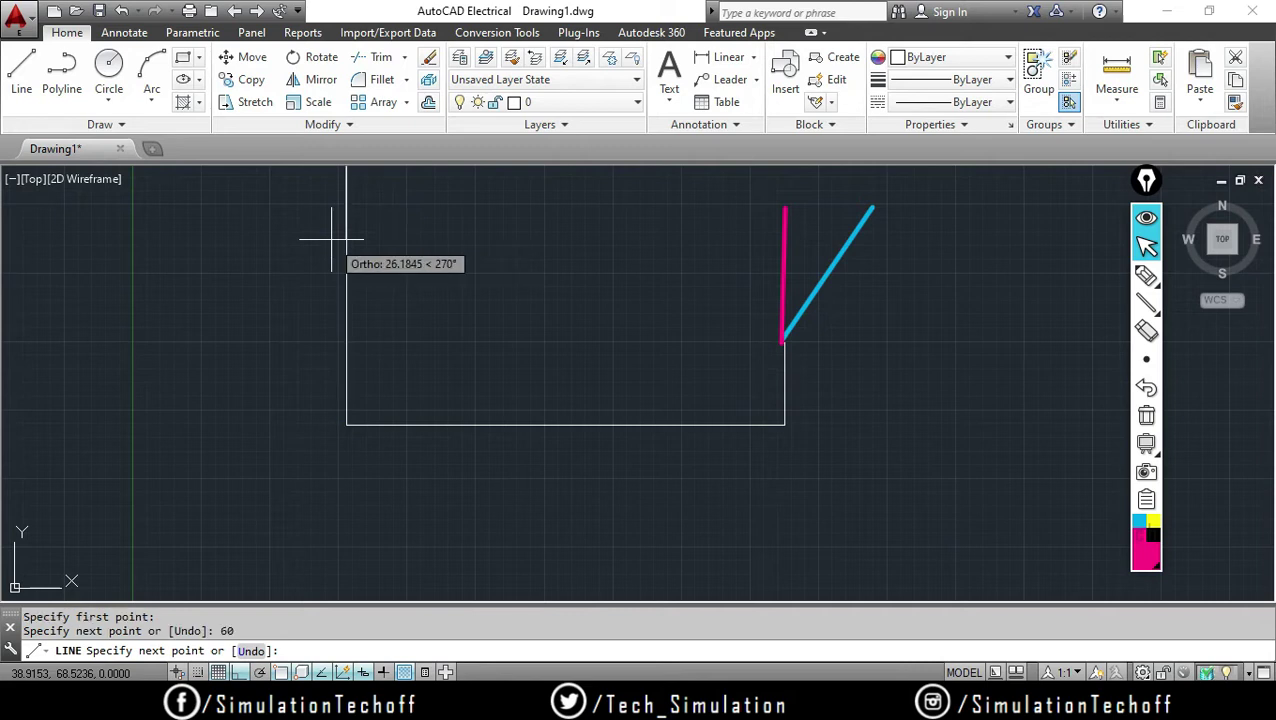
middle_drag(507, 336, 501, 336)
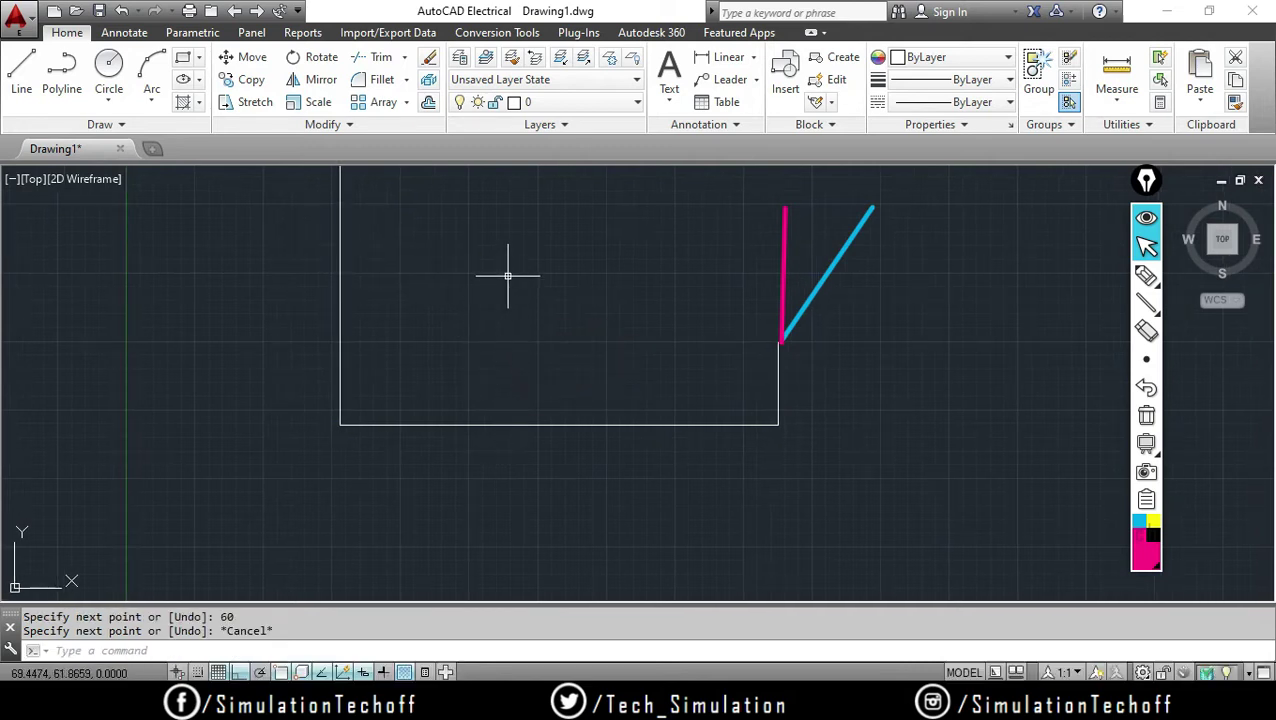
middle_drag(527, 353, 541, 353)
scroll(550, 327, up, 2)
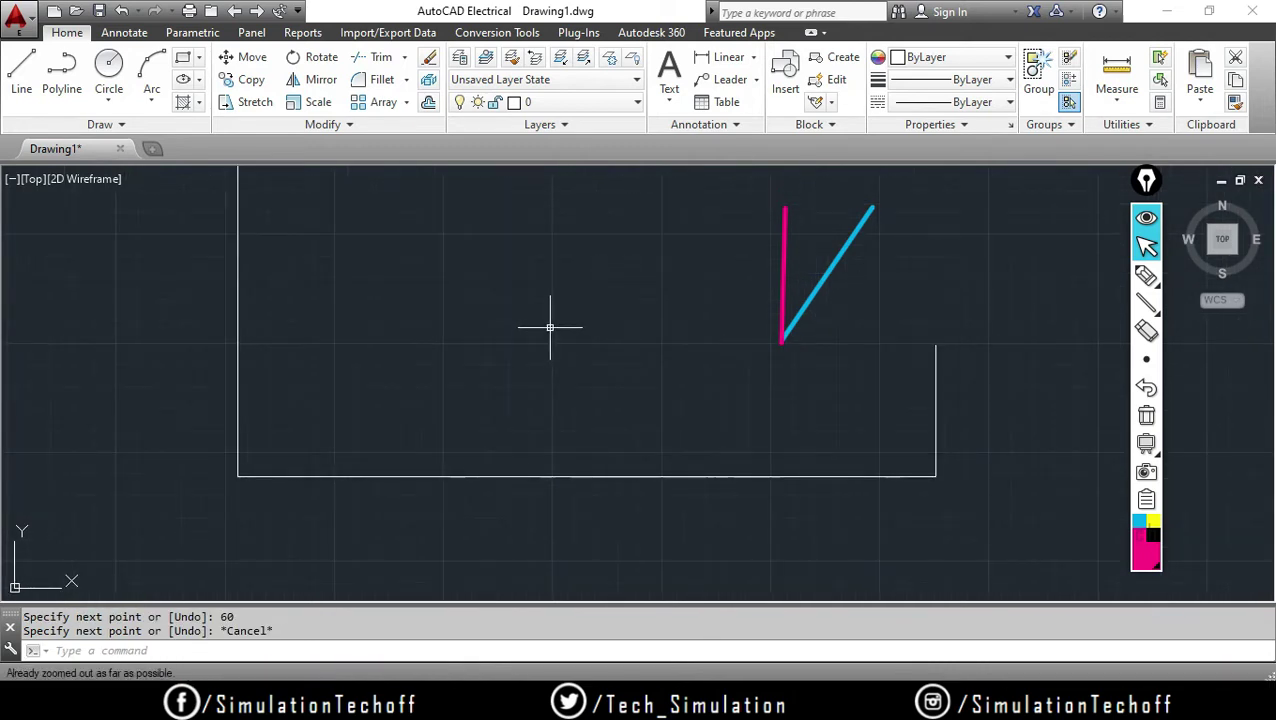
text(z)
key(Return)
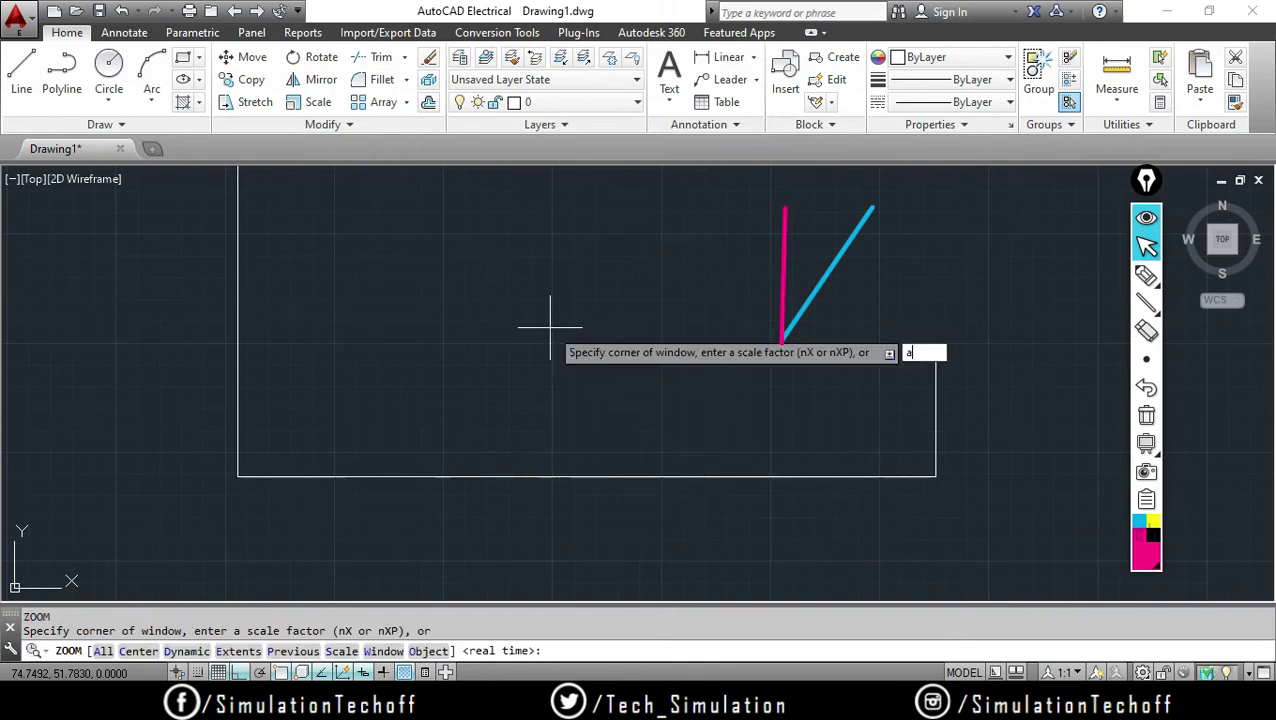
text(a)
key(Return)
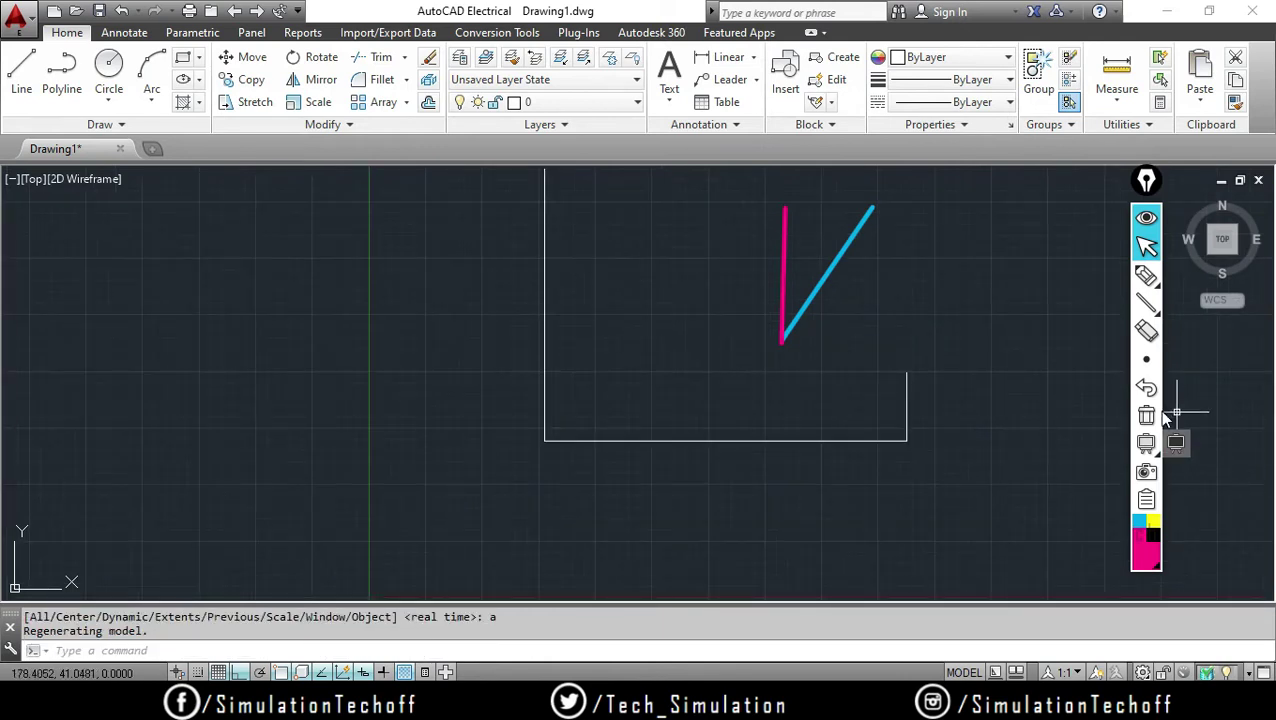
Clear the freehand marks and pan the profile down and left.
click(1146, 415)
key(Escape)
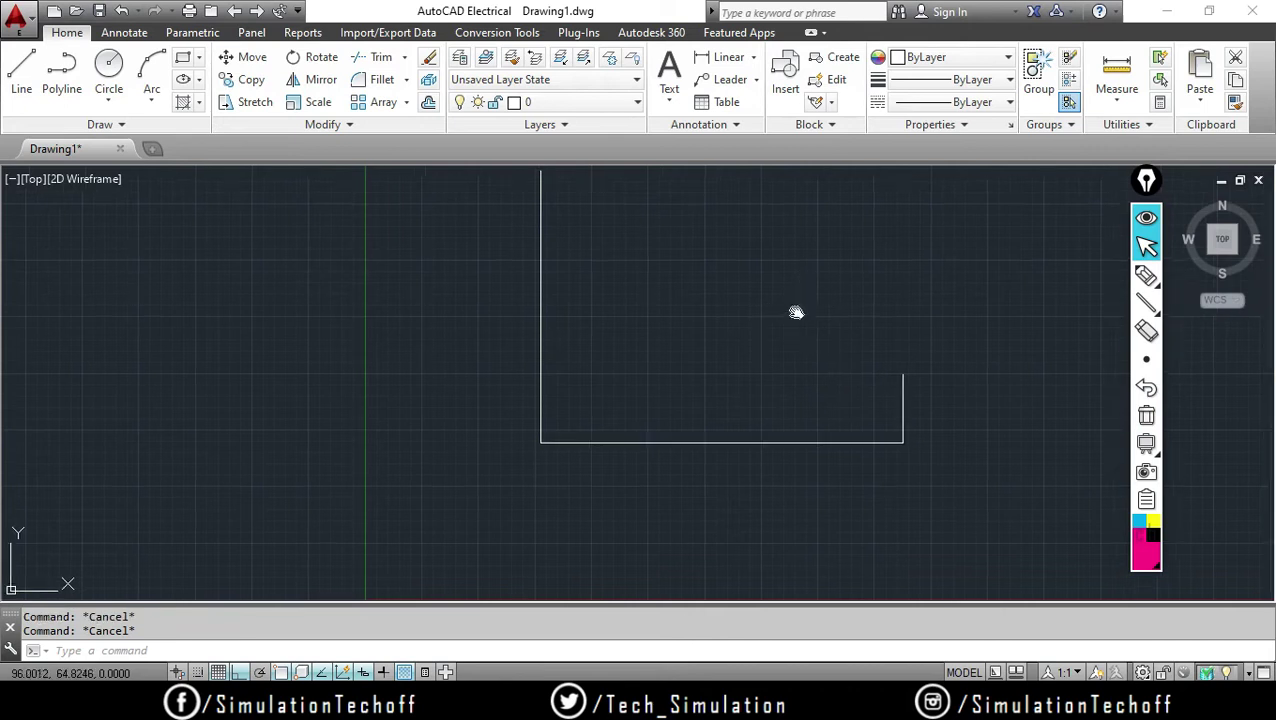
middle_drag(802, 303, 707, 441)
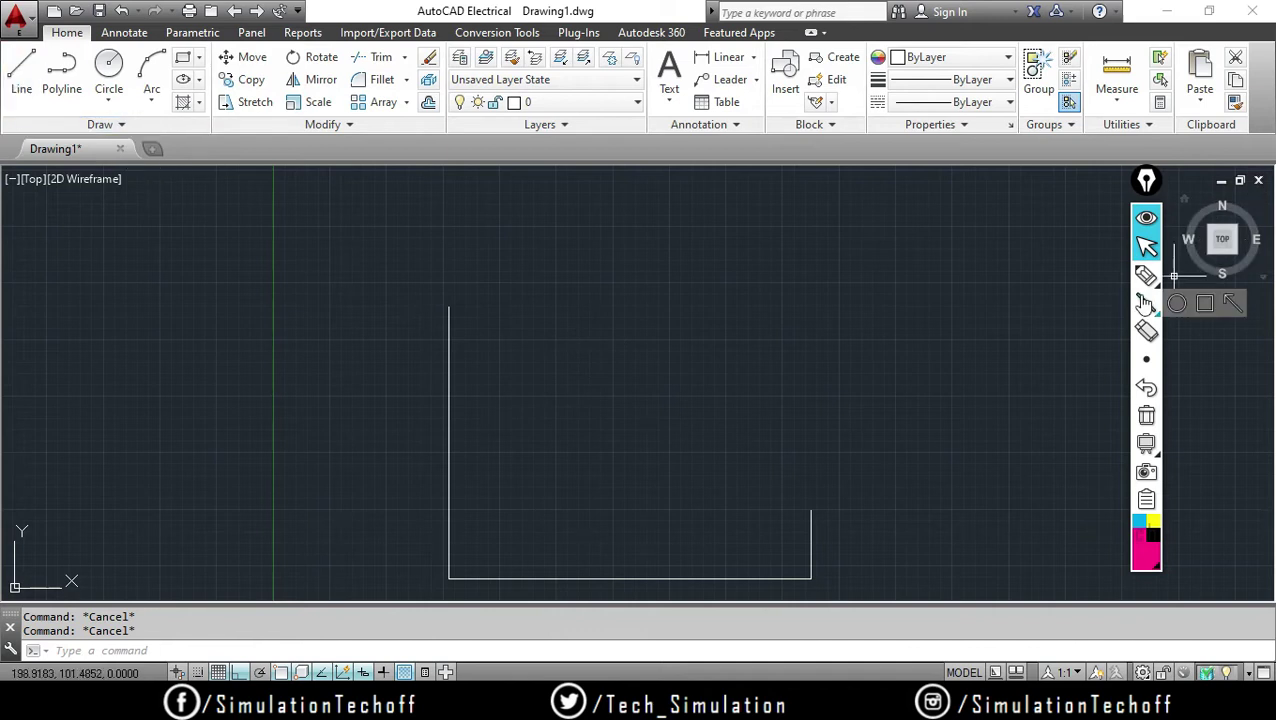
Sketch the planned slope with horizontal and vertical reference axes, then start a line at the left edge's top.
click(1148, 305)
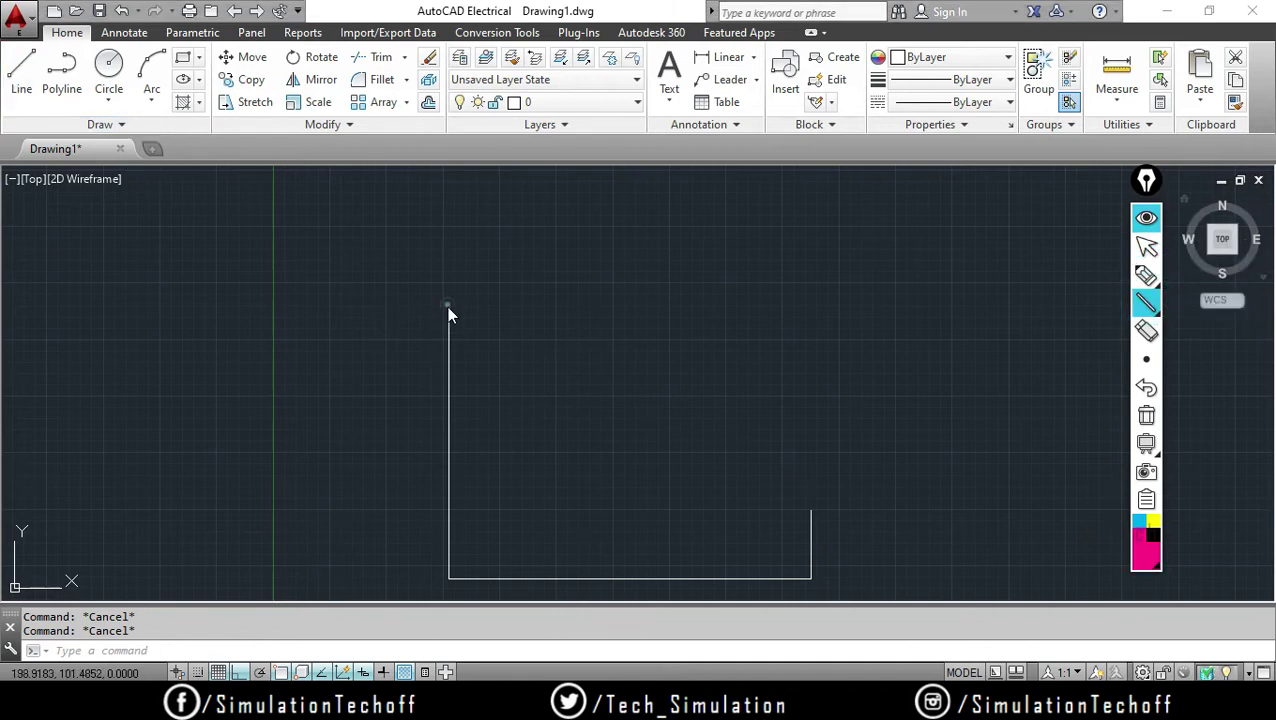
drag(447, 306, 672, 393)
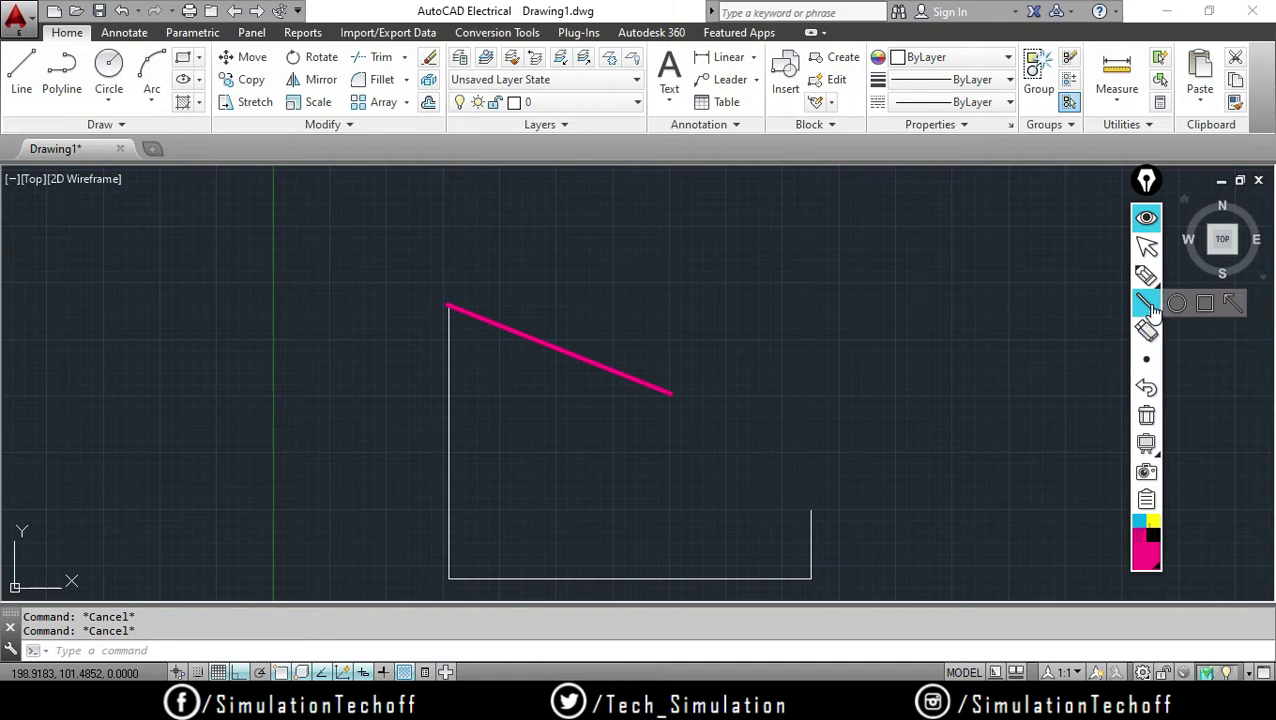
click(1139, 521)
drag(305, 308, 616, 309)
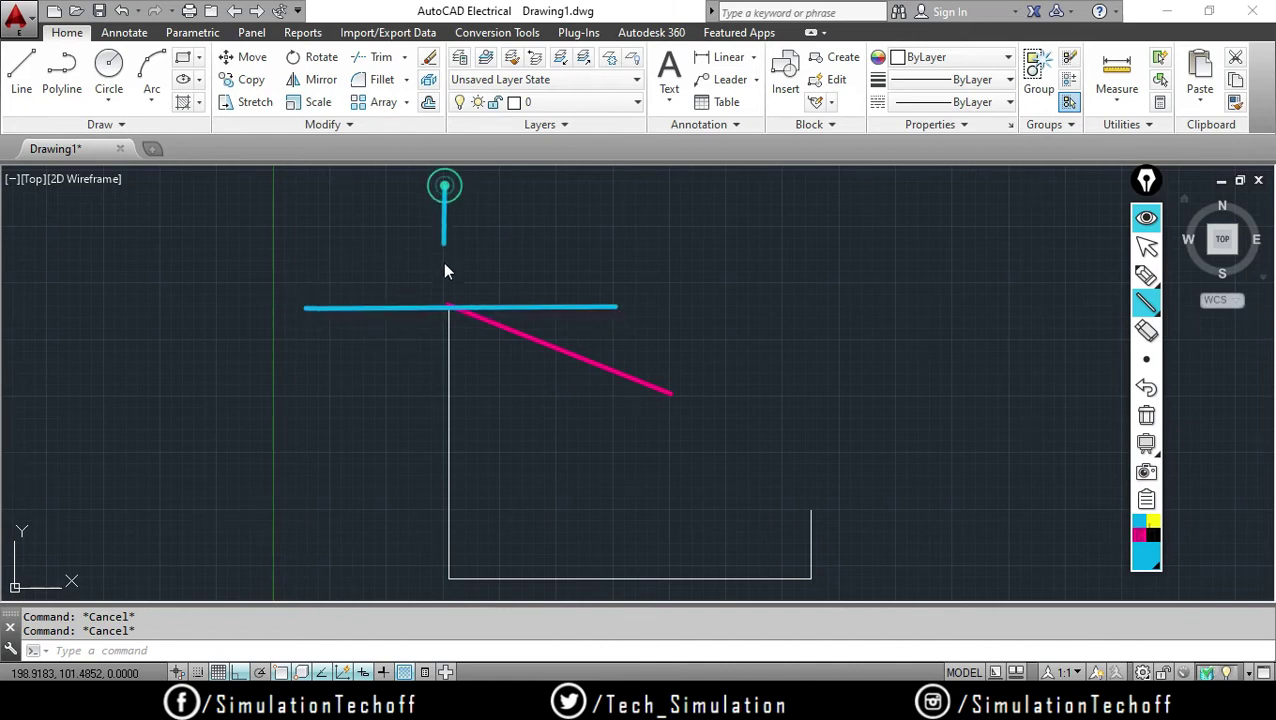
drag(447, 271, 448, 482)
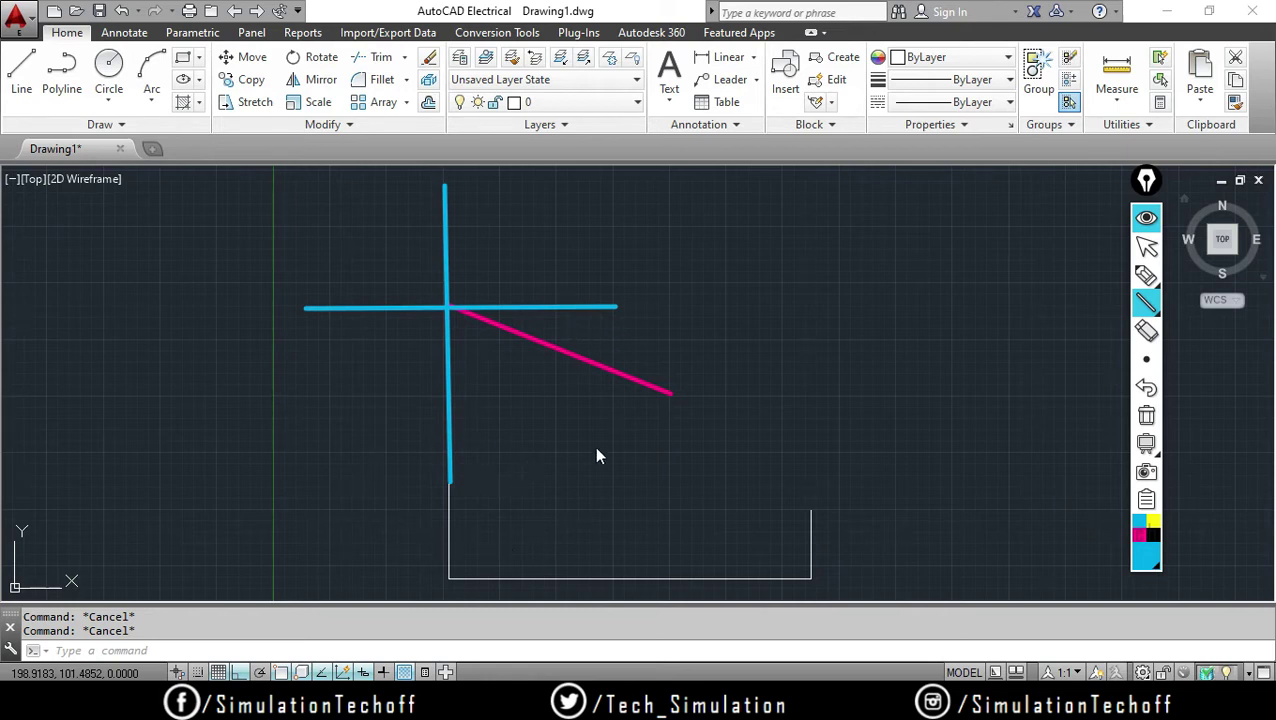
click(449, 309)
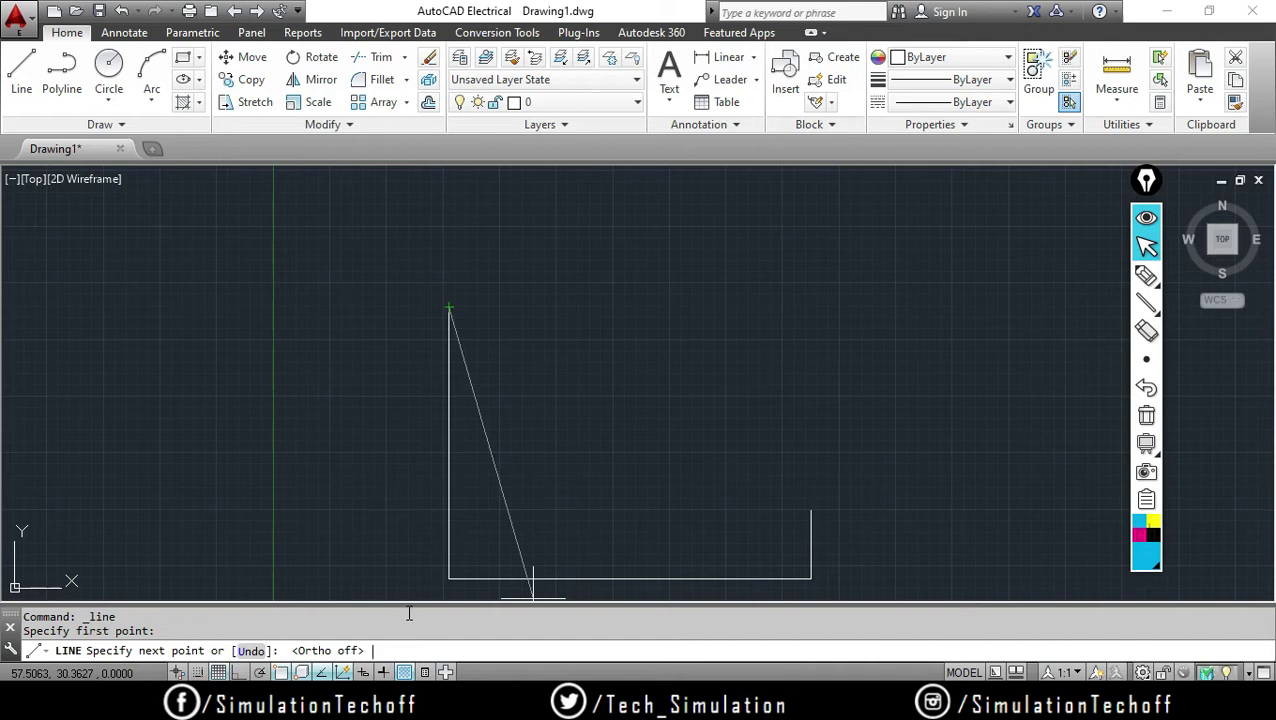
text(@)
text(6)
text(5)
text(<)
key(BackSpace)
text(<)
text(3)
text(37)
key(Return)
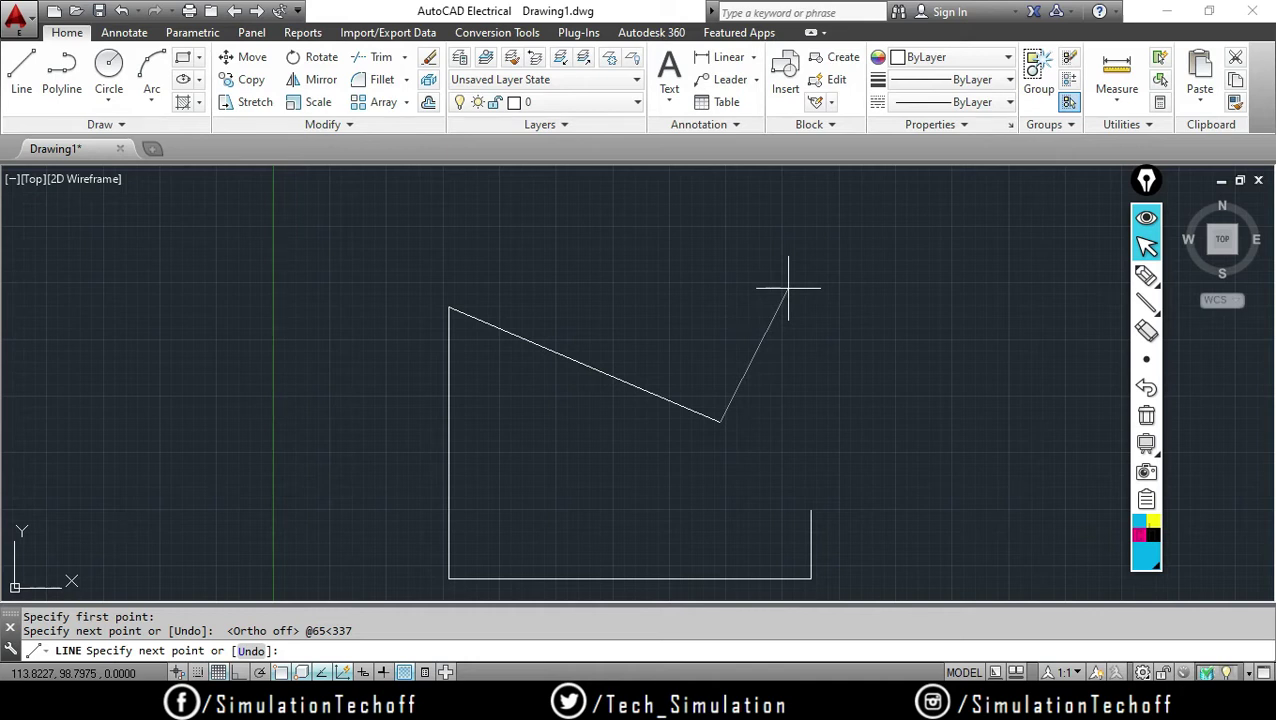
key(Escape)
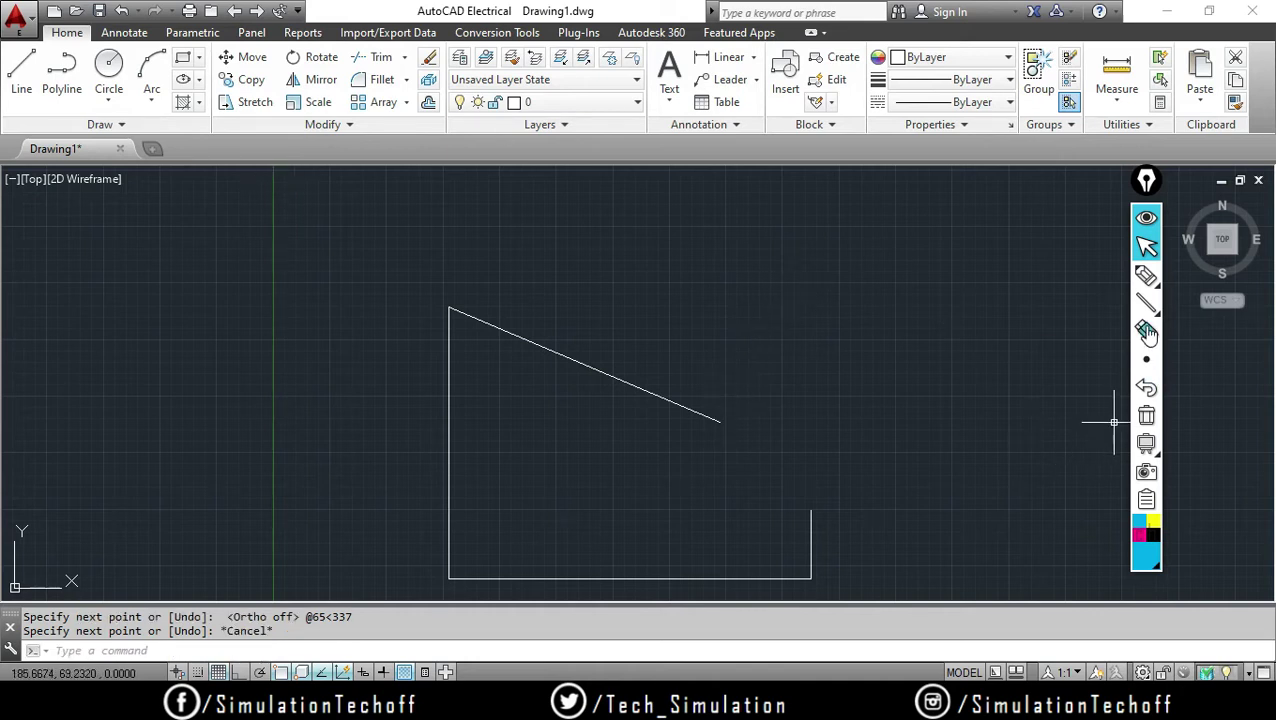
click(1146, 308)
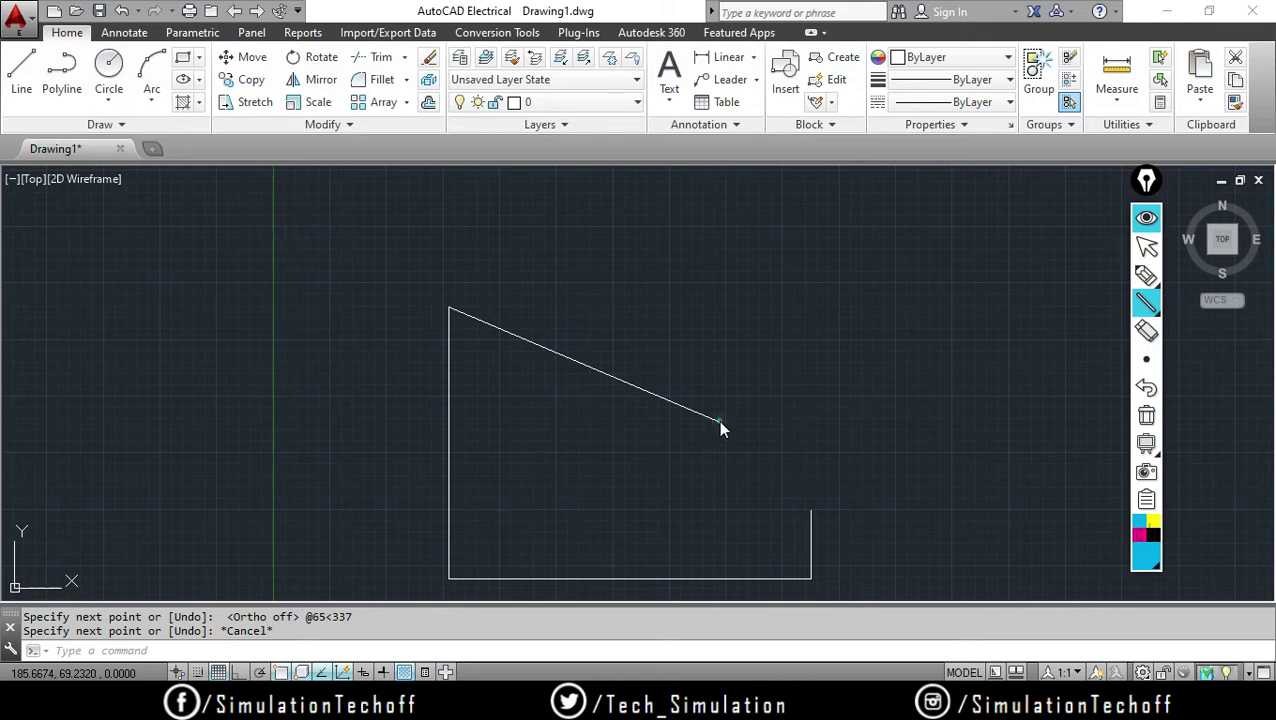
Sketch a vertical guide and the next edge's direction at the sloped line's lower end.
drag(718, 420, 718, 249)
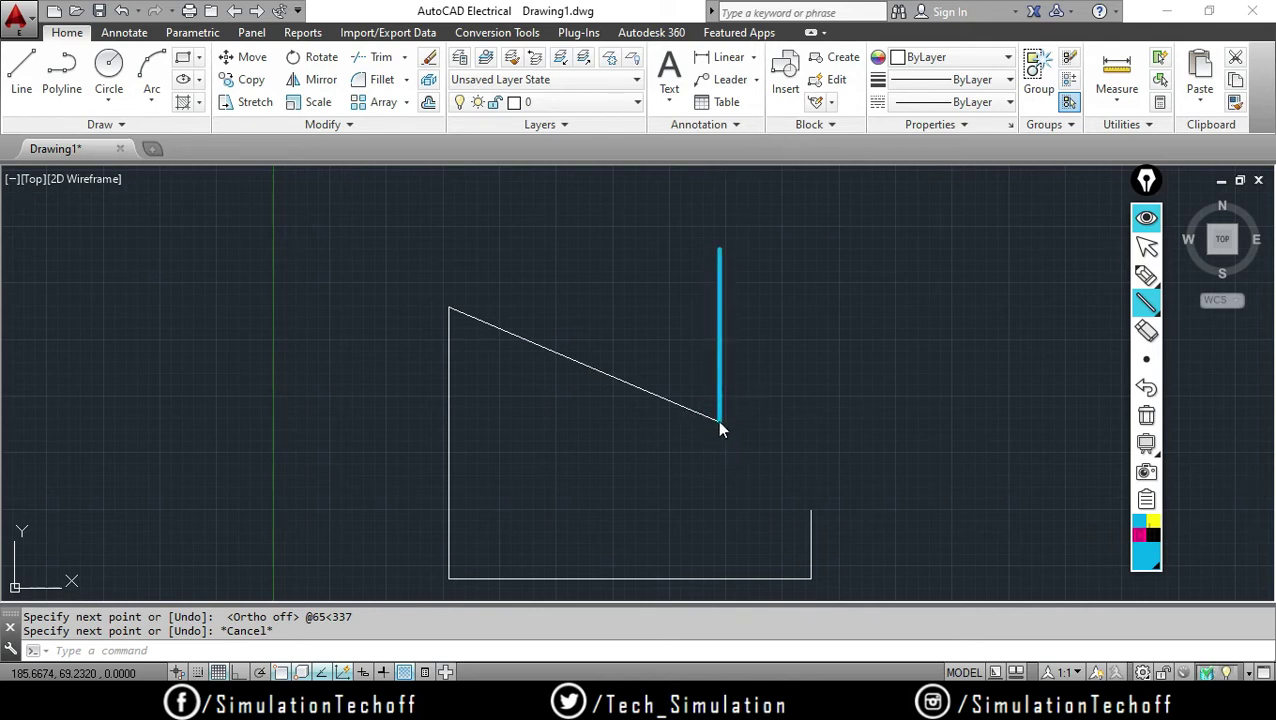
drag(719, 421, 777, 342)
drag(808, 298, 813, 287)
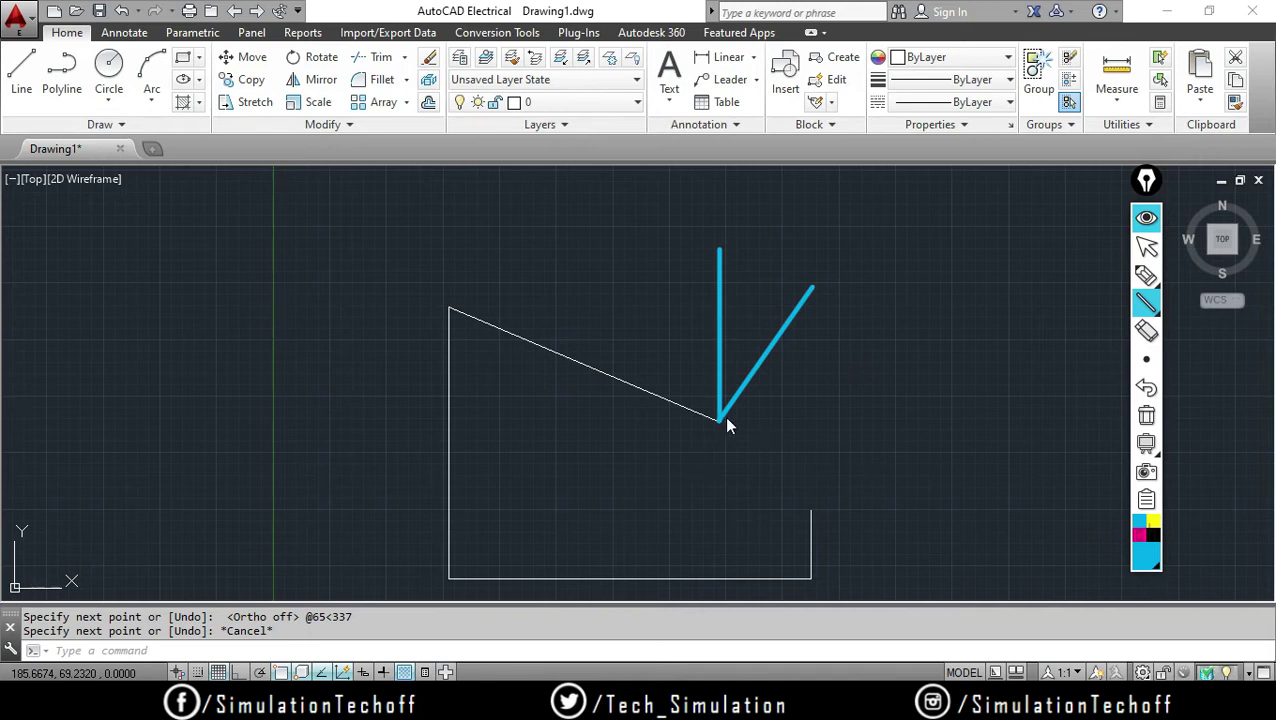
Mark angle arcs and write 67 notes at both ends of the sloped edge.
click(1146, 275)
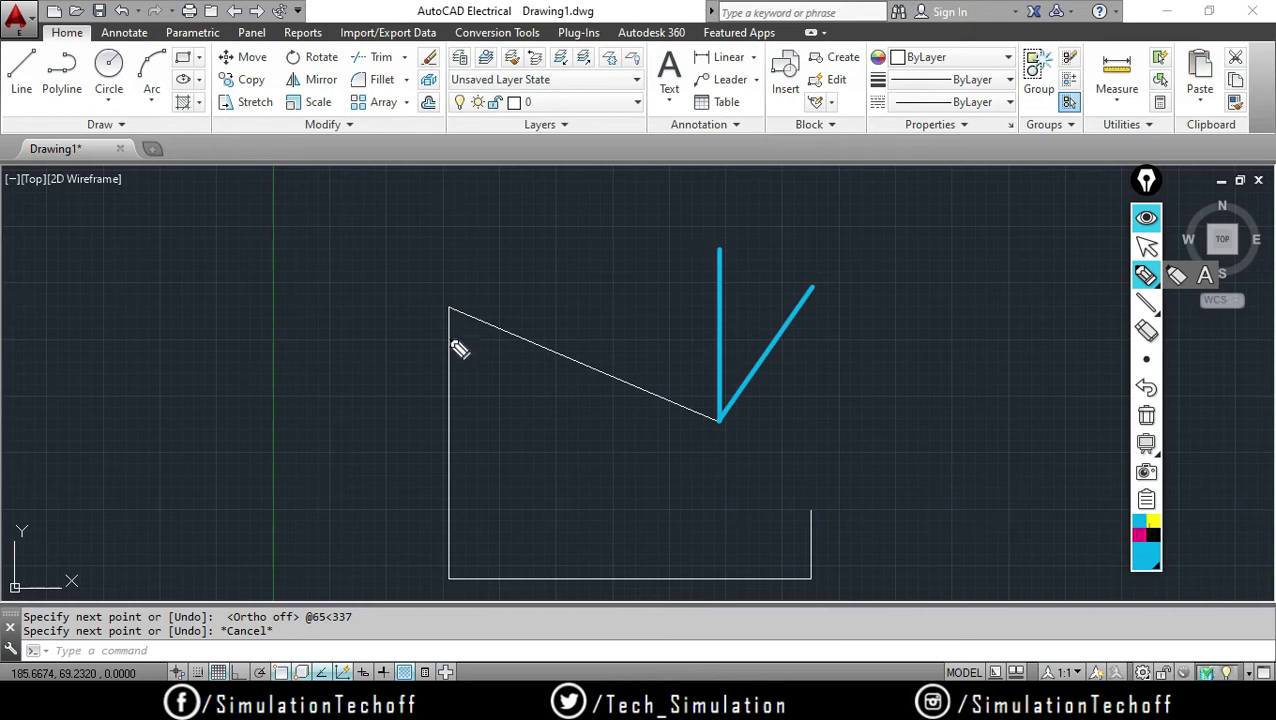
drag(447, 343, 503, 326)
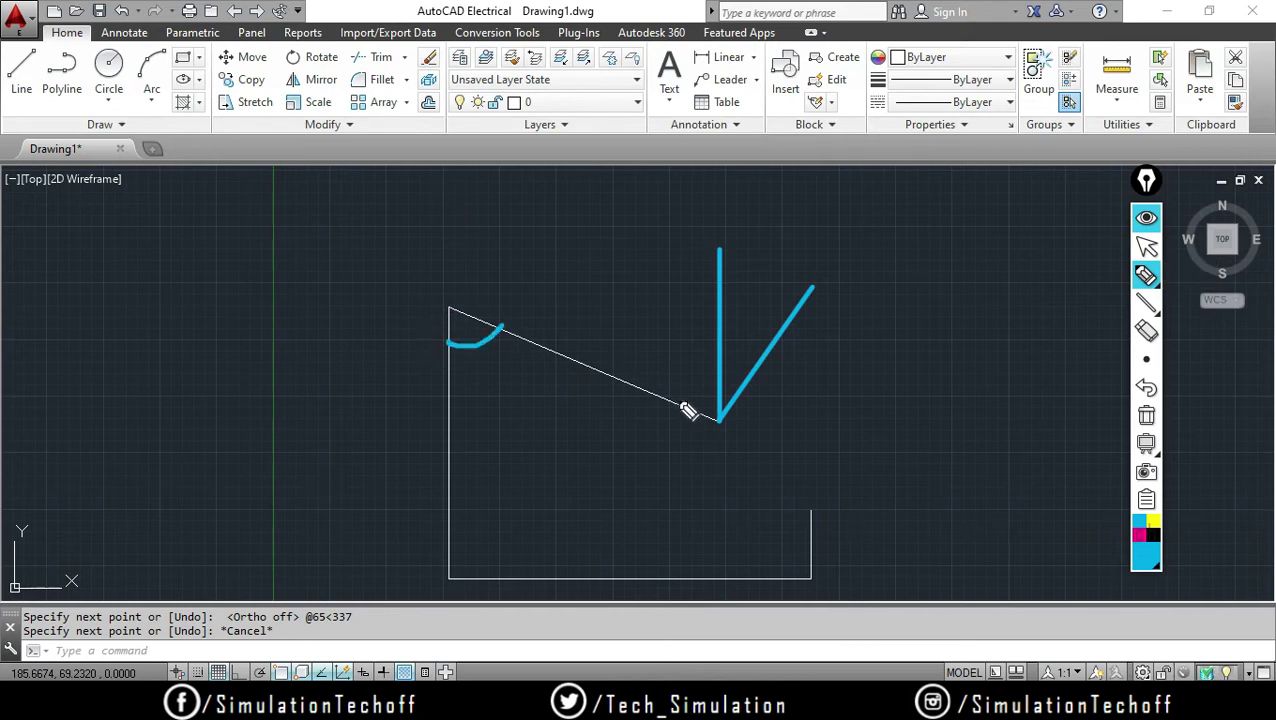
drag(677, 405, 720, 412)
drag(463, 376, 480, 410)
drag(486, 378, 493, 410)
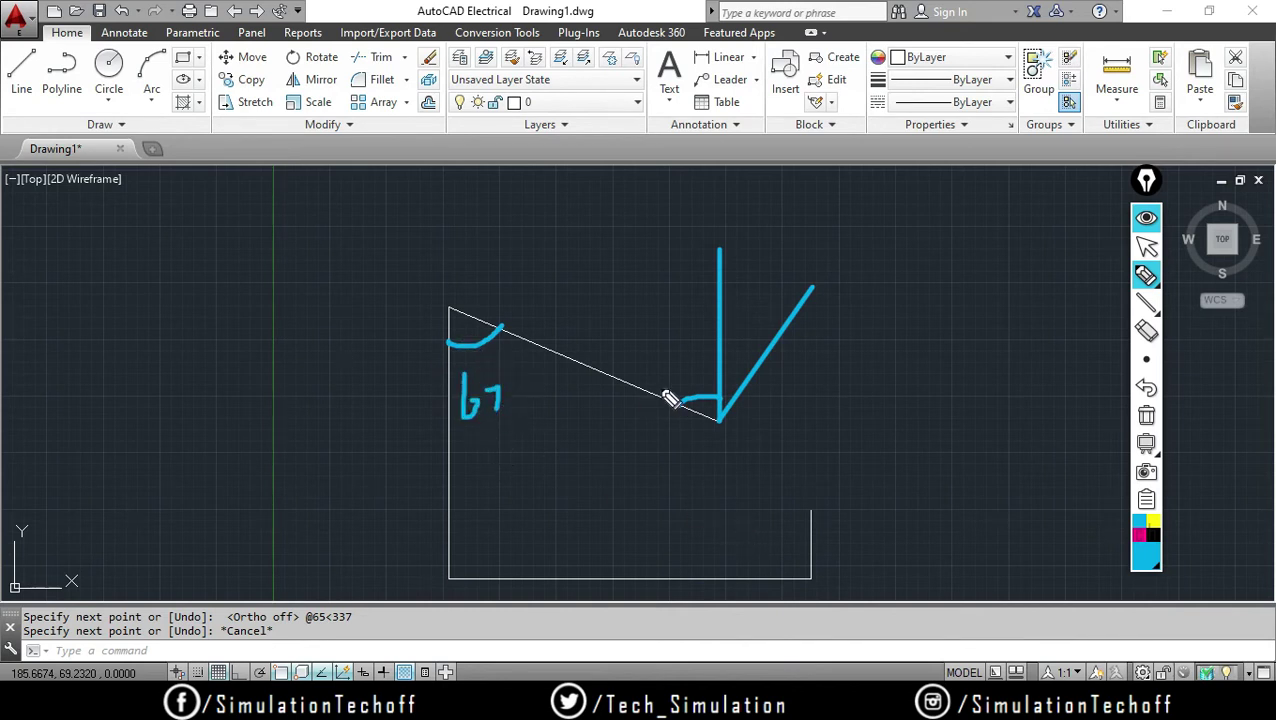
drag(449, 230, 447, 318)
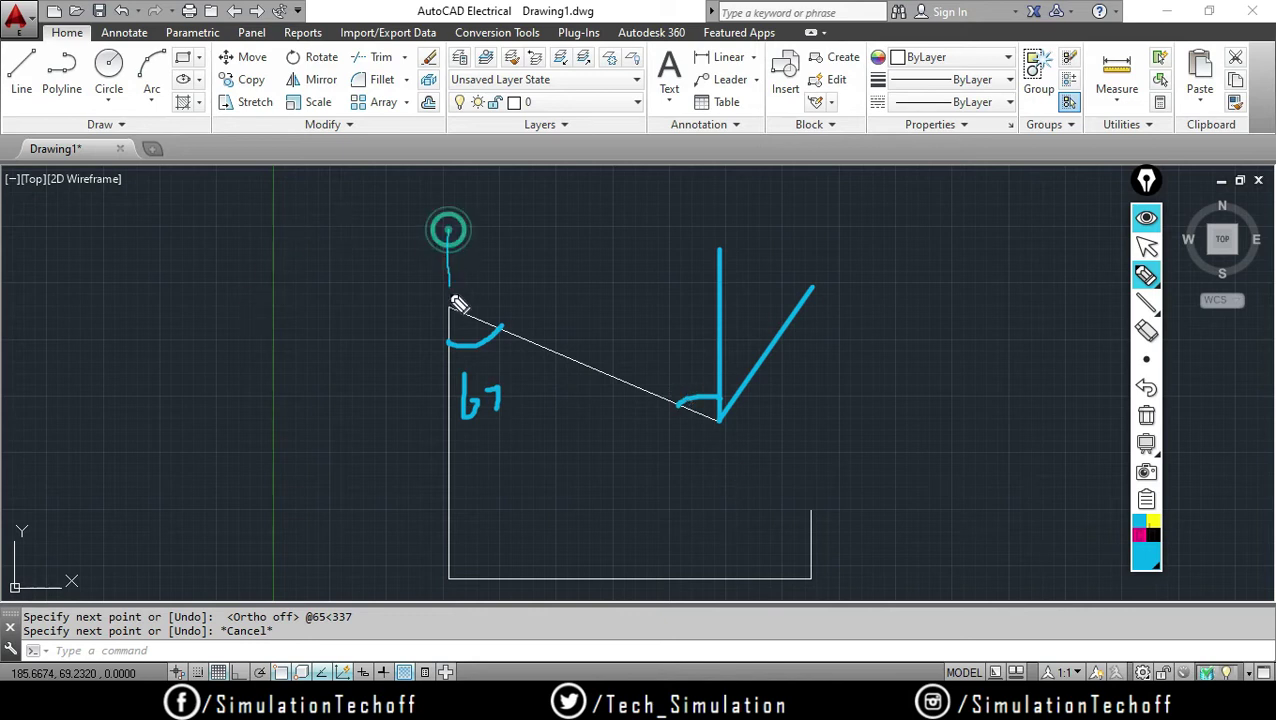
drag(720, 418, 710, 460)
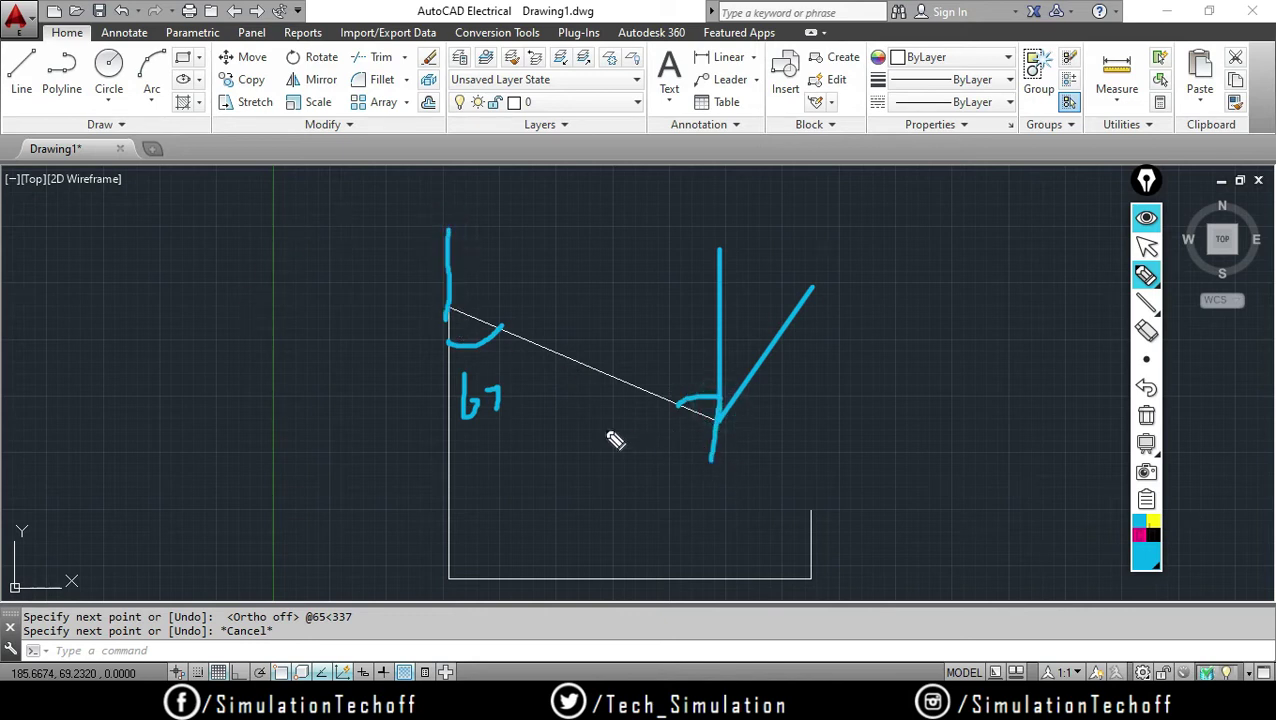
drag(641, 308, 650, 336)
drag(656, 318, 668, 342)
click(1146, 245)
Launch Windows Calculator via search and clear leftover annotation marks.
key(super+s)
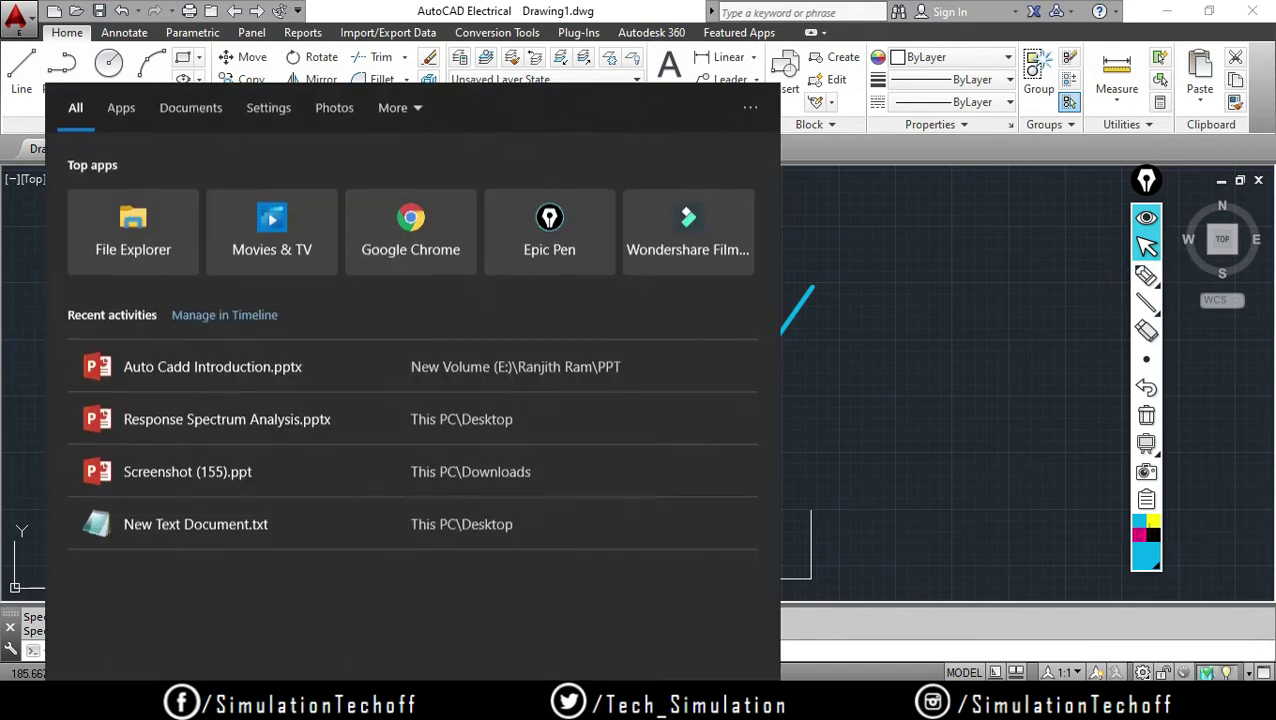
text(cal)
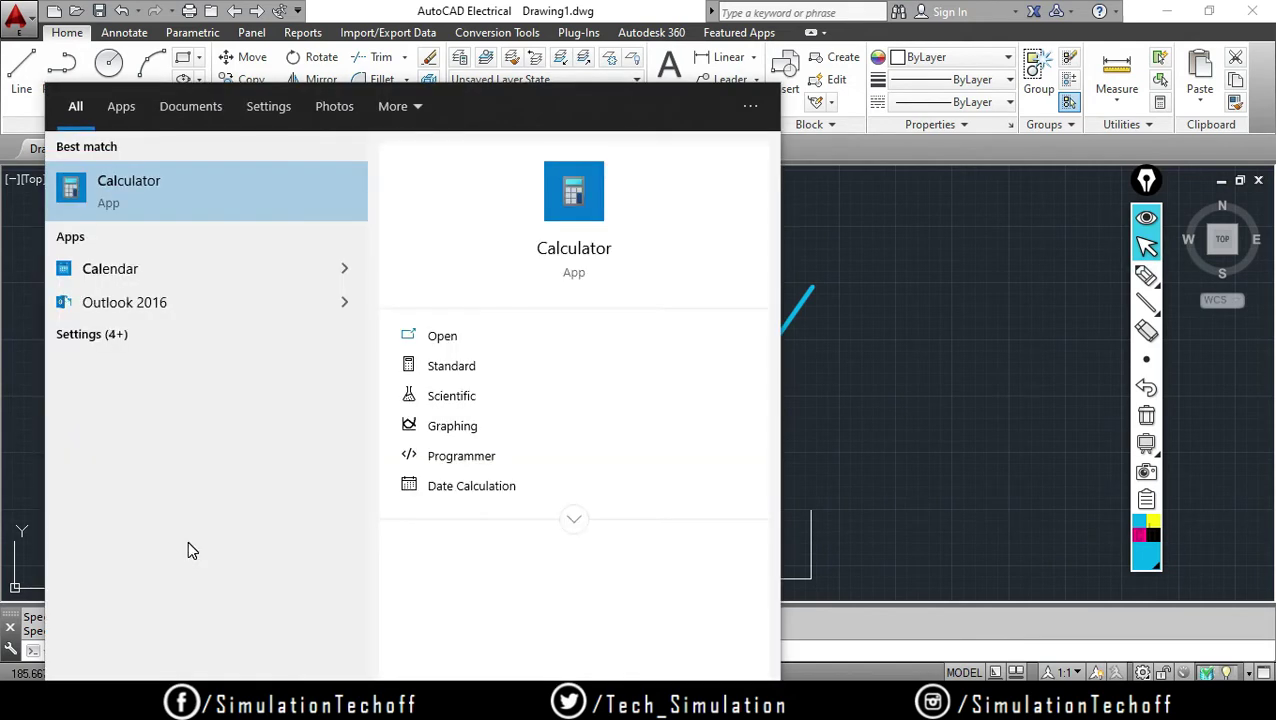
key(Return)
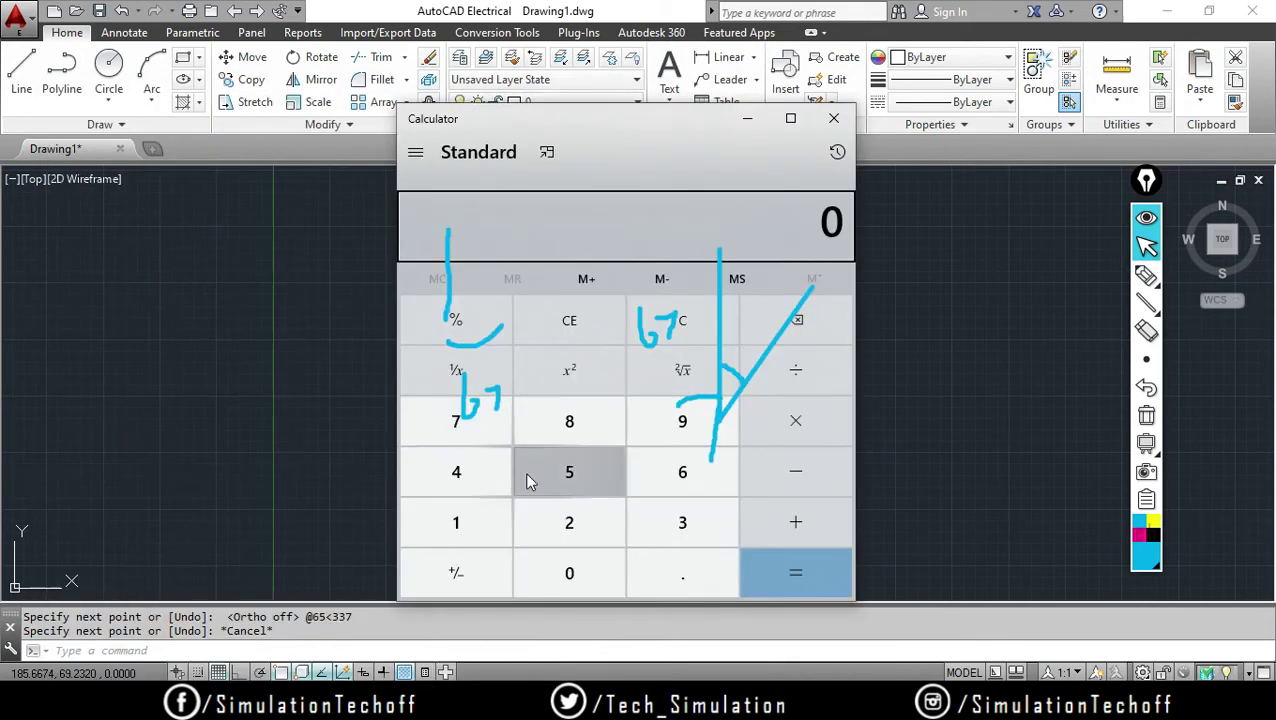
click(1146, 415)
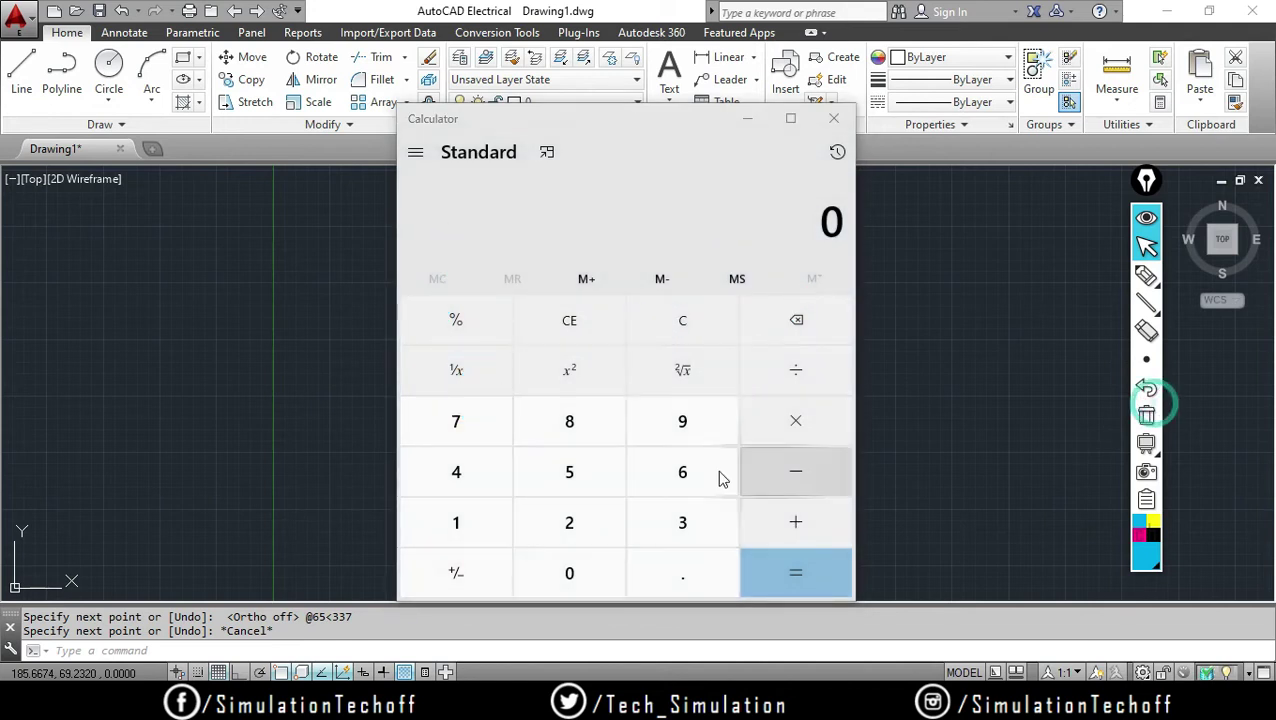
Calculate 99 − 67 = 32, then close Calculator.
click(686, 433)
click(686, 433)
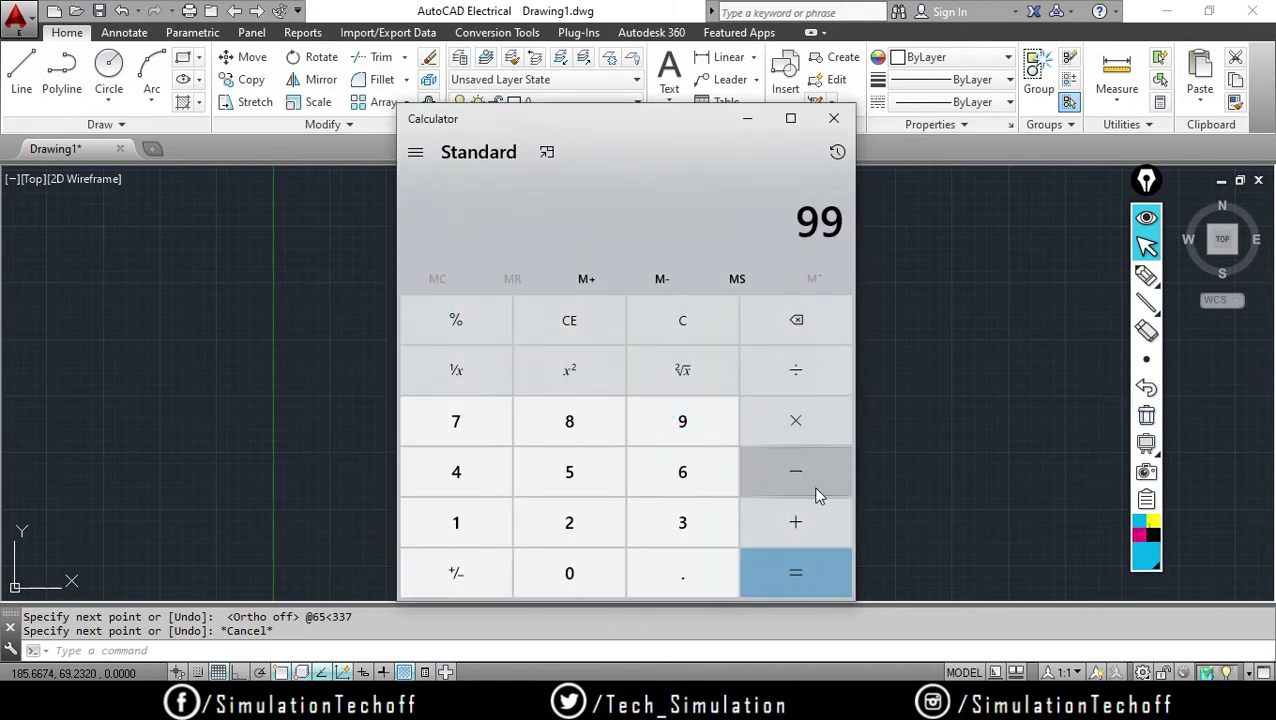
click(795, 478)
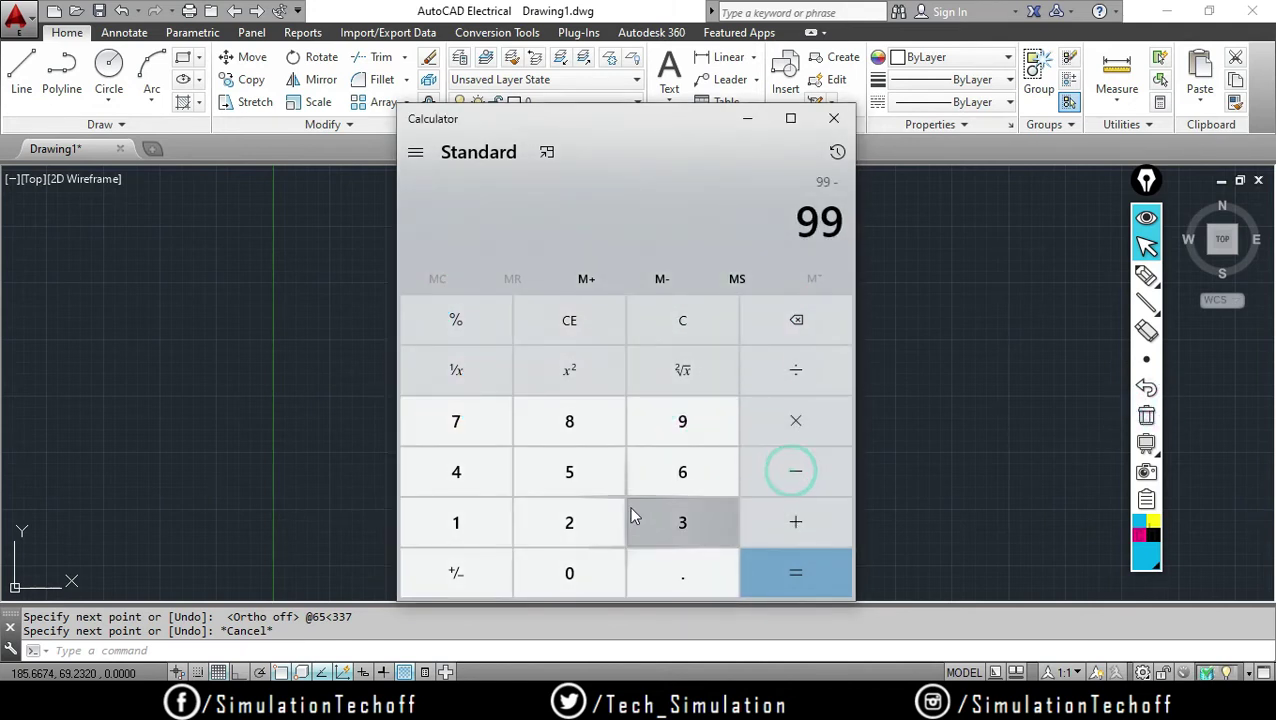
click(680, 522)
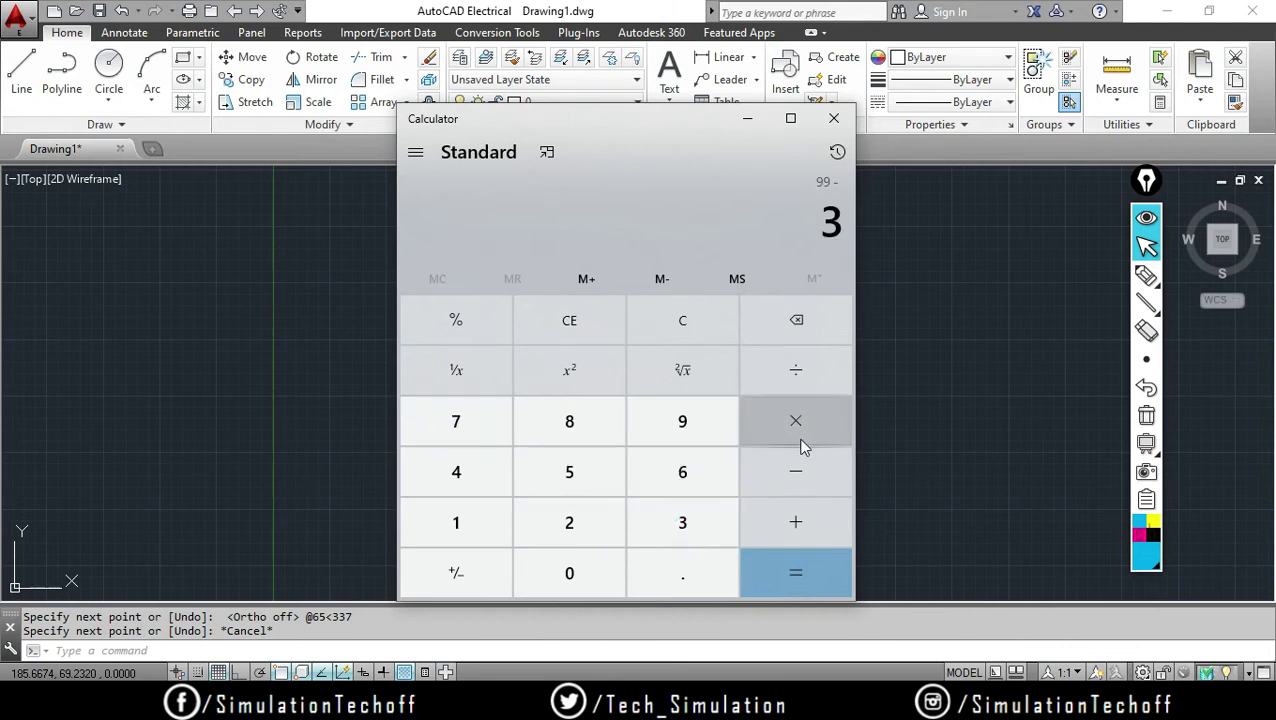
click(796, 322)
click(687, 475)
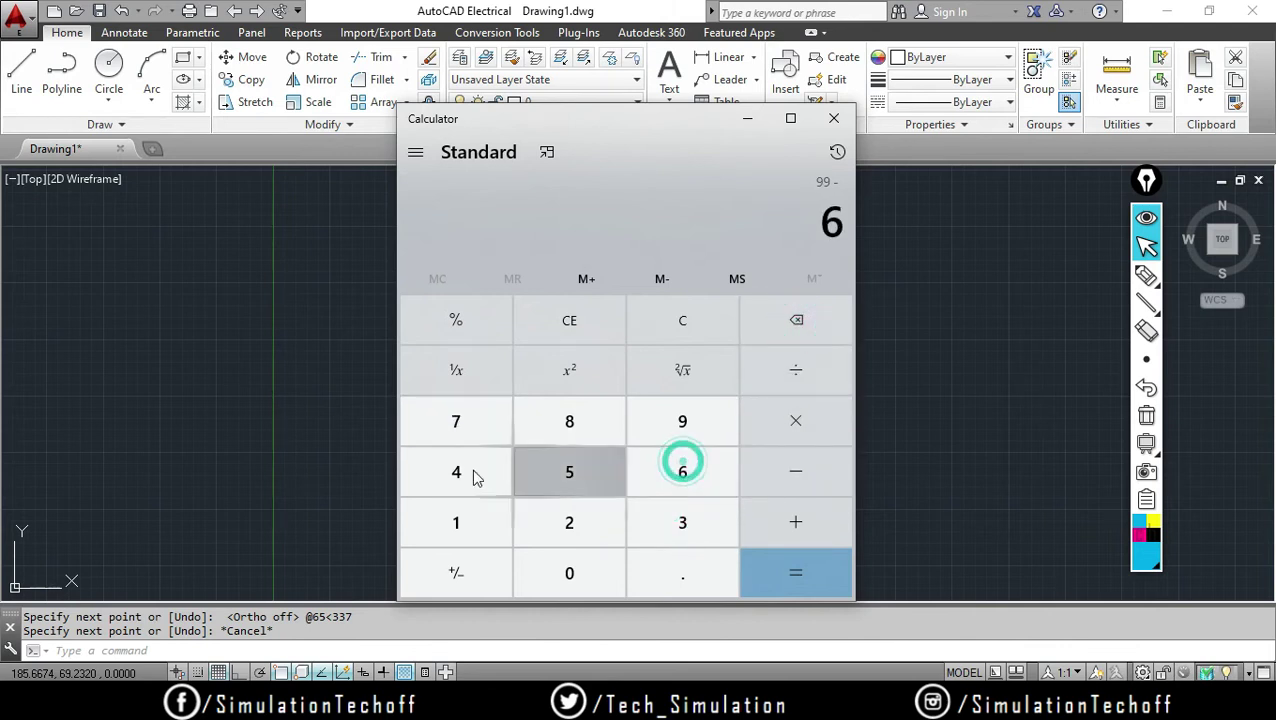
click(456, 421)
click(816, 580)
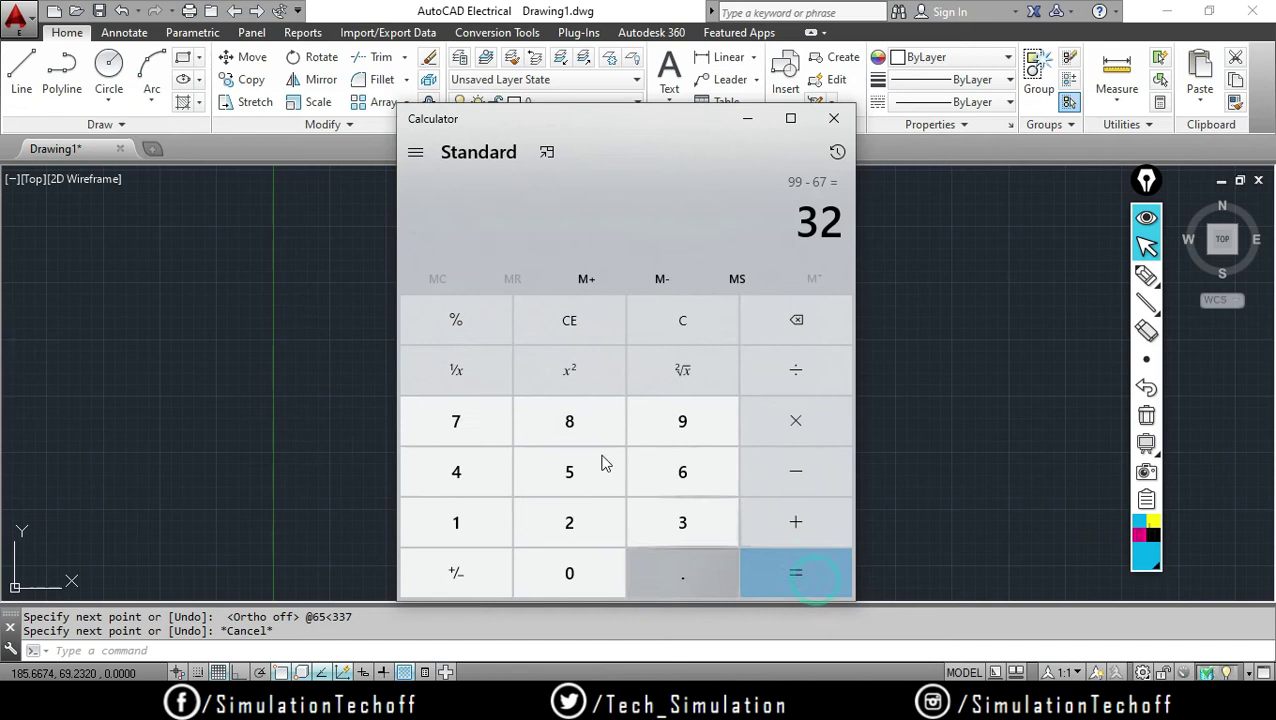
click(824, 124)
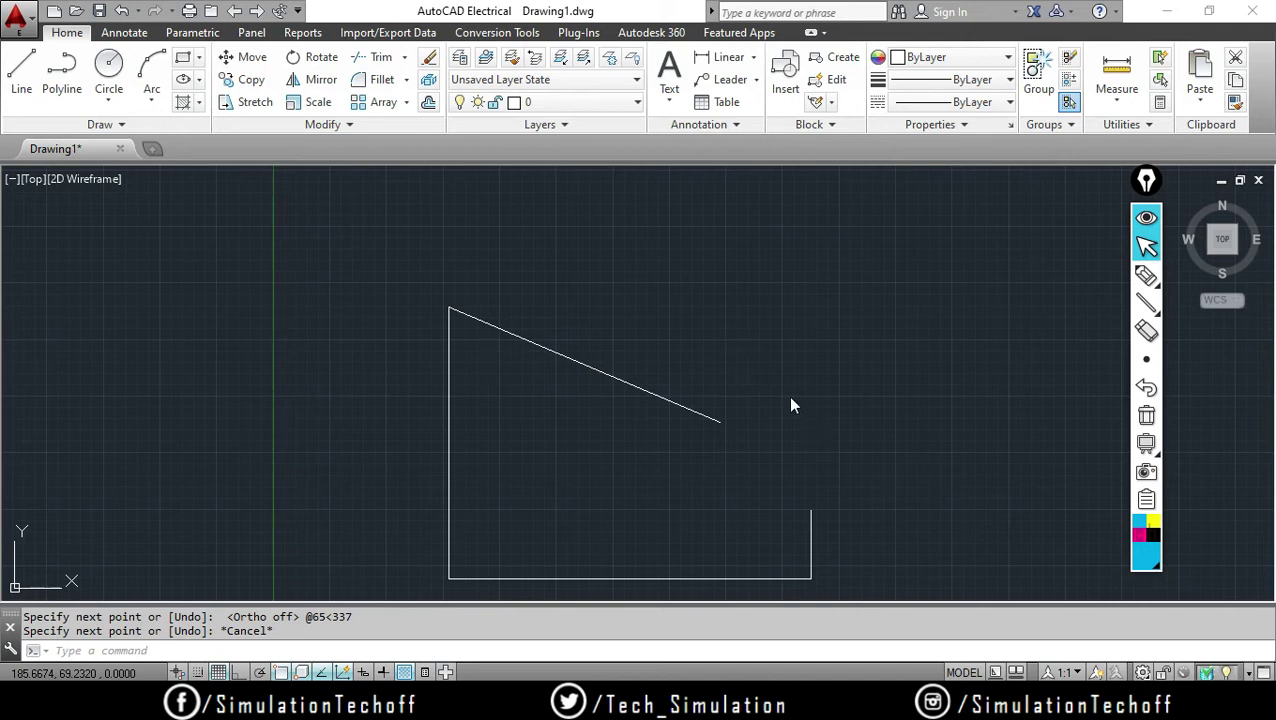
Draw a 45-unit edge at 58° from the sloped edge's lower endpoint.
click(1146, 303)
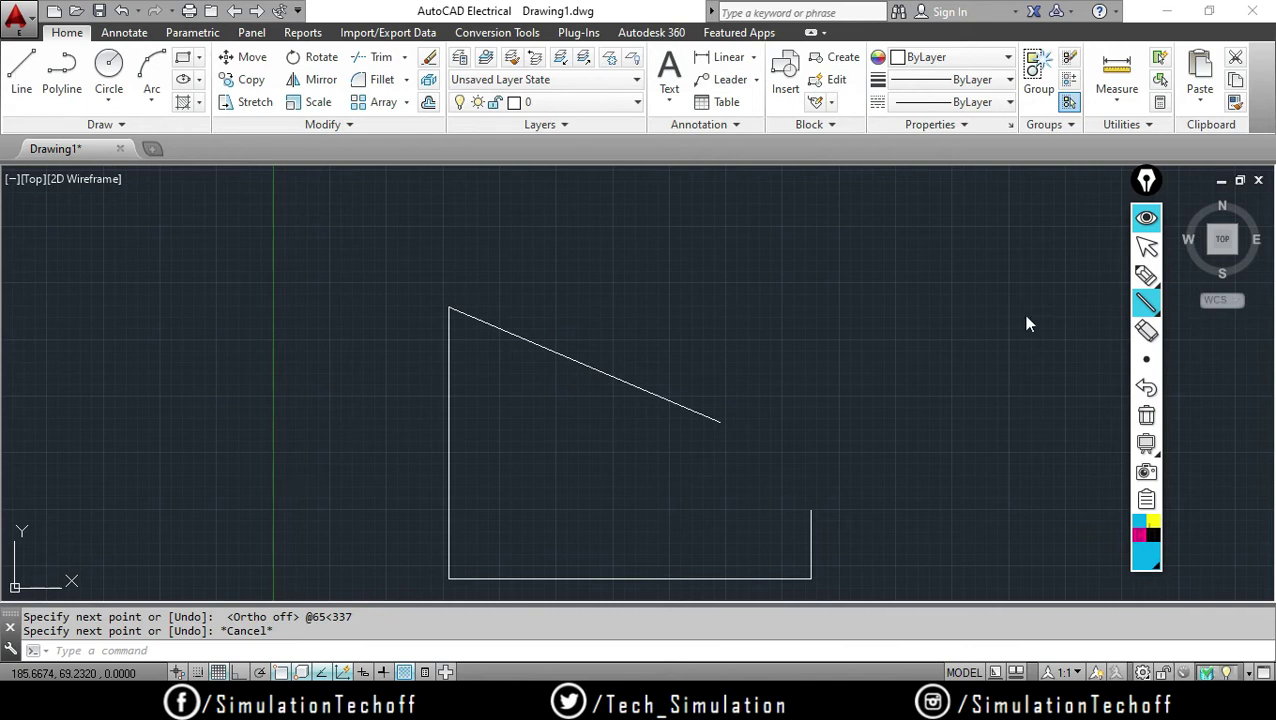
click(20, 66)
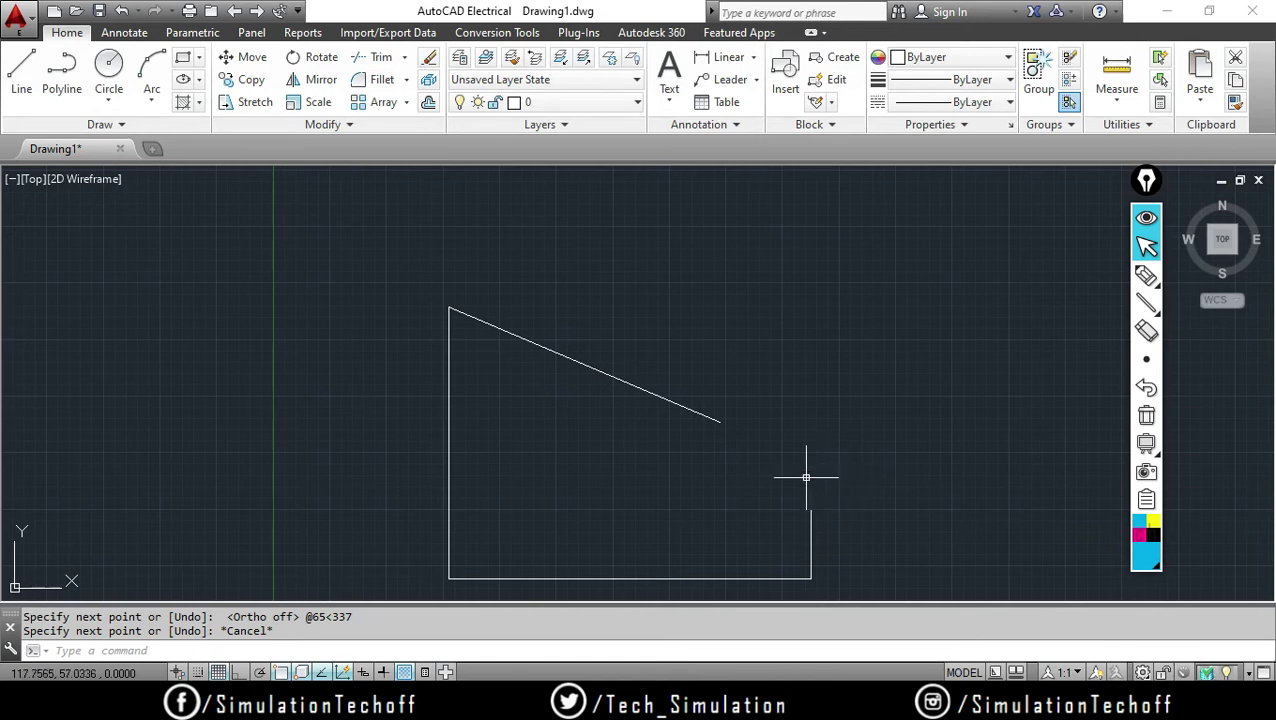
click(27, 66)
click(719, 421)
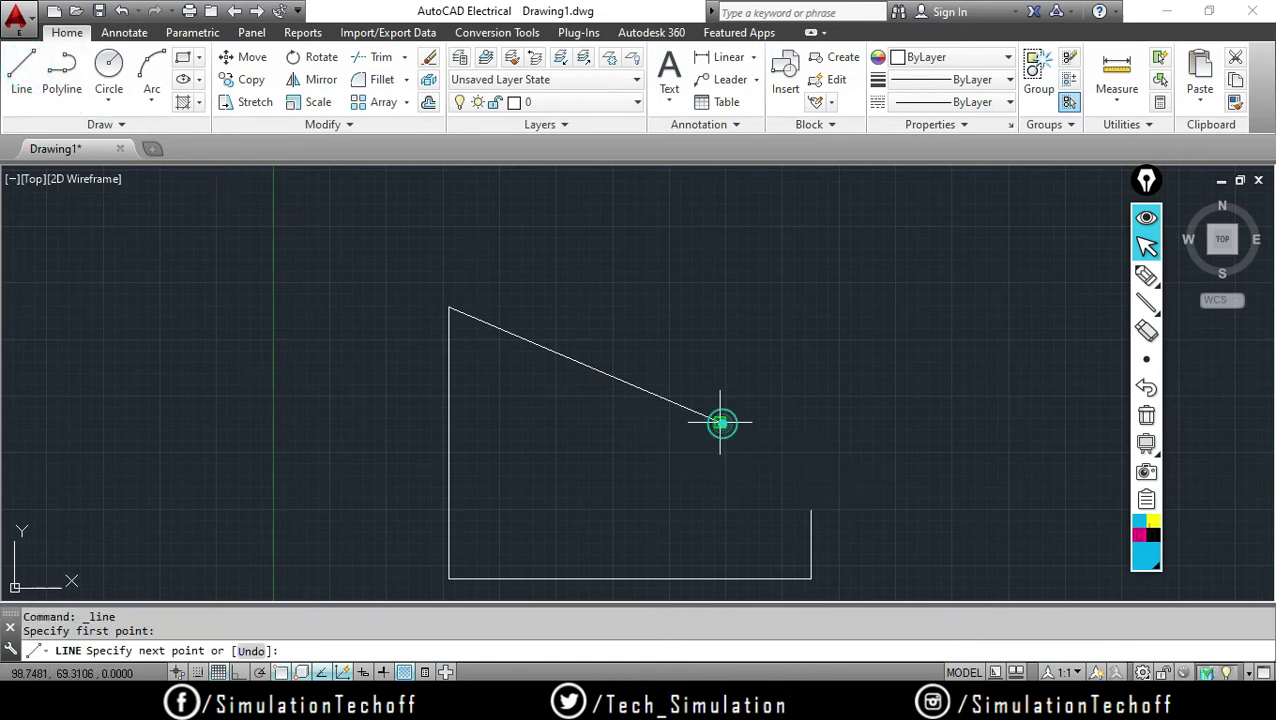
click(363, 651)
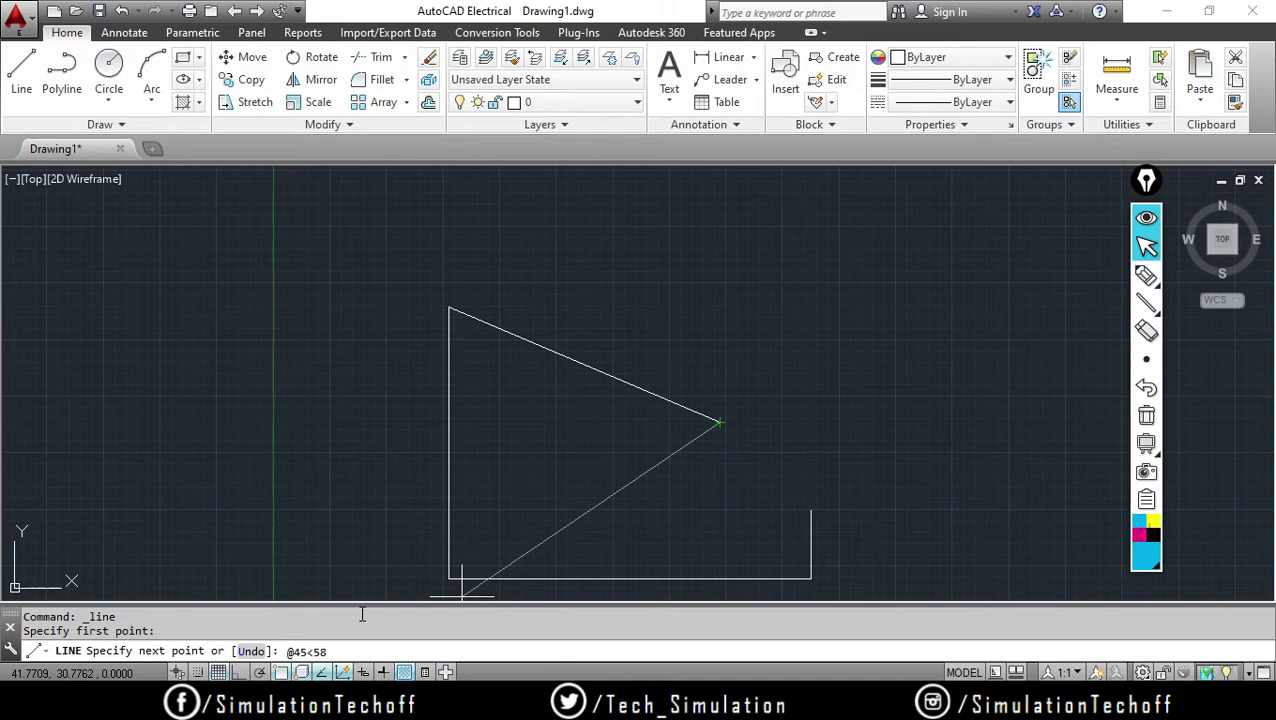
key(Return)
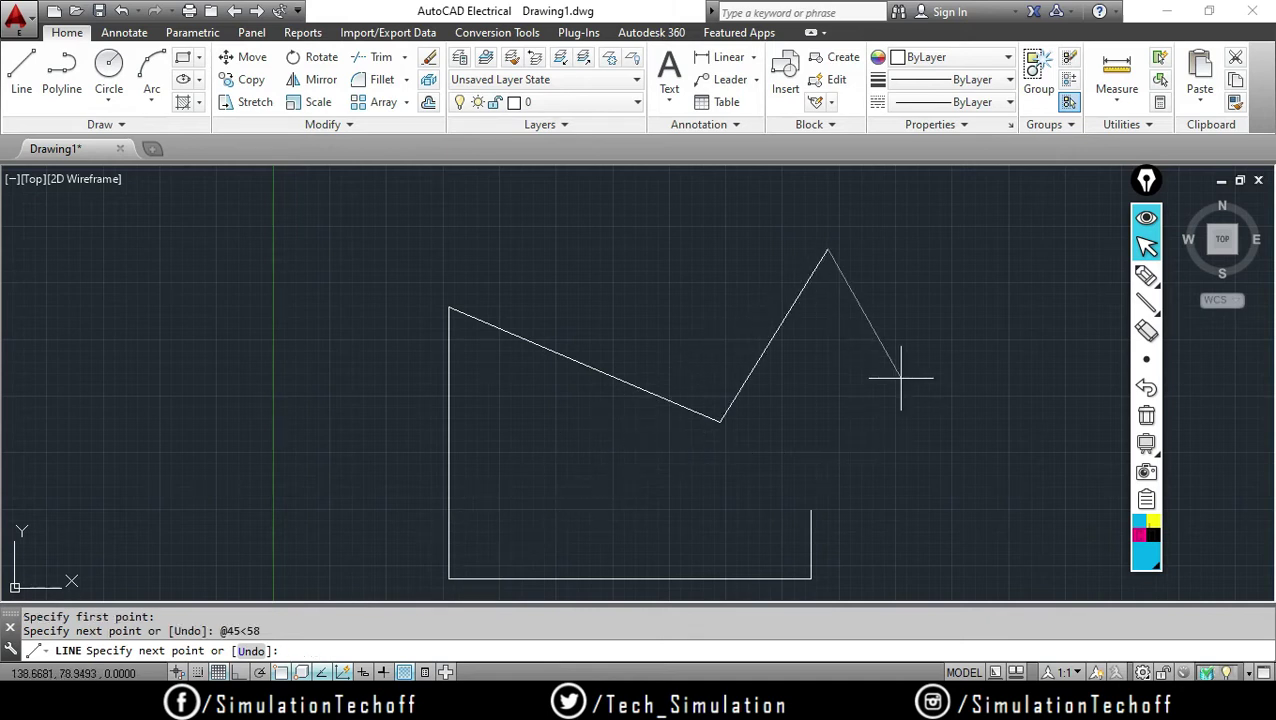
Add a 30-unit vertical edge rising from it with Ortho on.
middle_drag(833, 212, 817, 333)
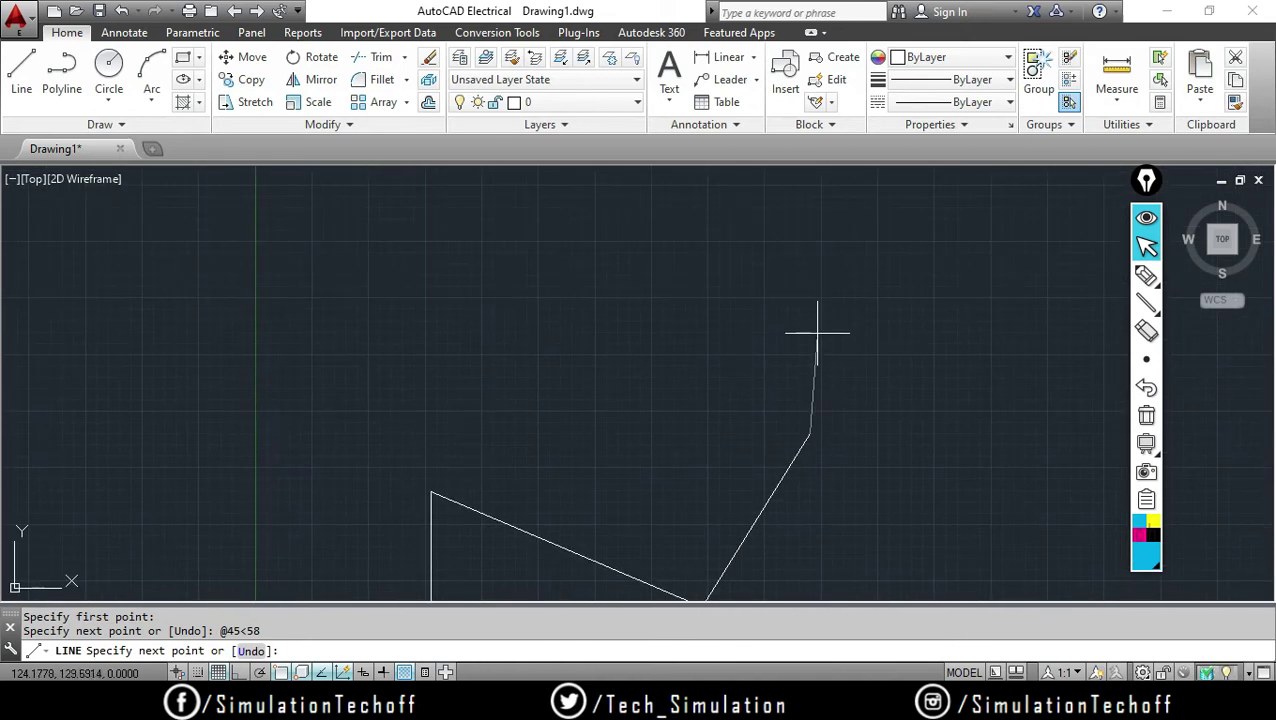
key(F8)
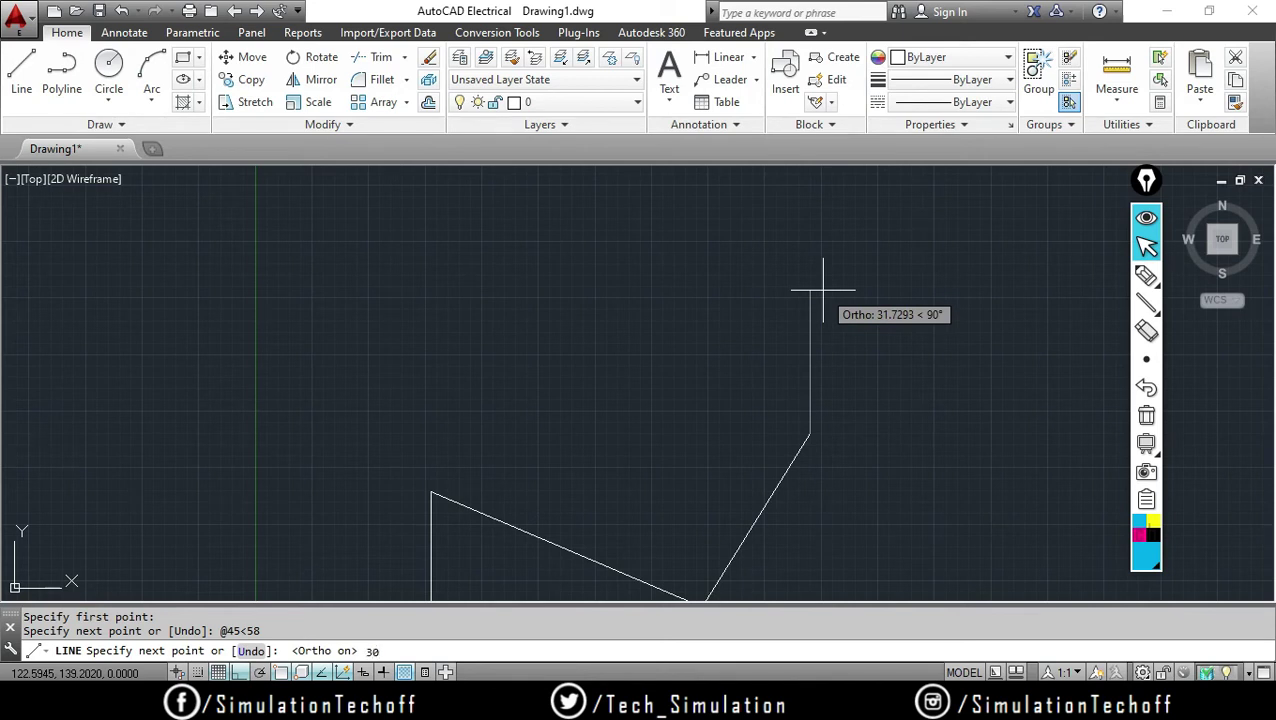
key(Return)
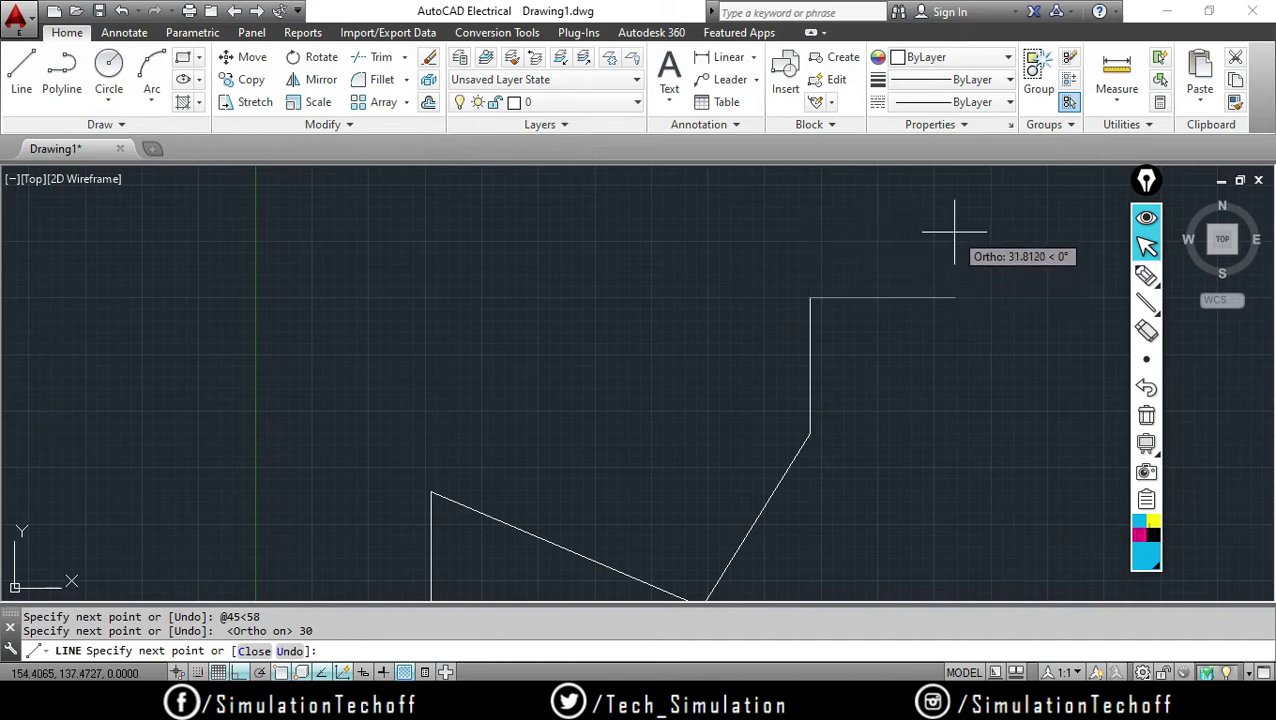
key(Escape)
click(1147, 302)
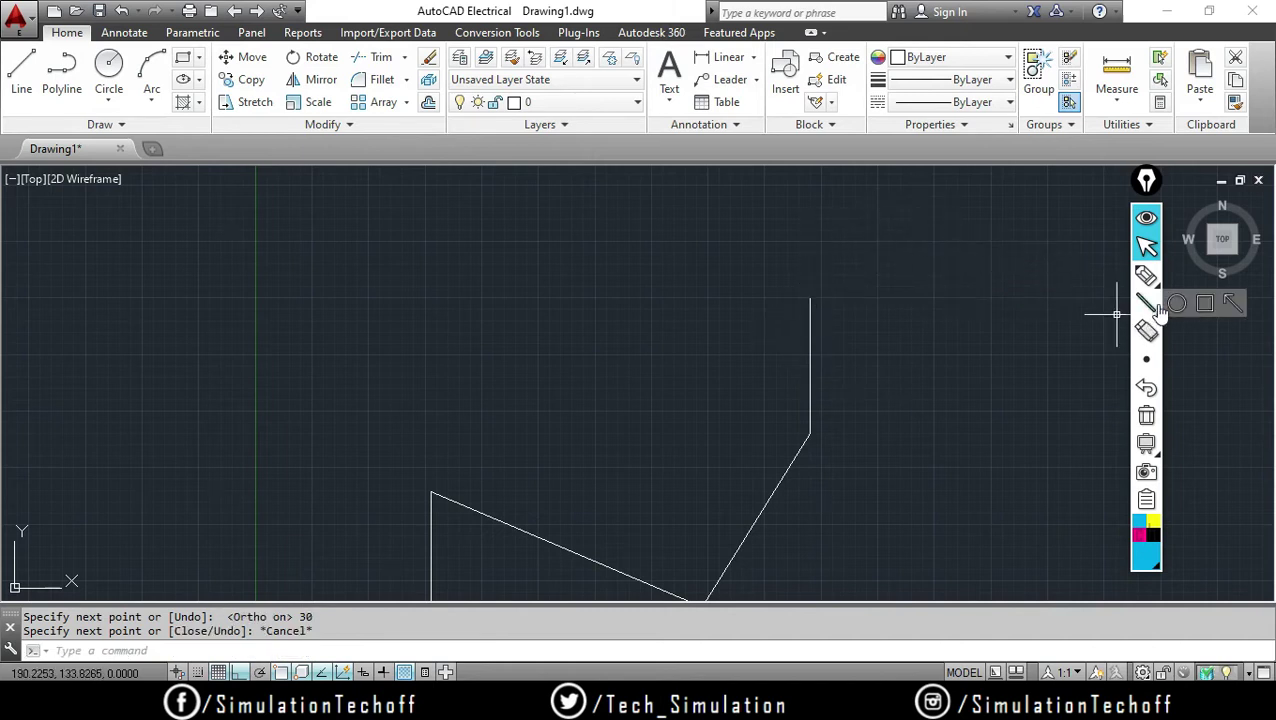
drag(808, 295, 899, 193)
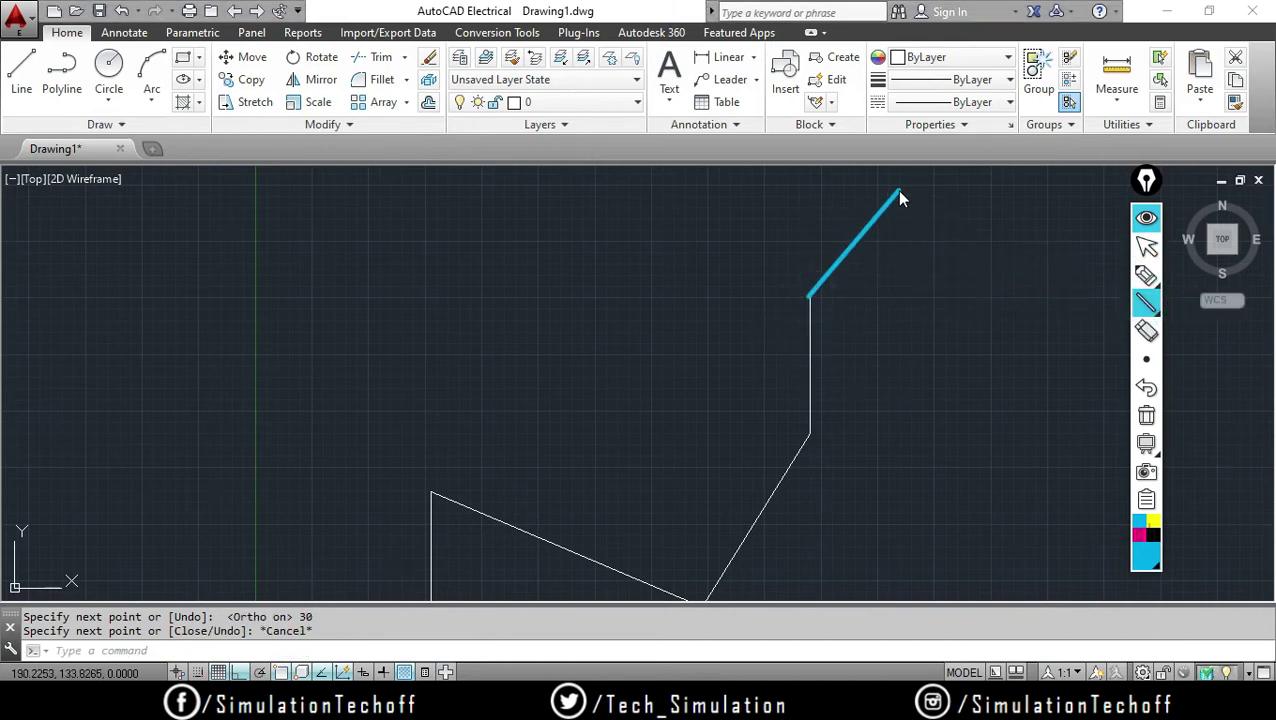
click(1147, 276)
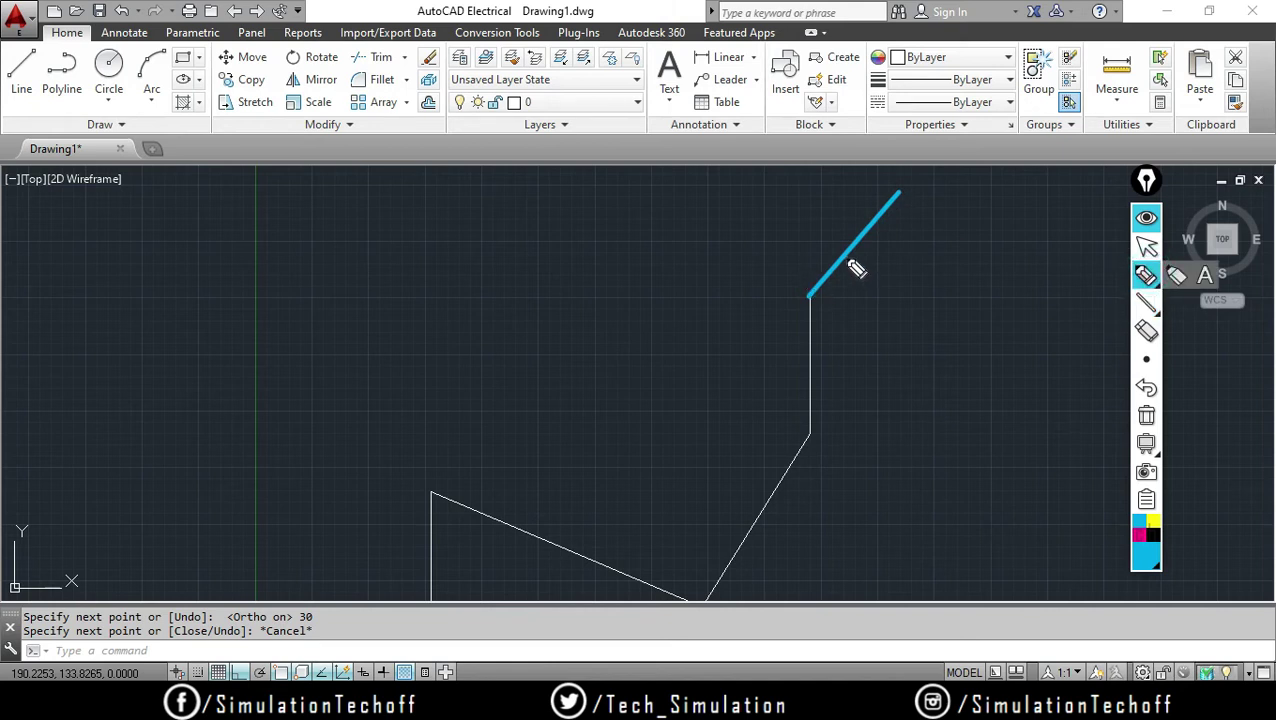
drag(848, 260, 805, 372)
mouse_move(879, 325)
mouse_down()
mouse_move(879, 358)
mouse_move(933, 354)
mouse_up()
drag(950, 290, 945, 298)
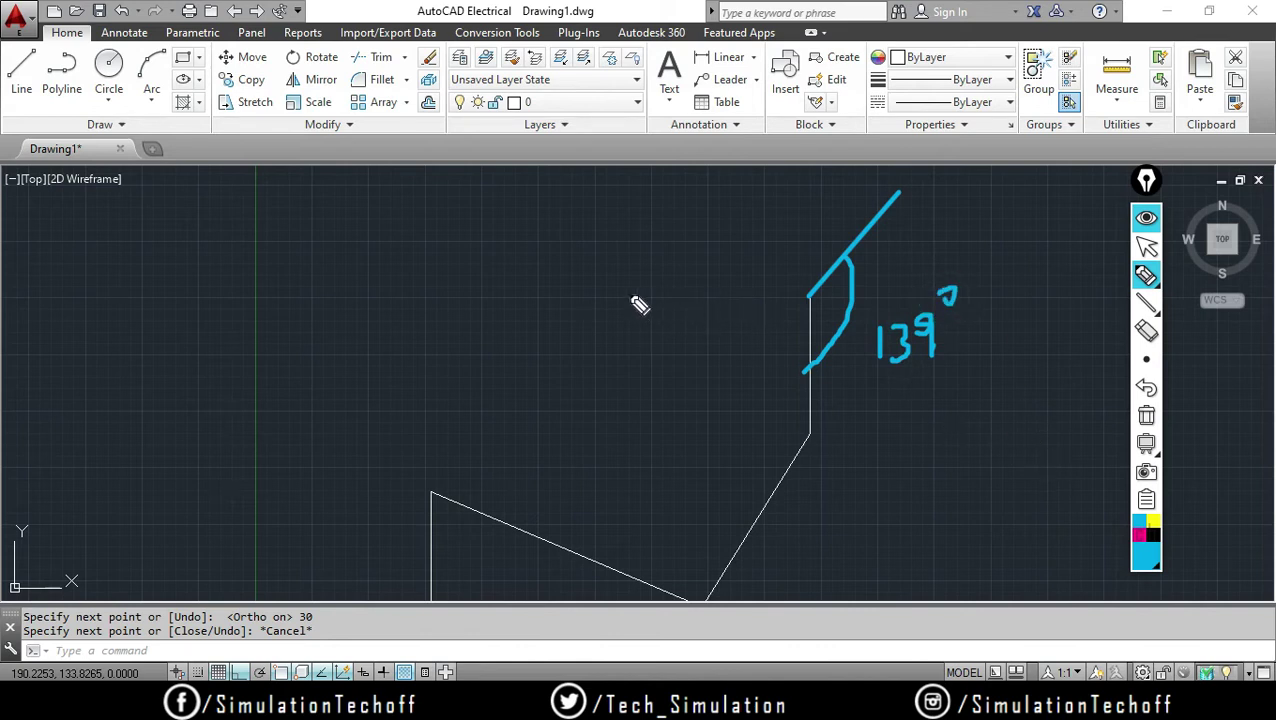
drag(628, 294, 1022, 294)
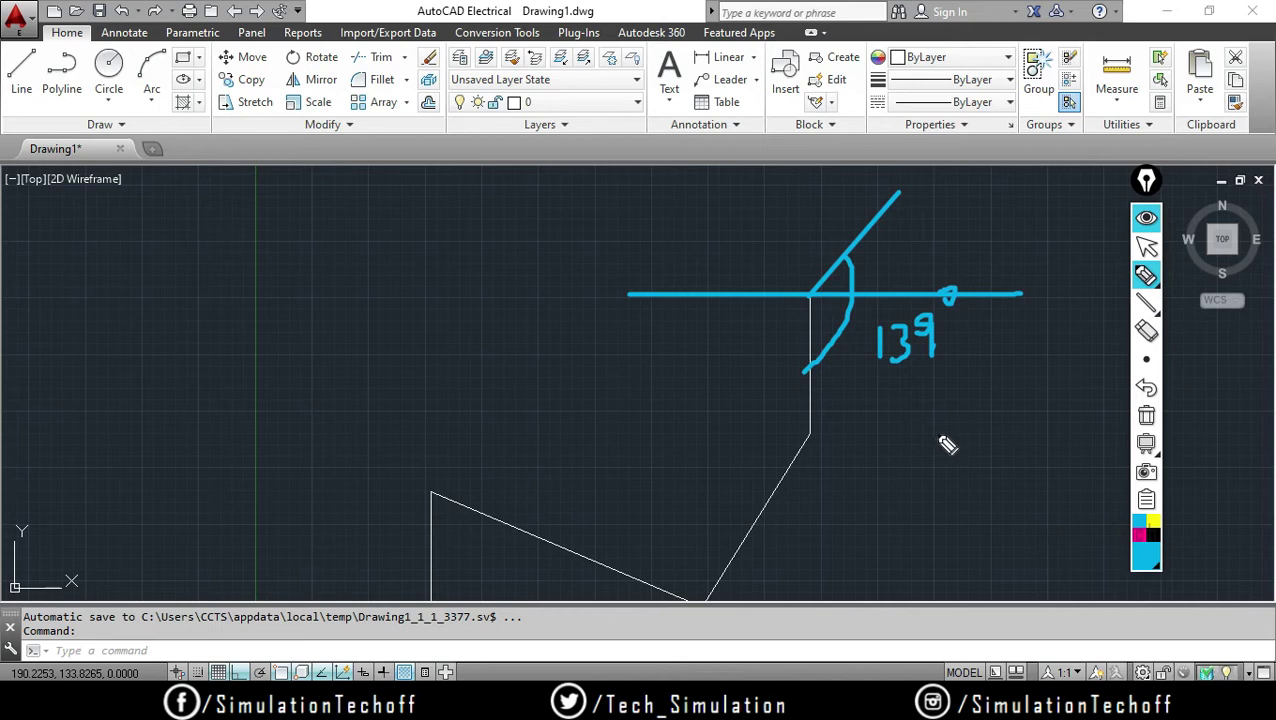
click(913, 237)
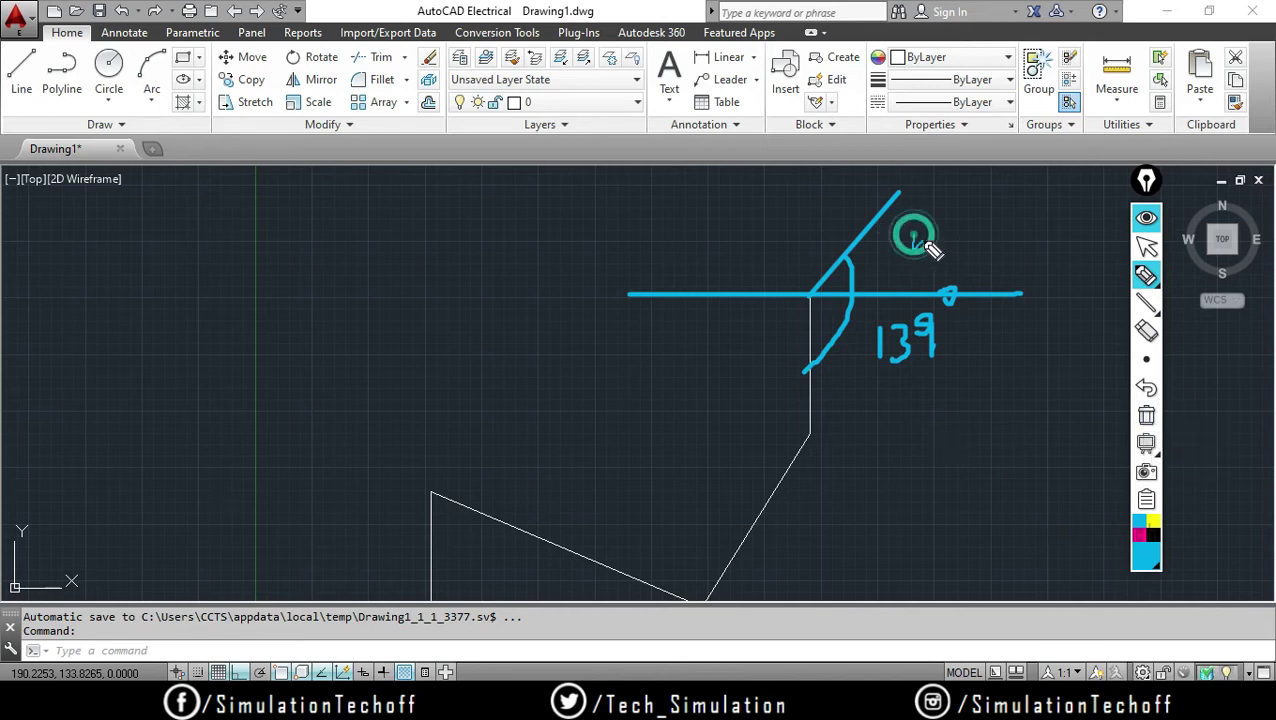
drag(913, 237, 975, 275)
click(1160, 422)
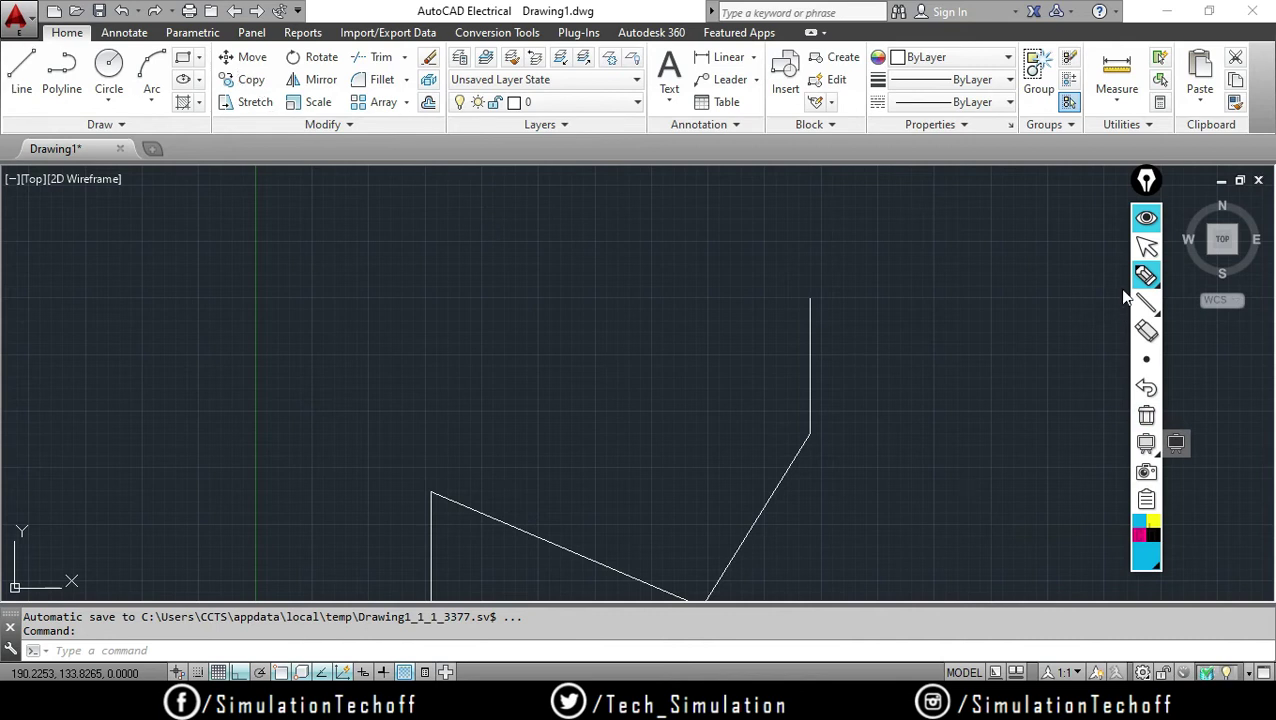
click(1147, 246)
click(24, 68)
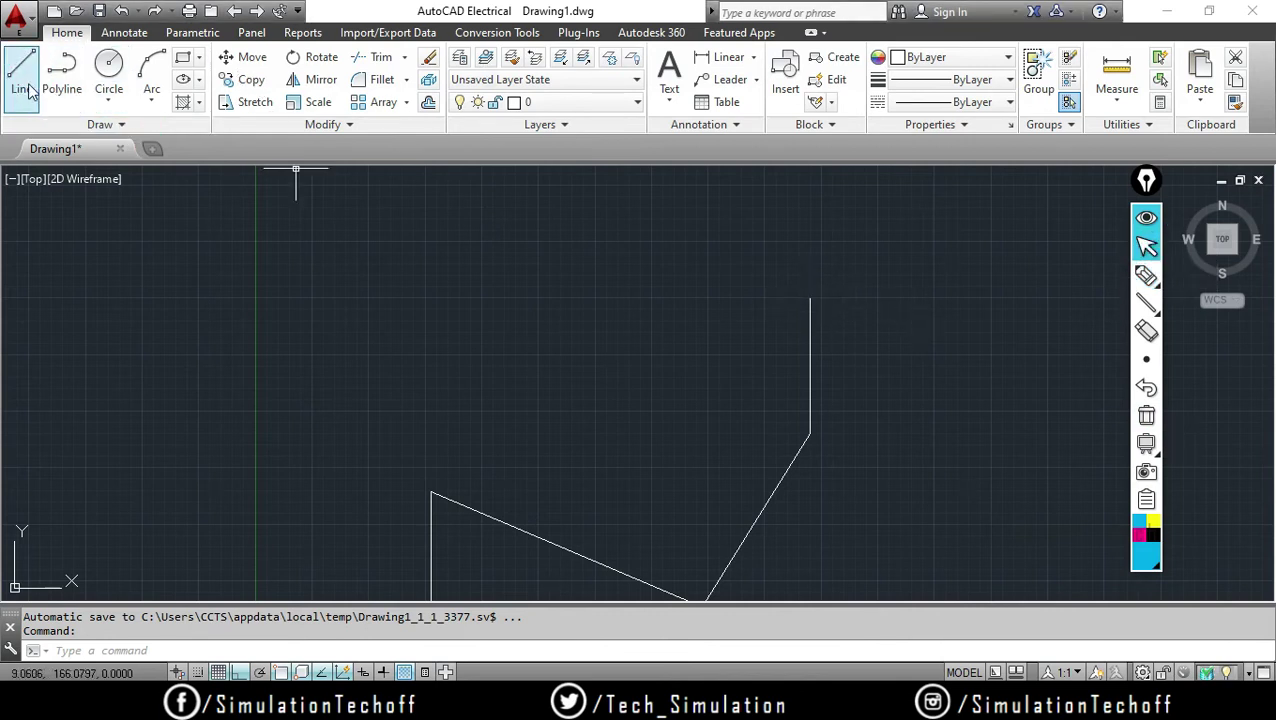
From the vertical edge's top endpoint, draw a 36.25-unit line at 49°, then an 80-unit vertical drop.
click(28, 88)
click(810, 297)
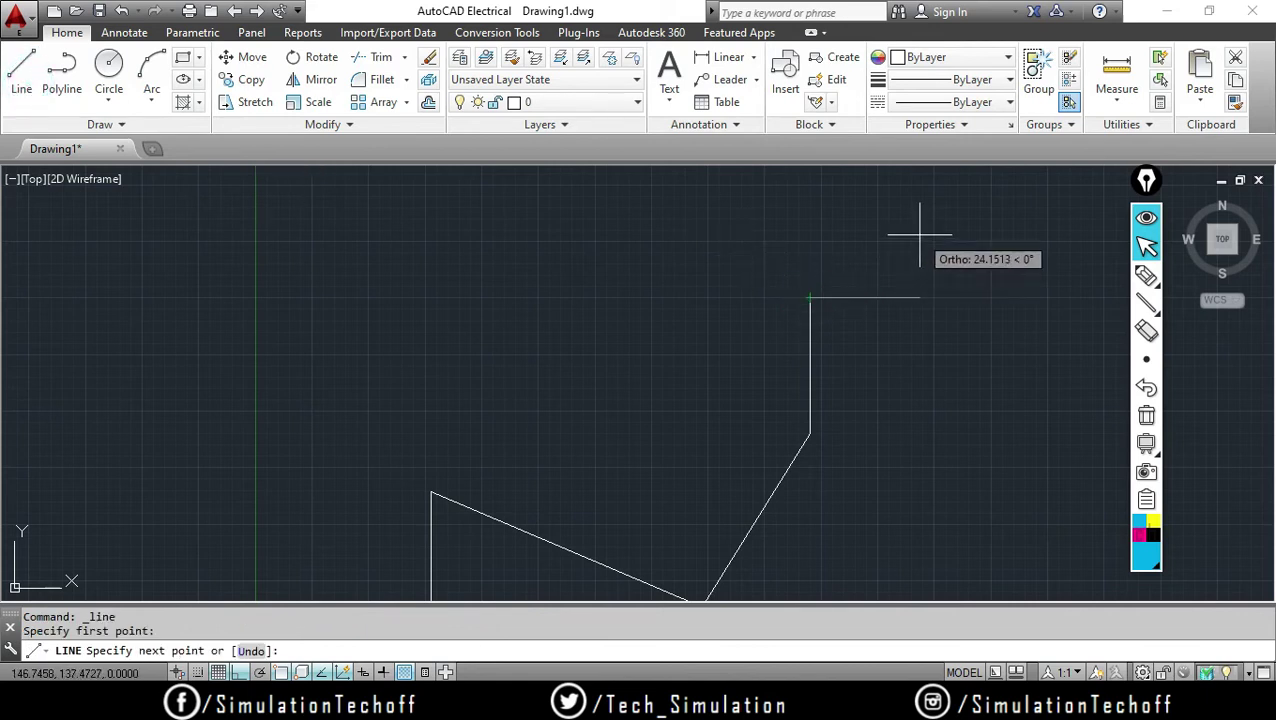
key(F8)
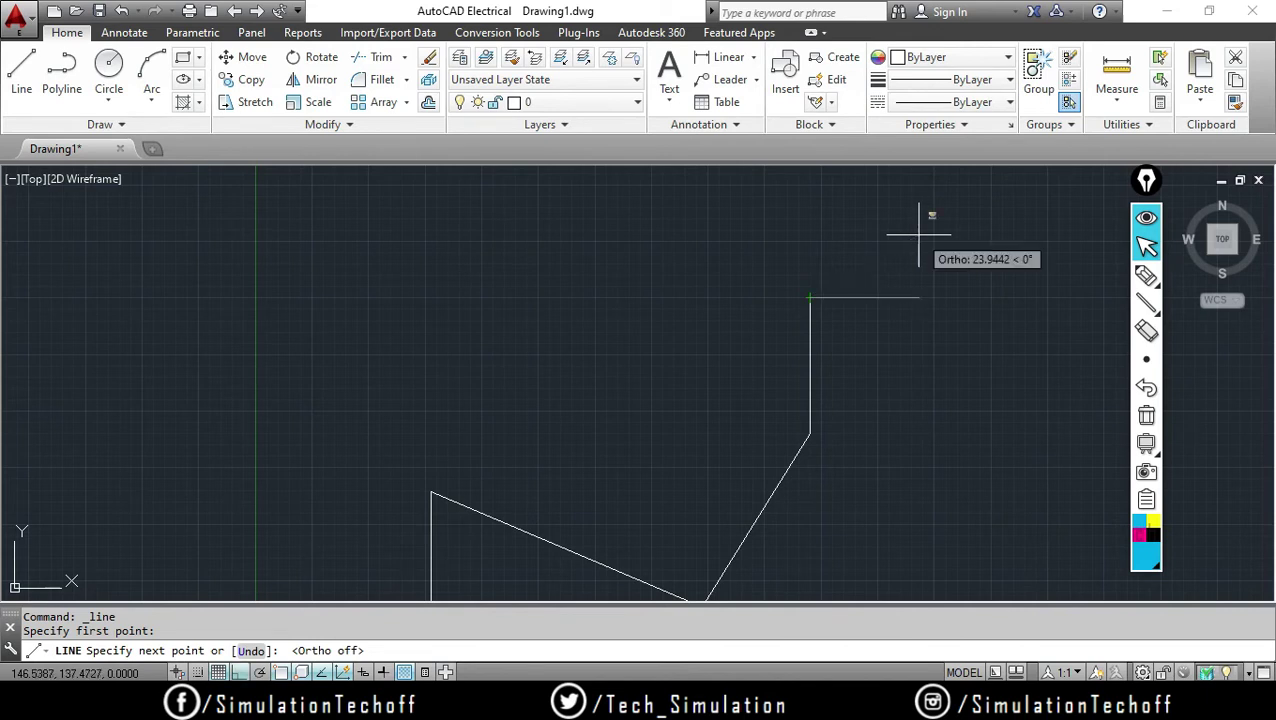
text(@36.25<49)
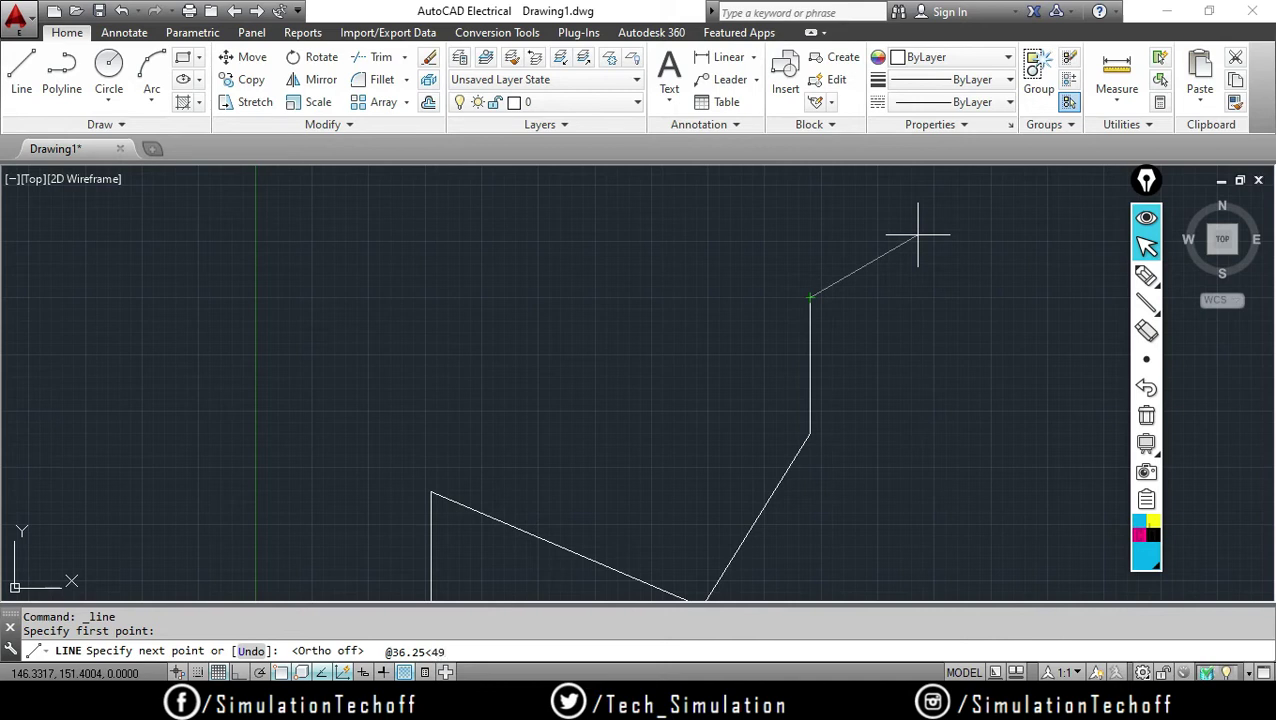
key(Return)
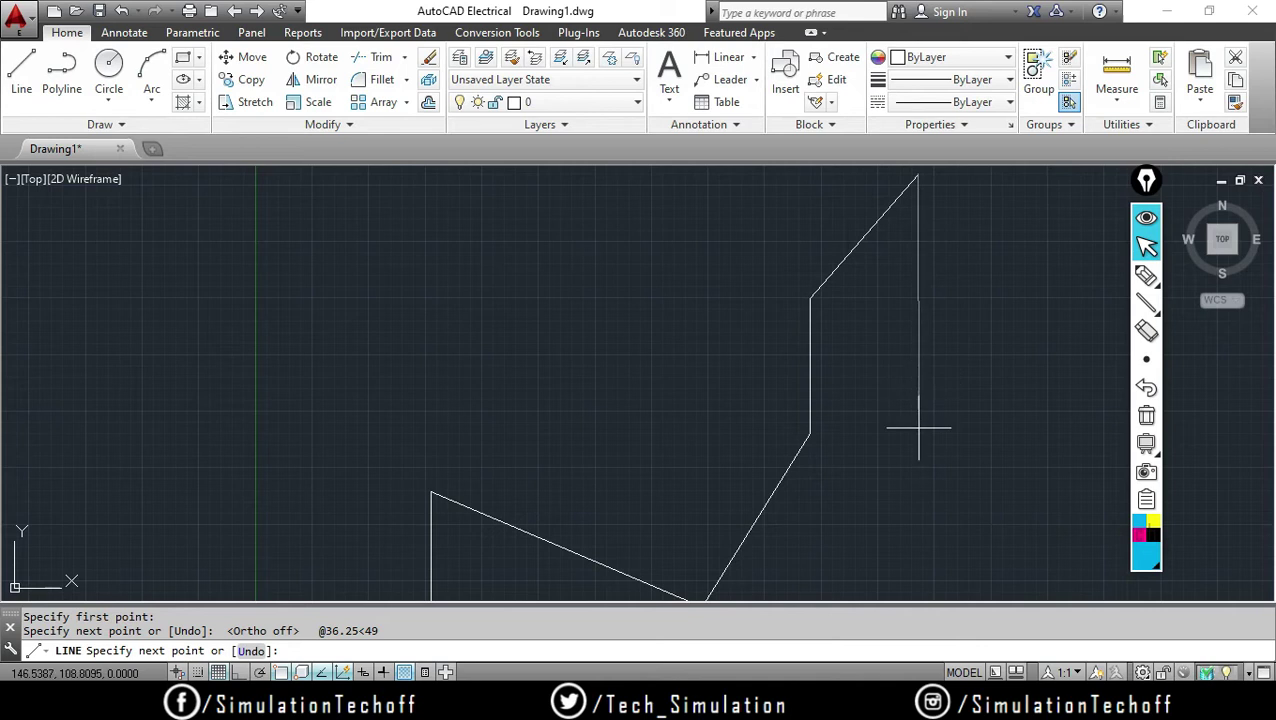
key(F8)
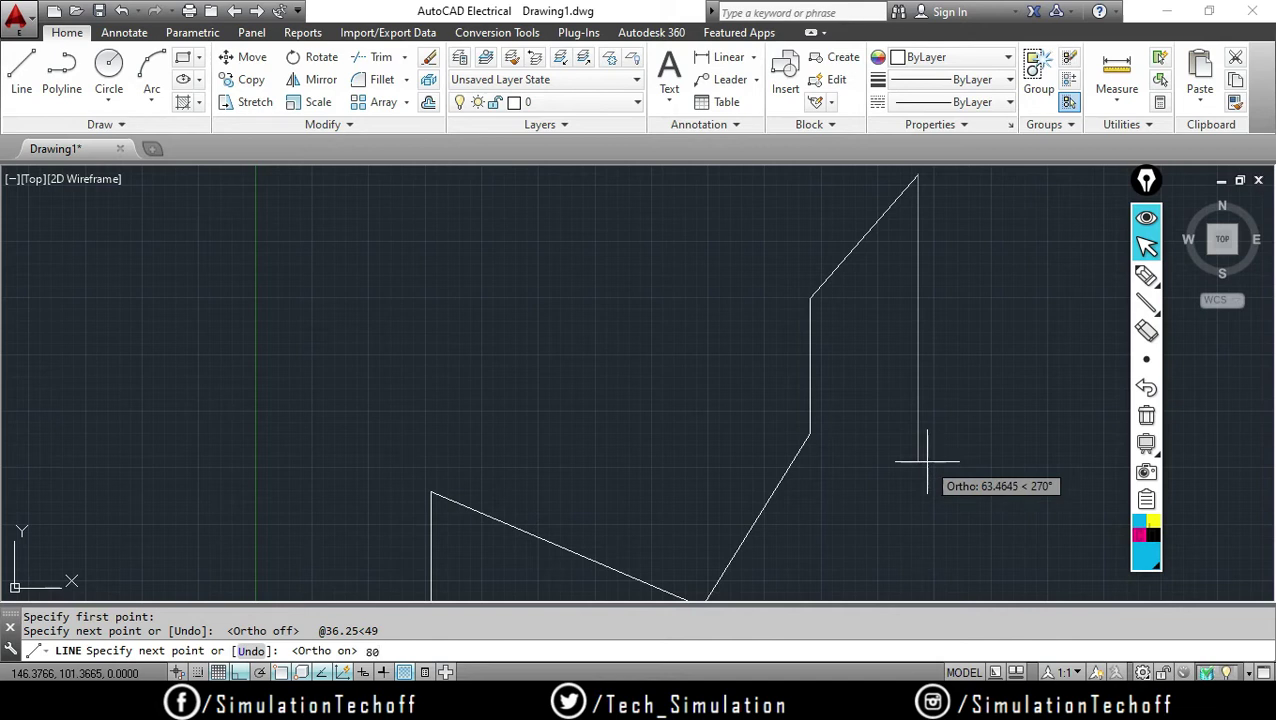
key(Return)
middle_drag(976, 511, 976, 312)
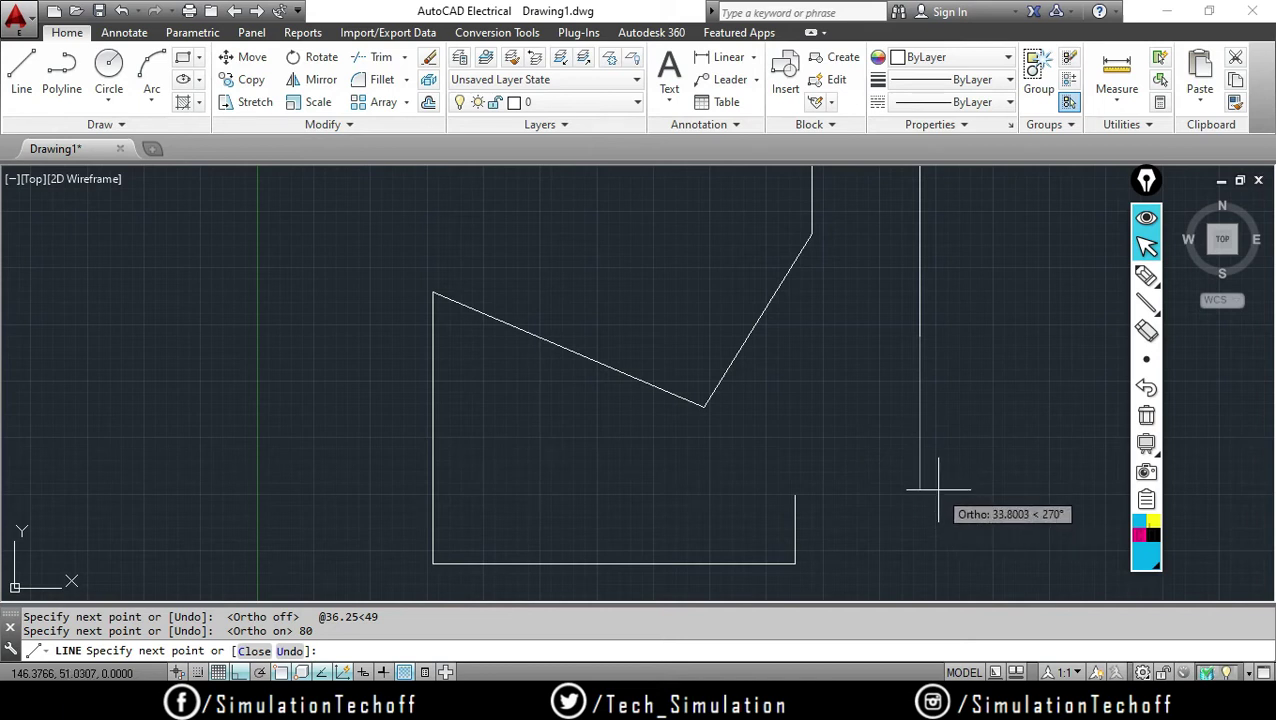
key(Escape)
Draw the closing line from the lower open end, perpendicular to the 80-unit edge.
click(21, 72)
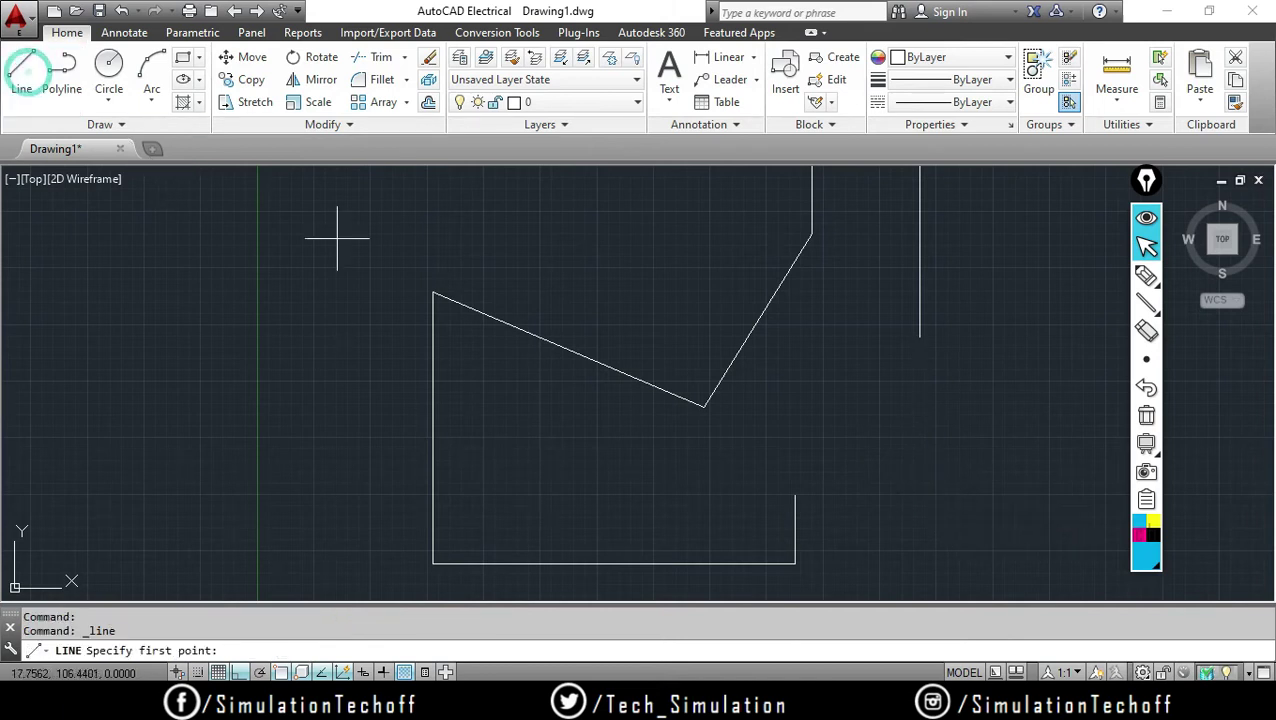
click(795, 495)
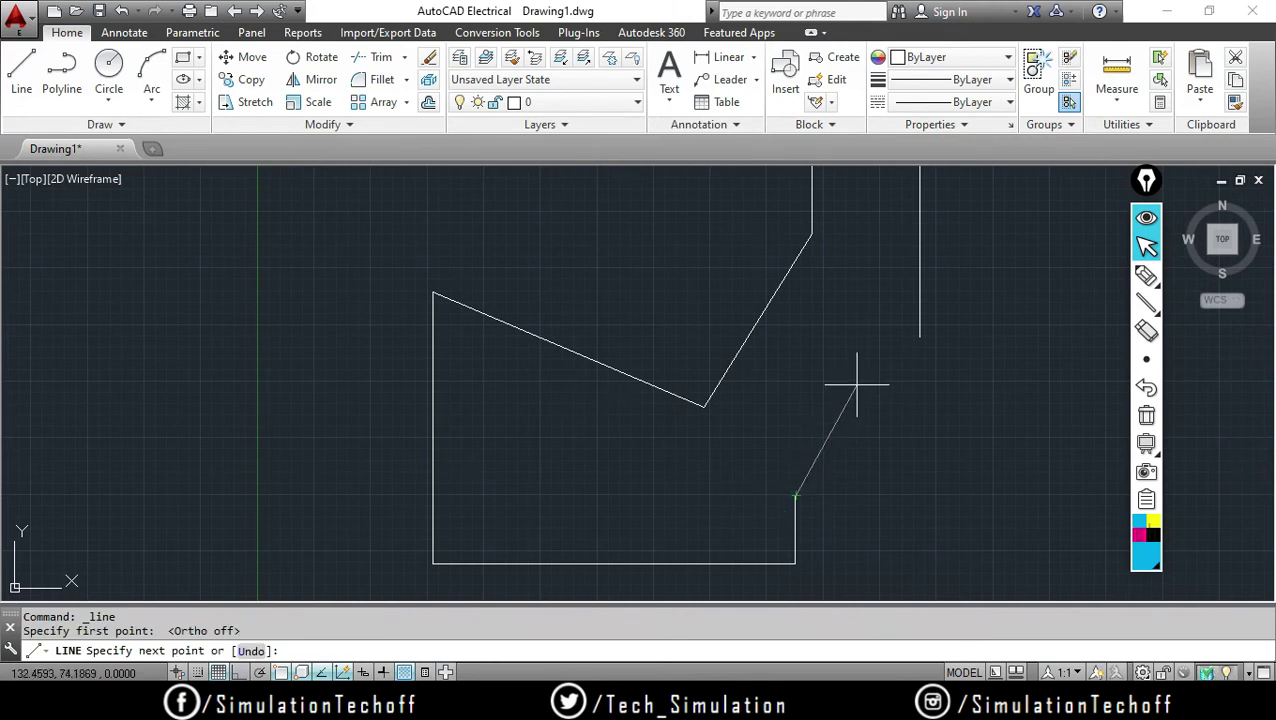
click(917, 340)
key(Escape)
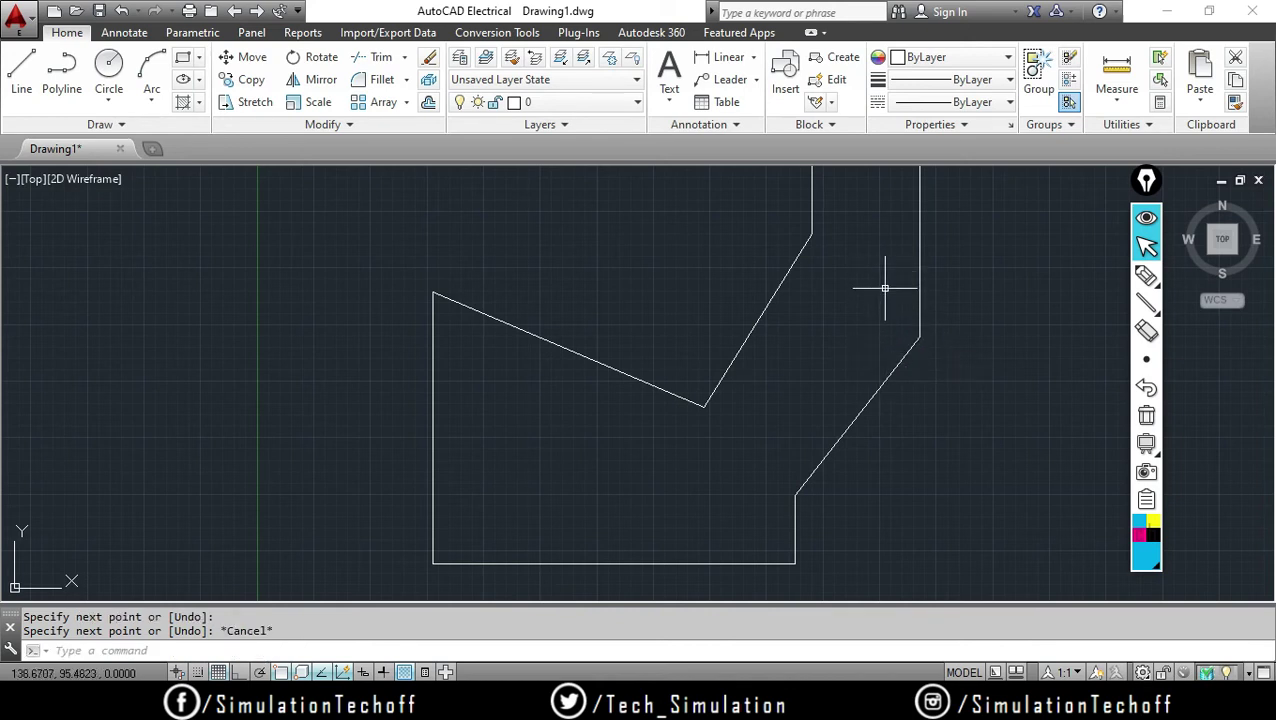
scroll(884, 288, down, 3)
scroll(869, 305, down, 1)
Add an 80.0000 linear dimension below the profile's bottom edge.
middle_drag(789, 396, 783, 411)
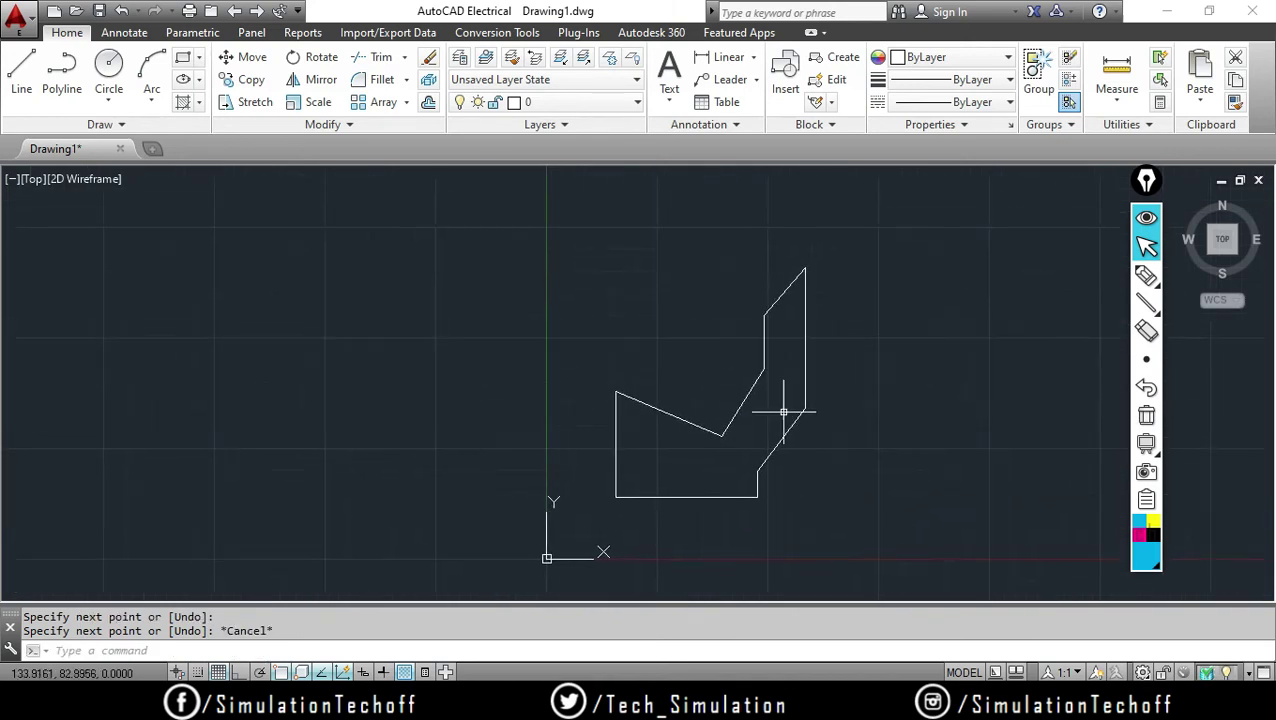
scroll(805, 410, up, 2)
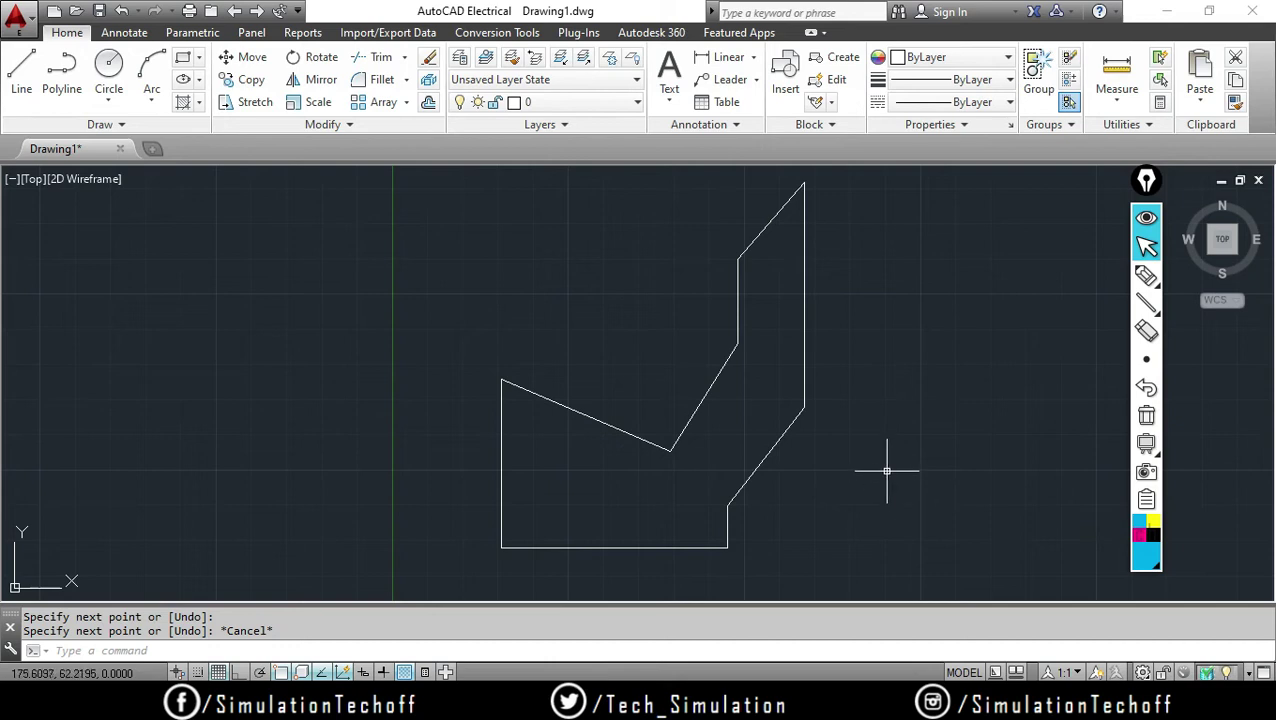
click(124, 32)
click(343, 72)
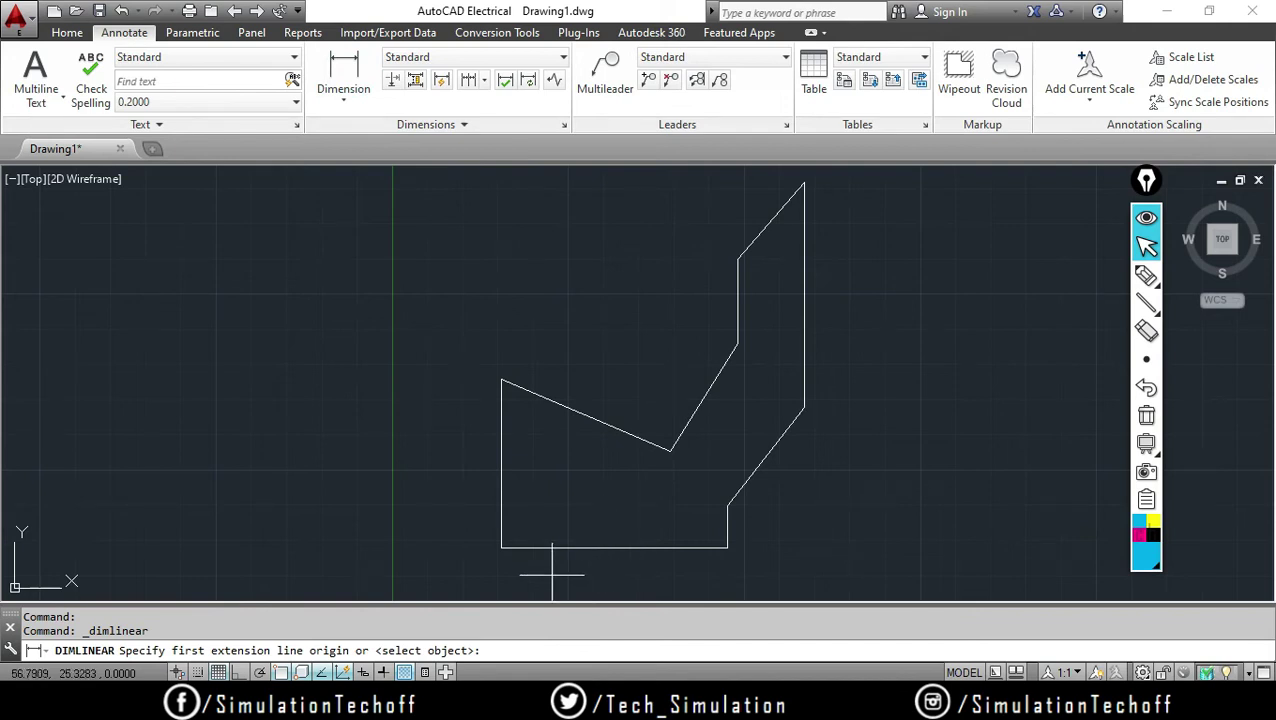
click(501, 547)
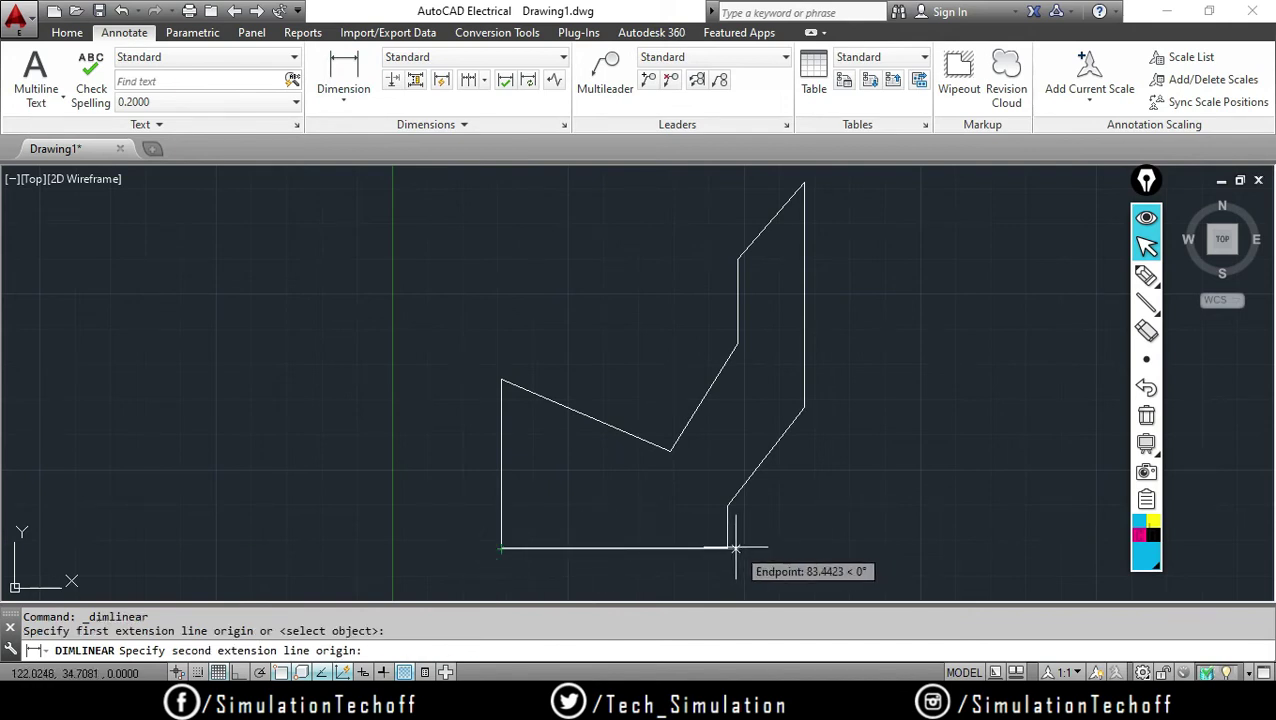
click(728, 547)
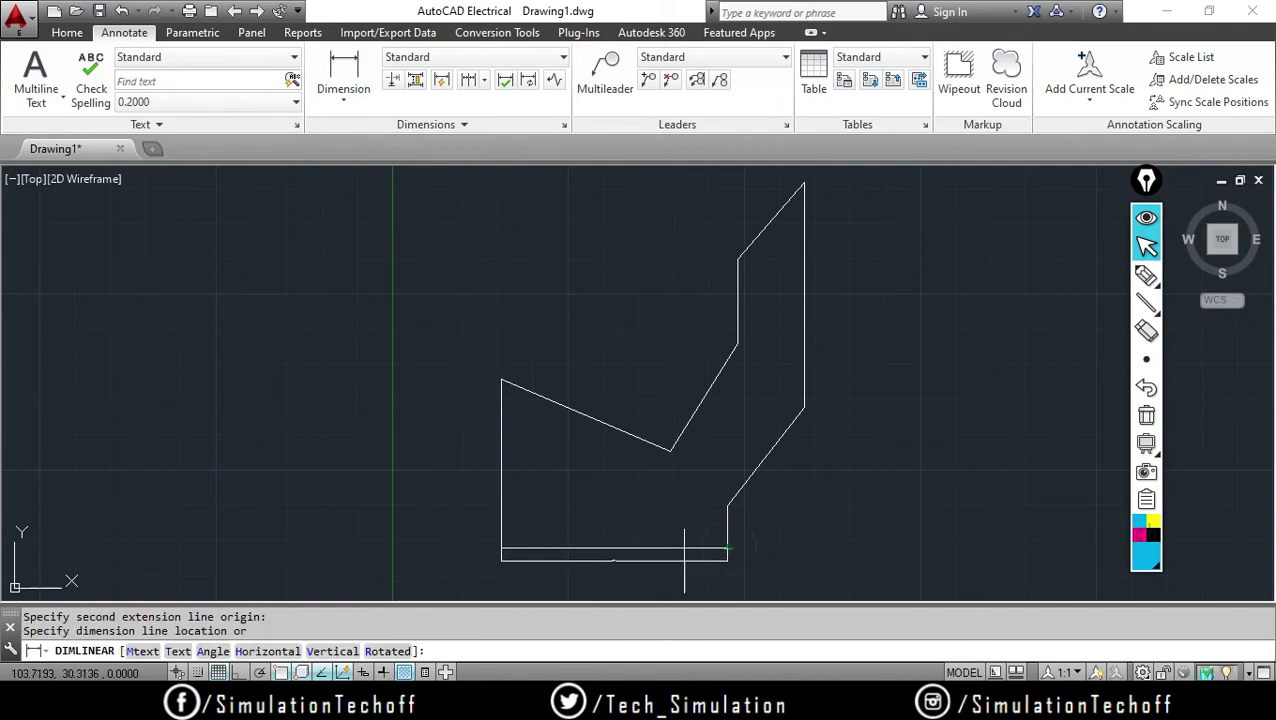
click(614, 561)
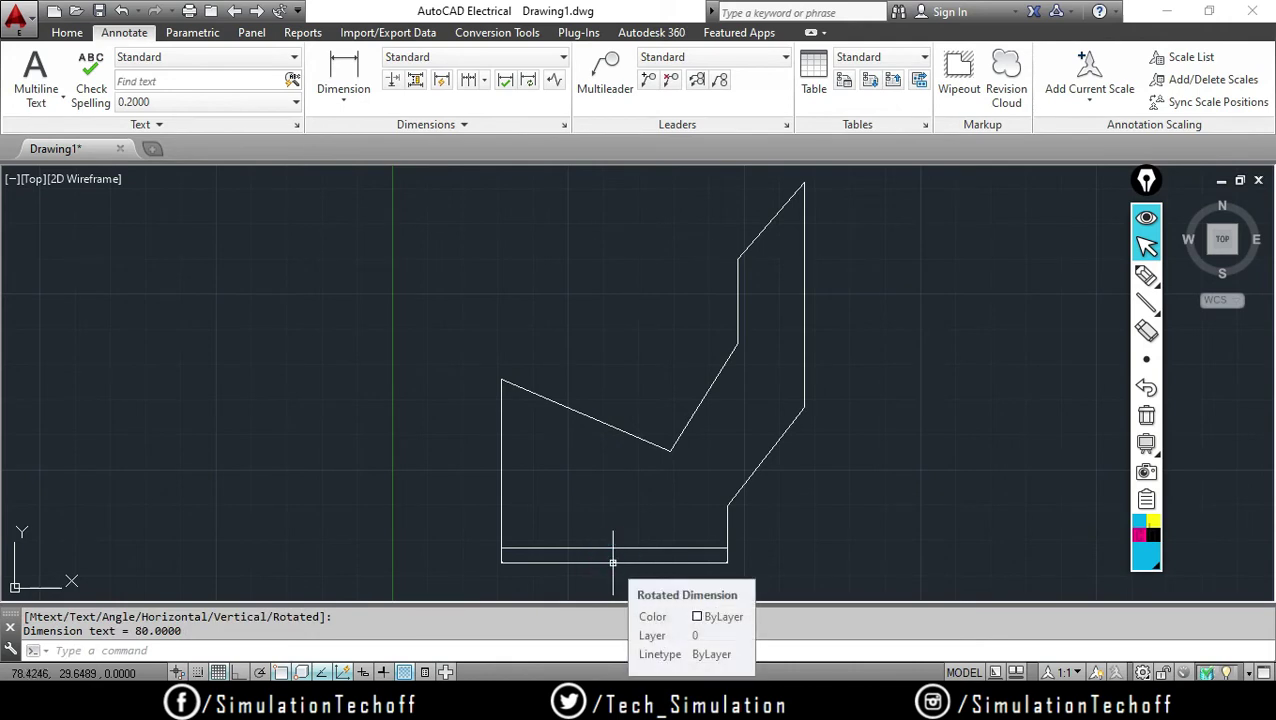
Change the 80.0000 dimension's text height to 2.
double_click(613, 561)
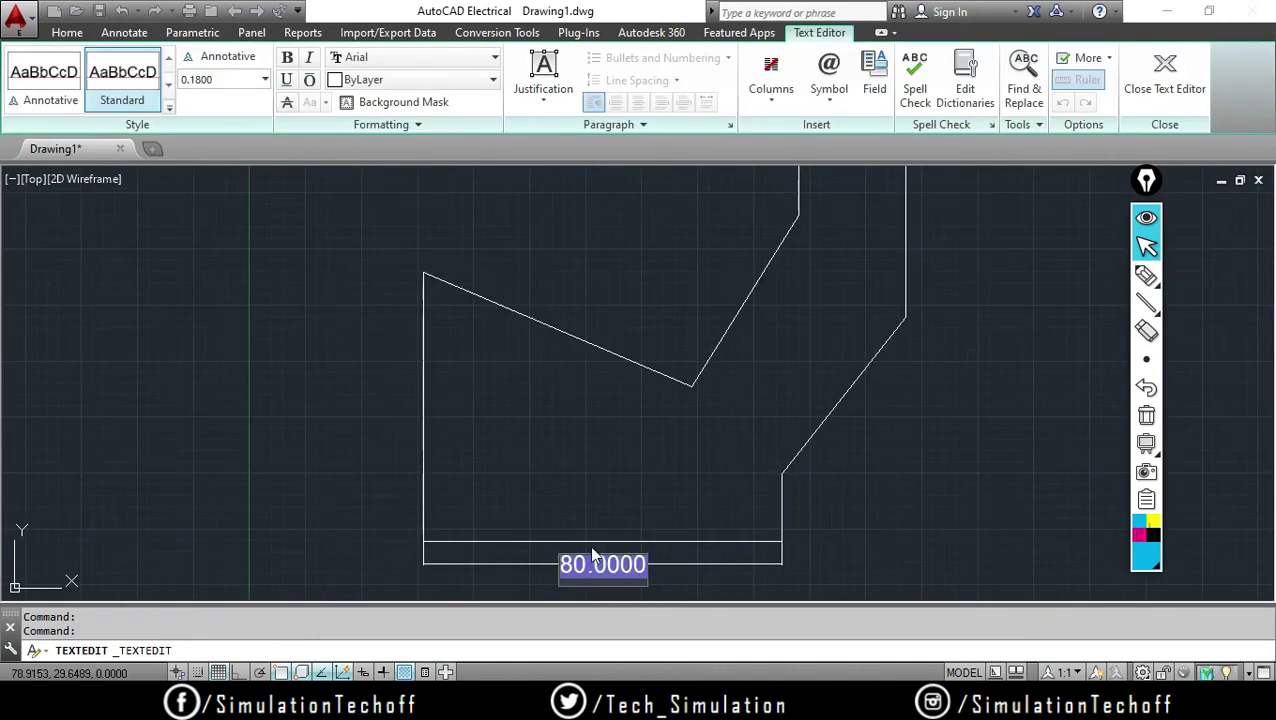
double_click(201, 81)
text(2.0000)
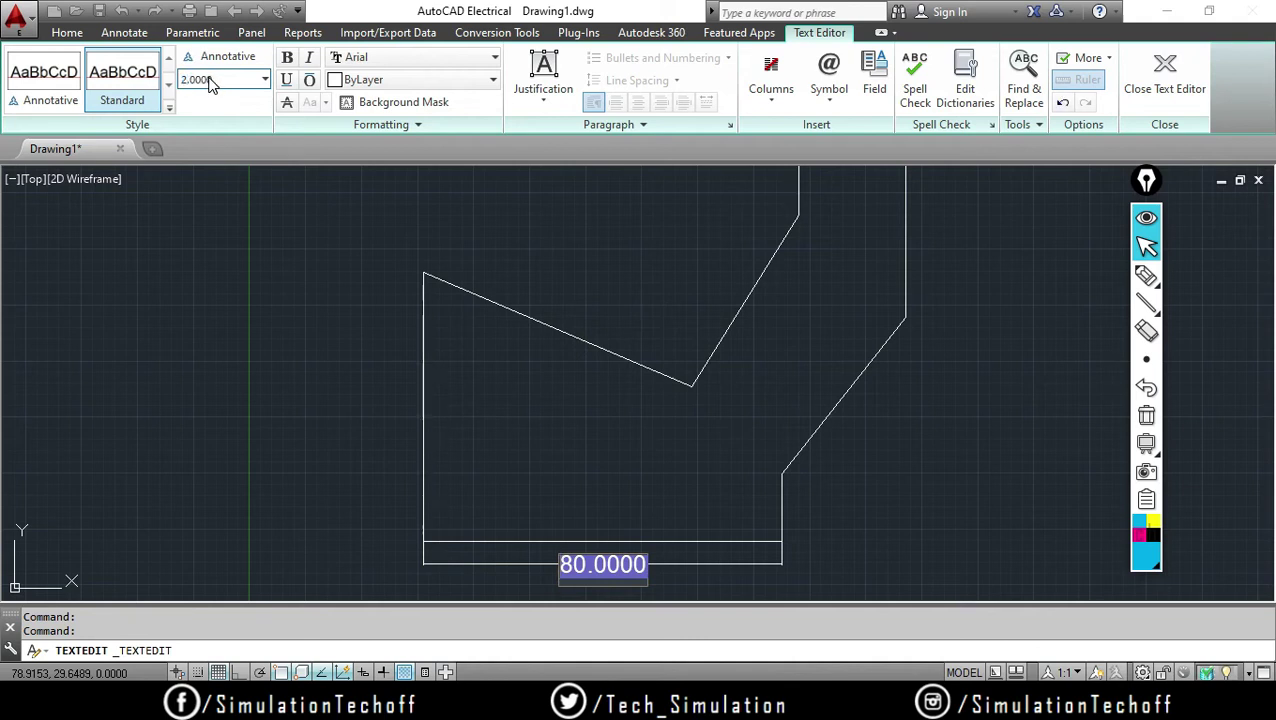
click(290, 280)
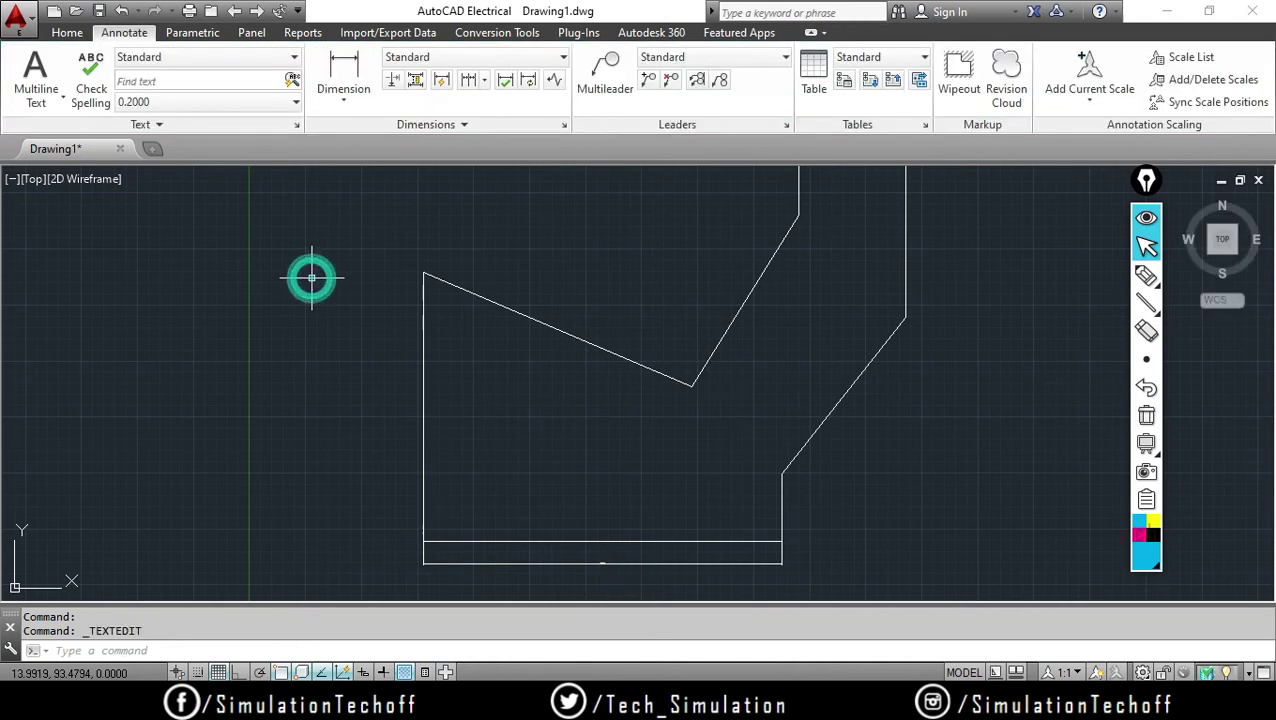
click(603, 568)
click(603, 568)
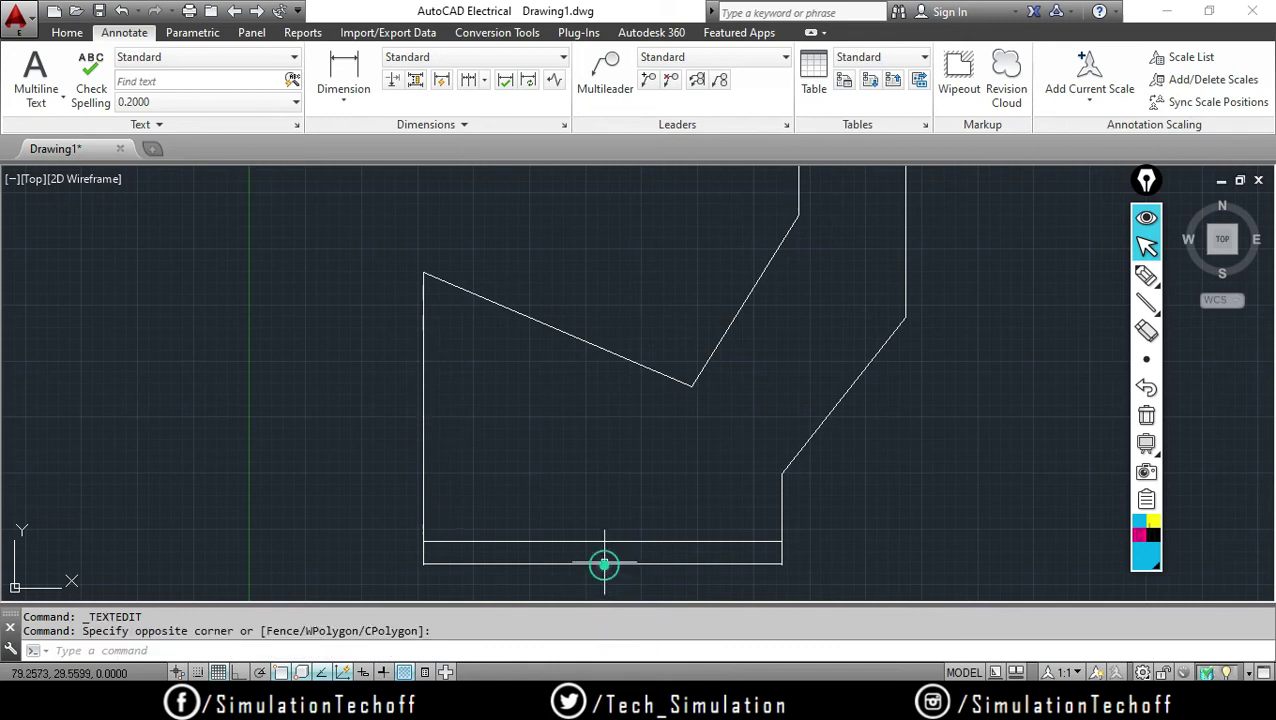
click(604, 569)
click(605, 572)
double_click(605, 572)
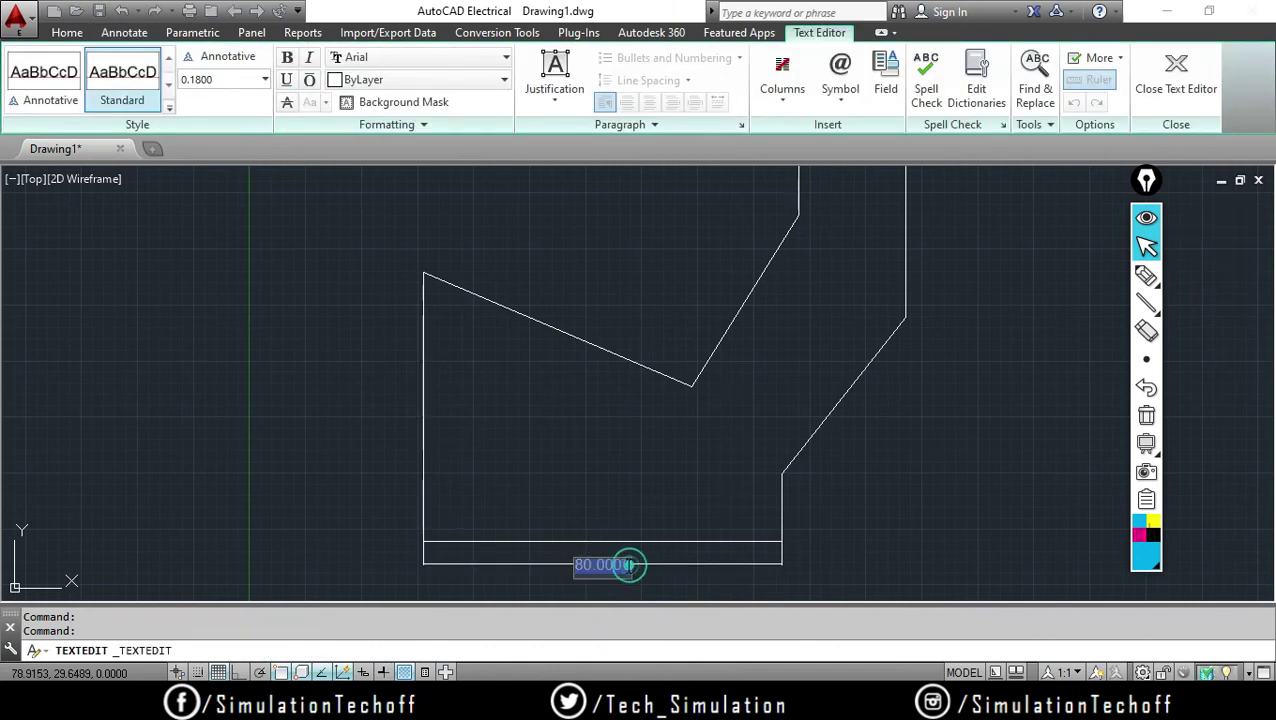
click(211, 80)
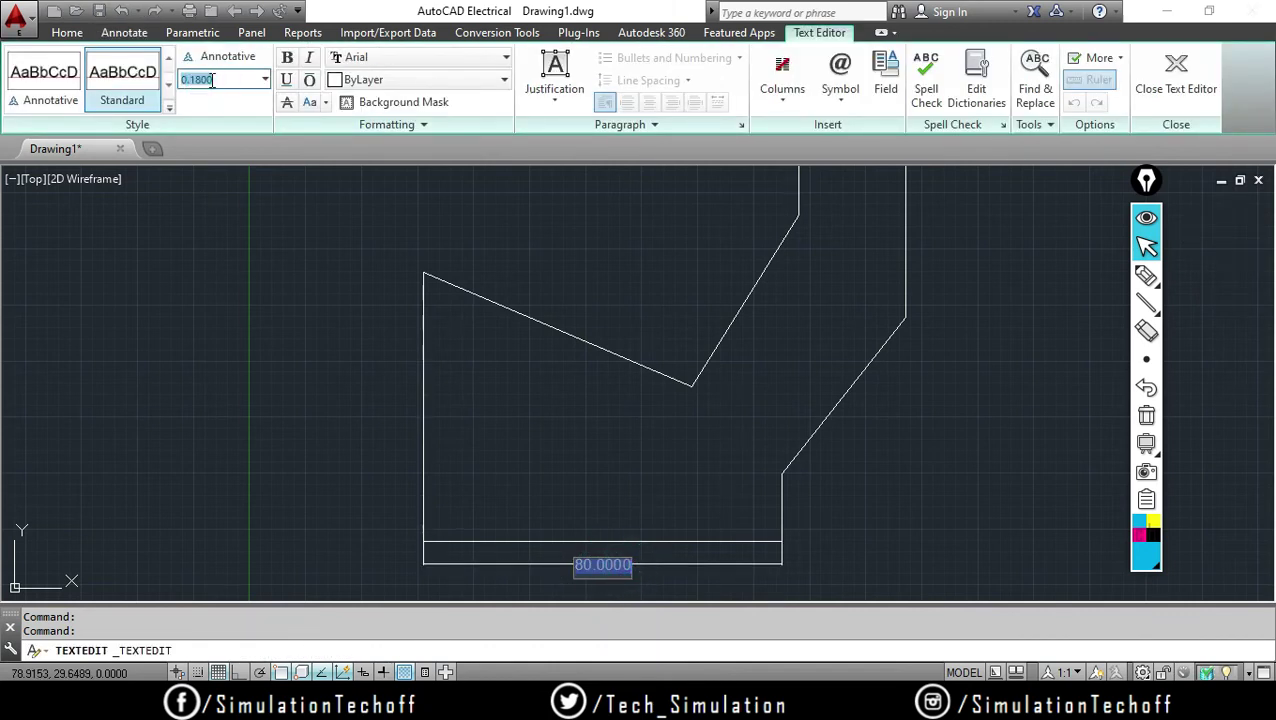
text(2)
key(Return)
click(322, 333)
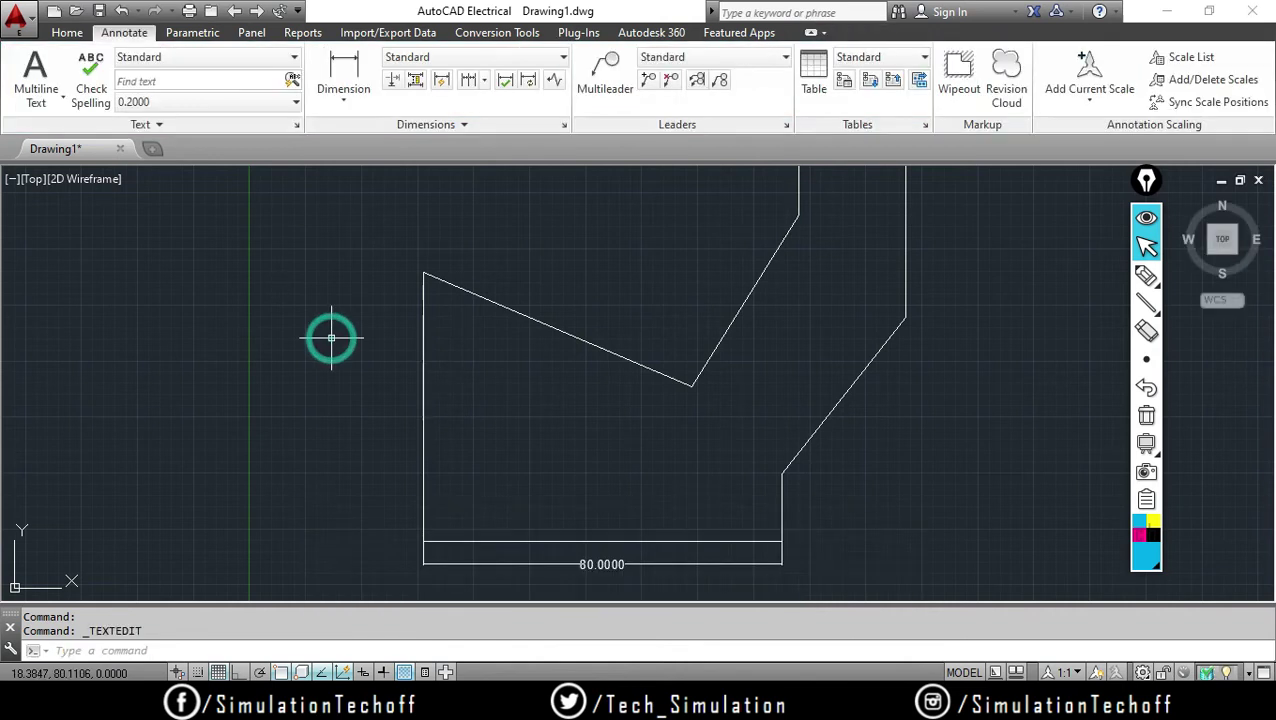
Pan and zoom the view back onto the profile and return to the Home tools.
scroll(630, 592, up, 4)
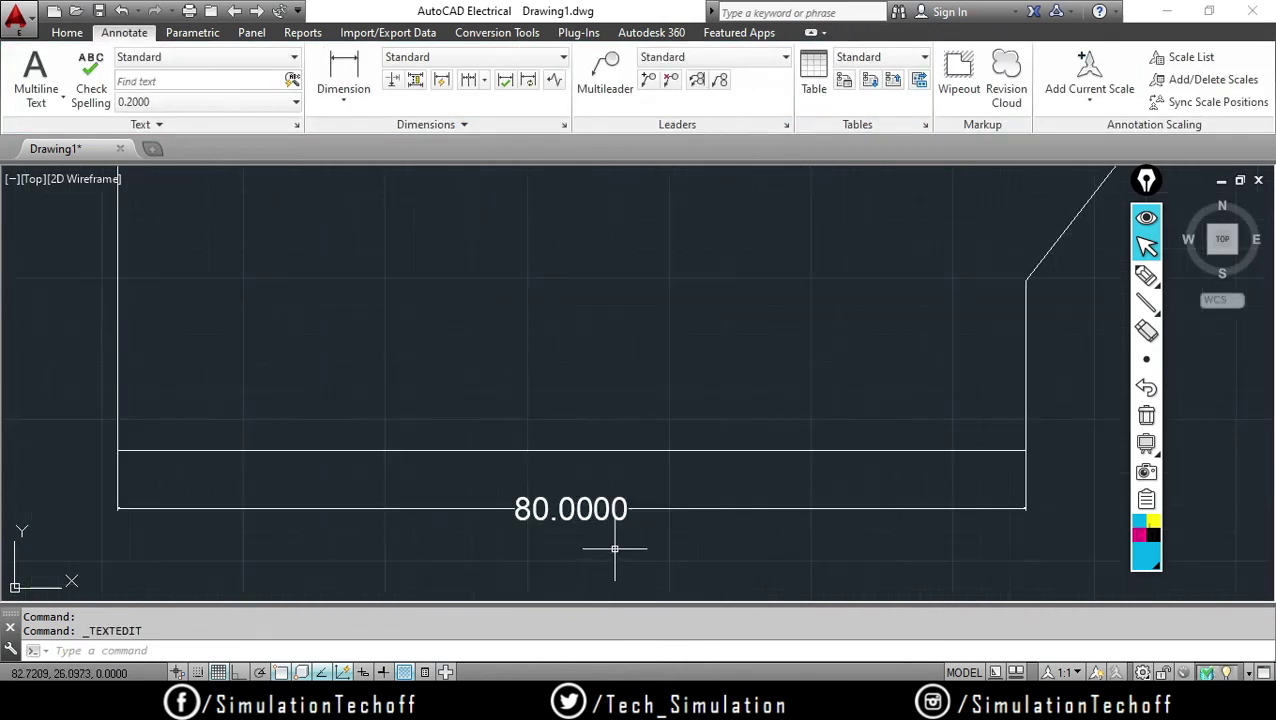
scroll(520, 450, down, 4)
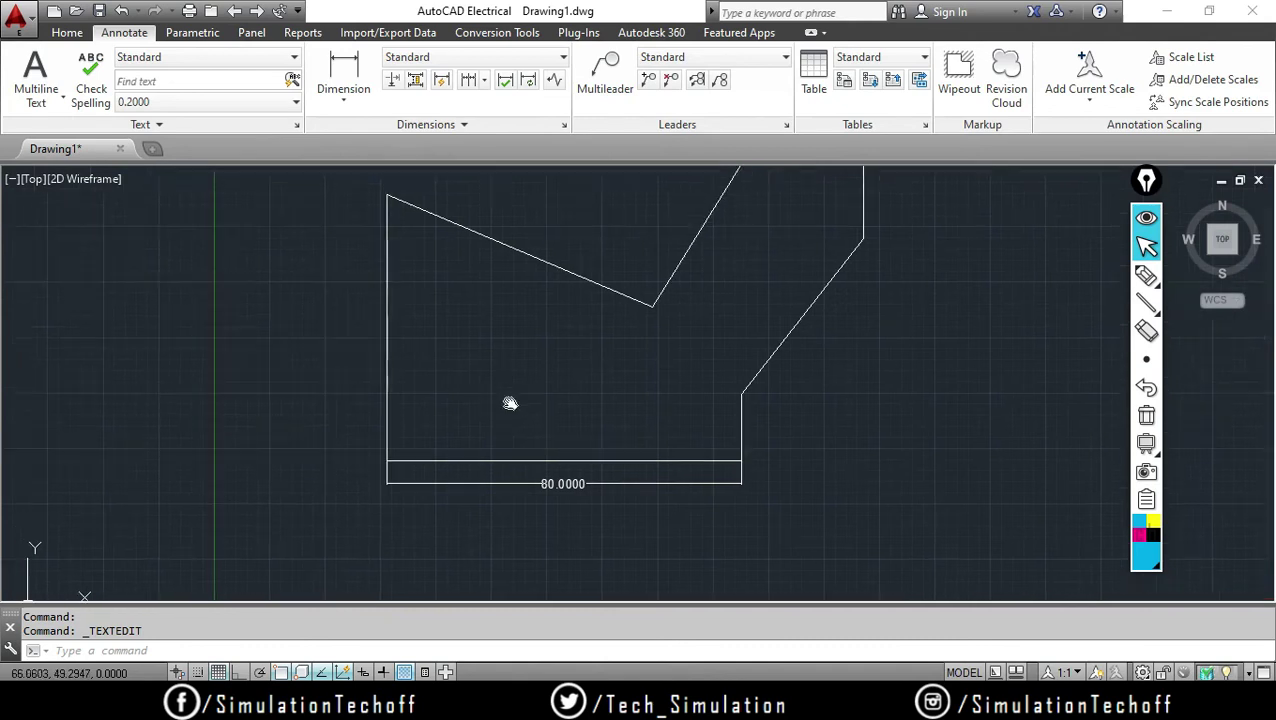
scroll(520, 410, up, 4)
scroll(534, 420, down, 3)
middle_drag(533, 421, 539, 364)
scroll(538, 358, up, 2)
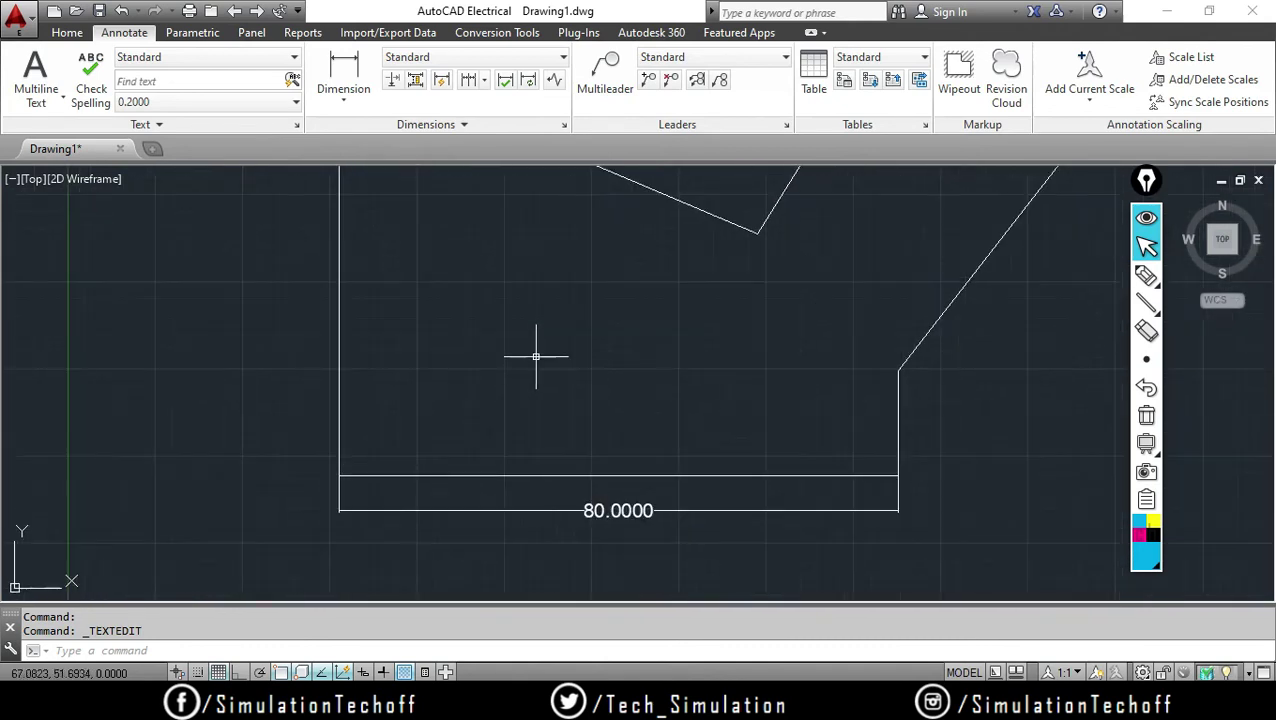
click(66, 32)
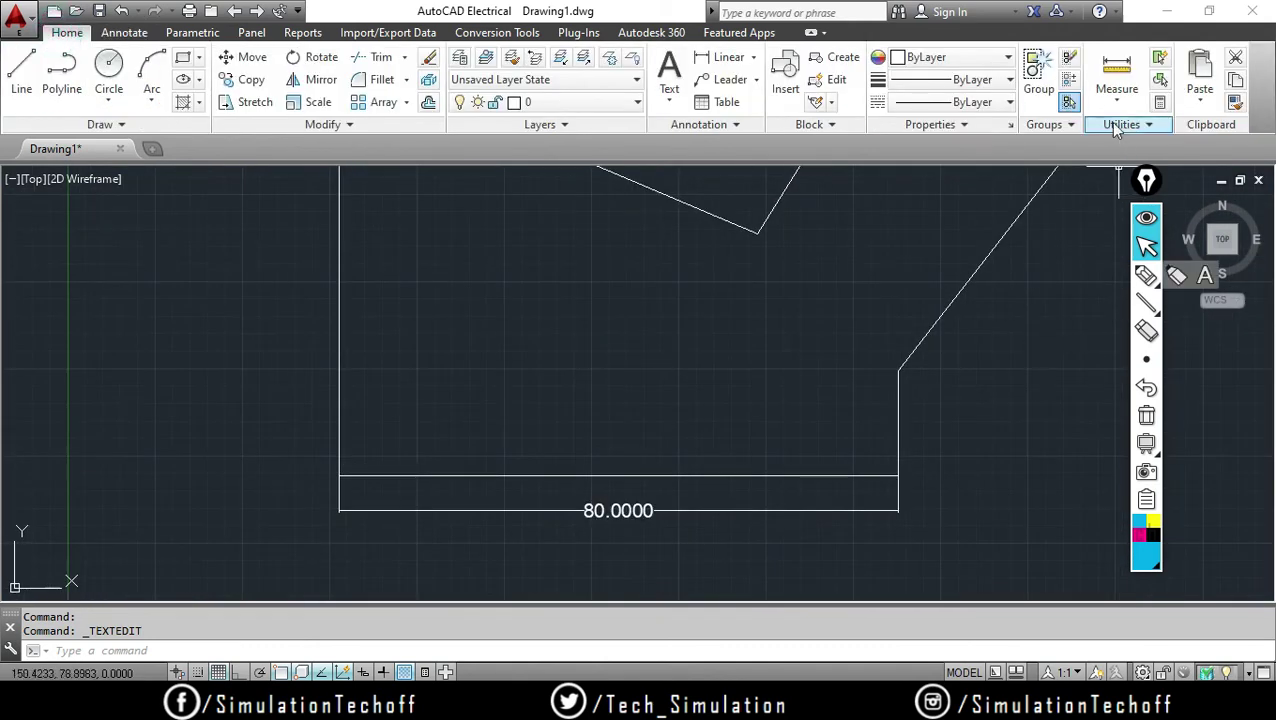
Measure the distance between the left edge's bottom and top corners, reading 60.0000.
click(1114, 106)
click(1108, 138)
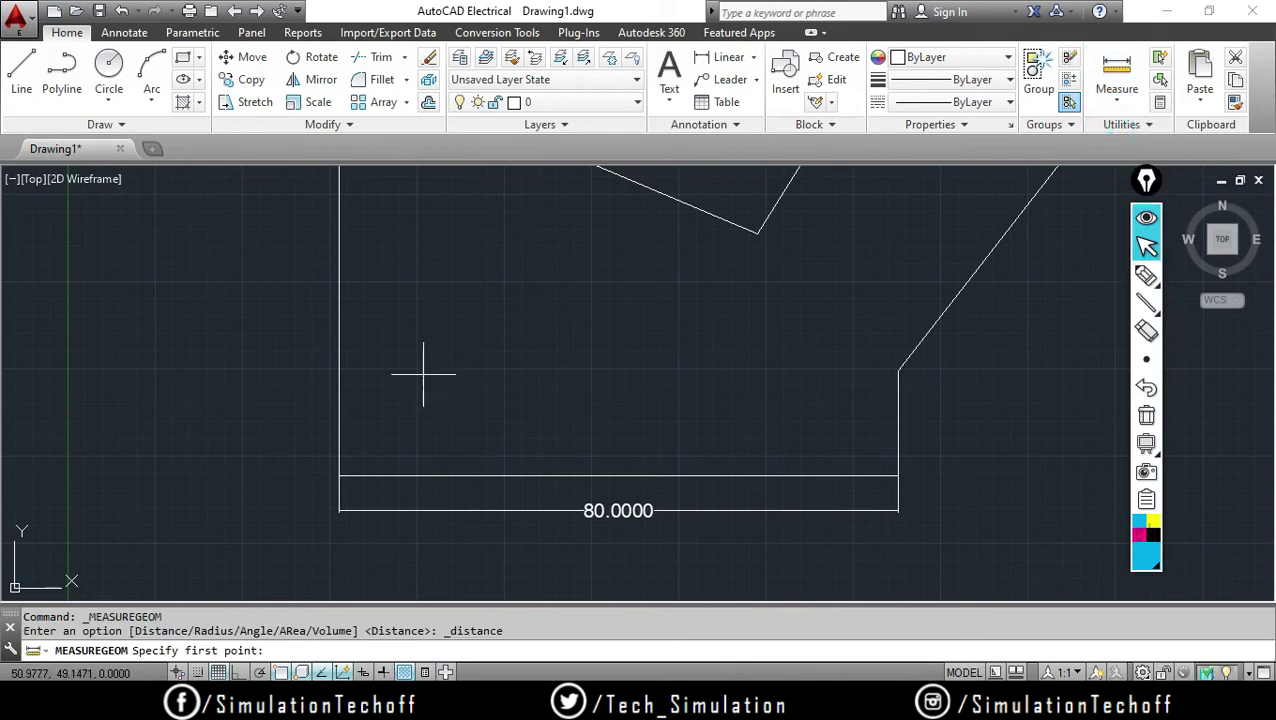
middle_drag(422, 364, 433, 450)
scroll(433, 430, down, 2)
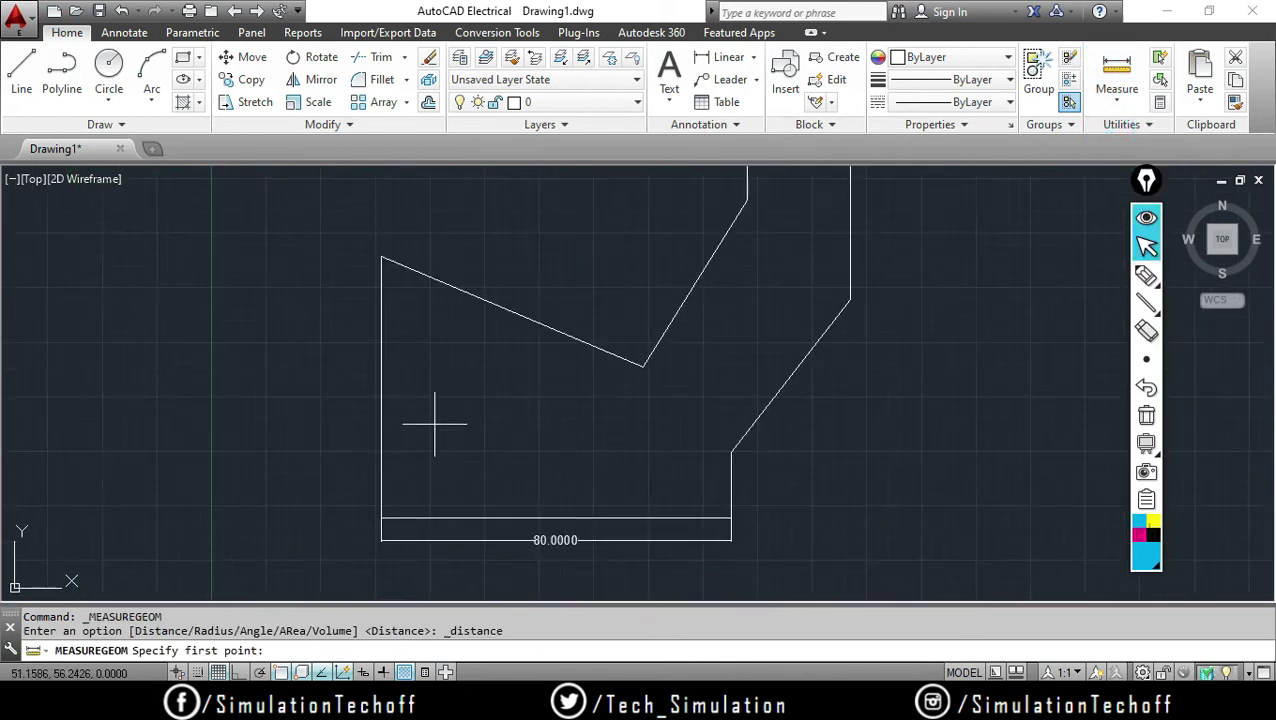
click(381, 257)
click(381, 517)
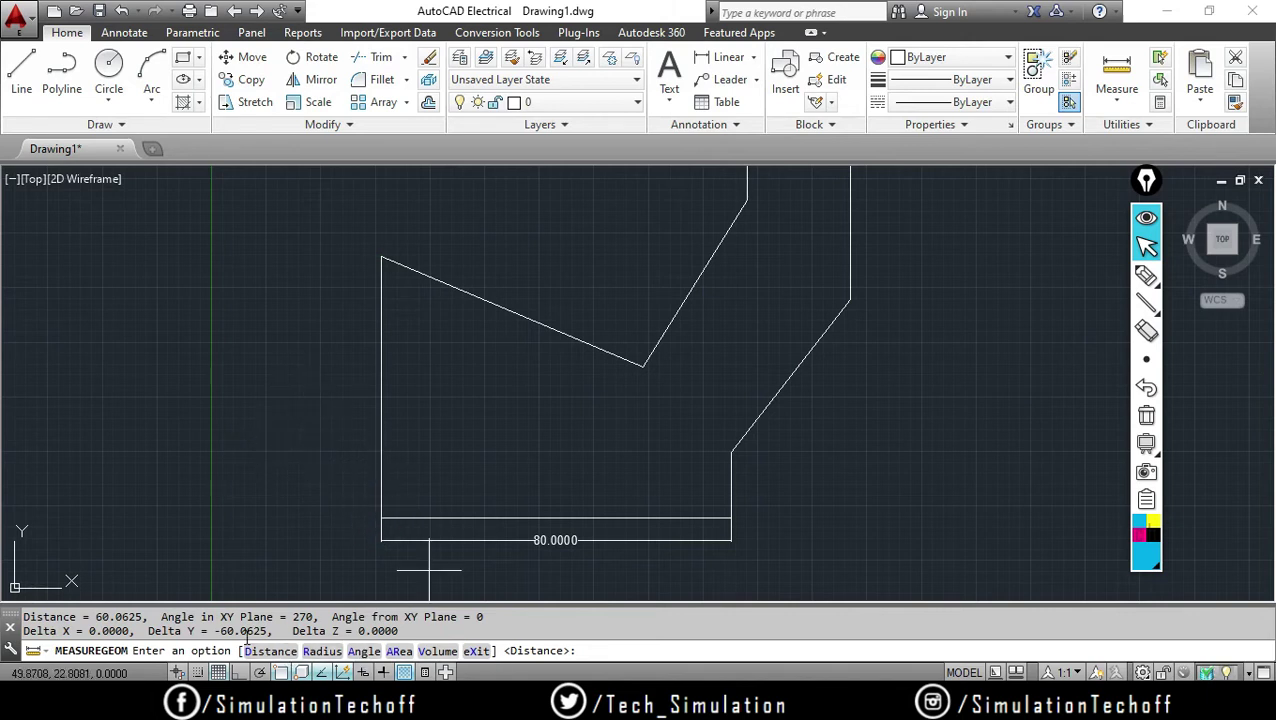
click(265, 651)
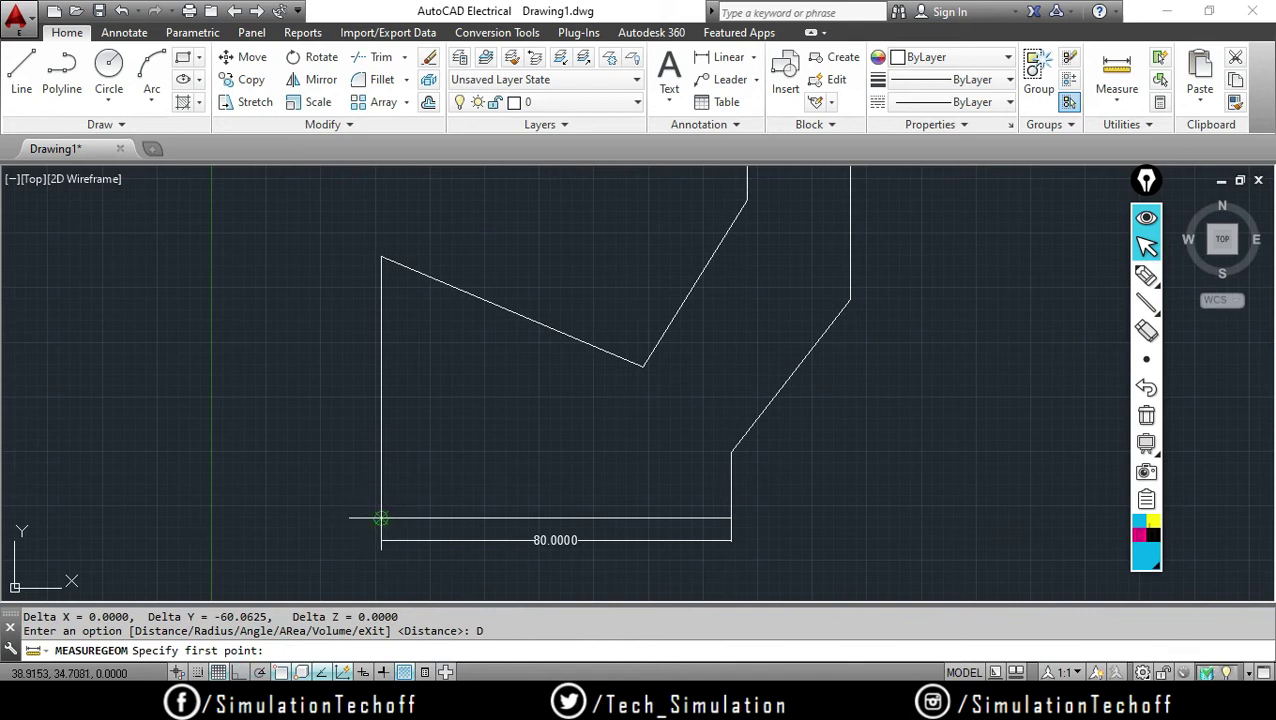
click(381, 518)
click(381, 256)
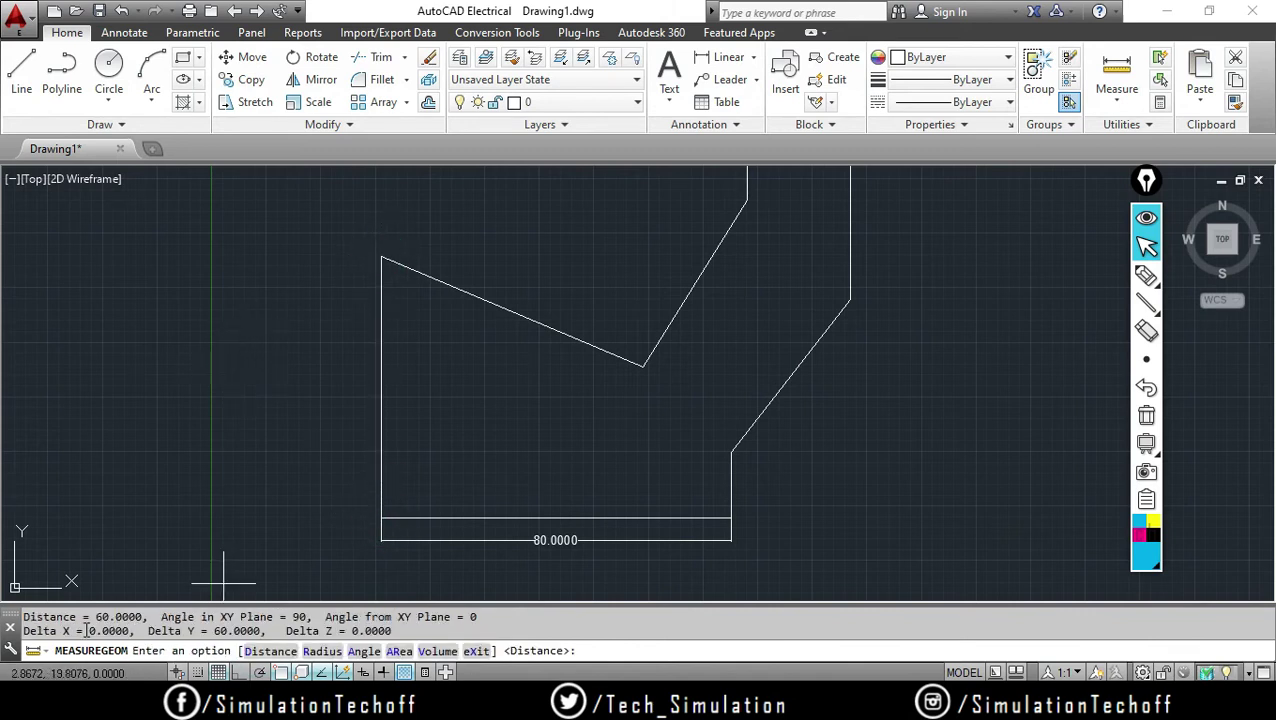
drag(148, 617, 82, 616)
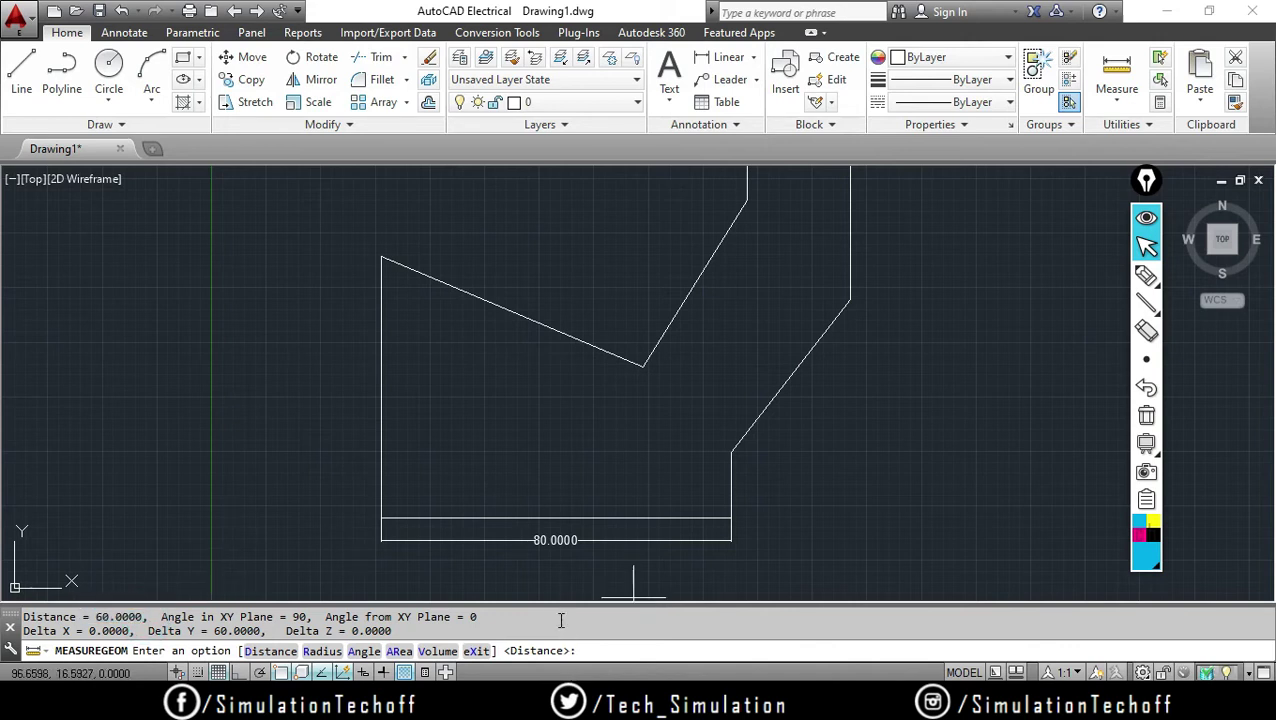
click(116, 35)
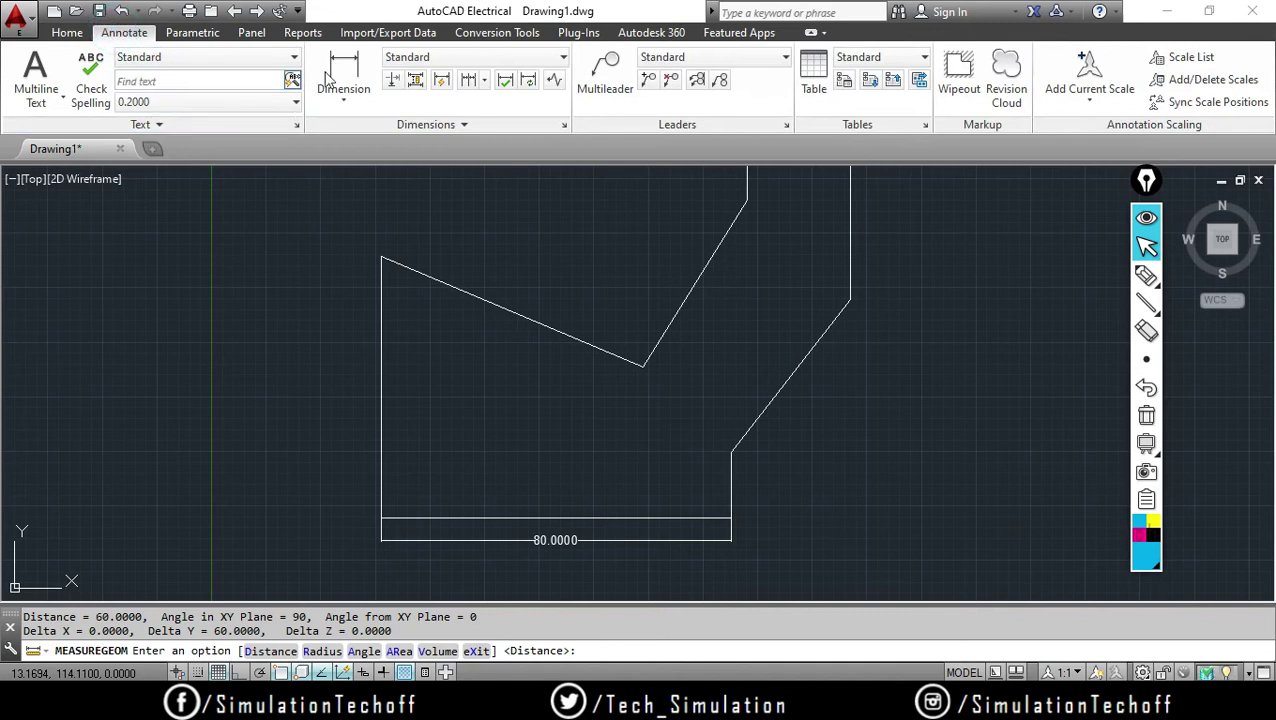
Keep the Standard dimension style and bring up the Dimension Style Manager with DIMSTY.
click(438, 57)
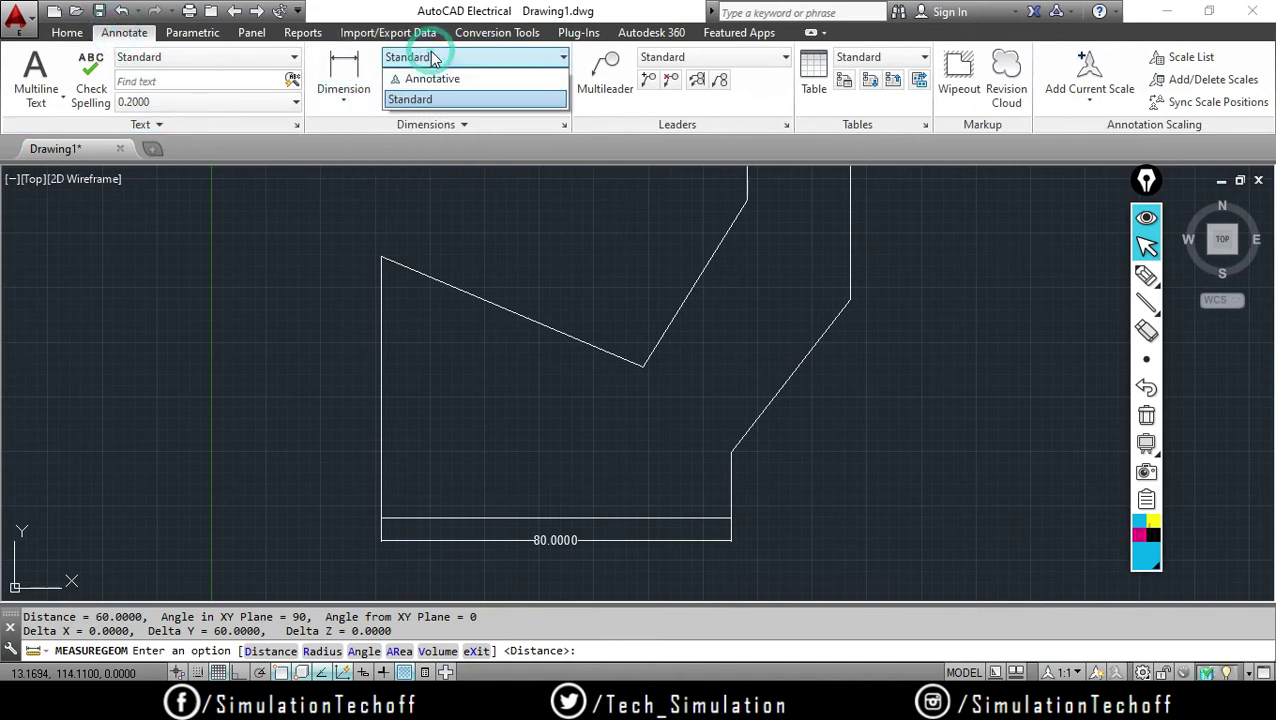
click(444, 100)
click(455, 124)
text(dim)
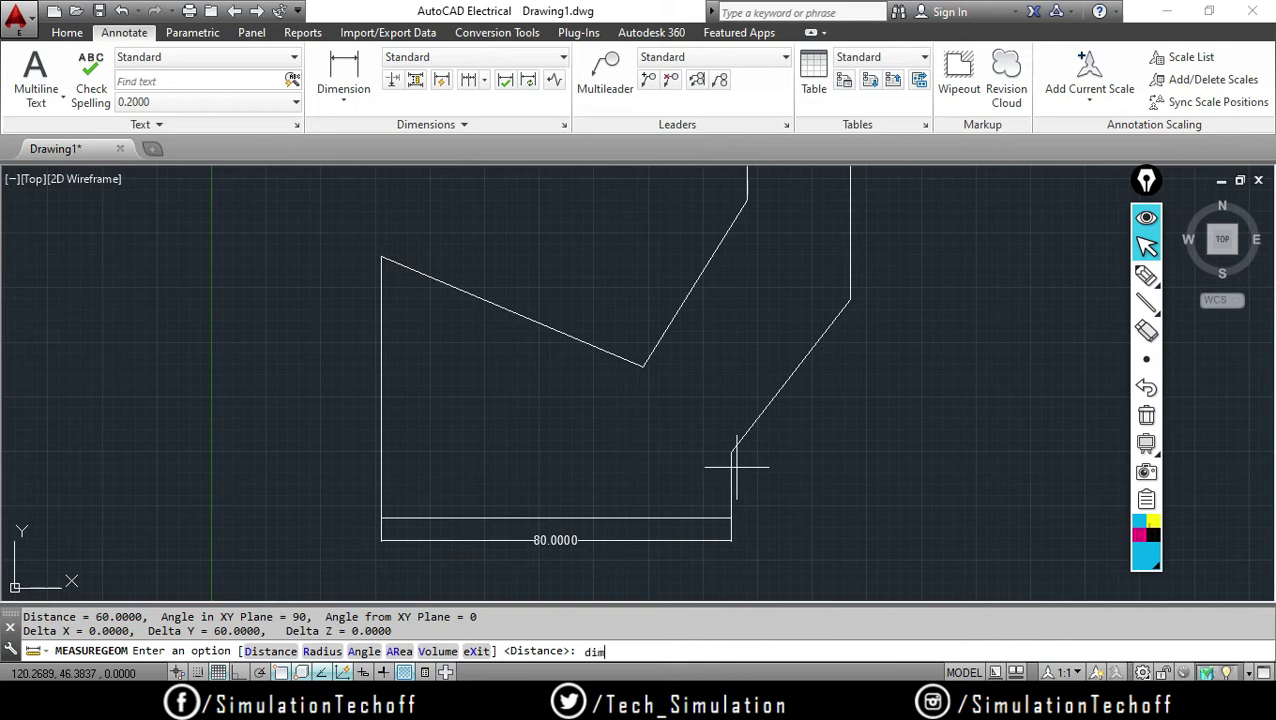
key(Return)
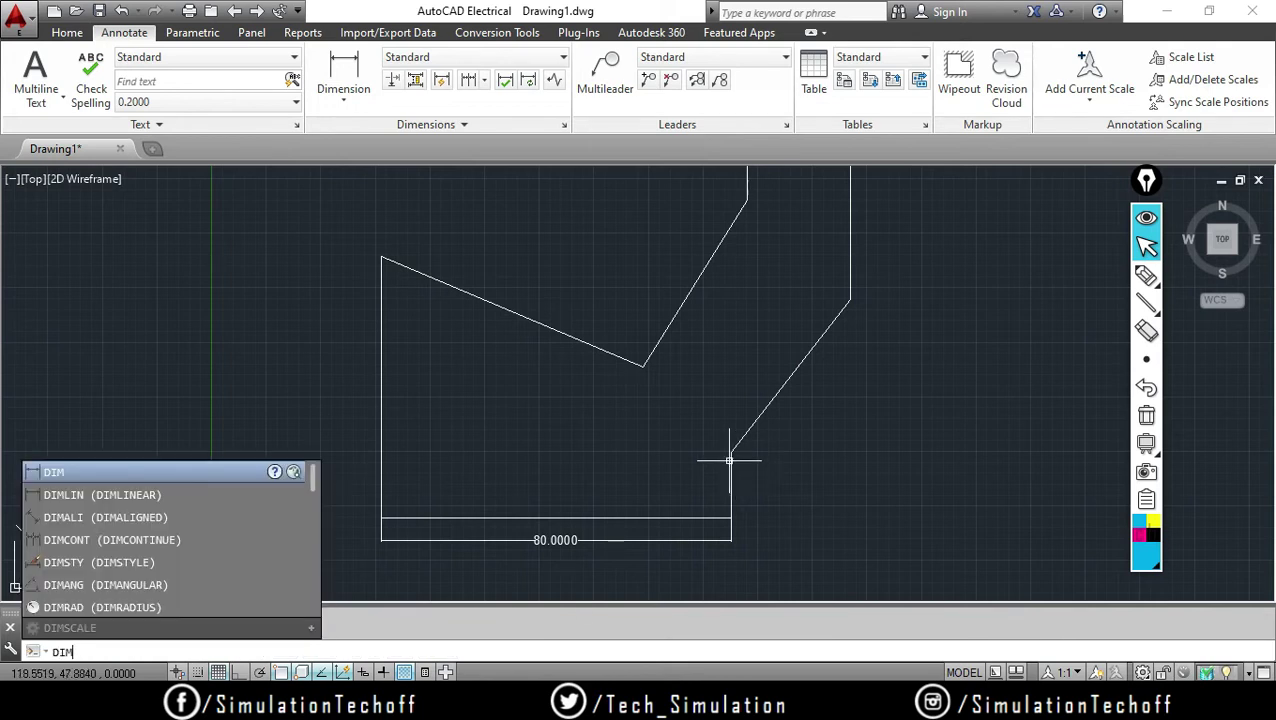
click(214, 562)
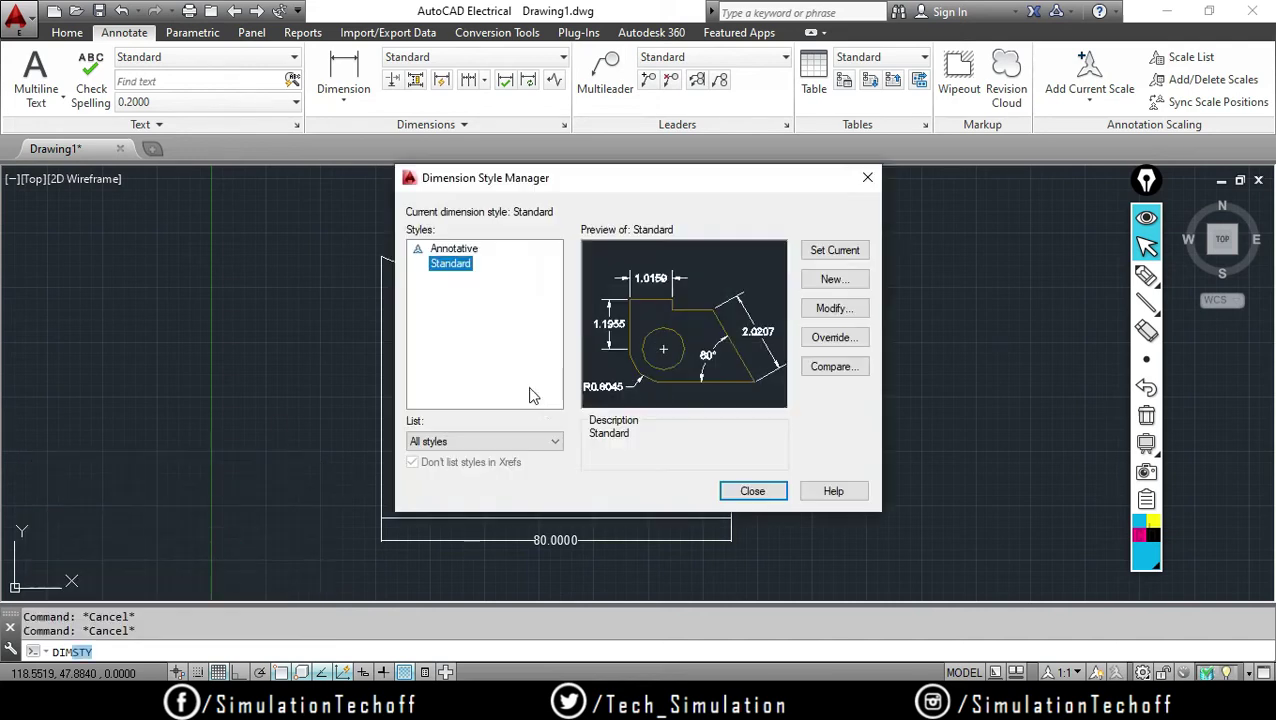
Create 'Copy of Standard' with 2.5 text height and make it the current style.
click(820, 281)
click(764, 305)
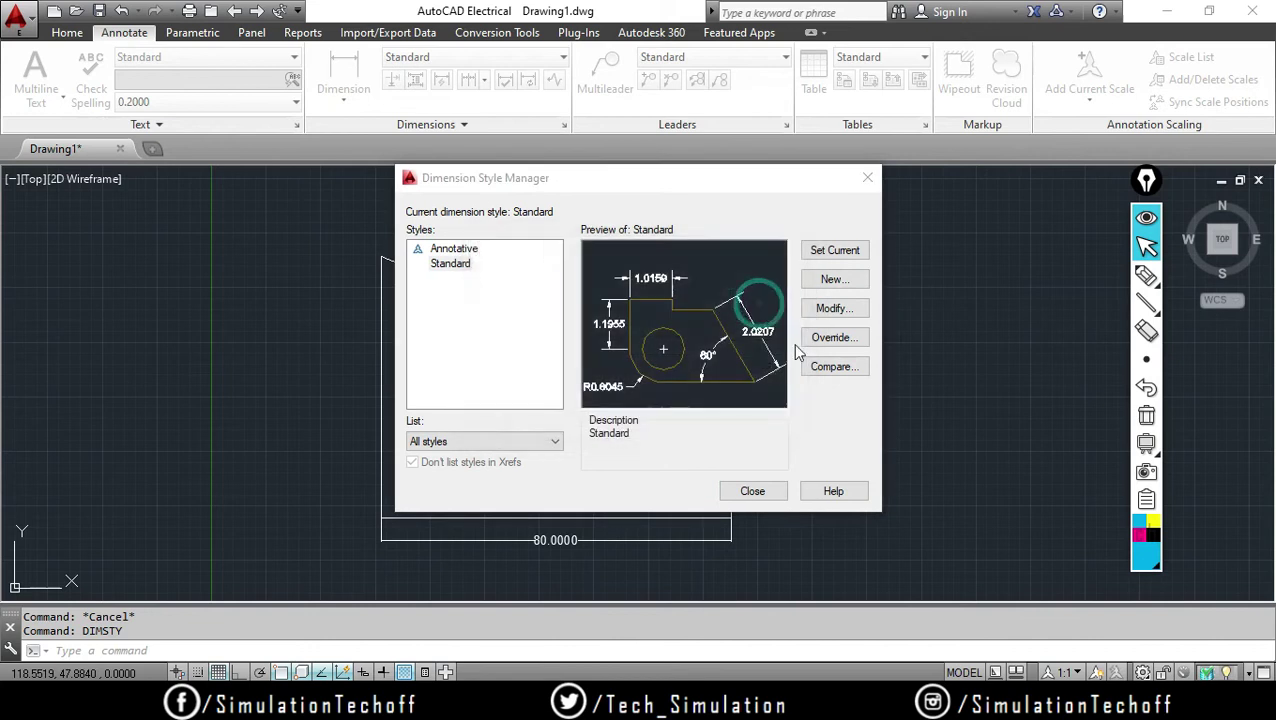
click(533, 142)
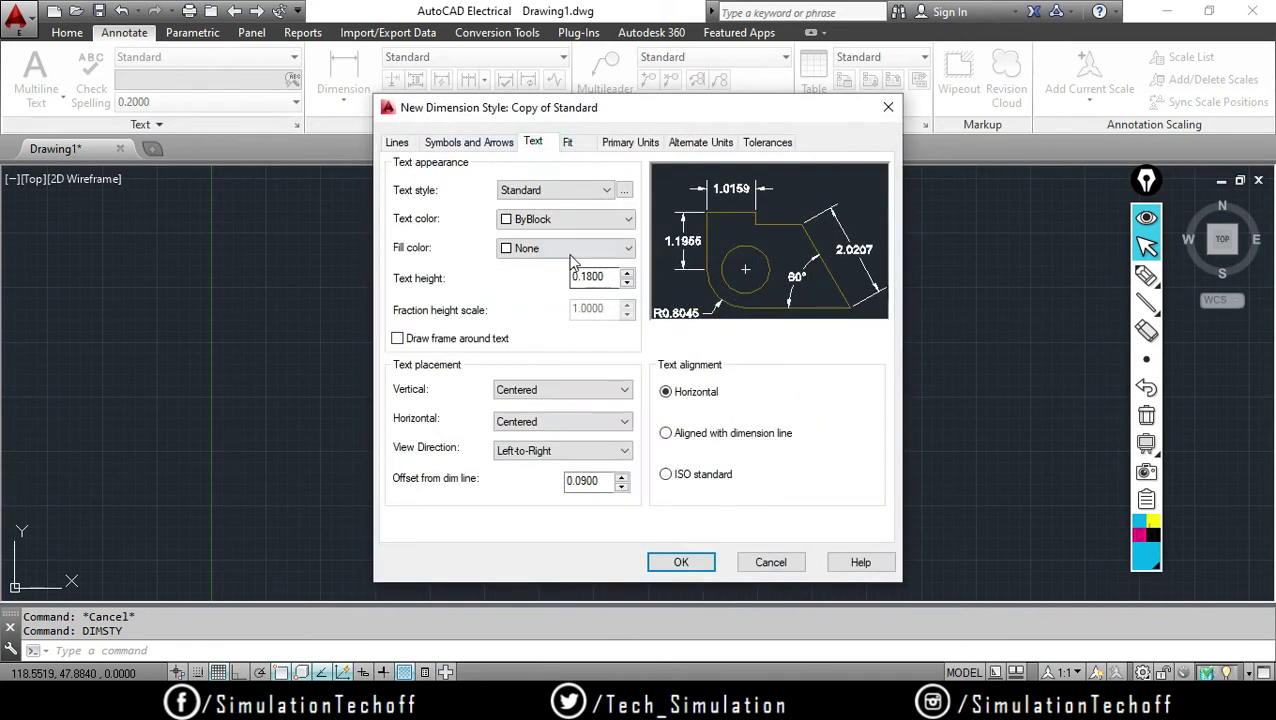
double_click(600, 276)
text(2.5)
key(Tab)
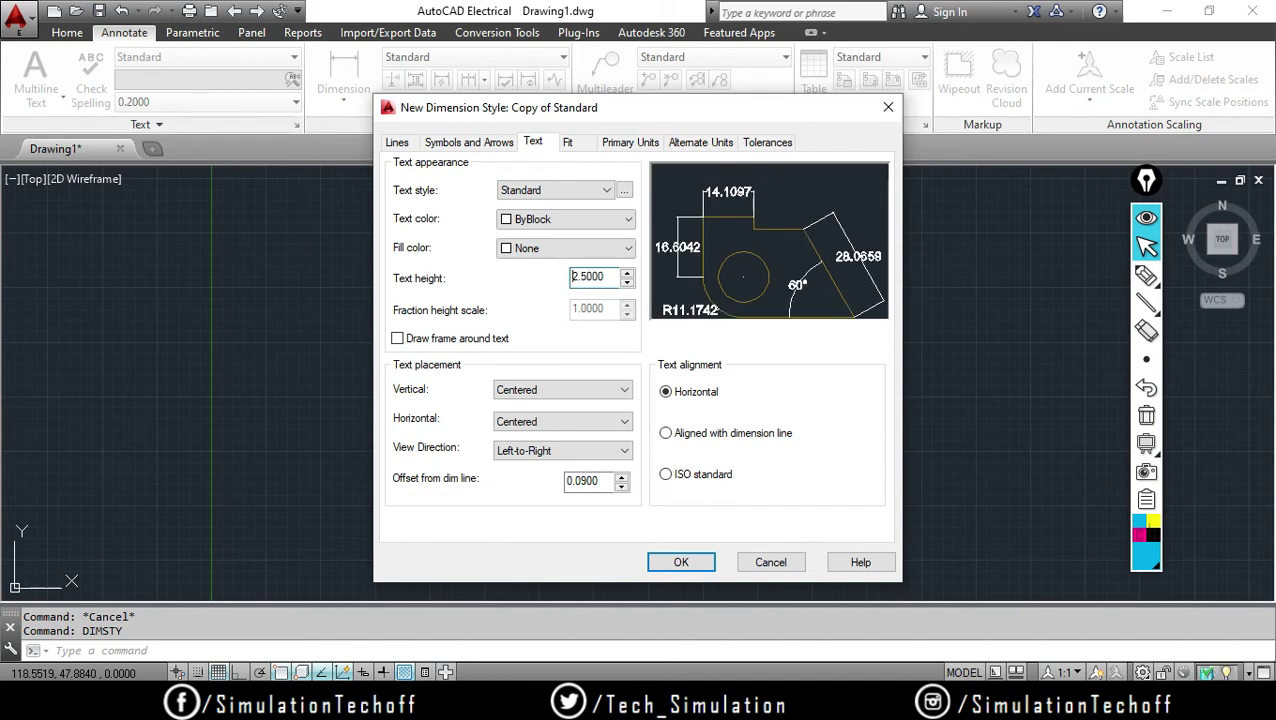
click(680, 563)
click(745, 491)
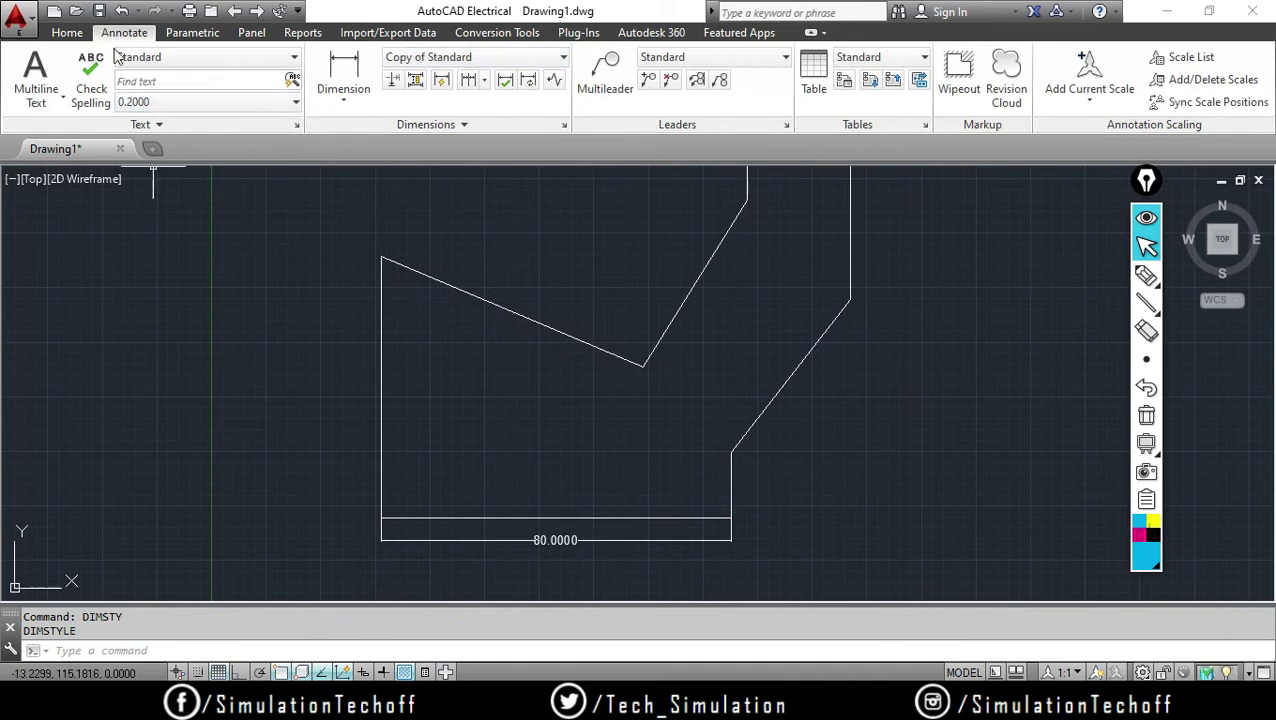
Add a 60.0000 linear dimension to the left of the left vertical edge.
click(343, 80)
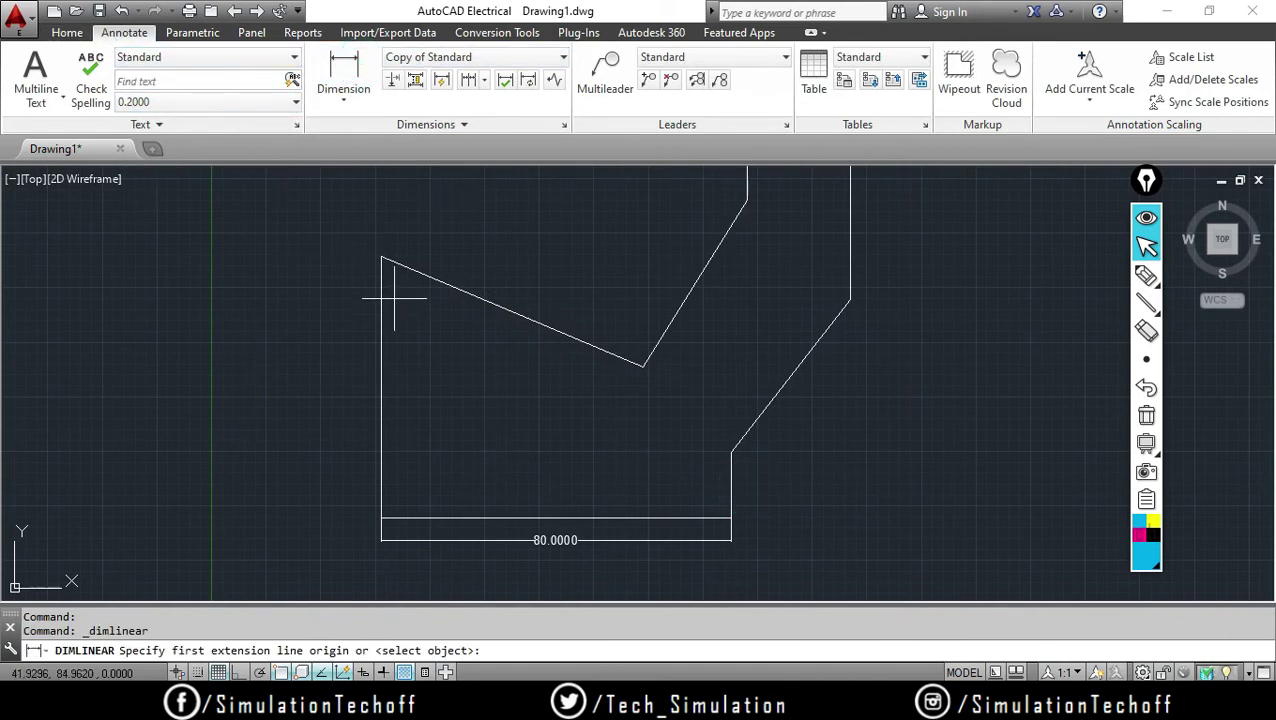
click(381, 257)
click(381, 517)
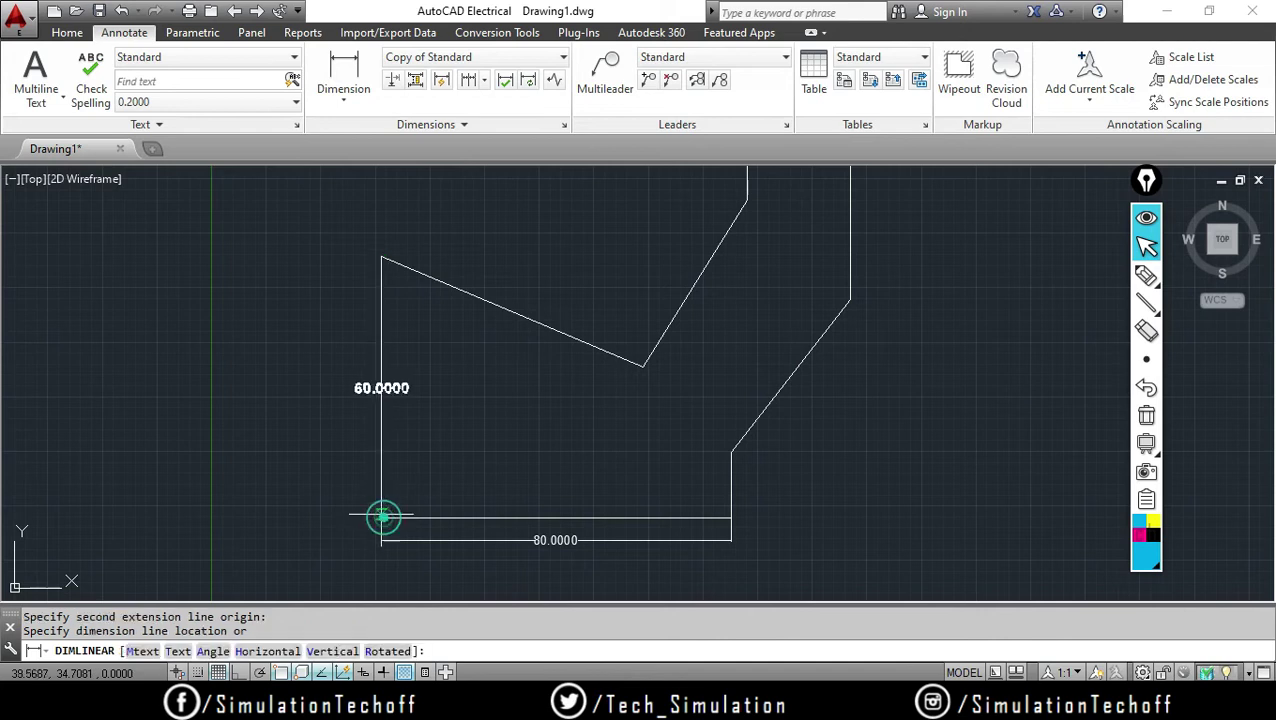
click(332, 467)
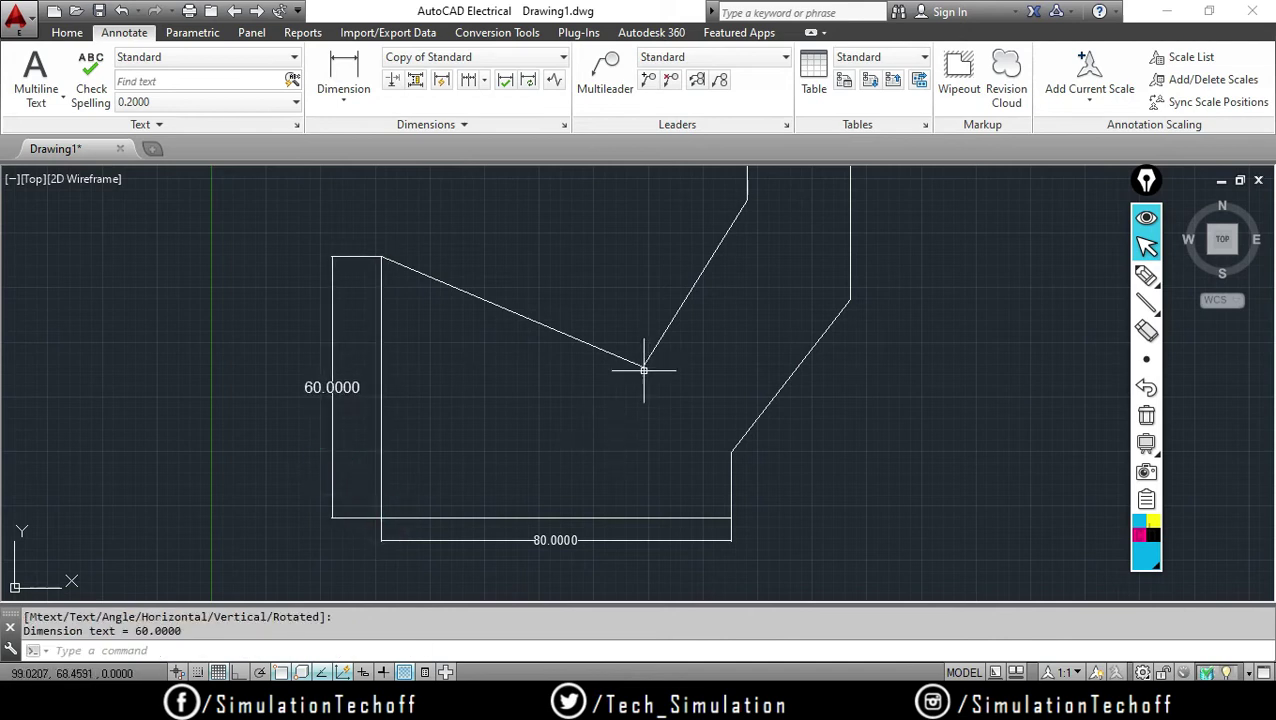
Add an aligned 65.0575 dimension above the long slanted edge.
click(343, 80)
click(381, 257)
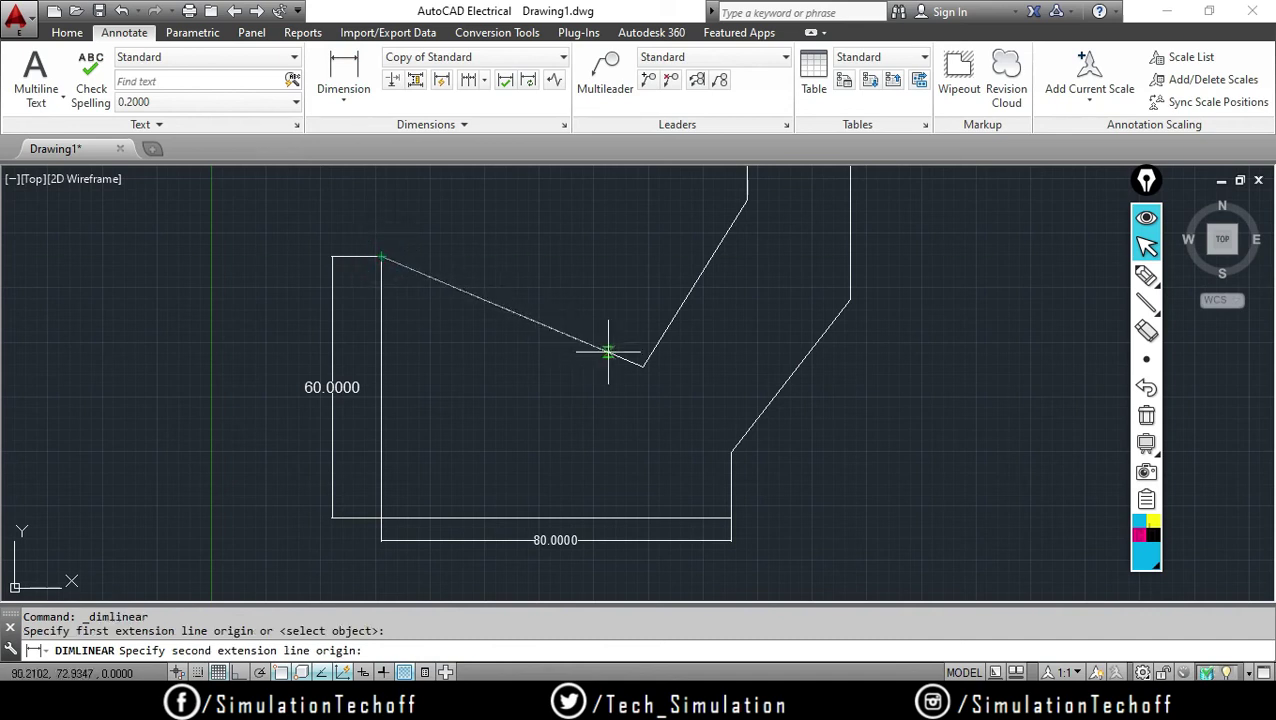
click(642, 366)
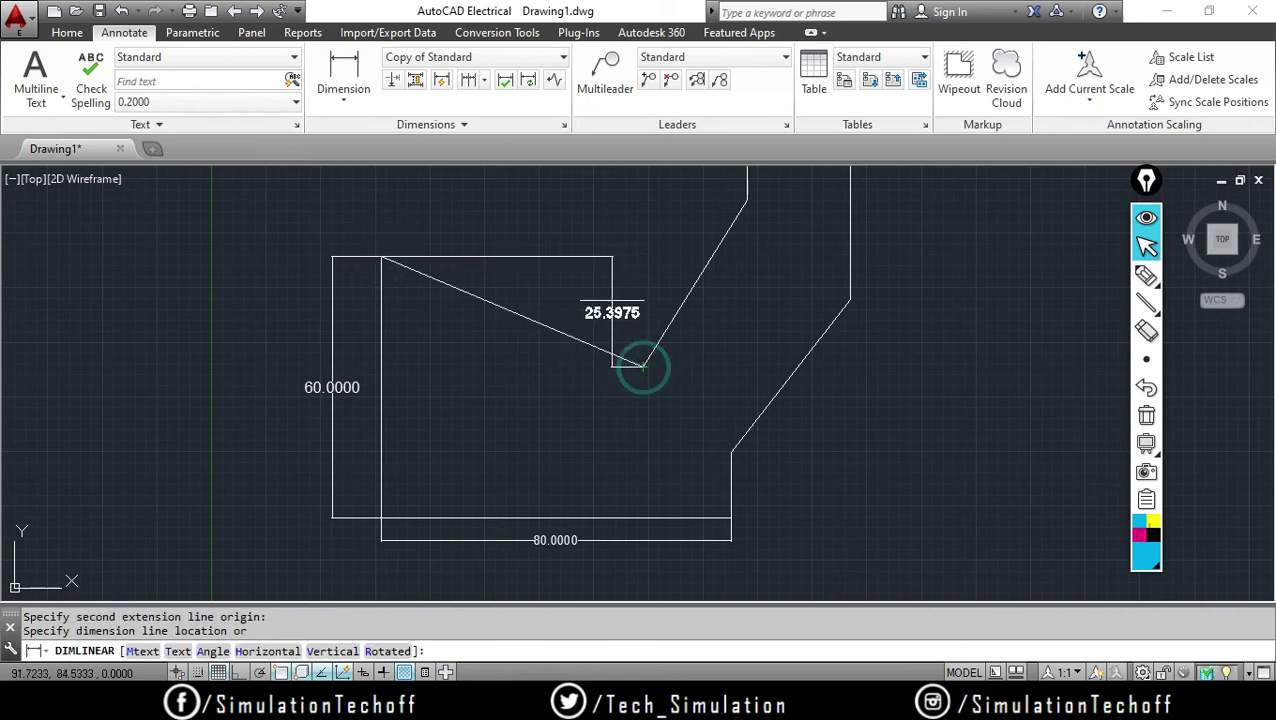
key(Escape)
click(332, 101)
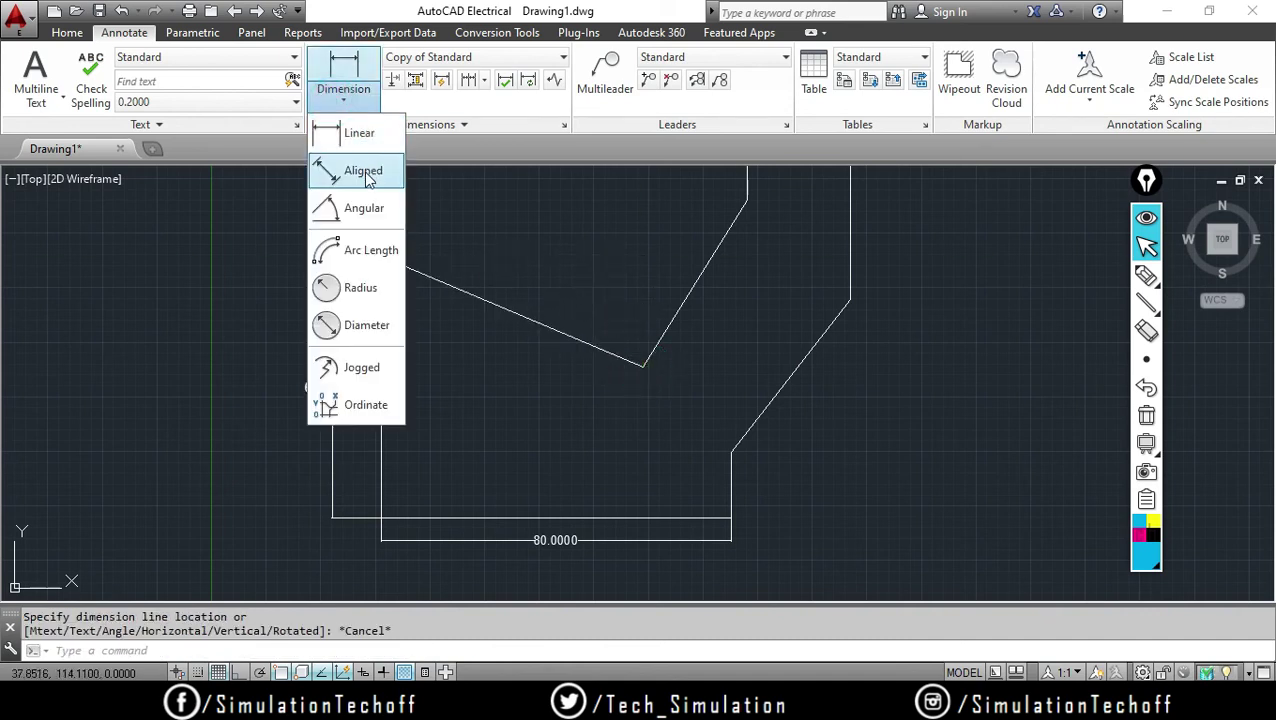
click(364, 172)
click(381, 257)
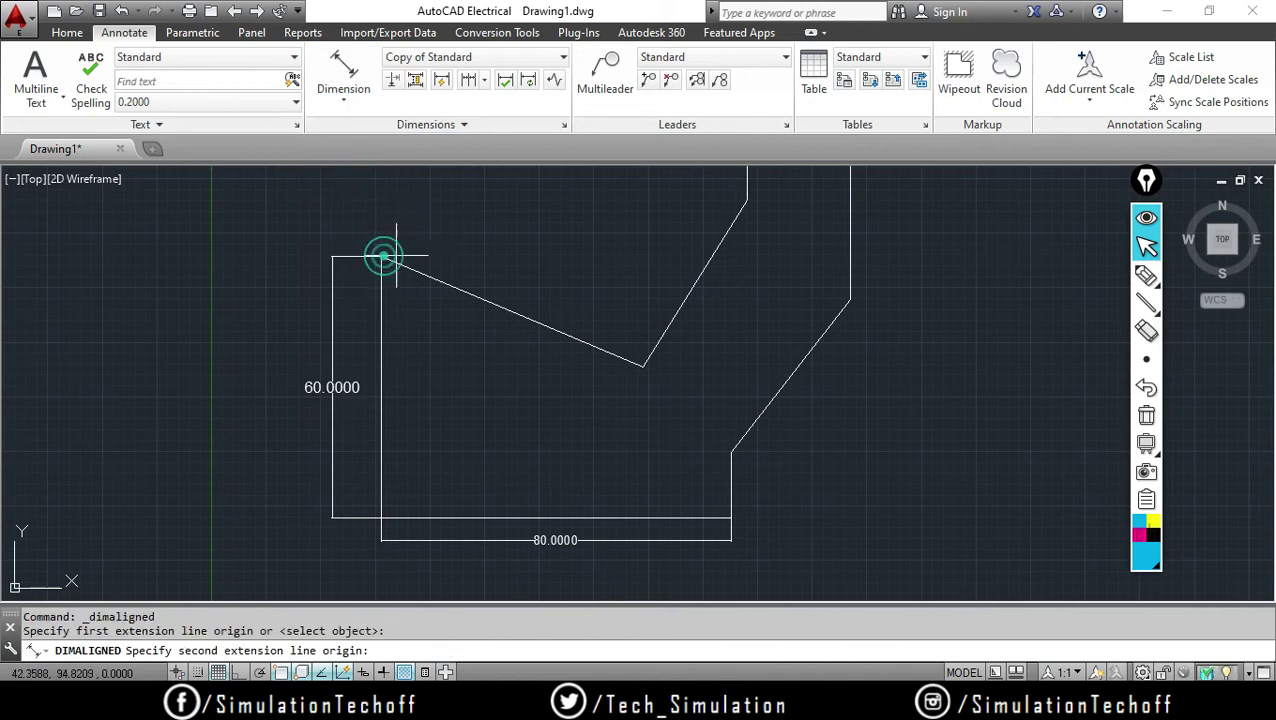
click(643, 367)
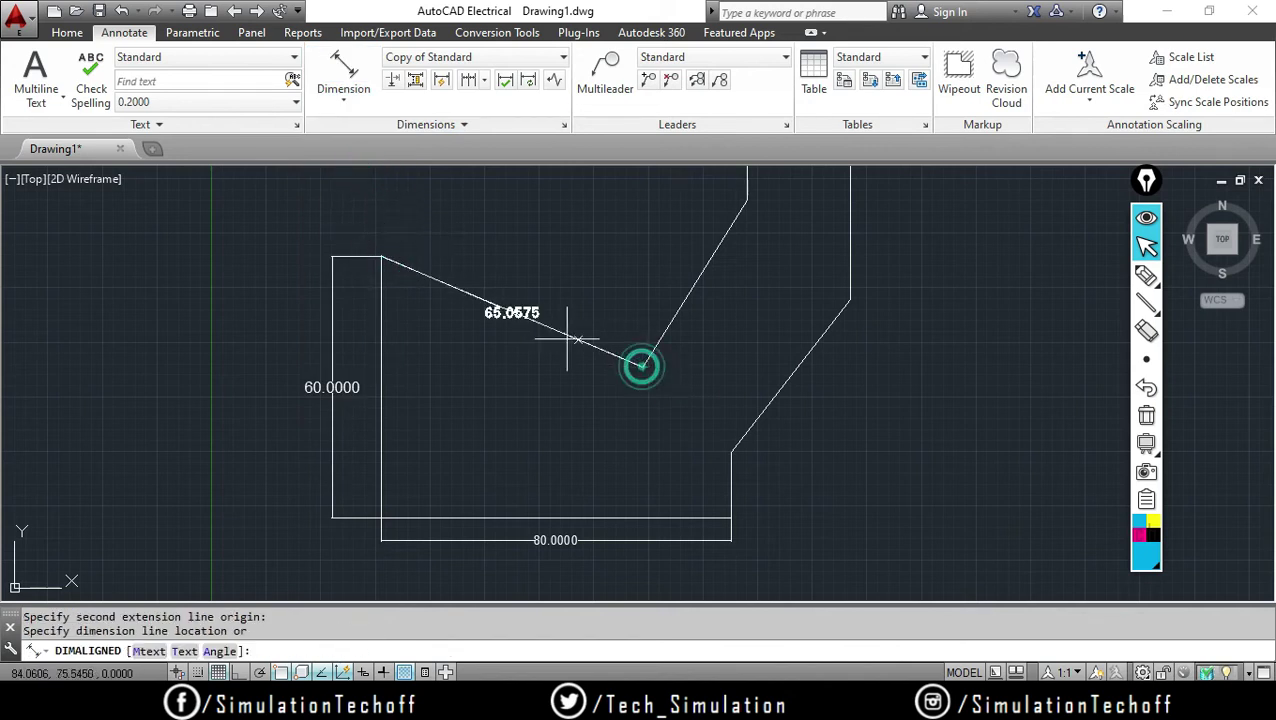
click(570, 287)
key(Escape)
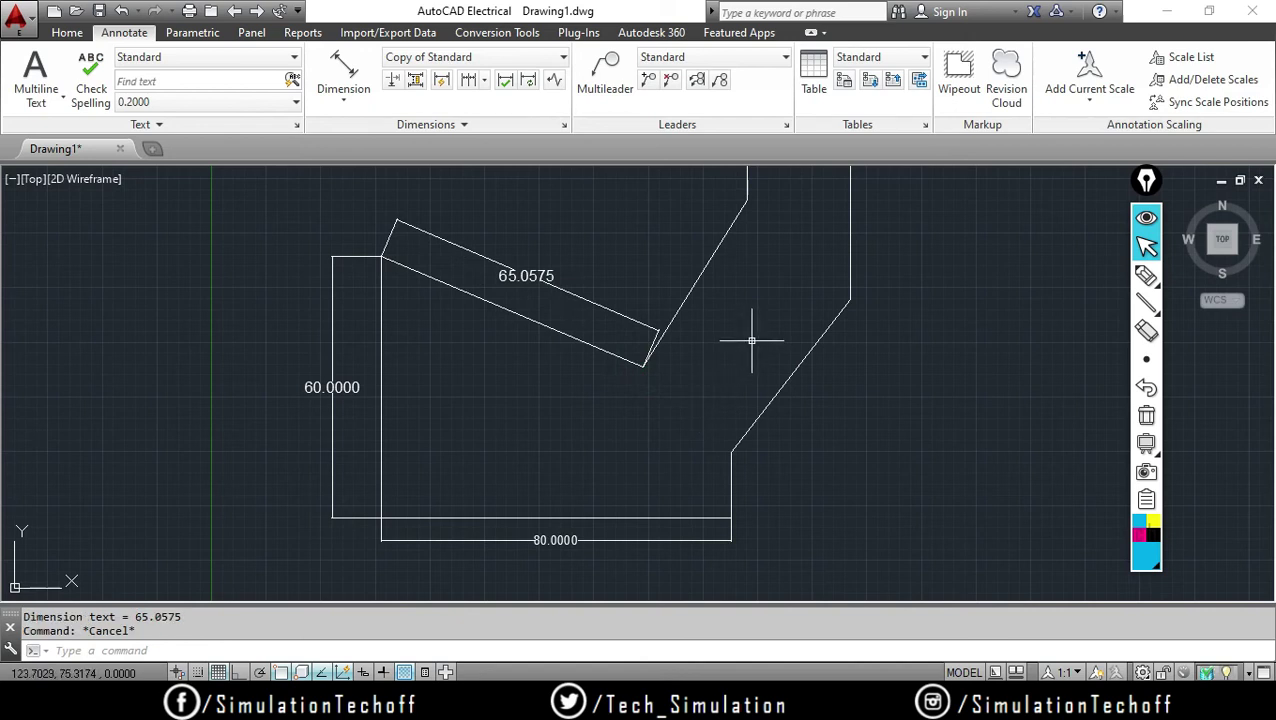
middle_drag(759, 330, 618, 385)
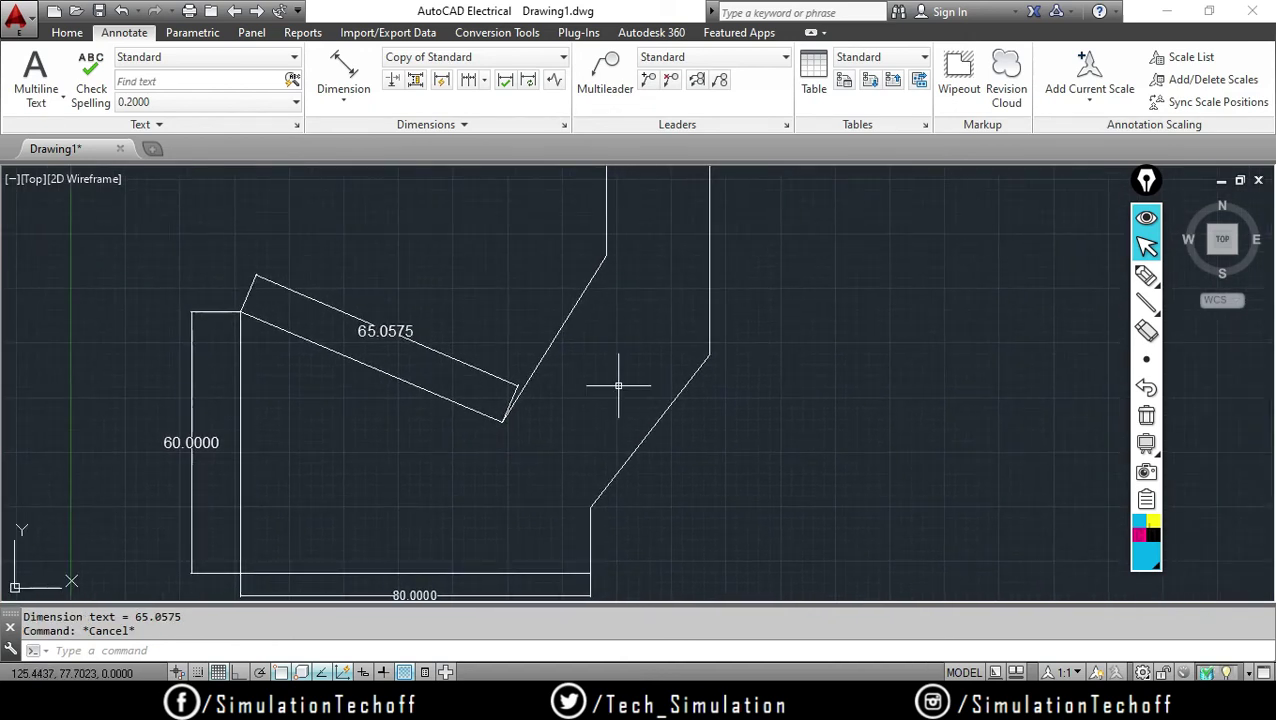
Add 99° and 67° angular dimensions at the slanted edge's two corners.
click(343, 92)
click(363, 208)
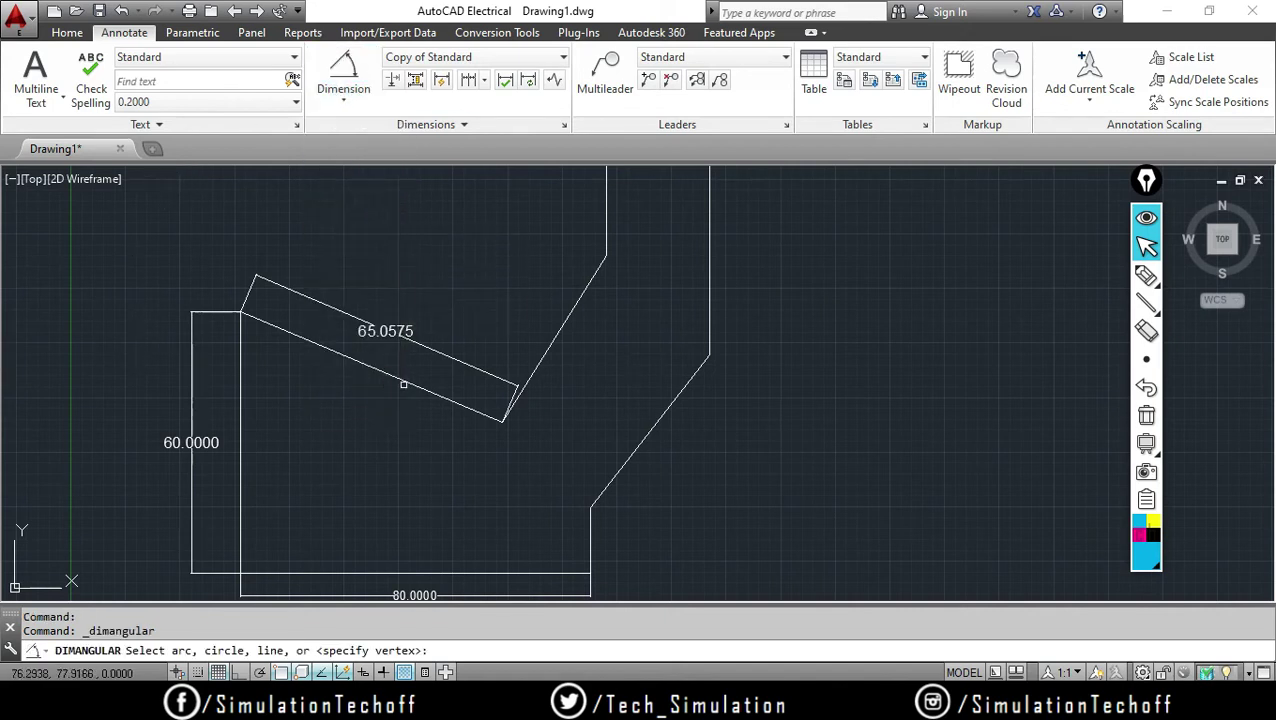
click(408, 382)
click(548, 346)
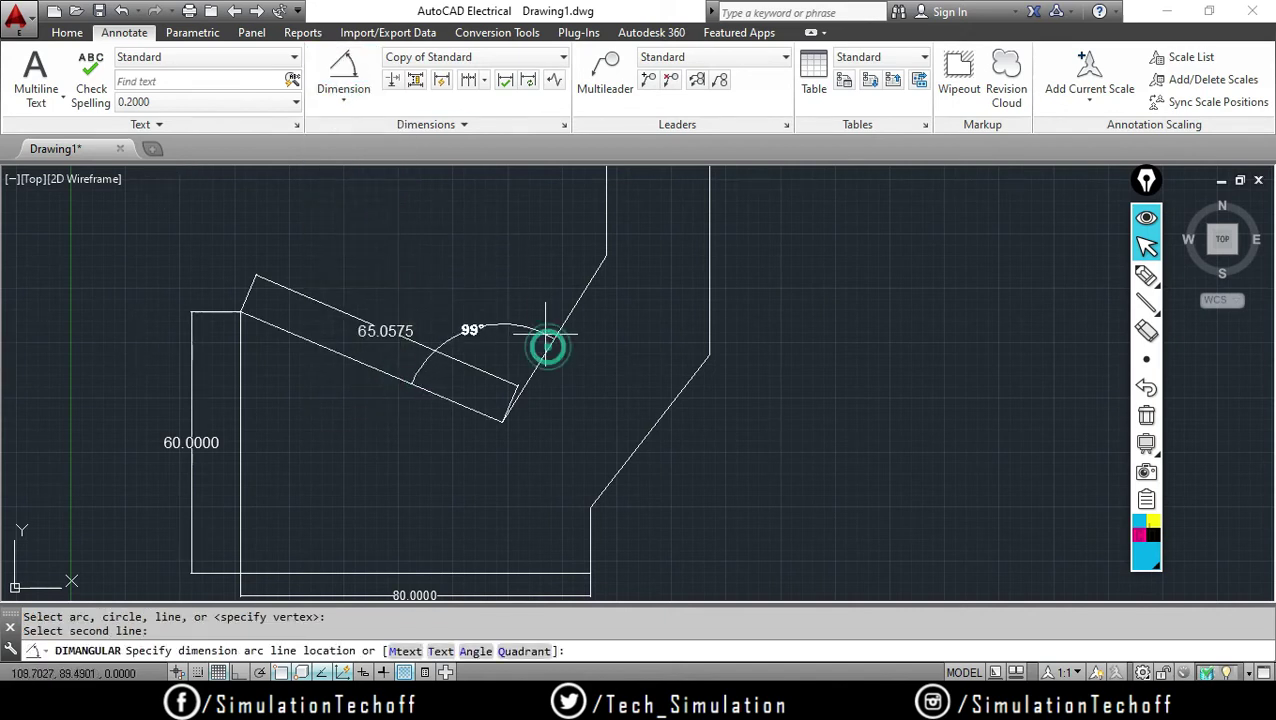
click(437, 230)
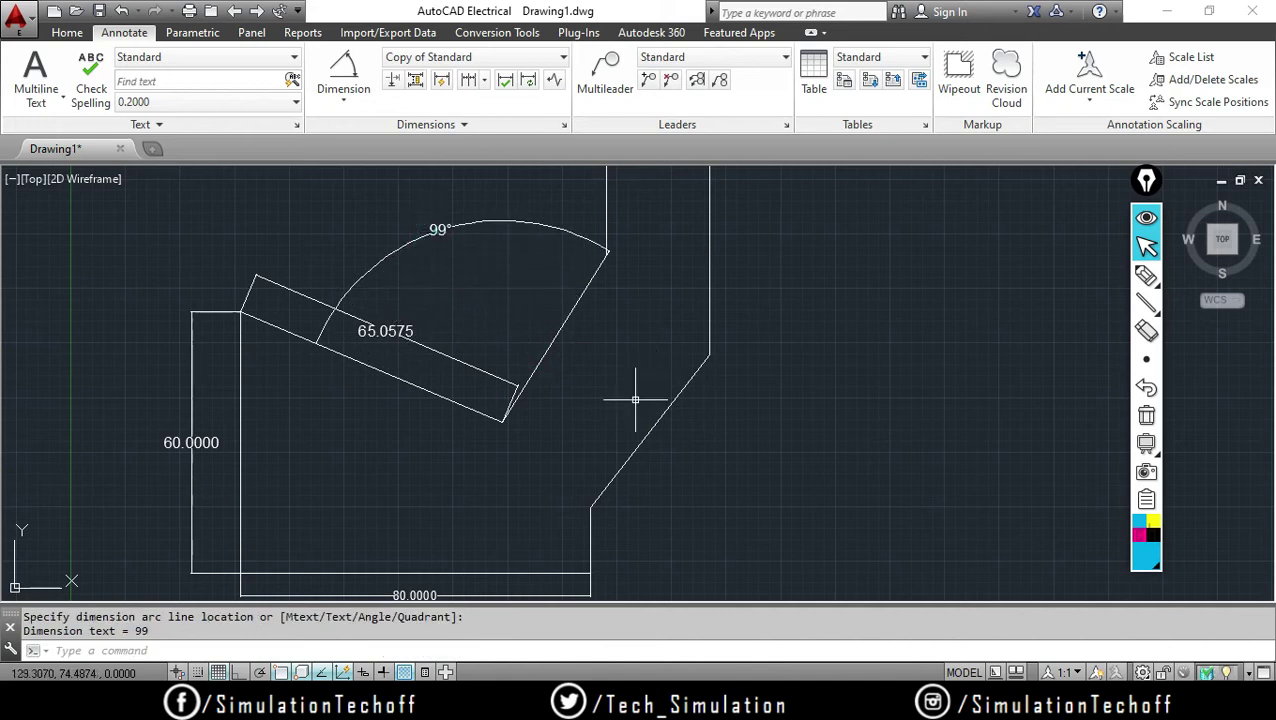
middle_drag(449, 469, 497, 387)
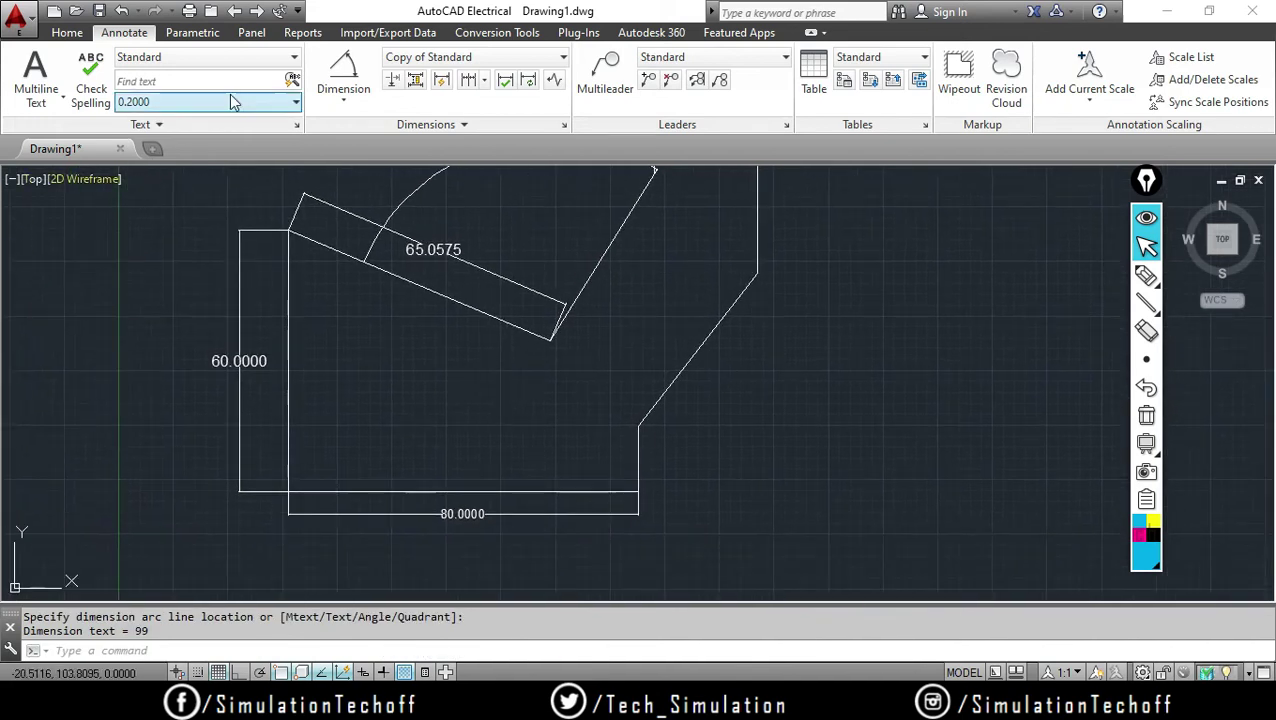
click(343, 68)
click(287, 357)
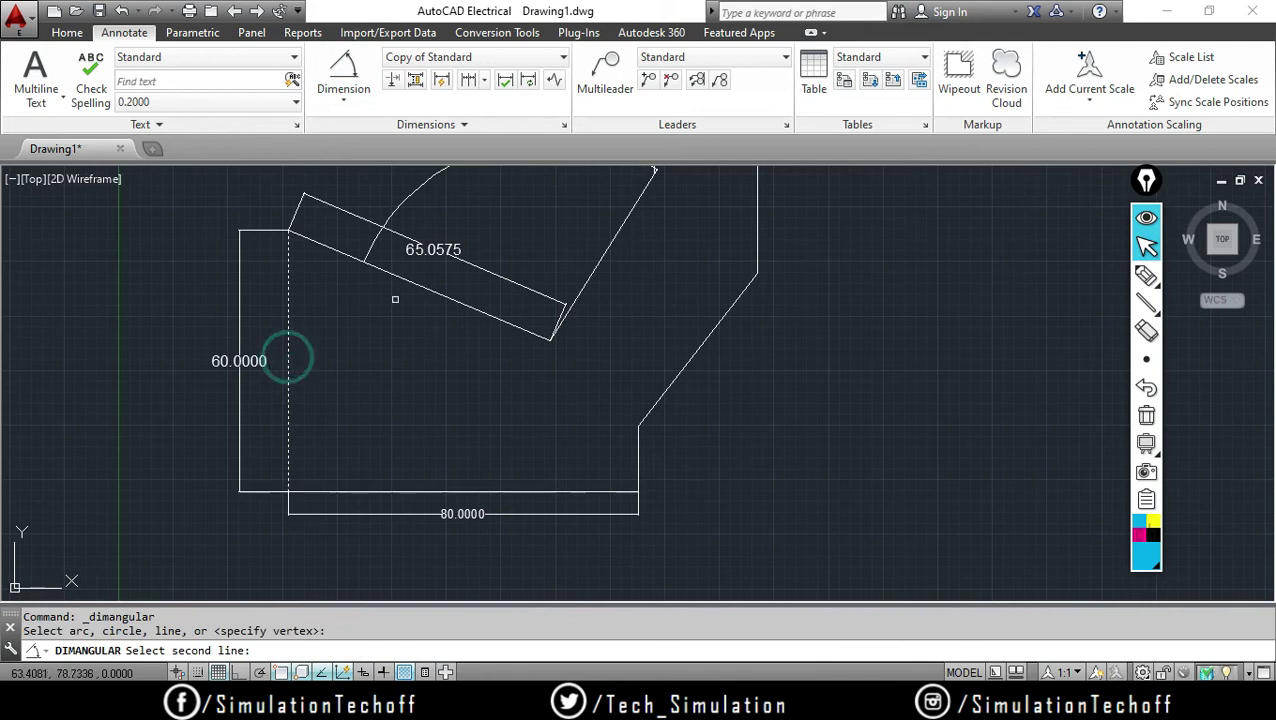
click(413, 287)
click(384, 328)
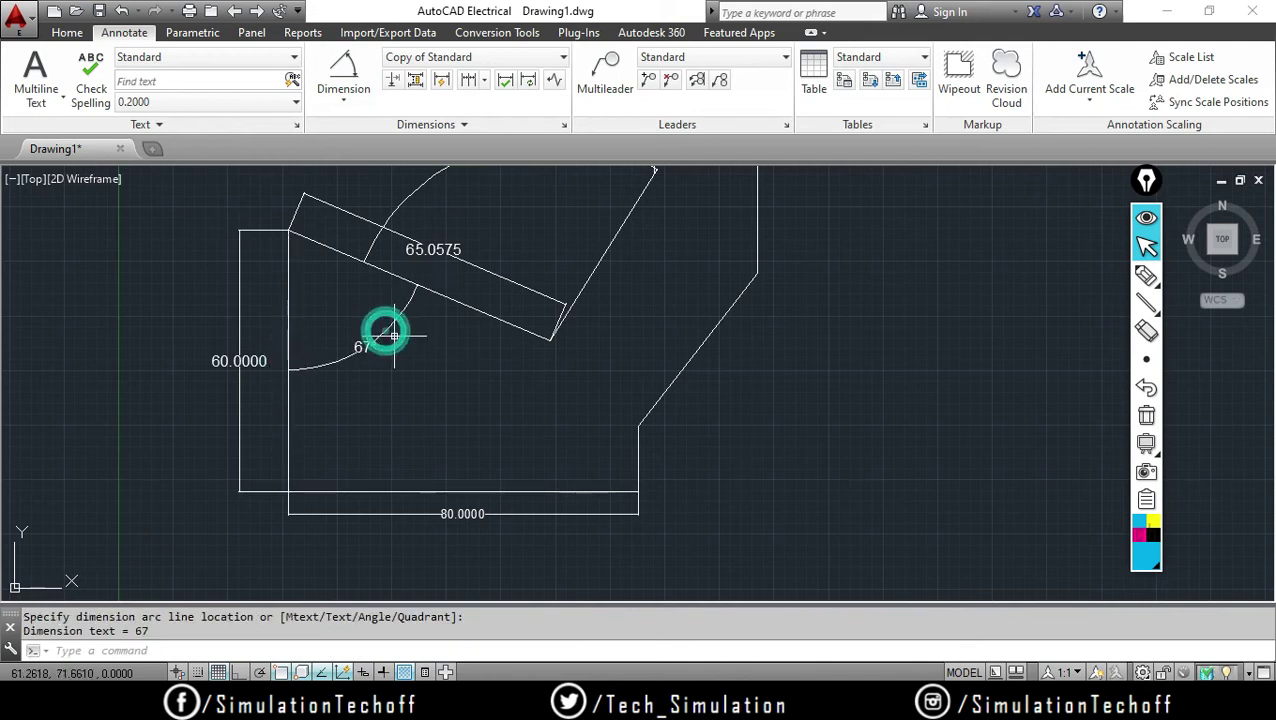
Add a 139° angular dimension between the upper diagonal and the vertical edge.
middle_drag(581, 419, 456, 646)
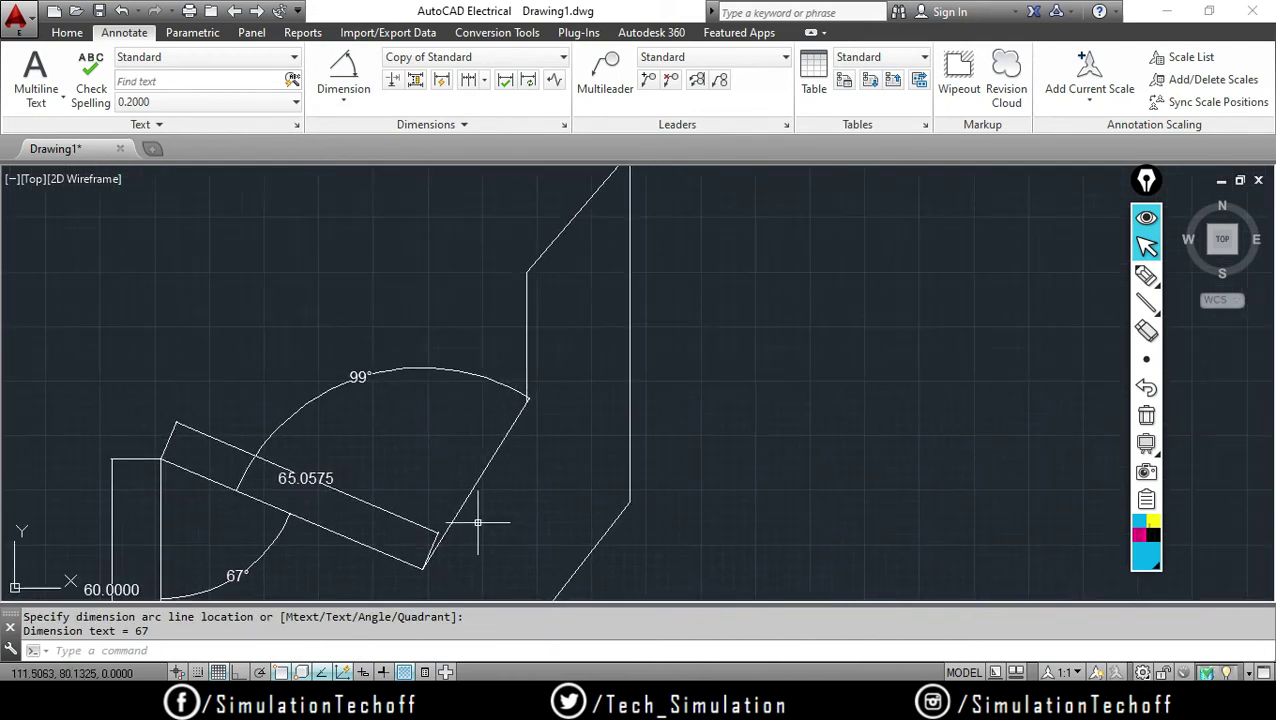
click(343, 72)
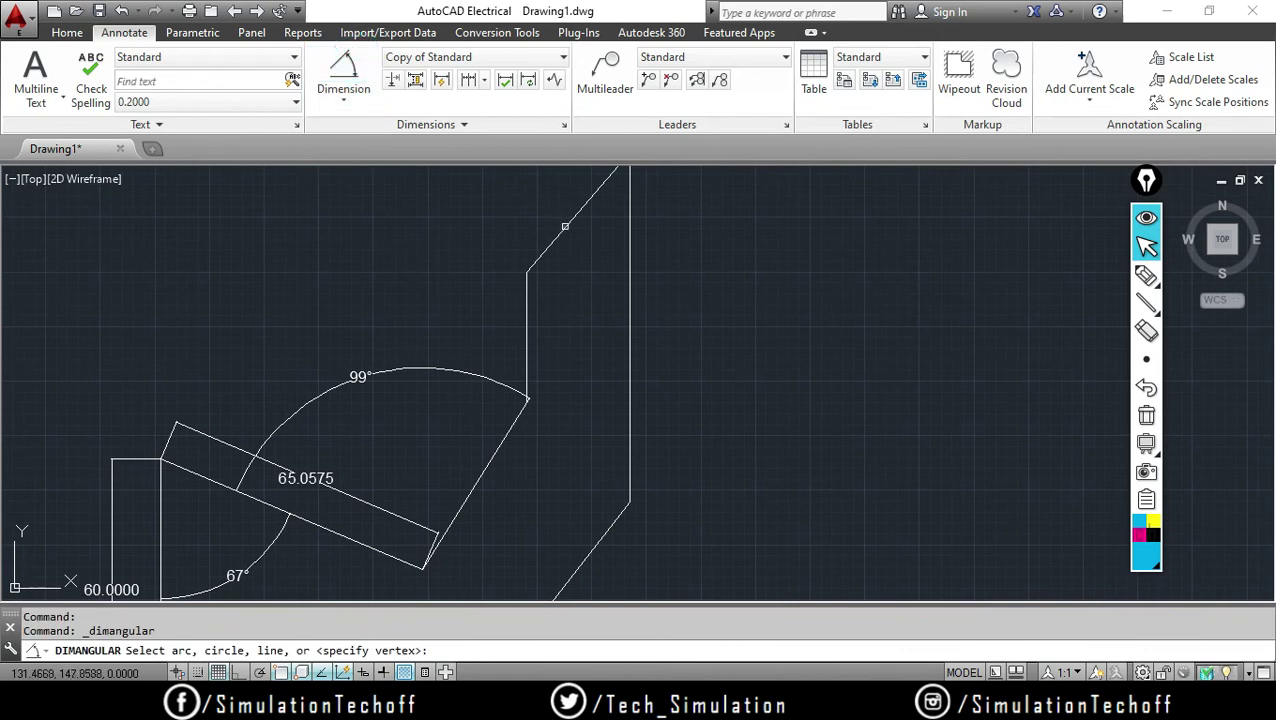
click(565, 227)
click(527, 318)
click(572, 313)
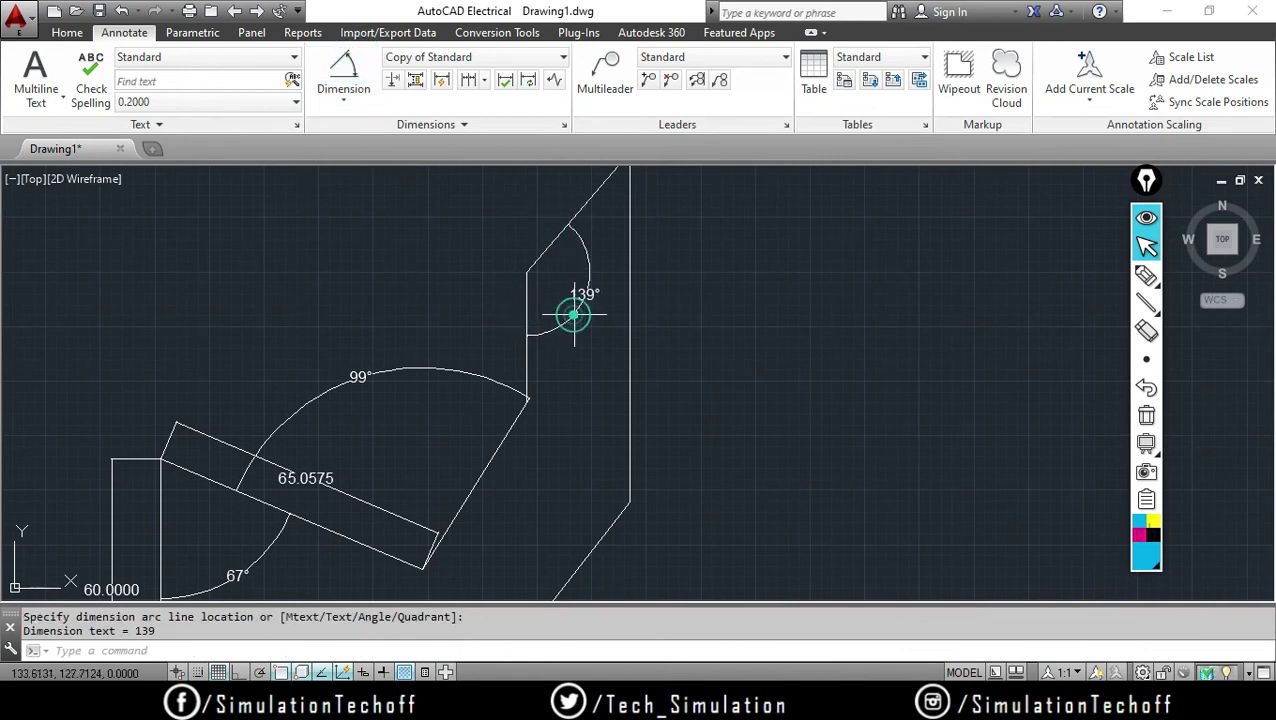
key(Escape)
Add an aligned 36.2500 dimension beside the upper diagonal edge.
middle_drag(731, 334, 723, 461)
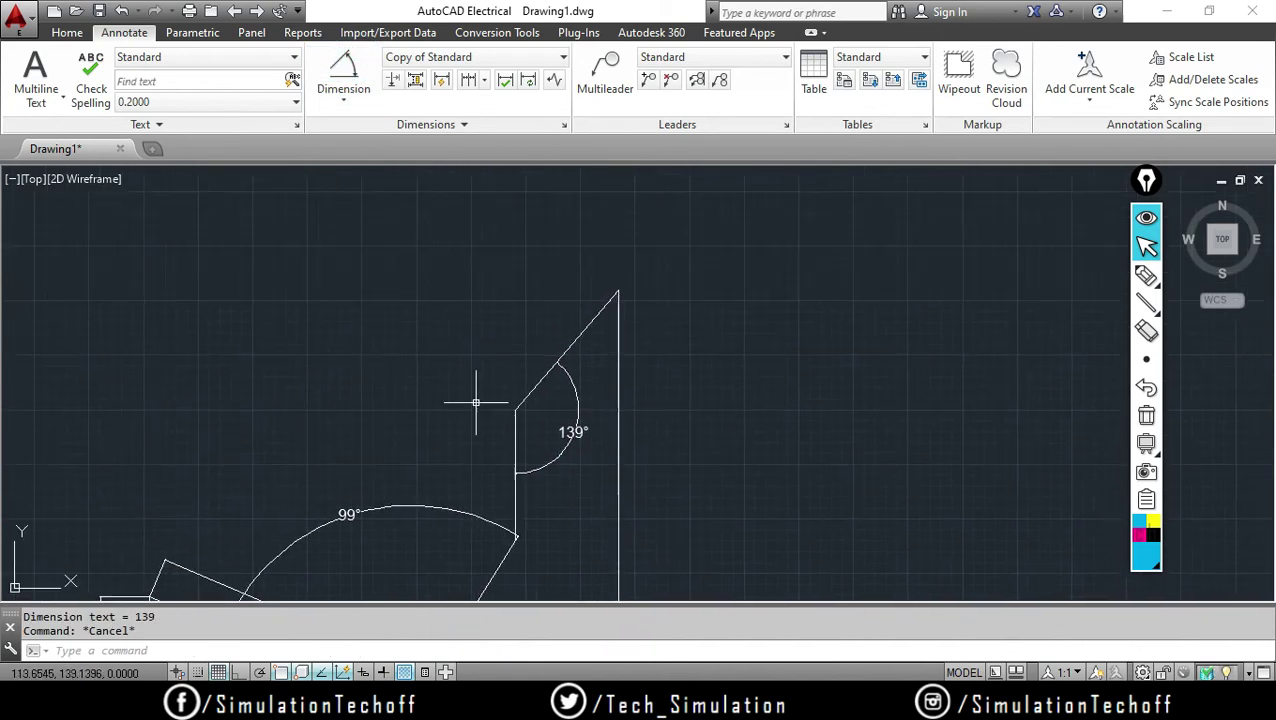
click(347, 105)
click(360, 171)
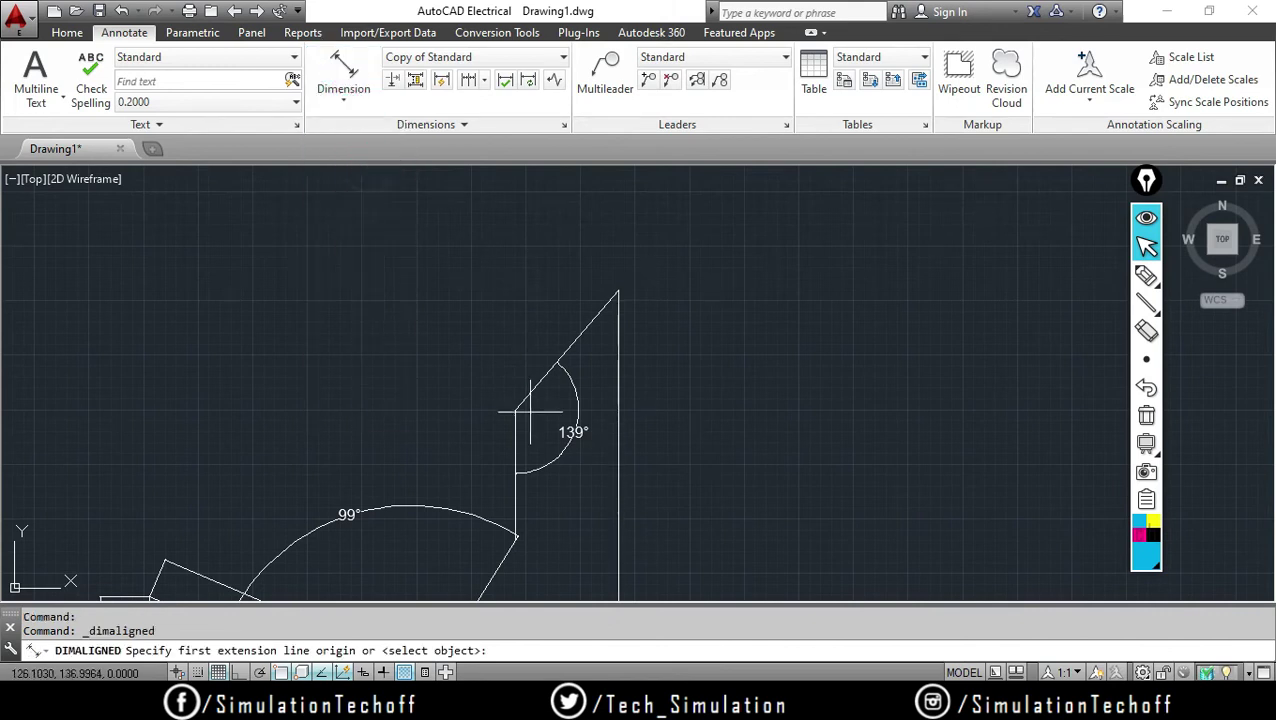
click(513, 410)
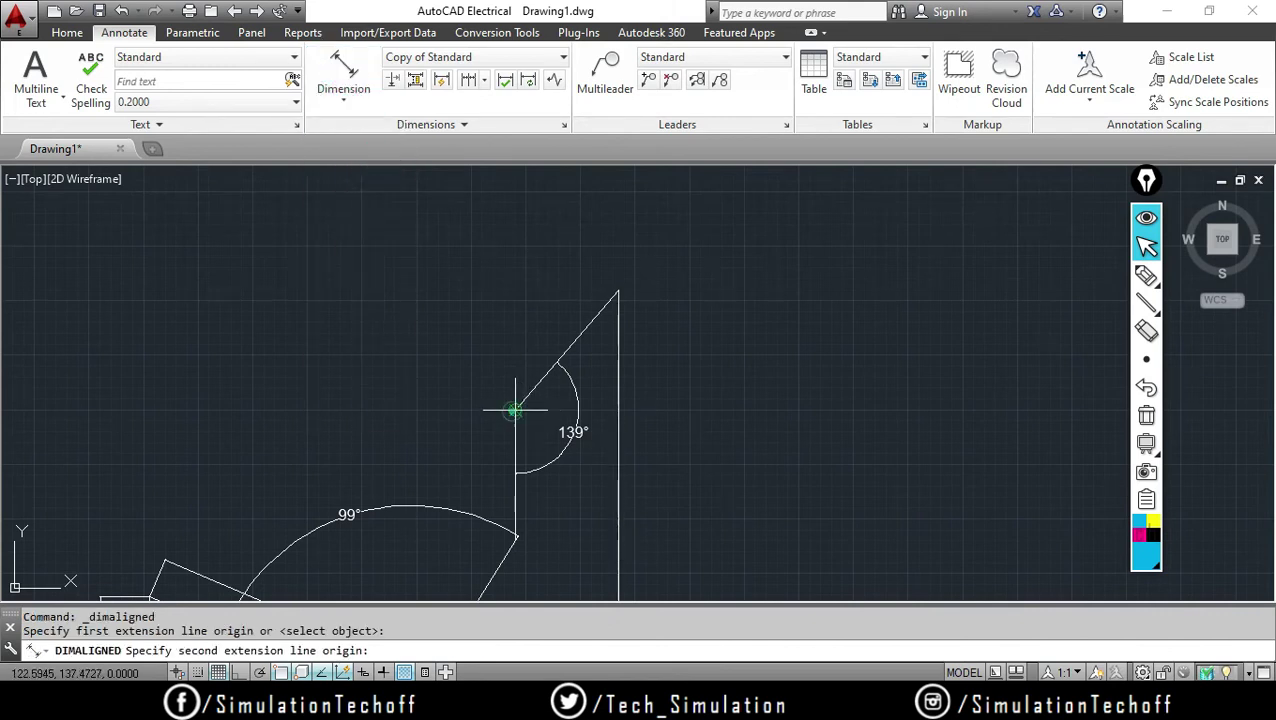
click(618, 291)
click(522, 293)
key(Escape)
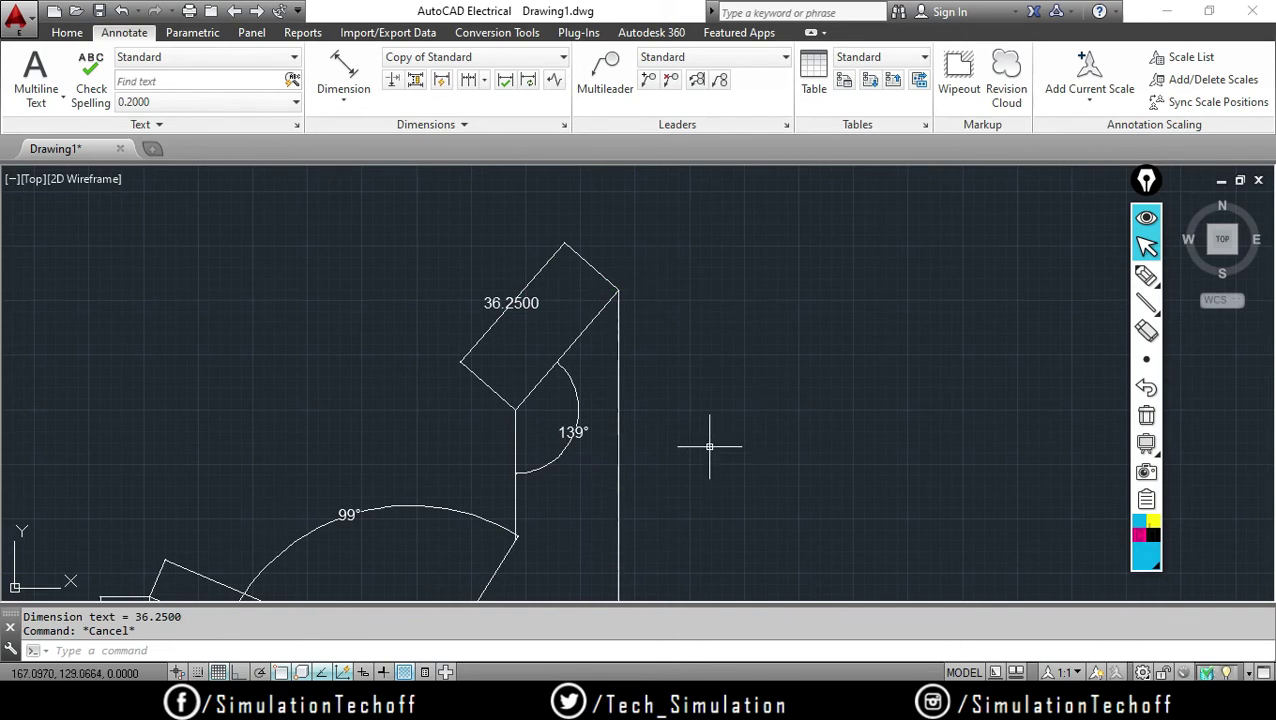
mouse_move(621, 436)
middle_down()
mouse_move(700, 395)
mouse_move(712, 364)
middle_up()
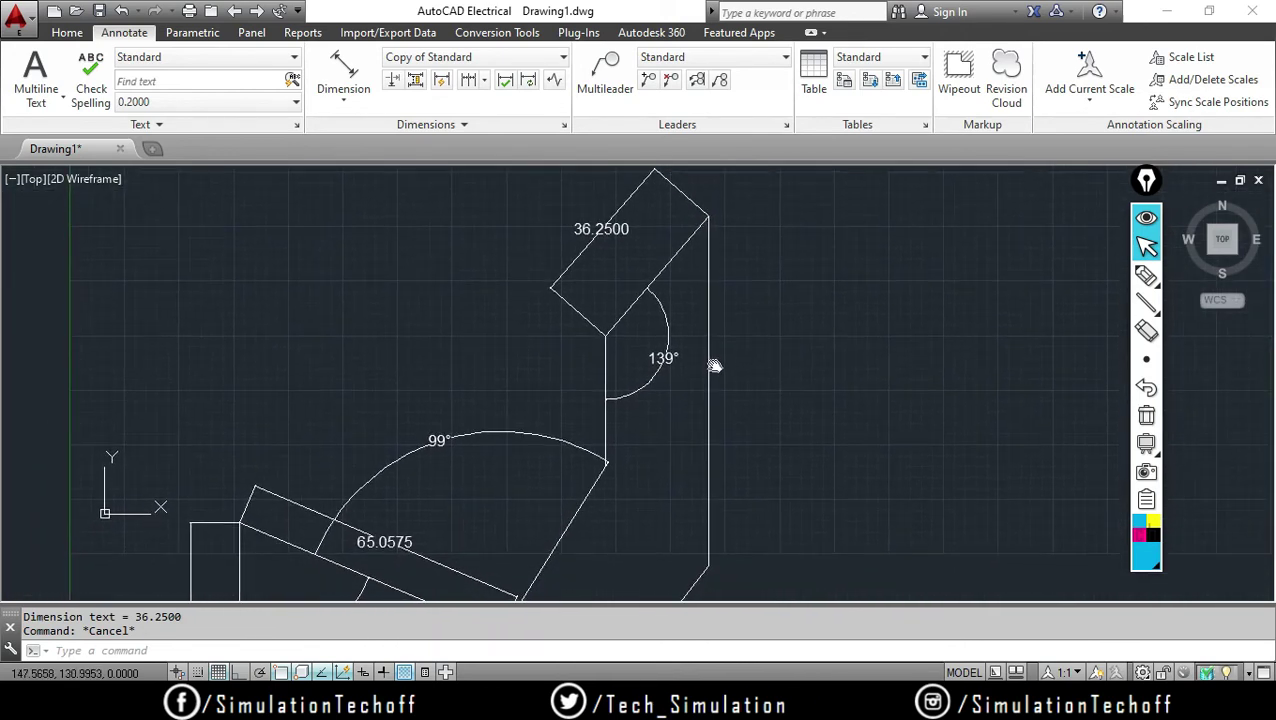
click(340, 75)
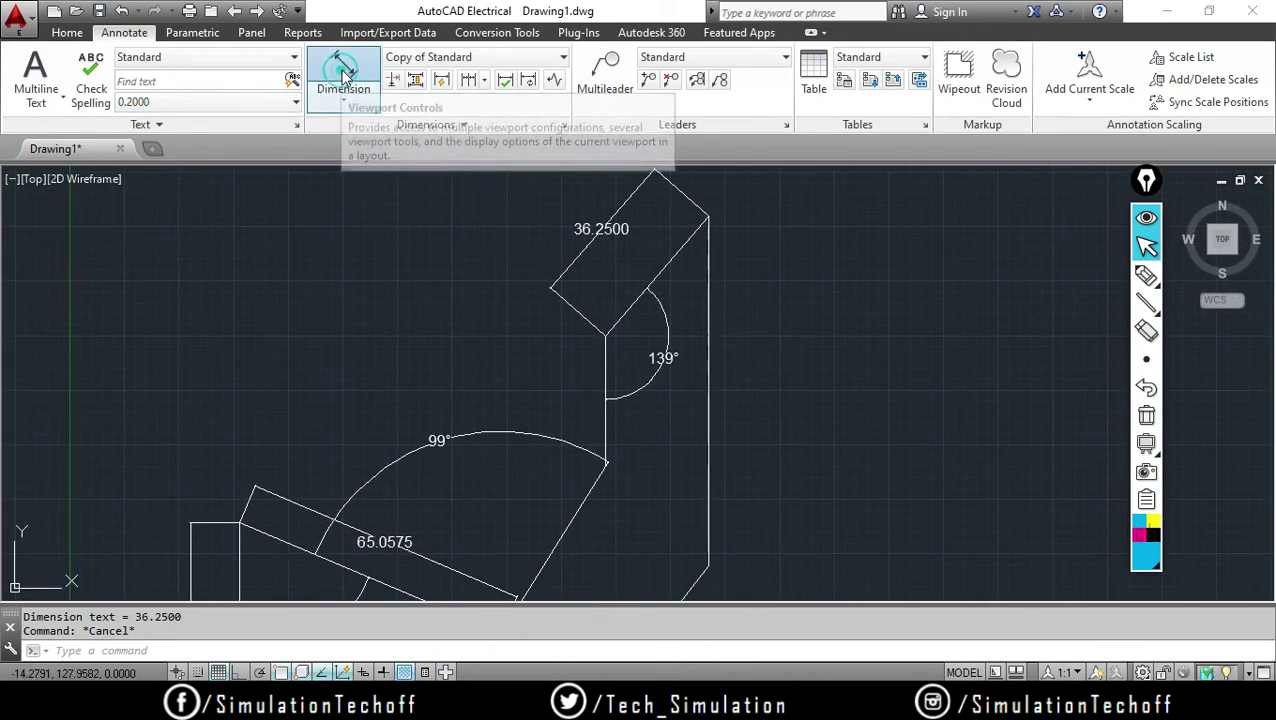
click(337, 100)
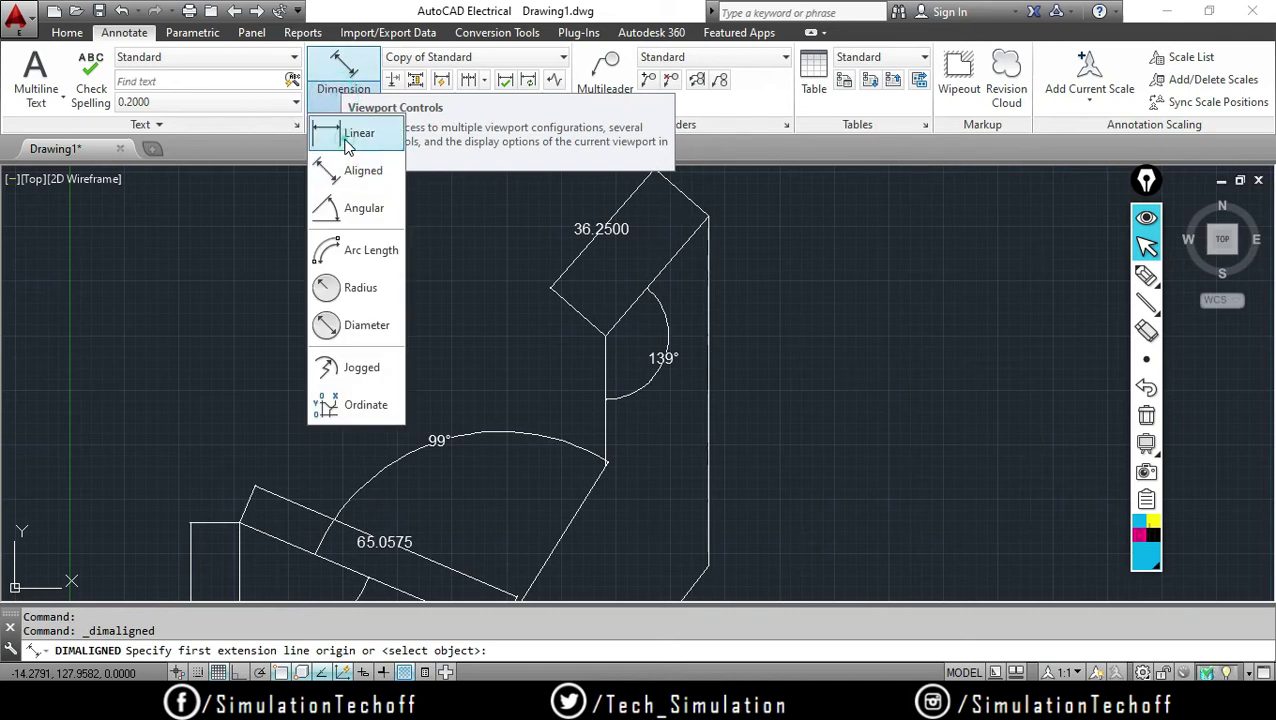
Add a 28.5625 linear dimension to the left of the short upper vertical edge.
click(345, 131)
click(605, 335)
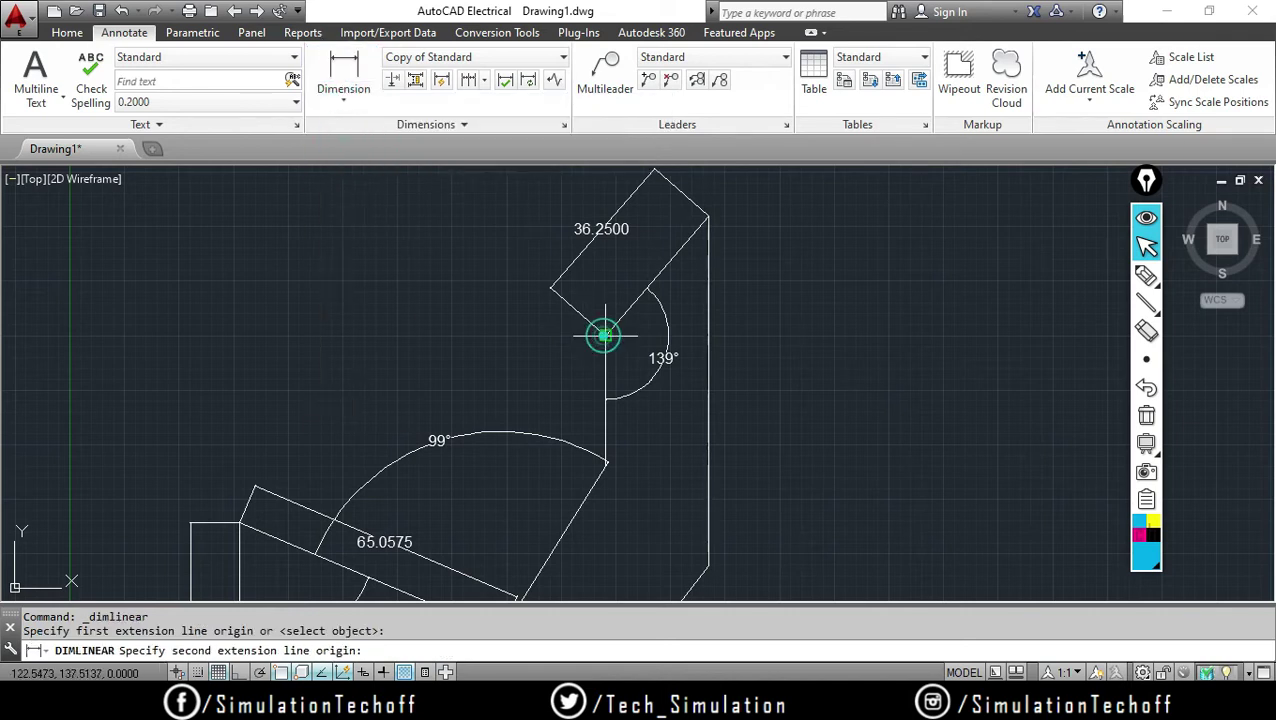
click(605, 460)
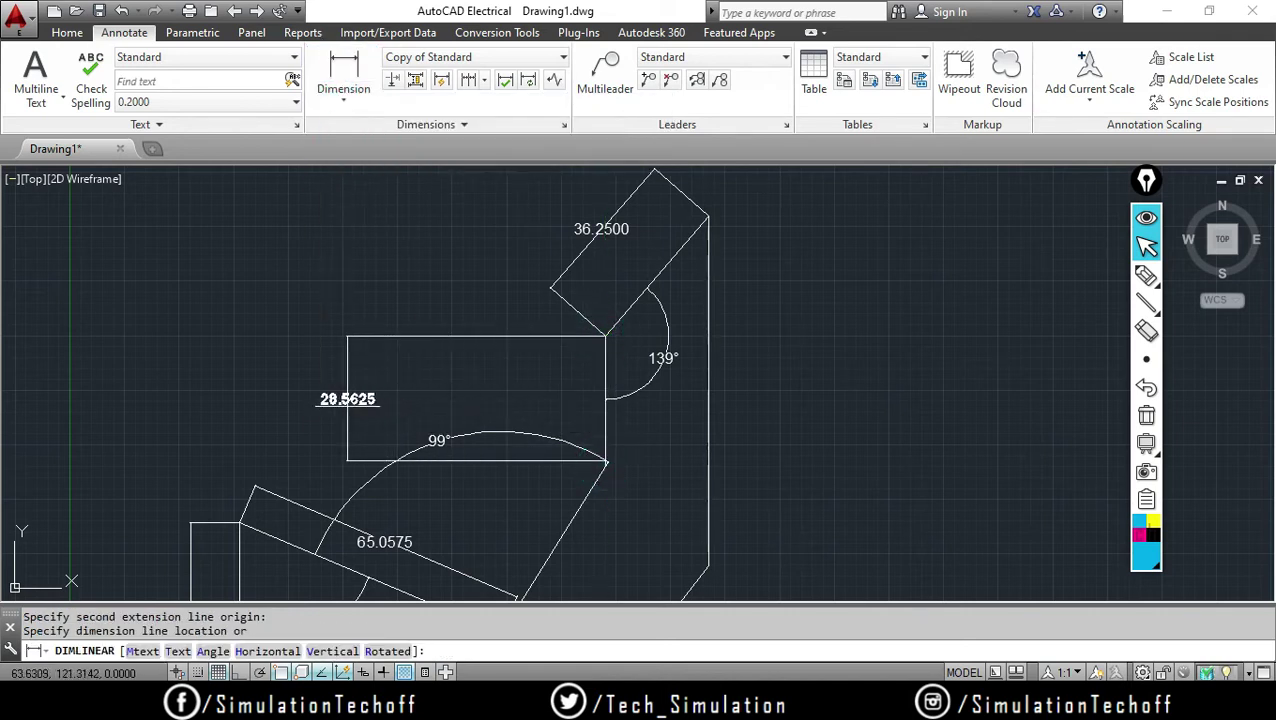
click(340, 403)
key(Escape)
Pan and zoom across the profile to review its upper dimensions, then show the dimension types.
middle_drag(598, 421, 441, 285)
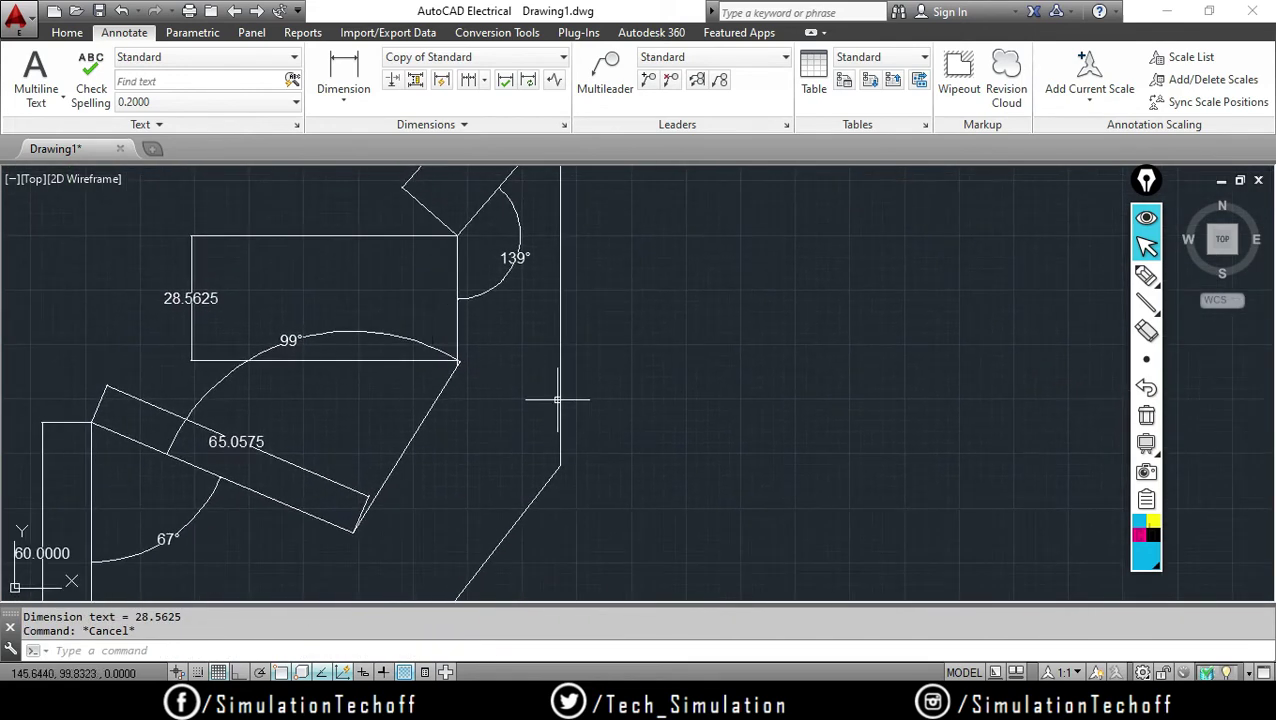
middle_drag(570, 398, 578, 470)
scroll(450, 428, down, 5)
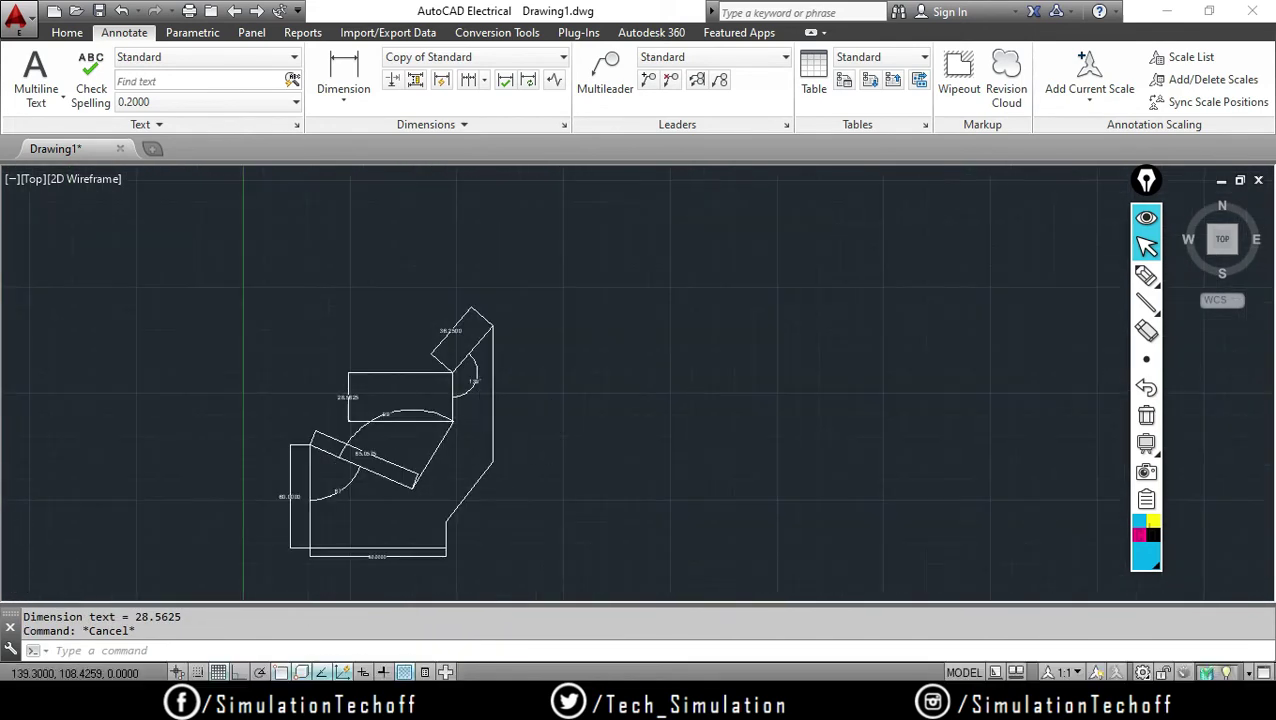
scroll(476, 421, up, 8)
middle_drag(170, 455, 515, 420)
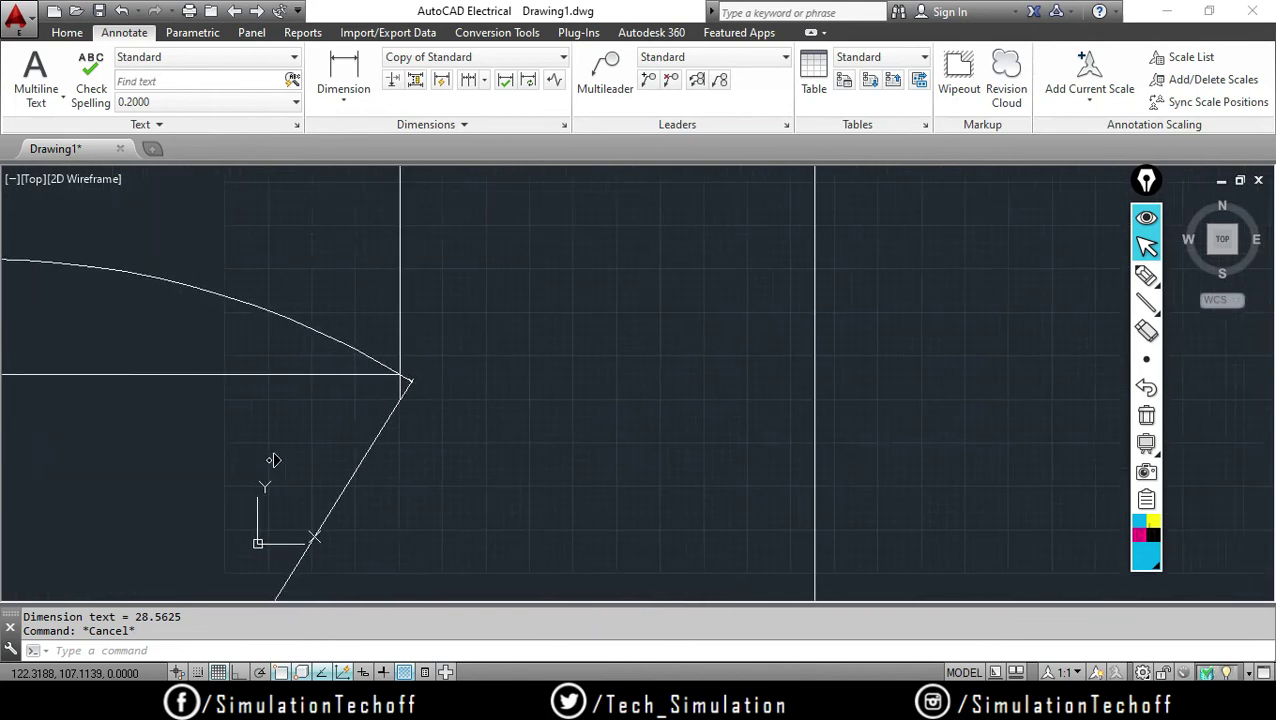
scroll(474, 340, up, 3)
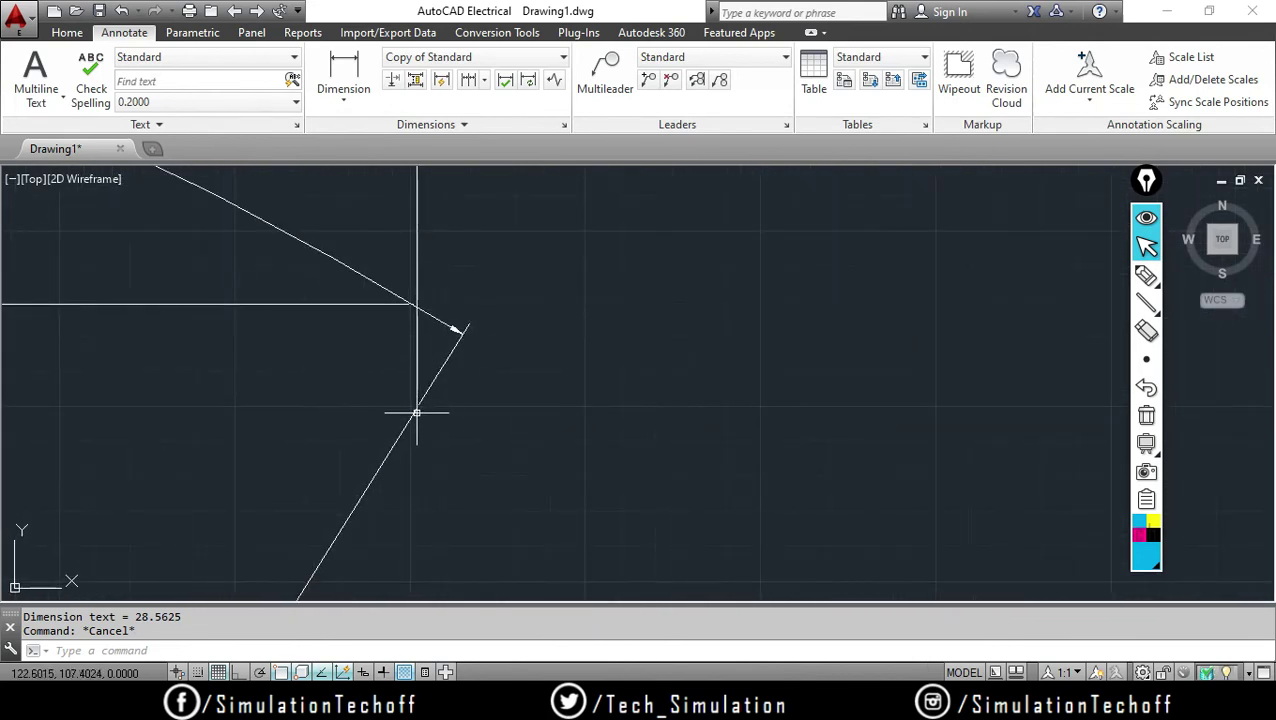
scroll(416, 412, down, 3)
scroll(441, 427, down, 4)
scroll(433, 370, up, 3)
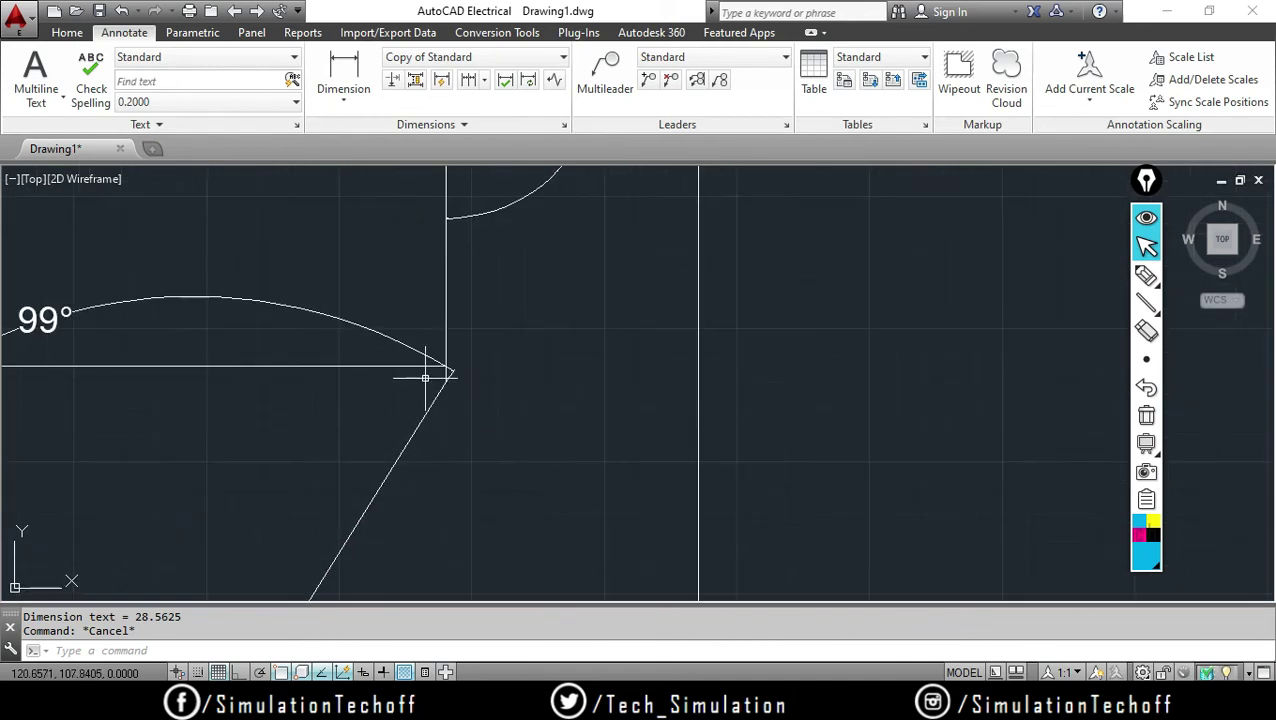
scroll(461, 457, up, 2)
scroll(515, 447, down, 1)
scroll(500, 450, up, 3)
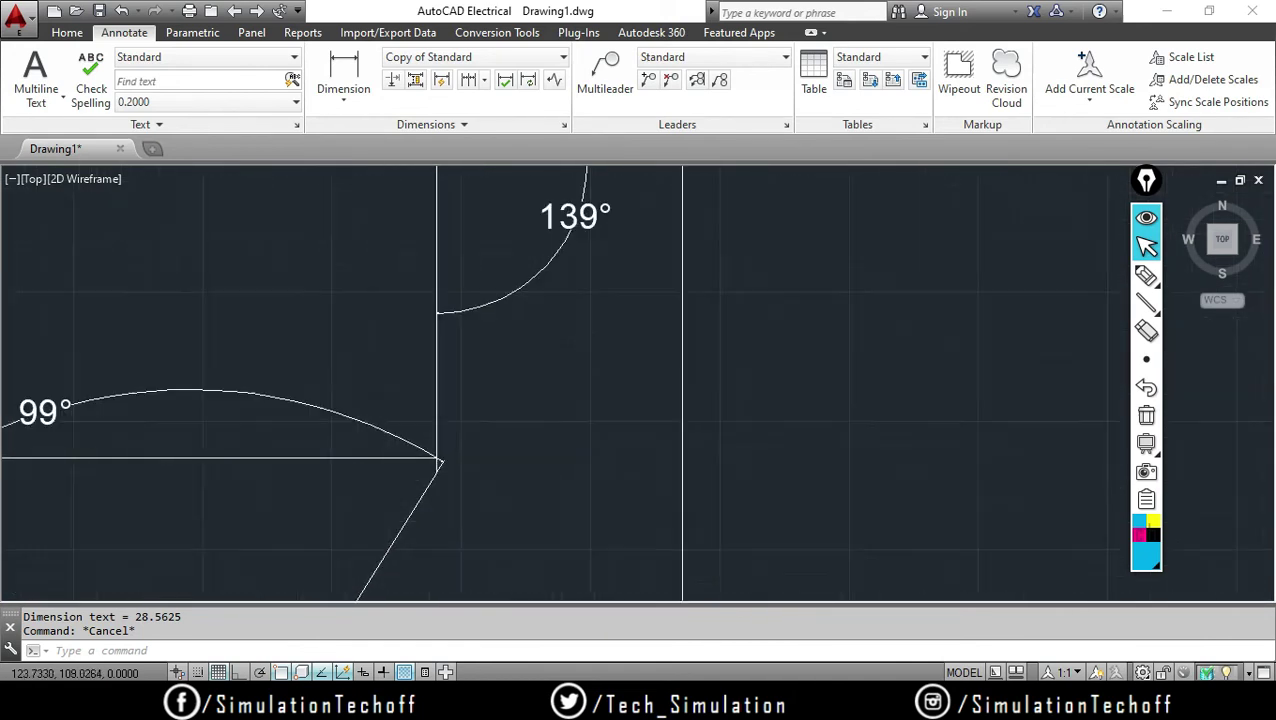
scroll(498, 470, down, 4)
scroll(465, 408, up, 1)
scroll(350, 364, up, 3)
scroll(467, 364, down, 3)
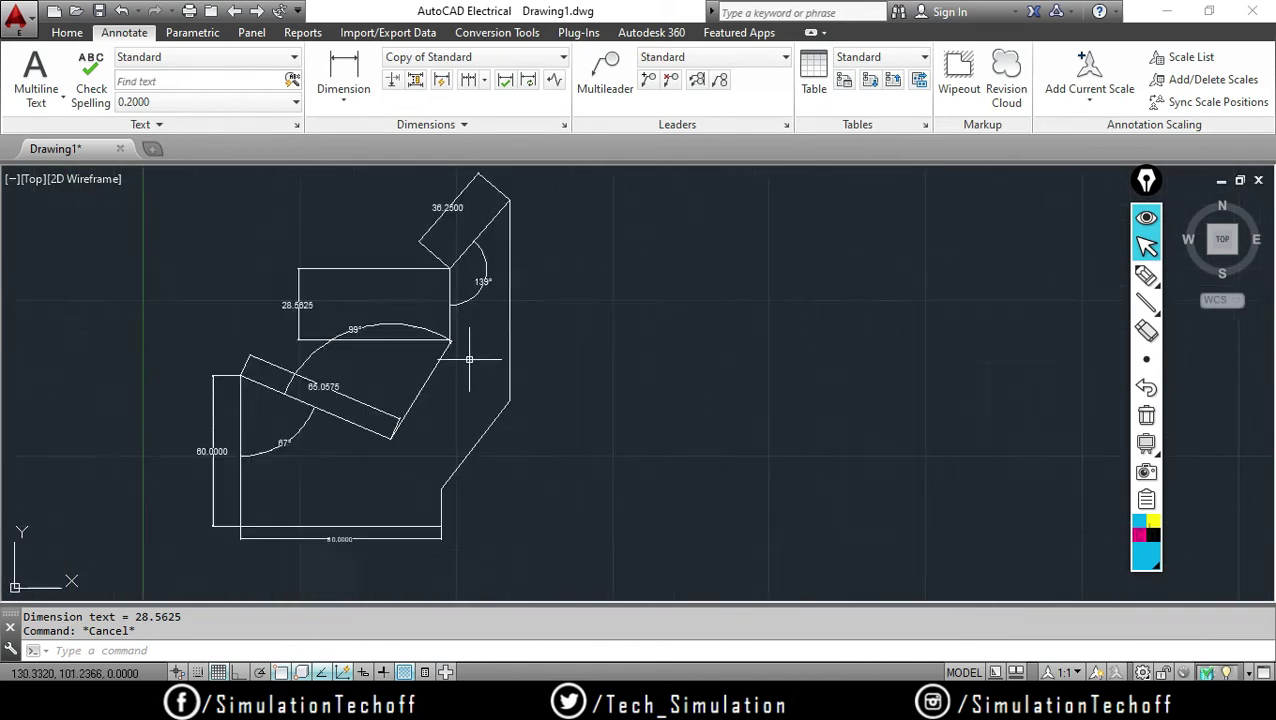
scroll(513, 398, down, 2)
scroll(535, 394, up, 5)
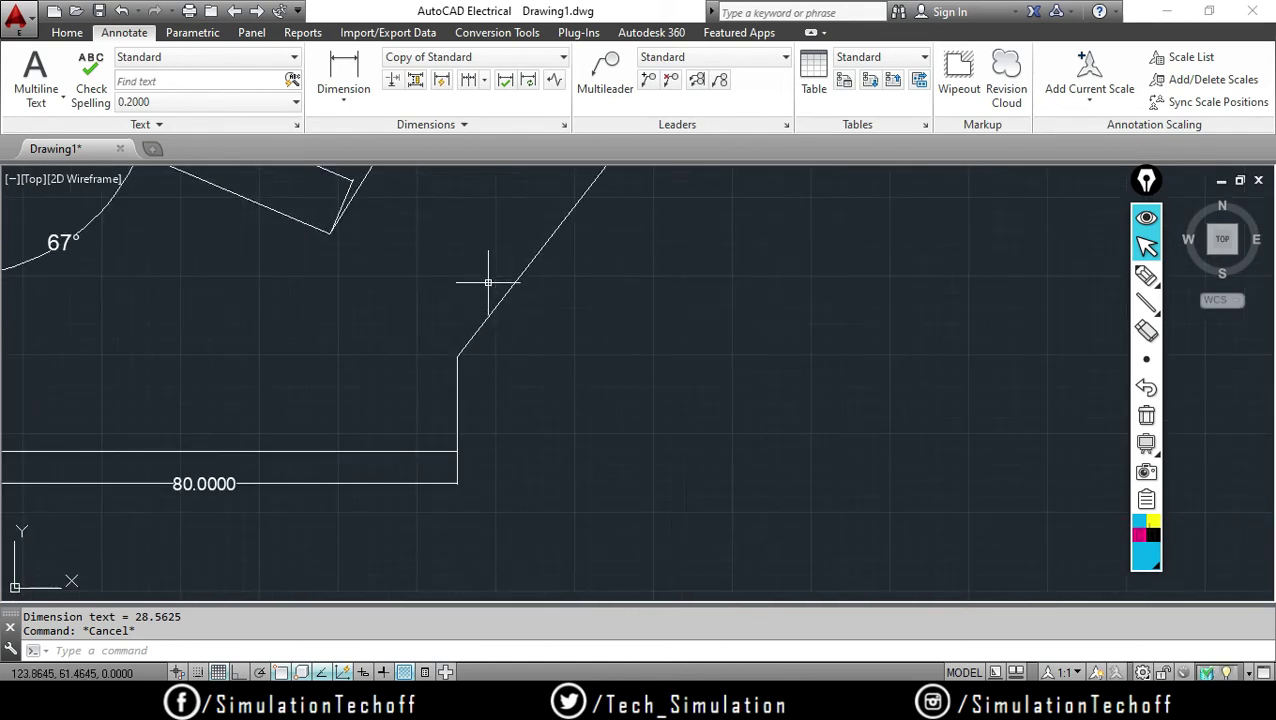
mouse_move(503, 322)
middle_down()
mouse_move(461, 379)
mouse_move(483, 671)
middle_up()
click(345, 113)
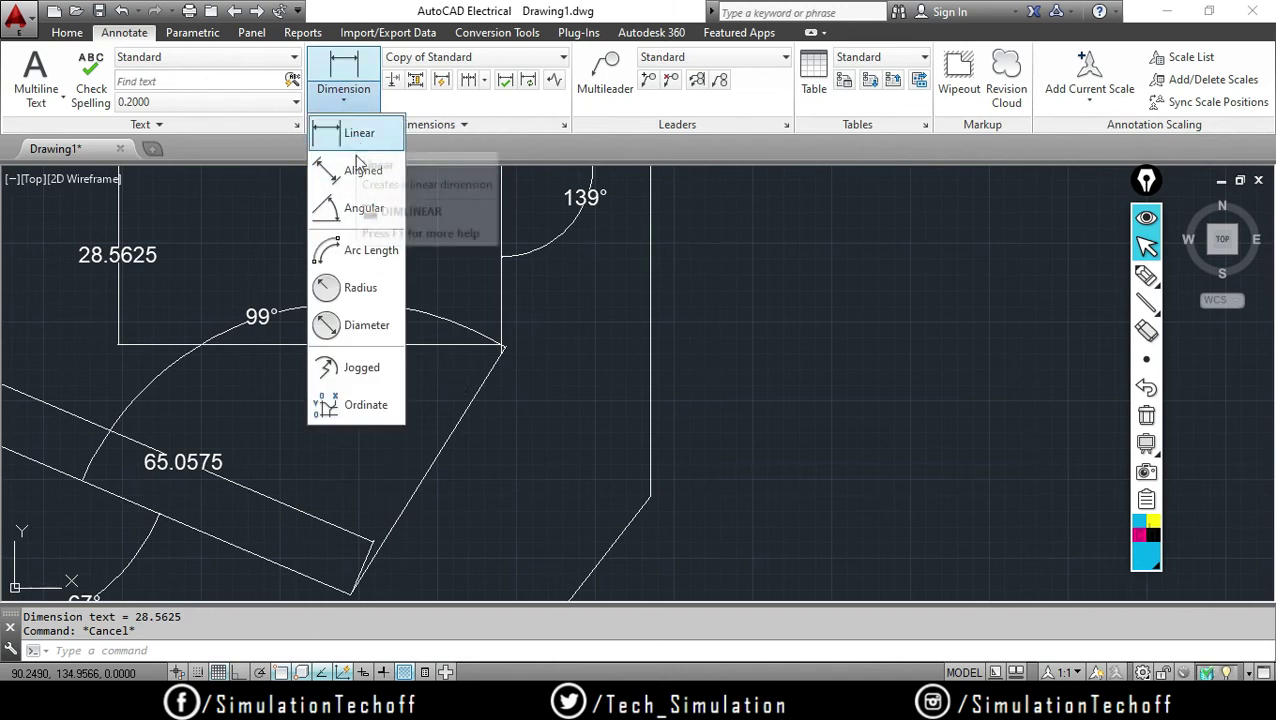
Add a 38° angular dimension between the lower vertical edge and the diagonal.
click(363, 208)
middle_drag(596, 590, 558, 275)
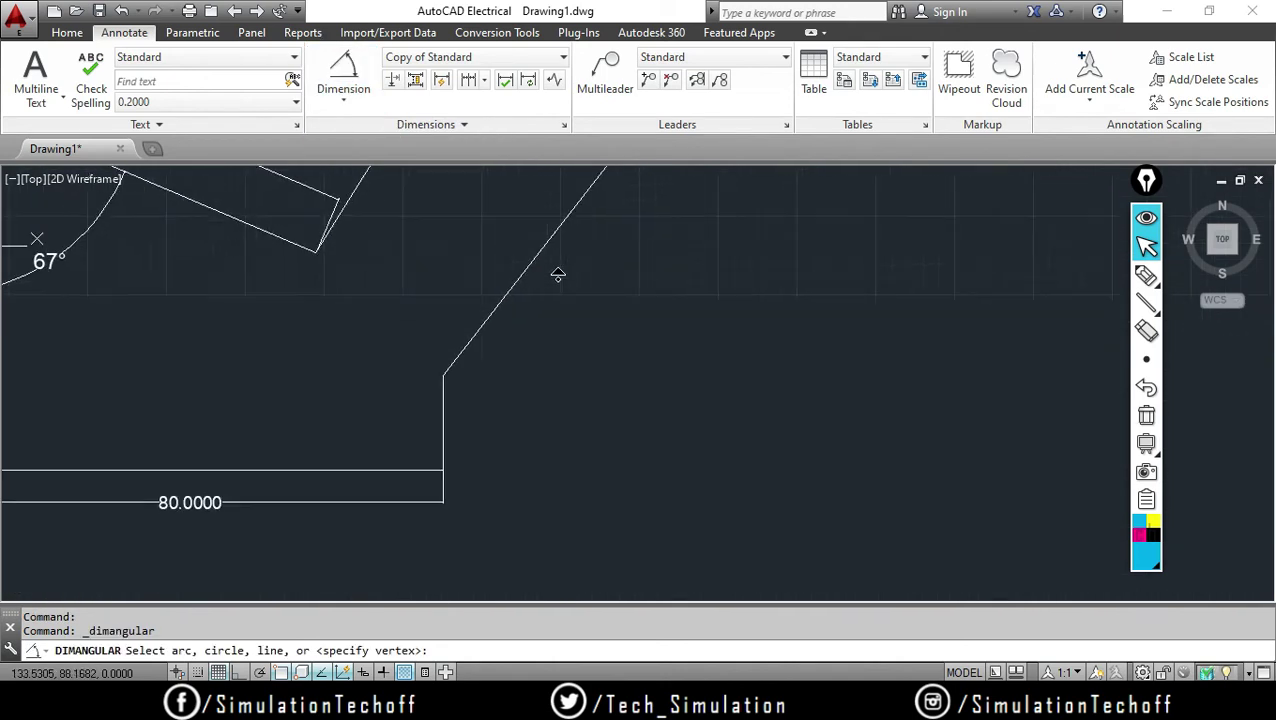
click(443, 403)
click(460, 349)
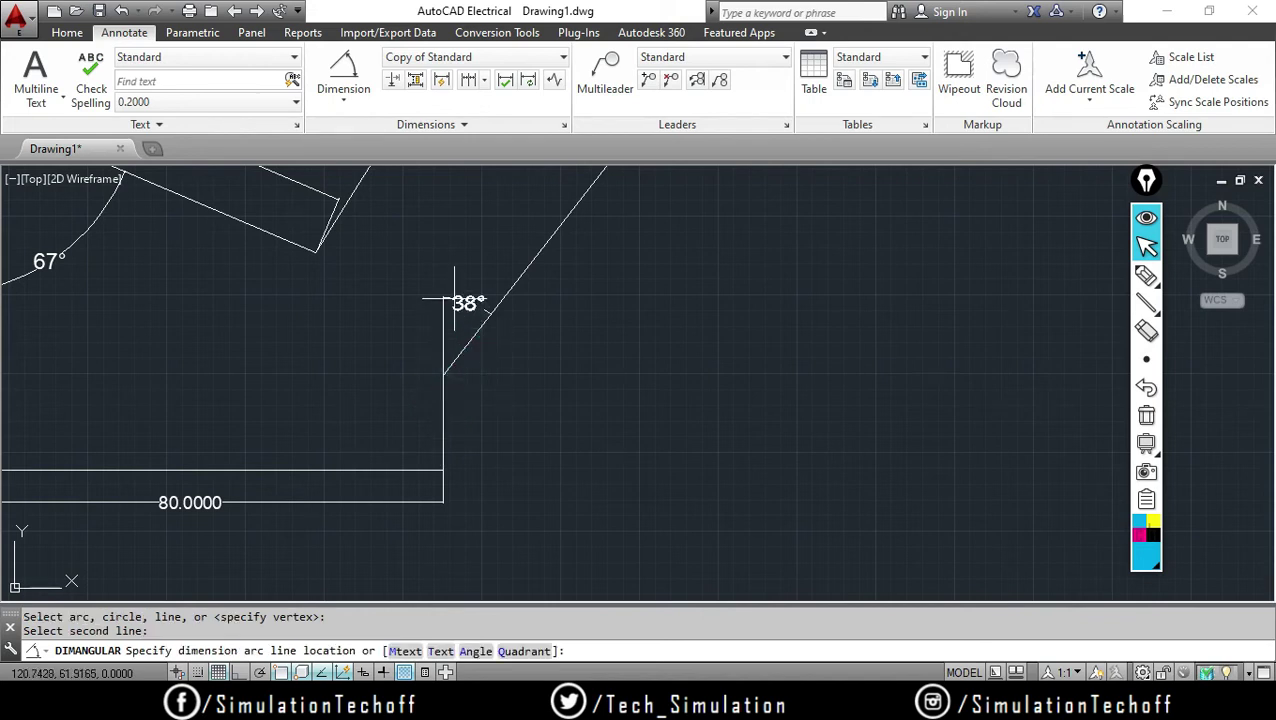
click(470, 236)
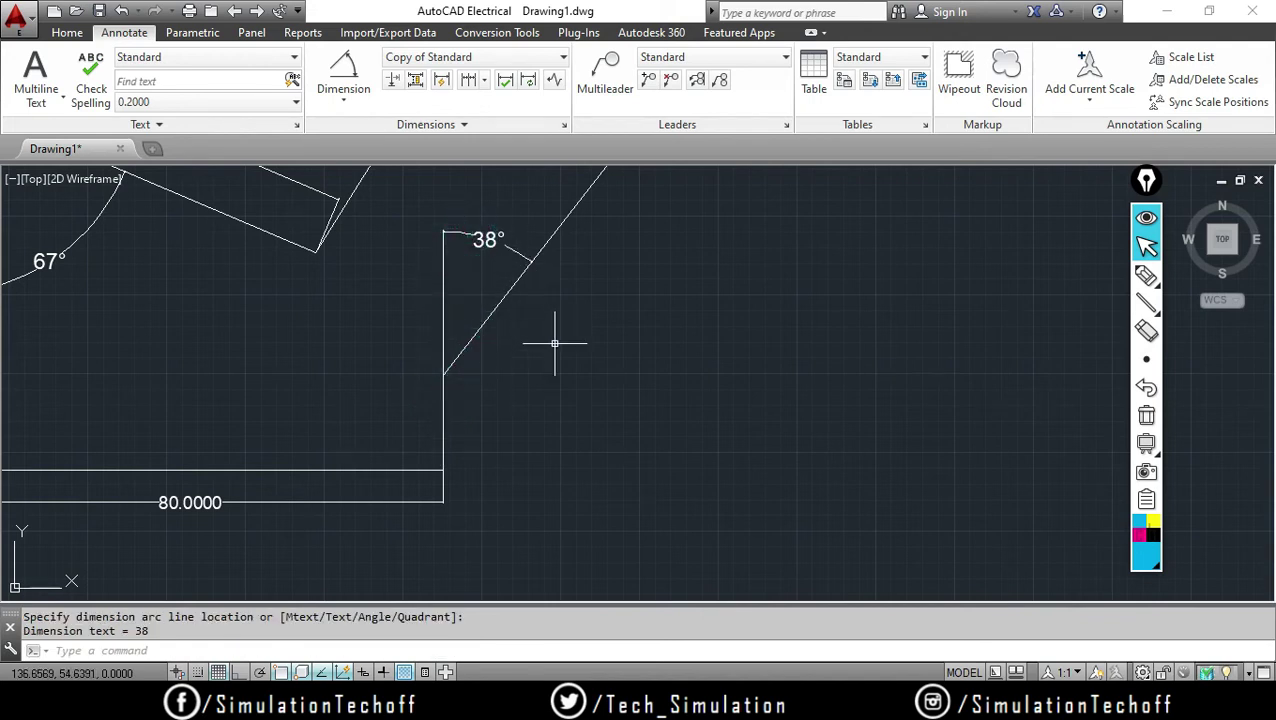
scroll(470, 260, down, 5)
scroll(508, 350, up, 3)
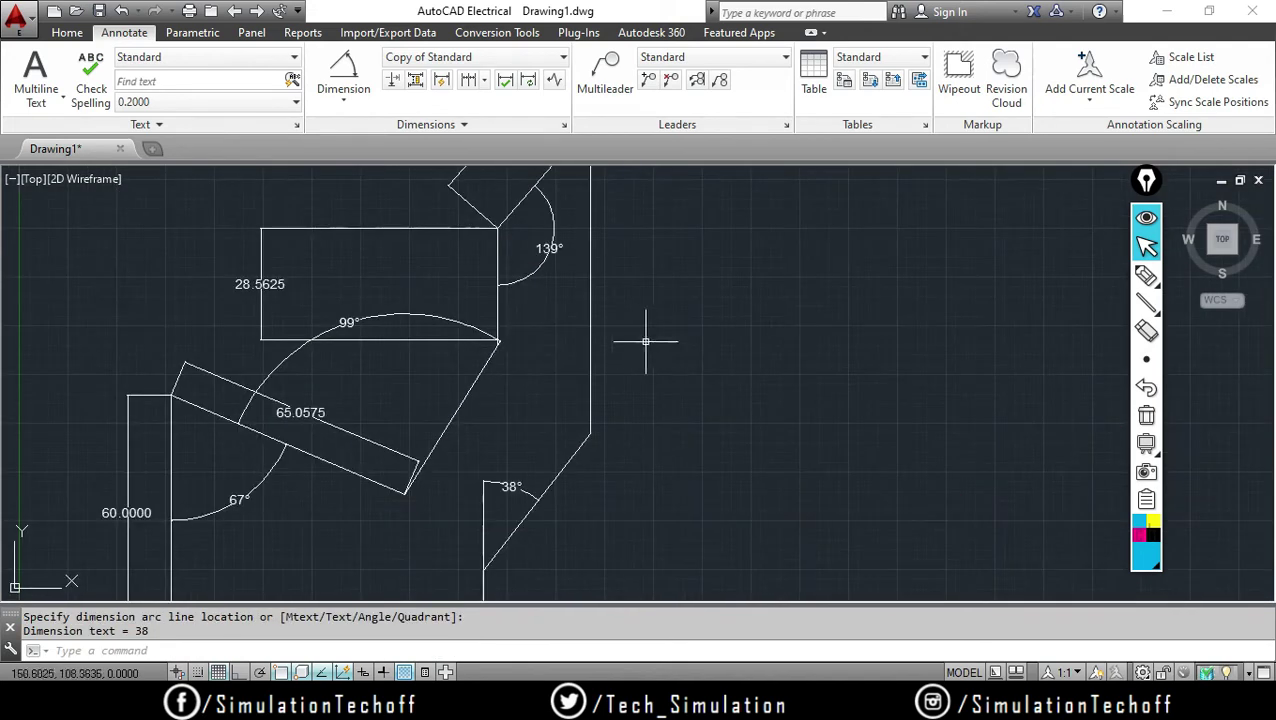
Add an 80.0000 linear dimension along the right vertical edge.
click(343, 98)
click(355, 134)
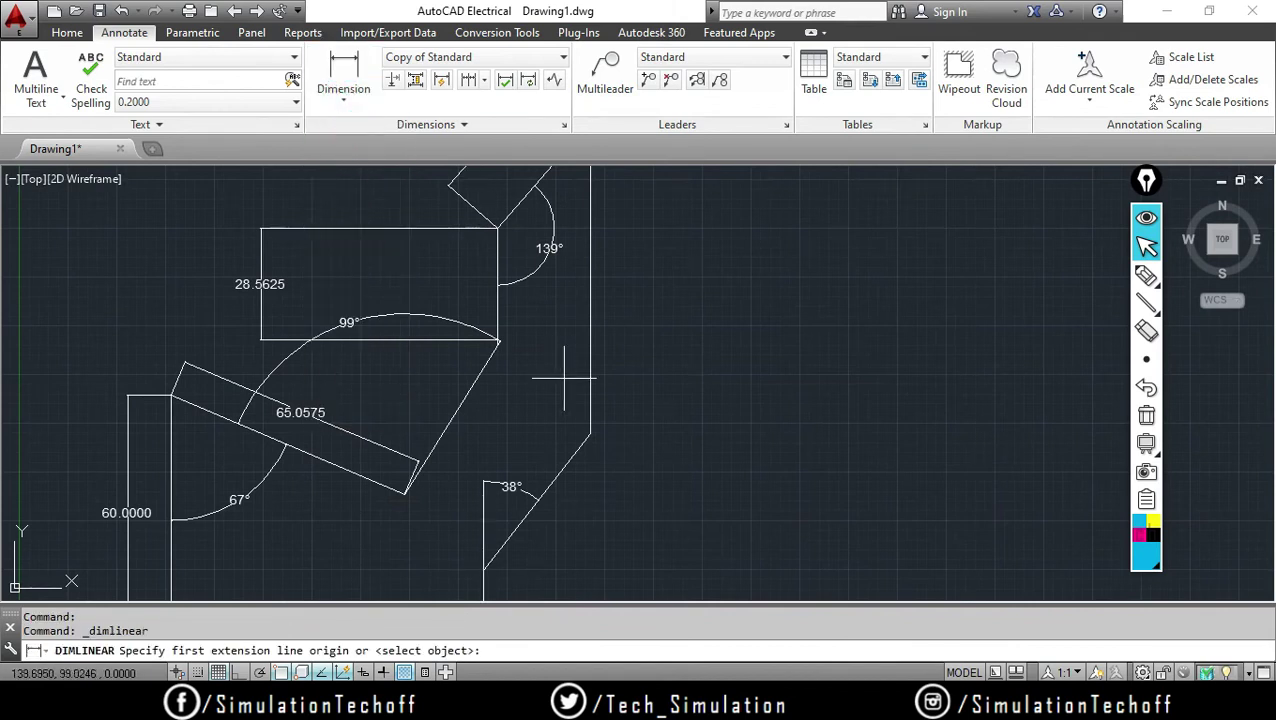
middle_drag(564, 378, 564, 448)
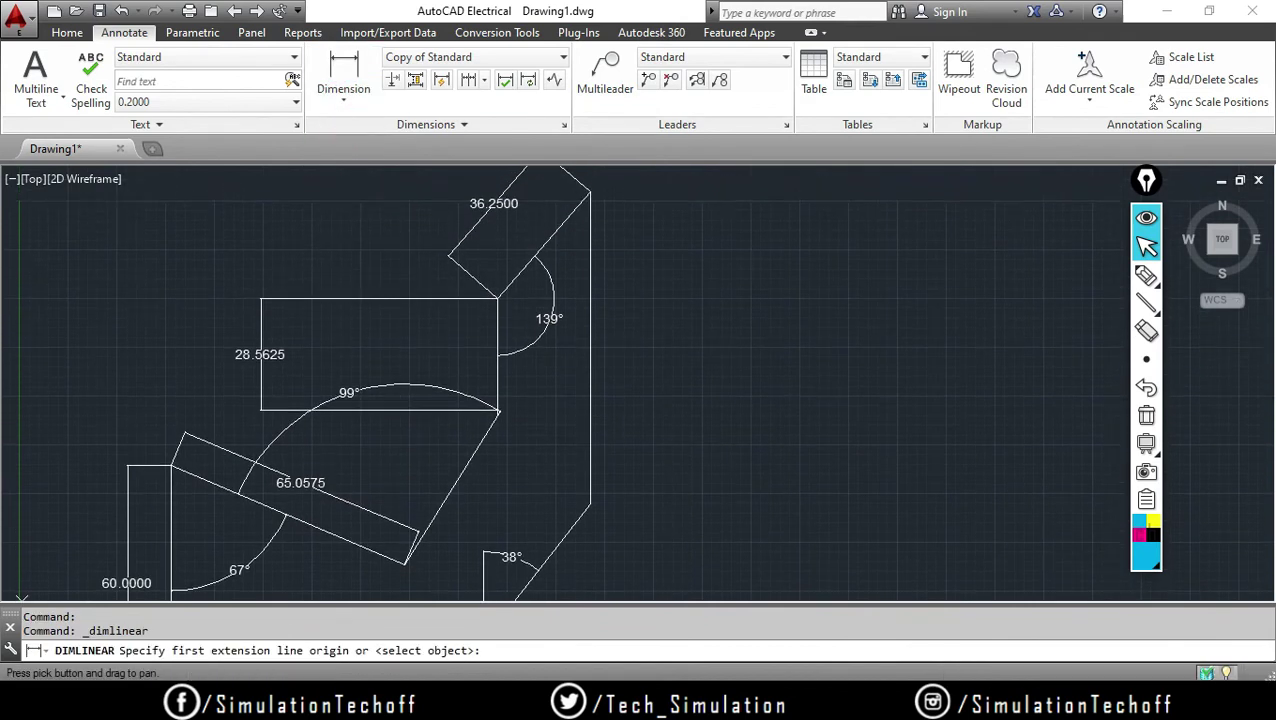
click(590, 190)
click(590, 503)
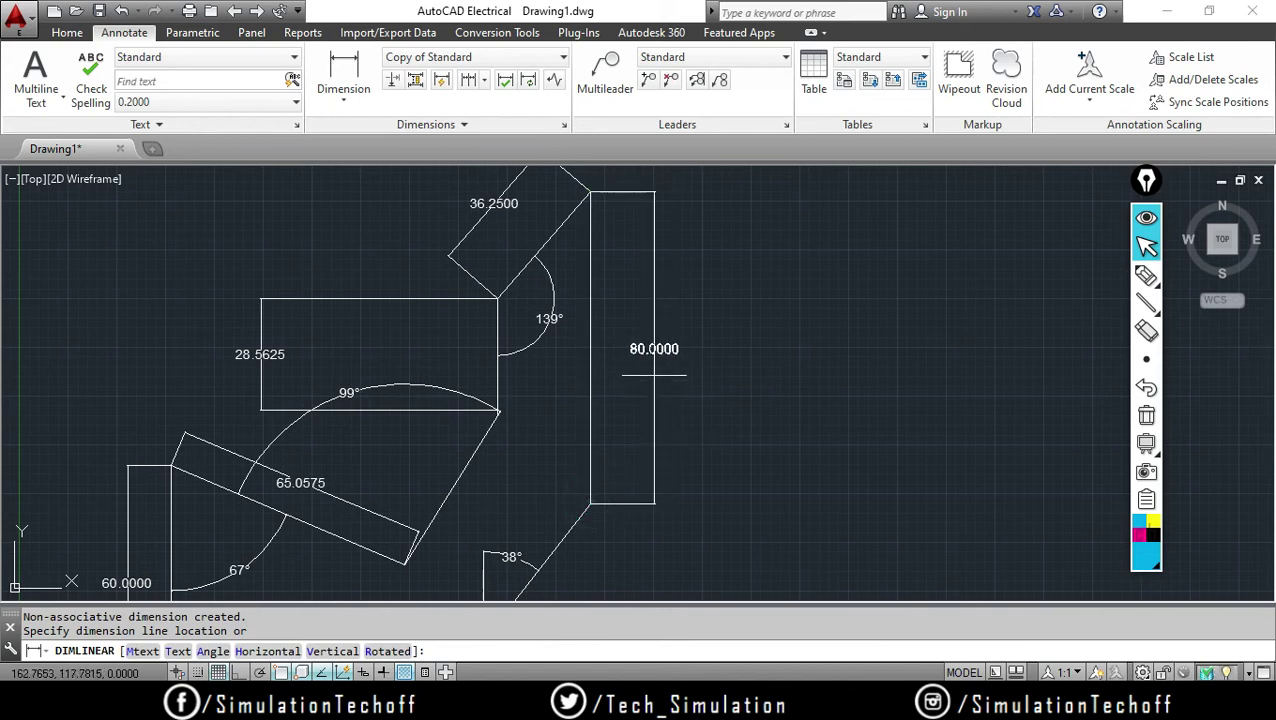
click(654, 375)
middle_drag(661, 550, 736, 497)
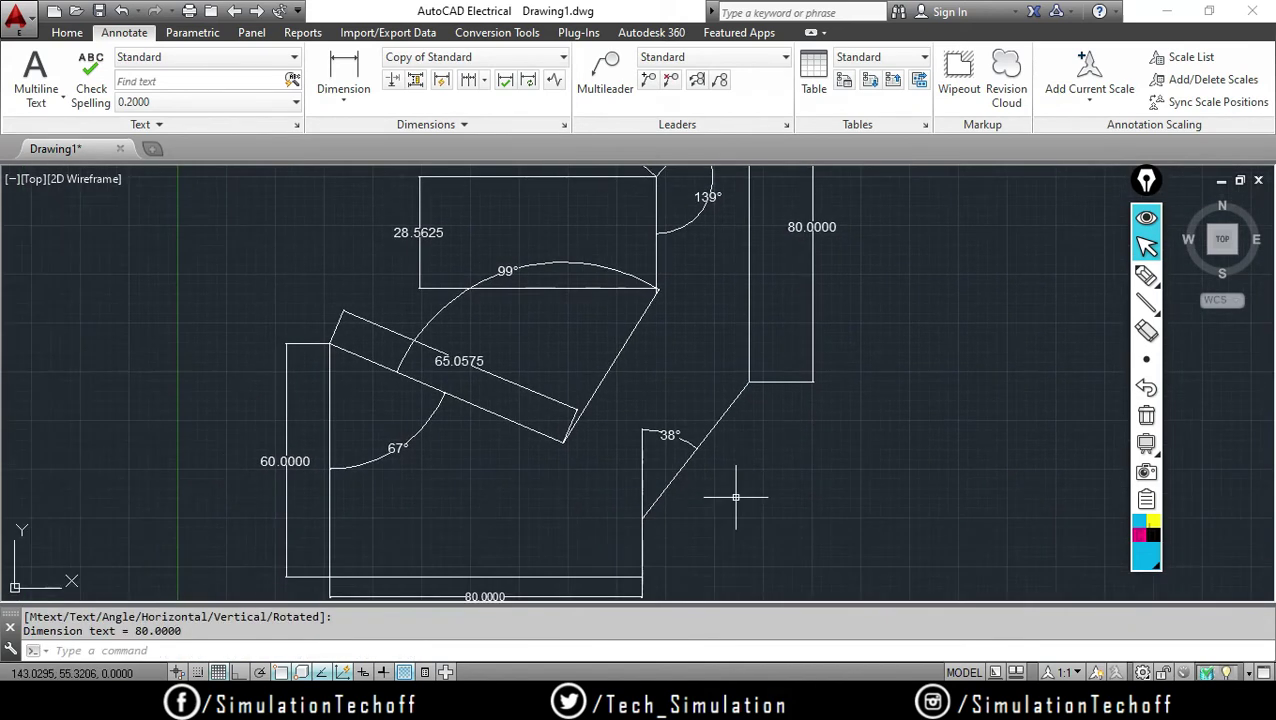
Add a 46.2362 aligned dimension on the lower slanted edge.
click(343, 98)
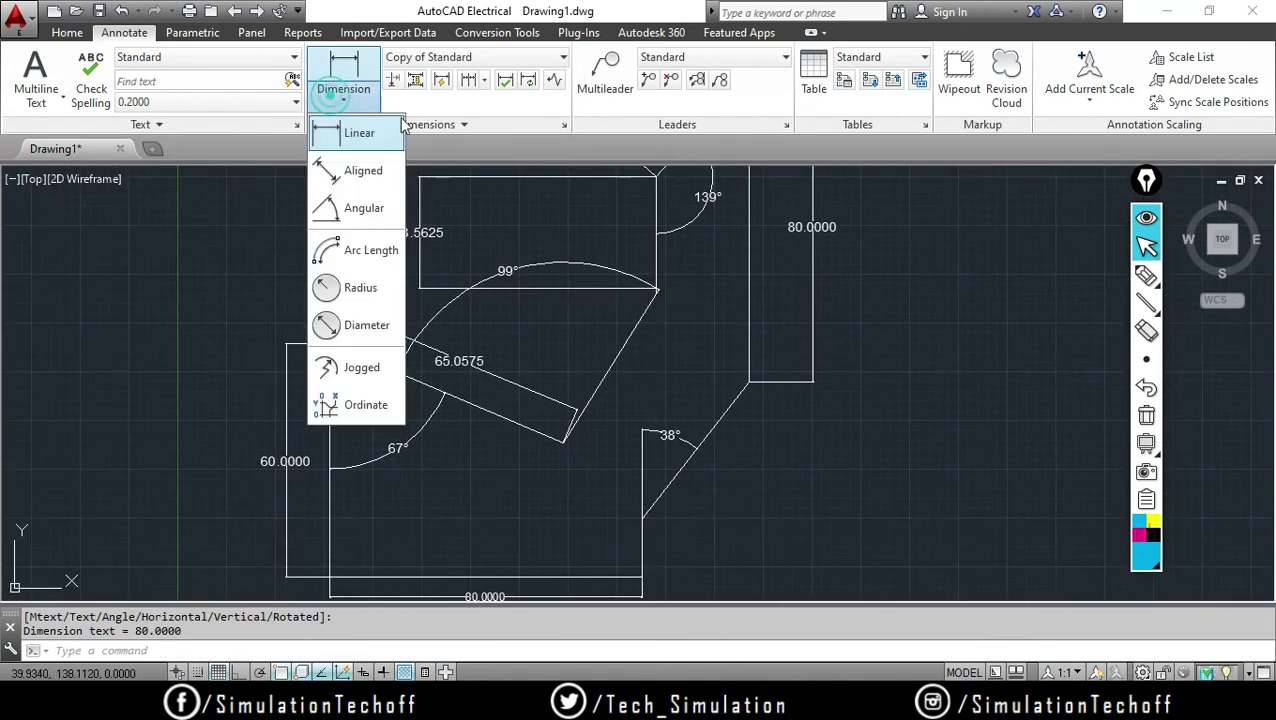
click(360, 172)
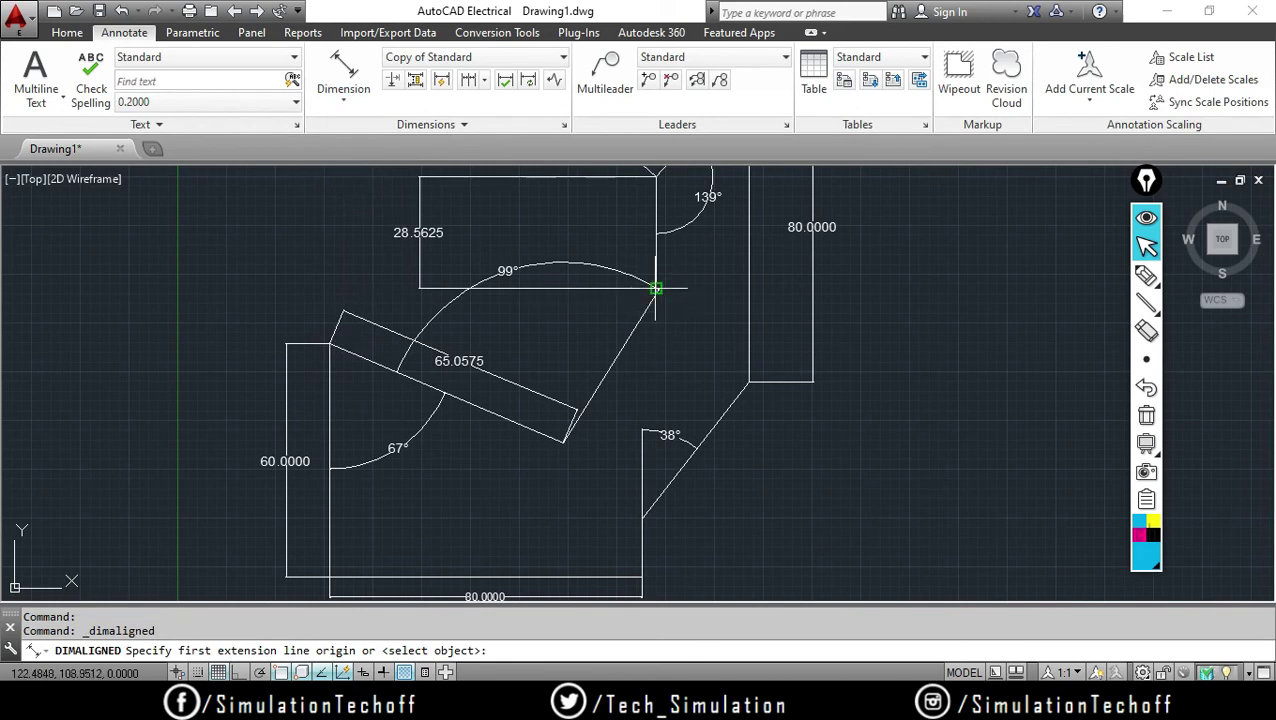
click(657, 289)
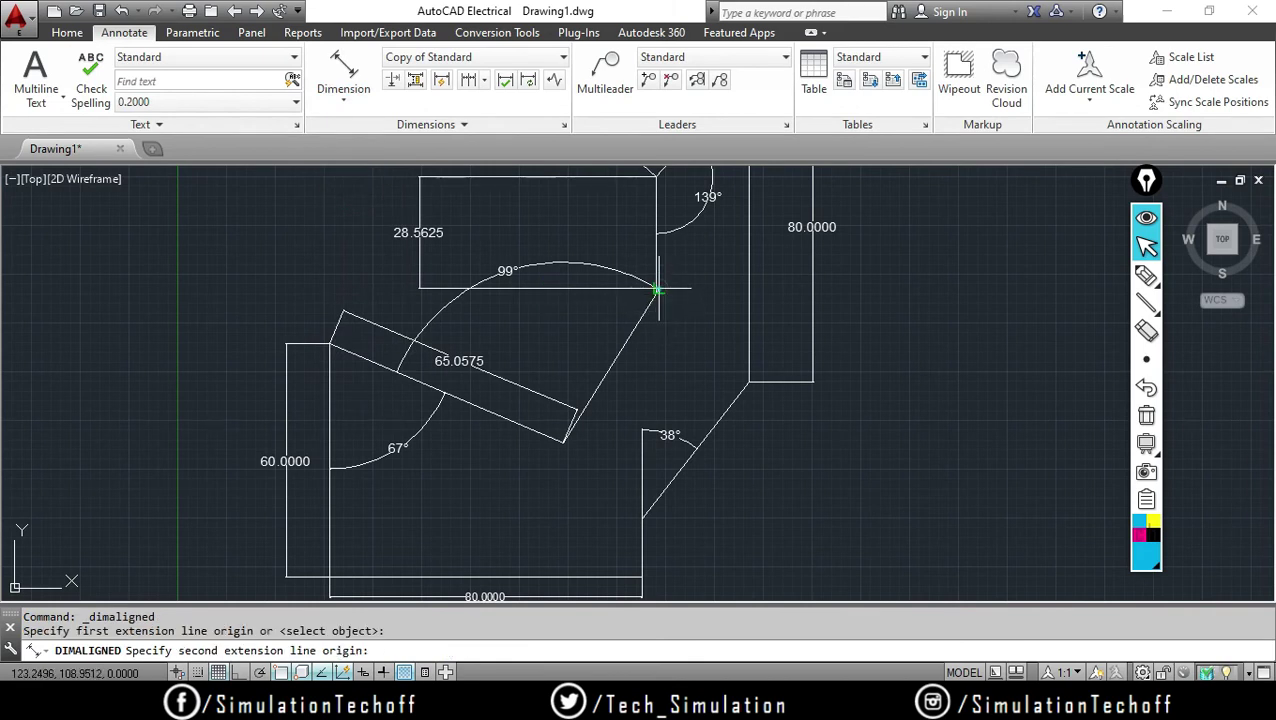
click(563, 441)
click(627, 400)
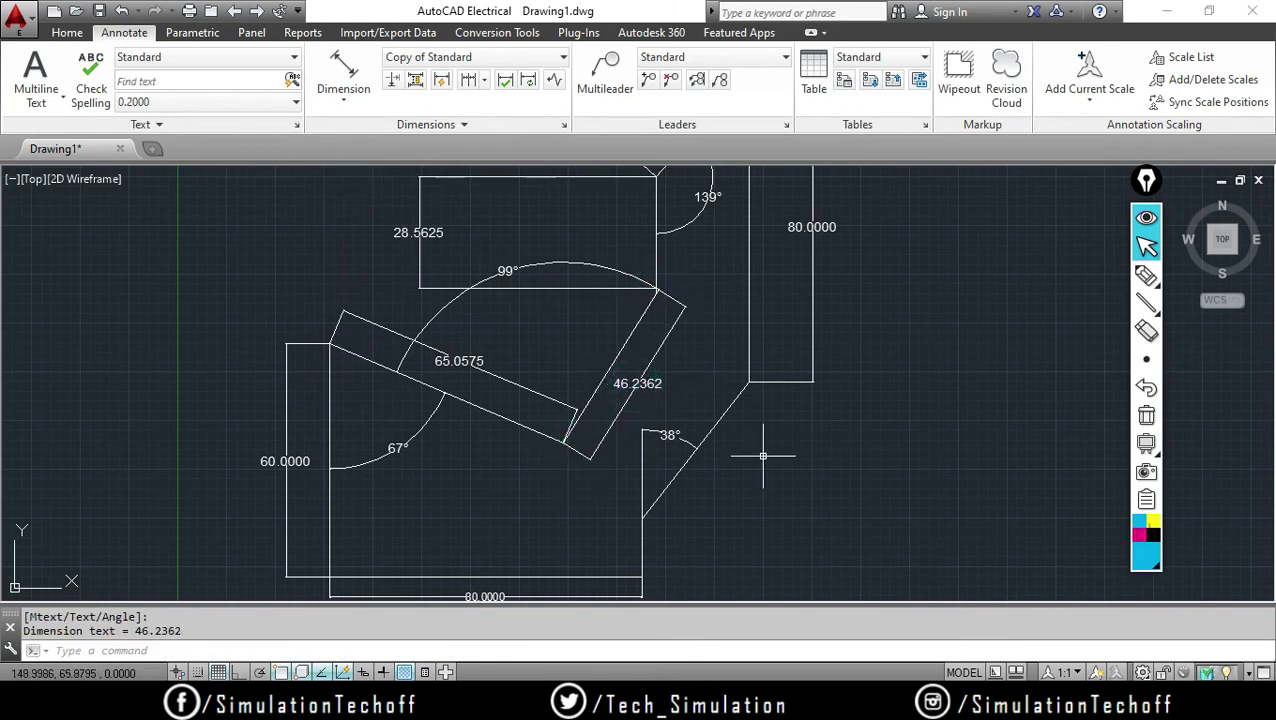
click(797, 489)
key(Escape)
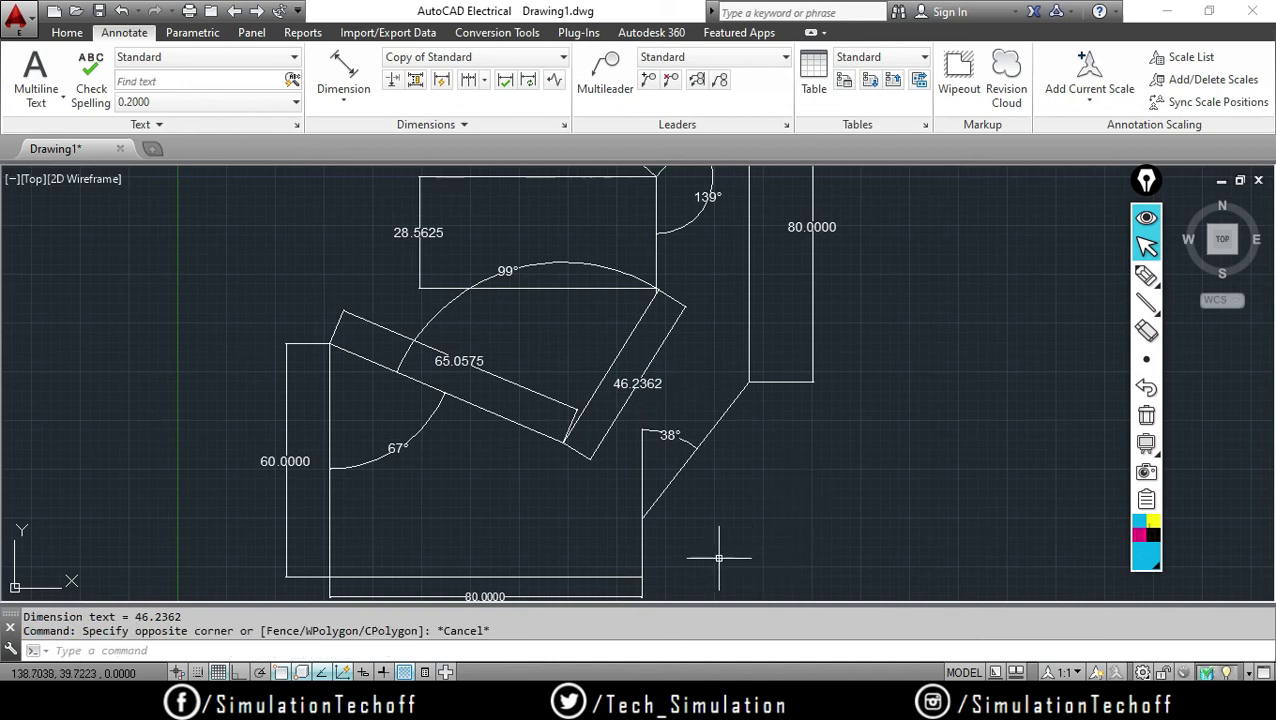
Add a 44.5841 aligned dimension on the diagonal edge beside the 38° corner.
scroll(664, 296, up, 2)
scroll(629, 456, up, 2)
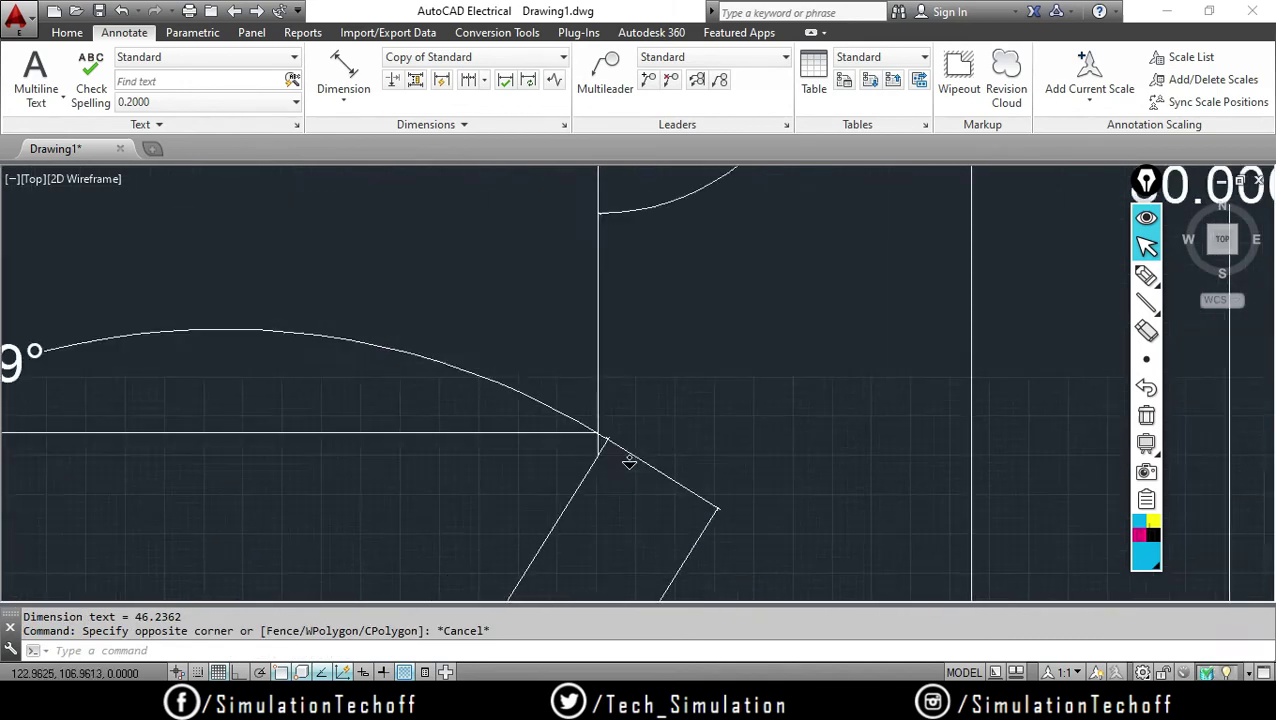
scroll(601, 513, up, 2)
scroll(594, 366, up, 2)
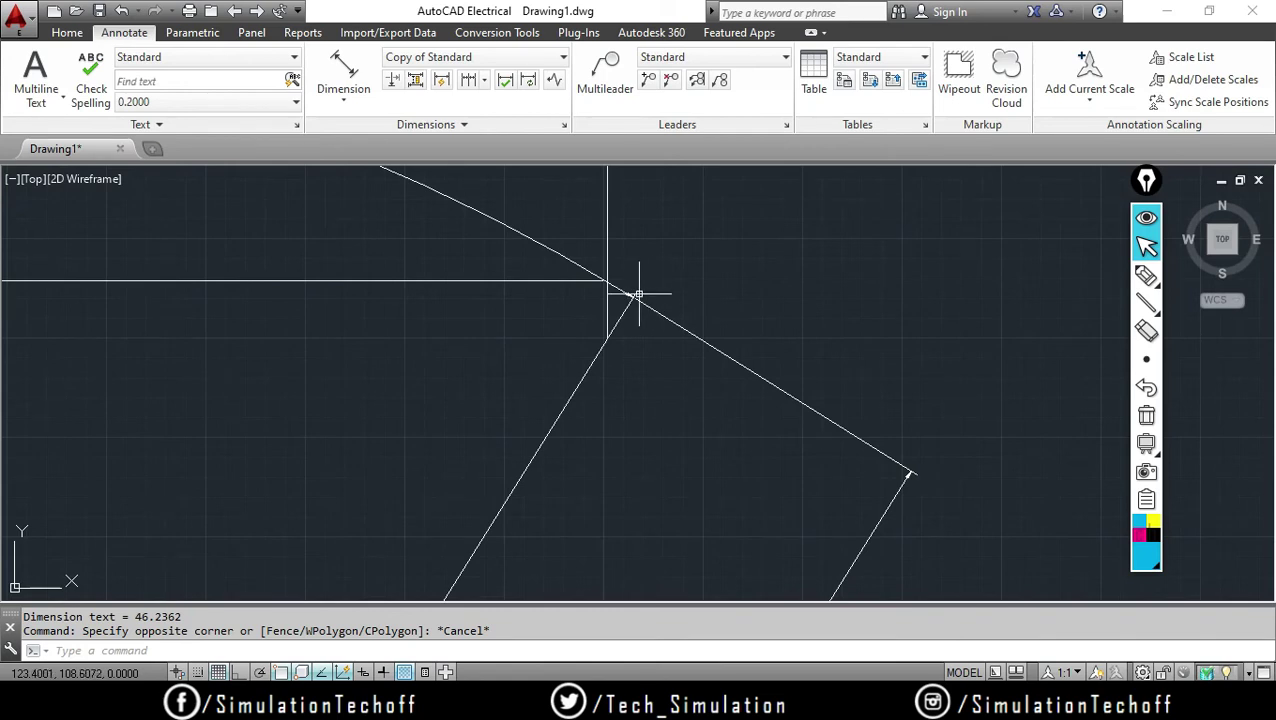
scroll(638, 295, down, 1)
scroll(638, 341, down, 2)
scroll(639, 347, down, 1)
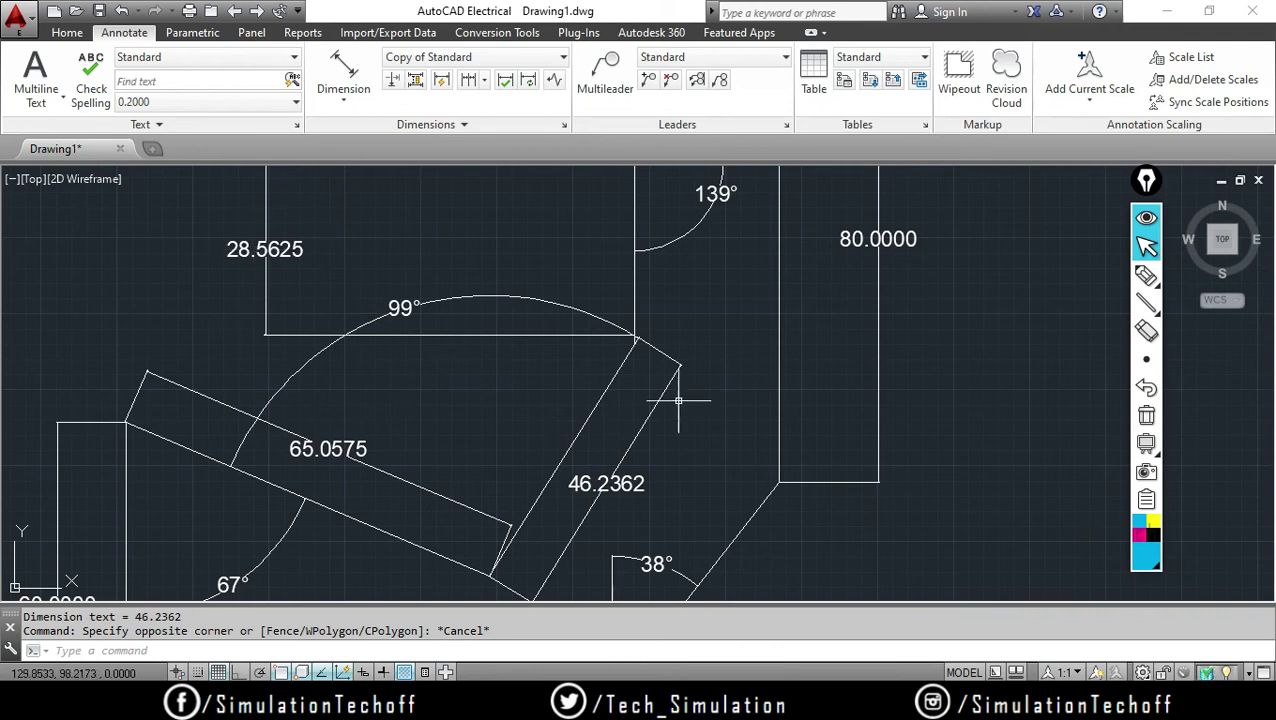
scroll(607, 484, down, 2)
middle_drag(480, 528, 506, 472)
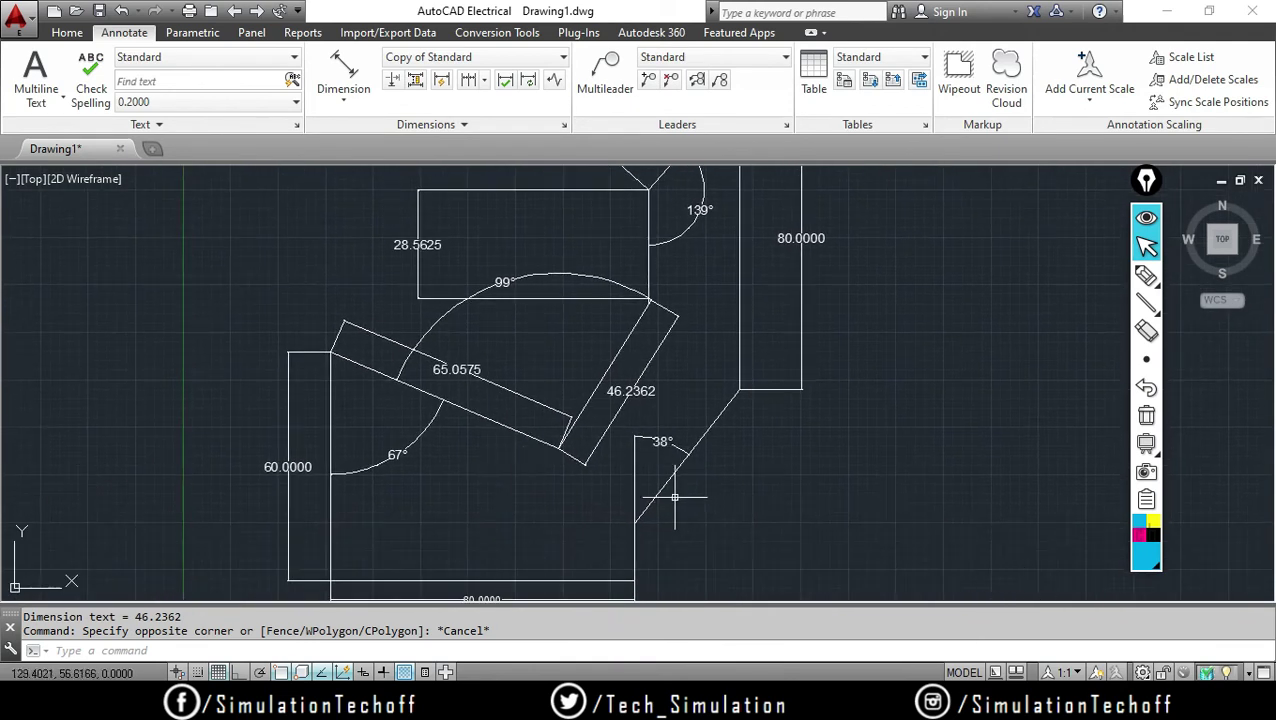
scroll(675, 497, down, 2)
scroll(550, 495, up, 2)
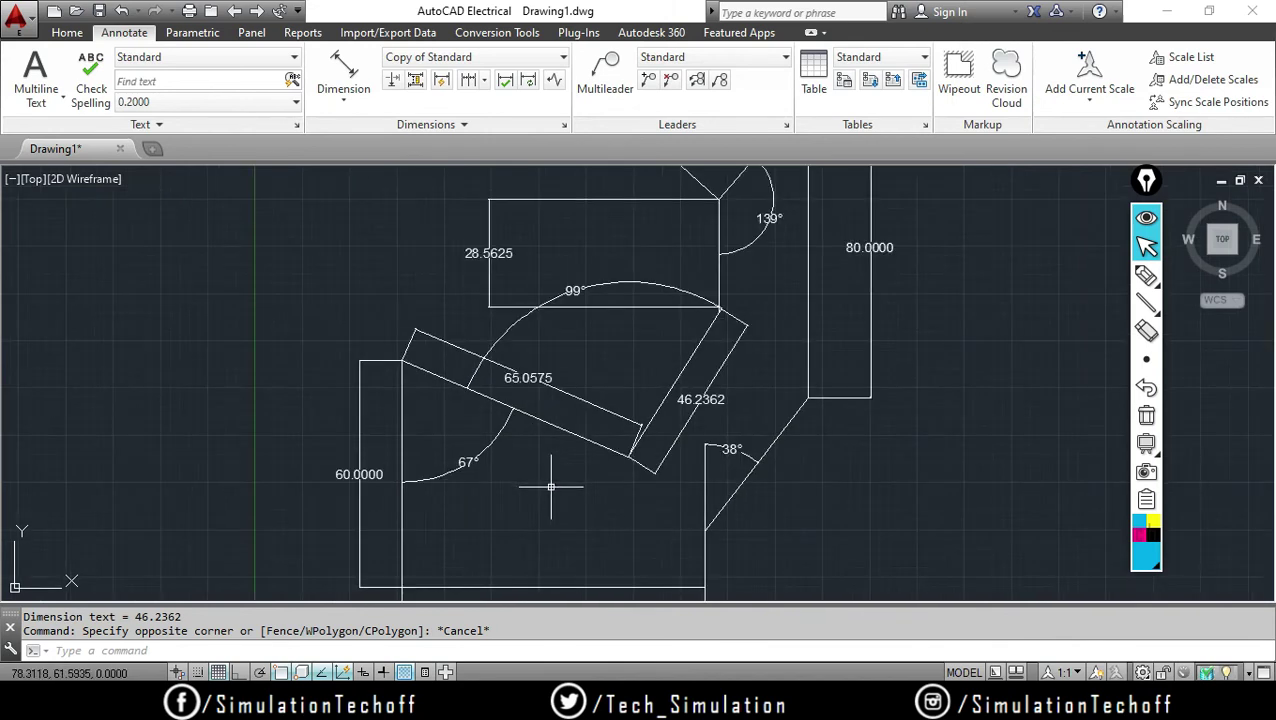
scroll(550, 495, down, 2)
middle_drag(573, 481, 590, 470)
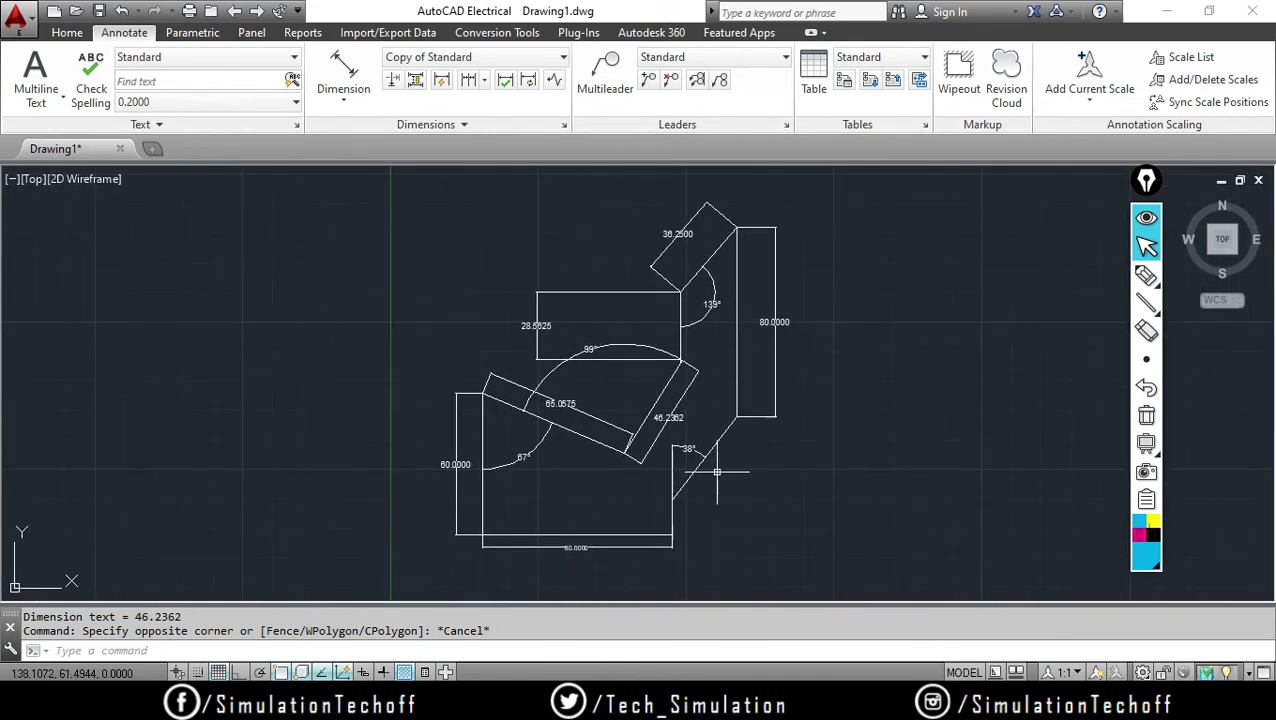
scroll(717, 471, up, 5)
scroll(718, 464, down, 3)
scroll(674, 441, up, 2)
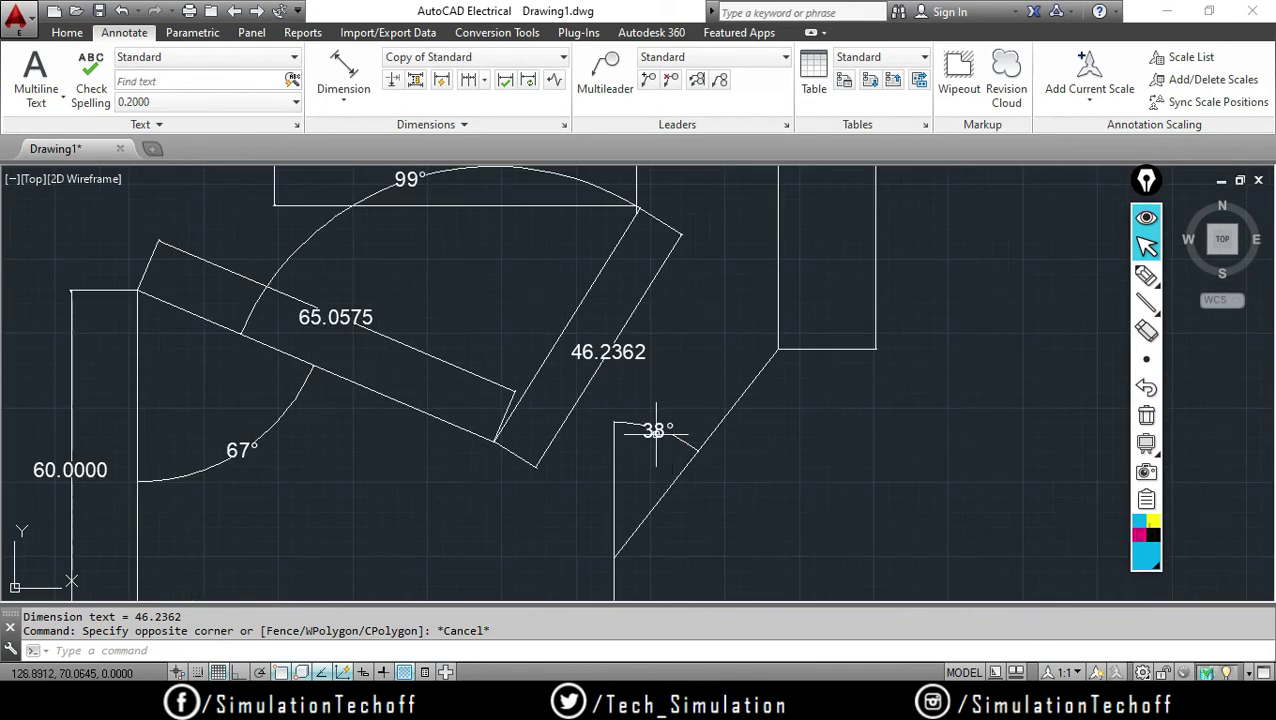
middle_drag(631, 516, 597, 482)
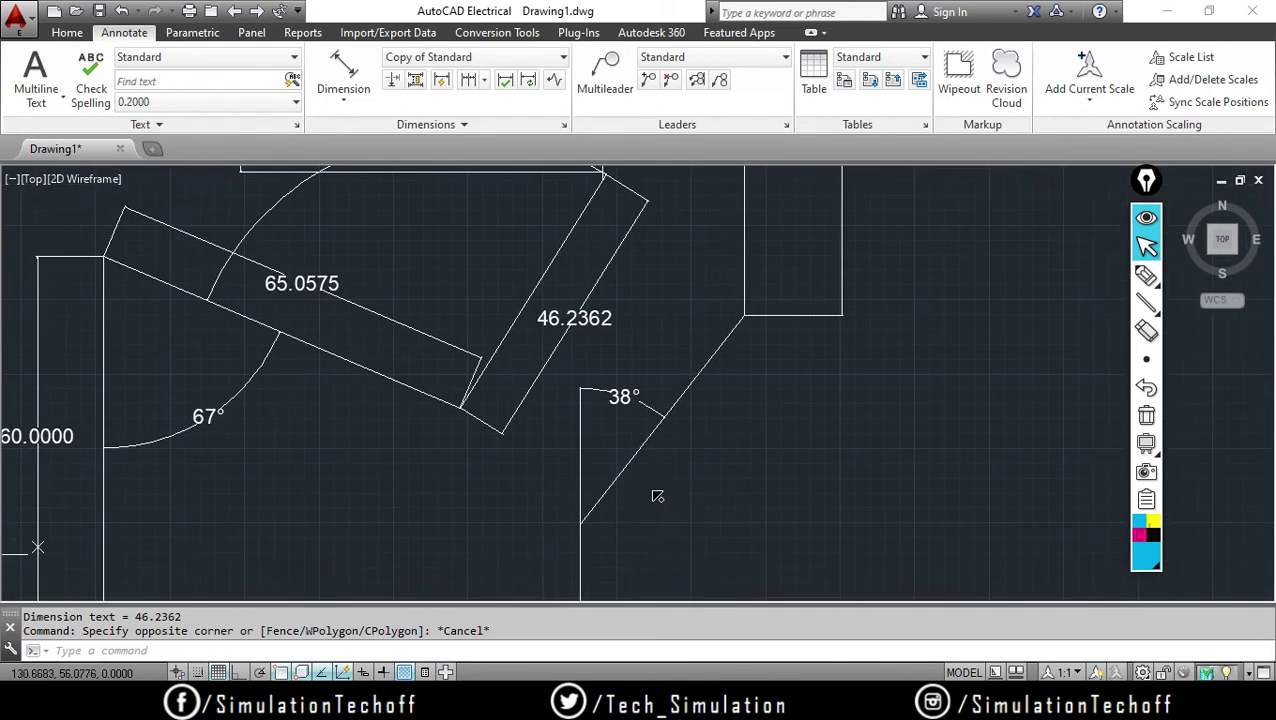
click(343, 64)
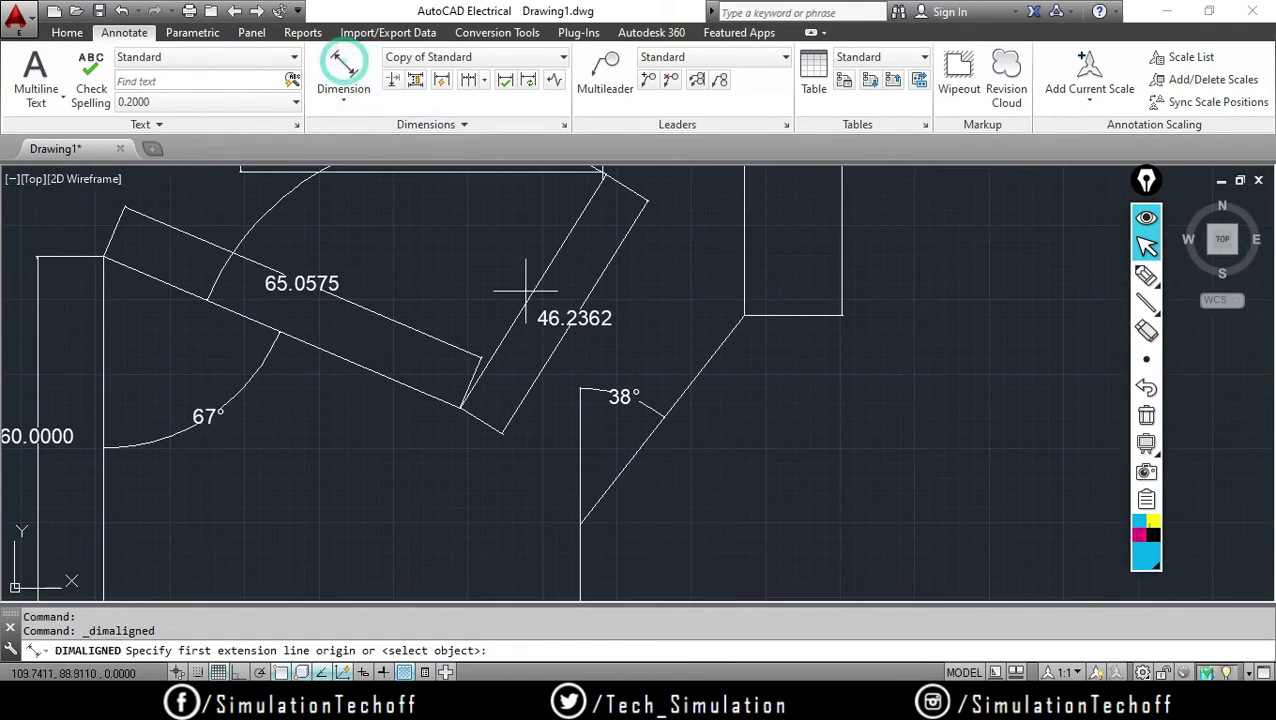
click(580, 523)
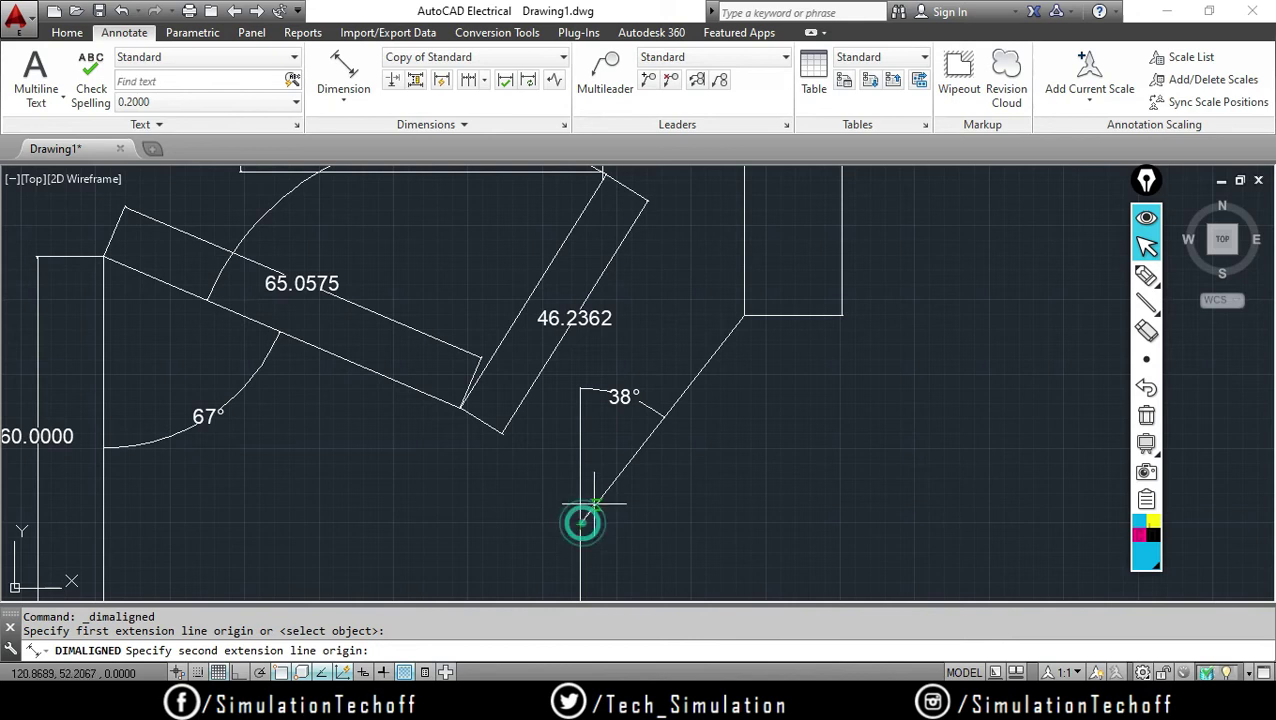
click(744, 318)
click(742, 421)
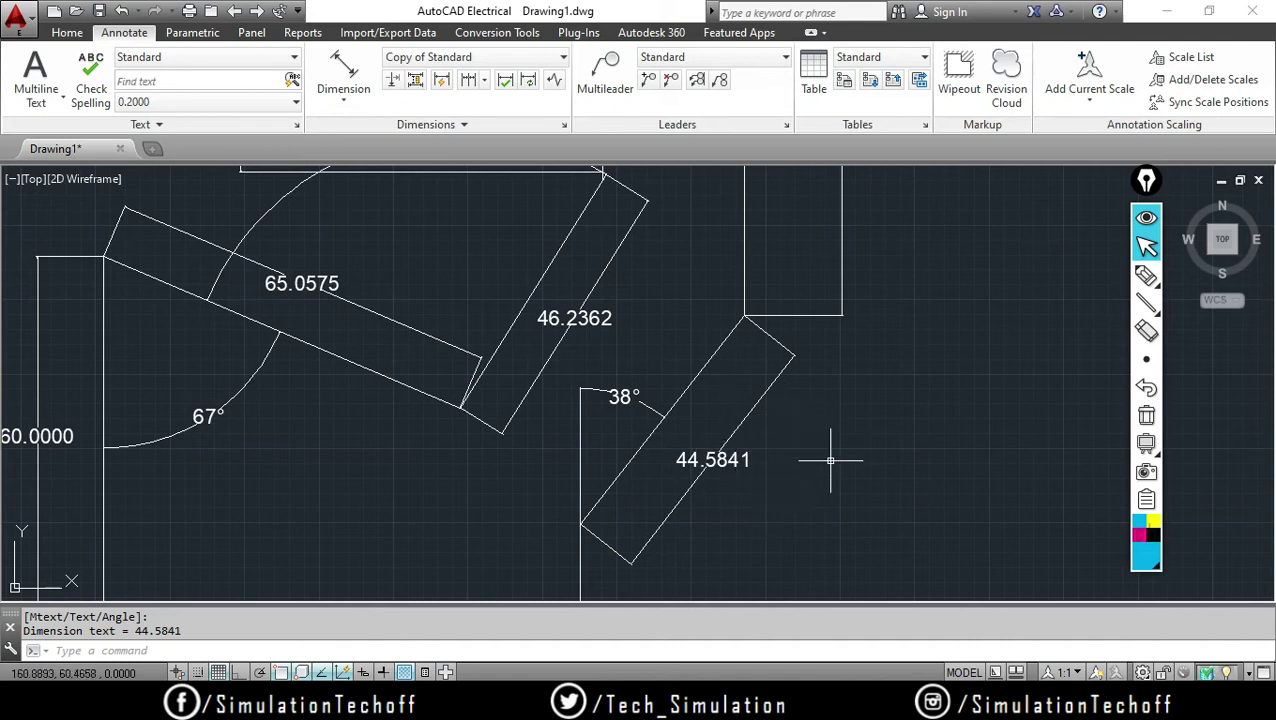
Reposition the view to show the fully dimensioned profile.
scroll(772, 470, down, 4)
scroll(680, 445, up, 2)
middle_drag(664, 447, 613, 433)
scroll(661, 398, down, 2)
mouse_move(868, 392)
middle_down()
mouse_move(746, 407)
mouse_move(615, 493)
middle_up()
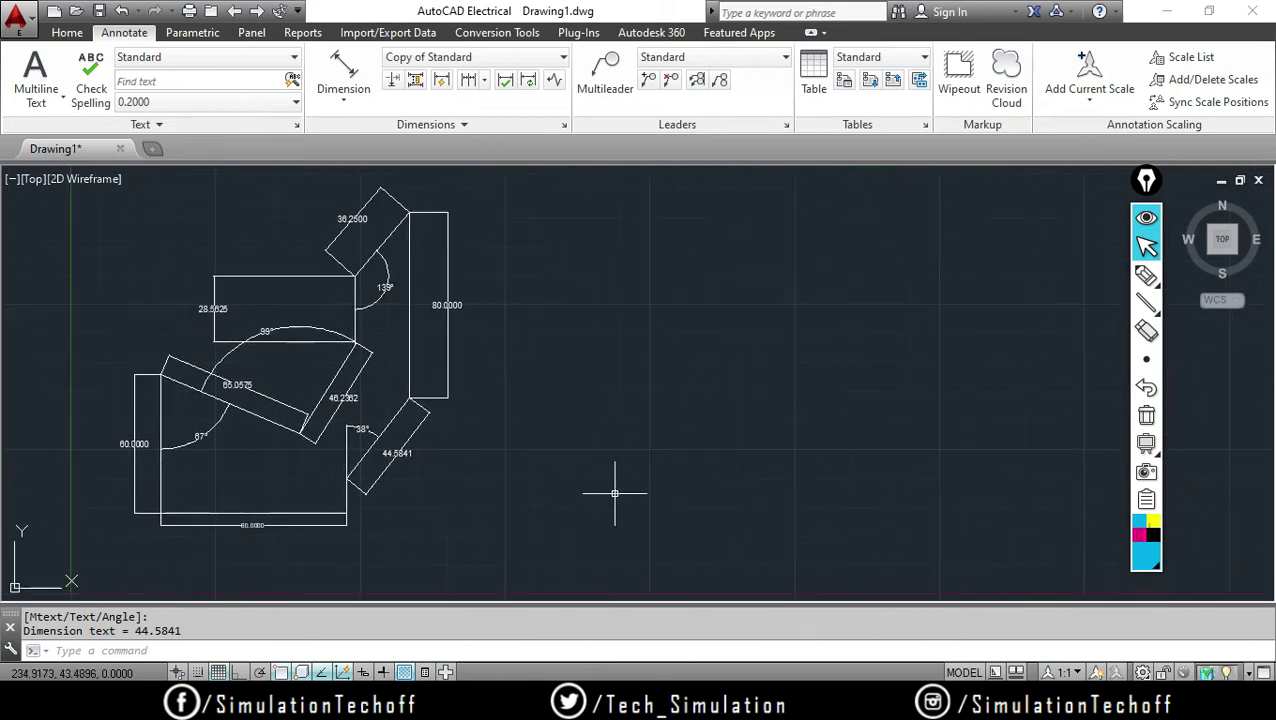
click(1146, 218)
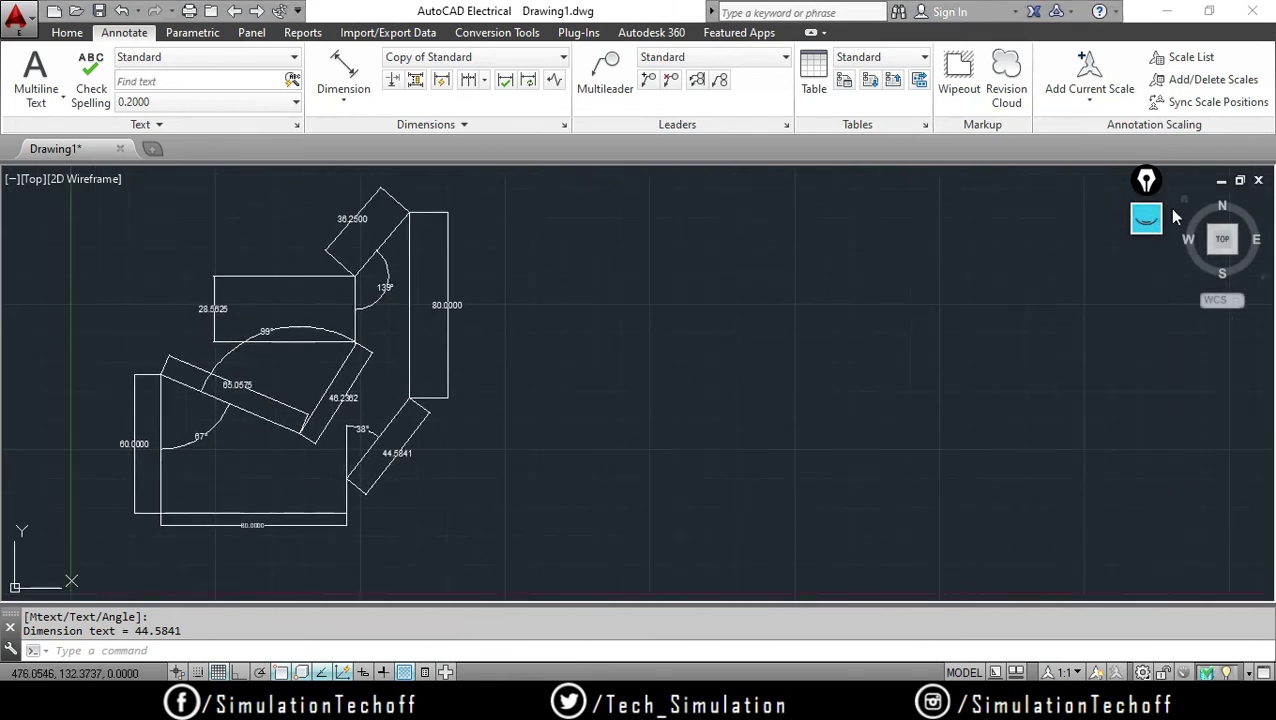
Start a polyline beside the first profile and draw its left, bottom and short right edges.
click(64, 32)
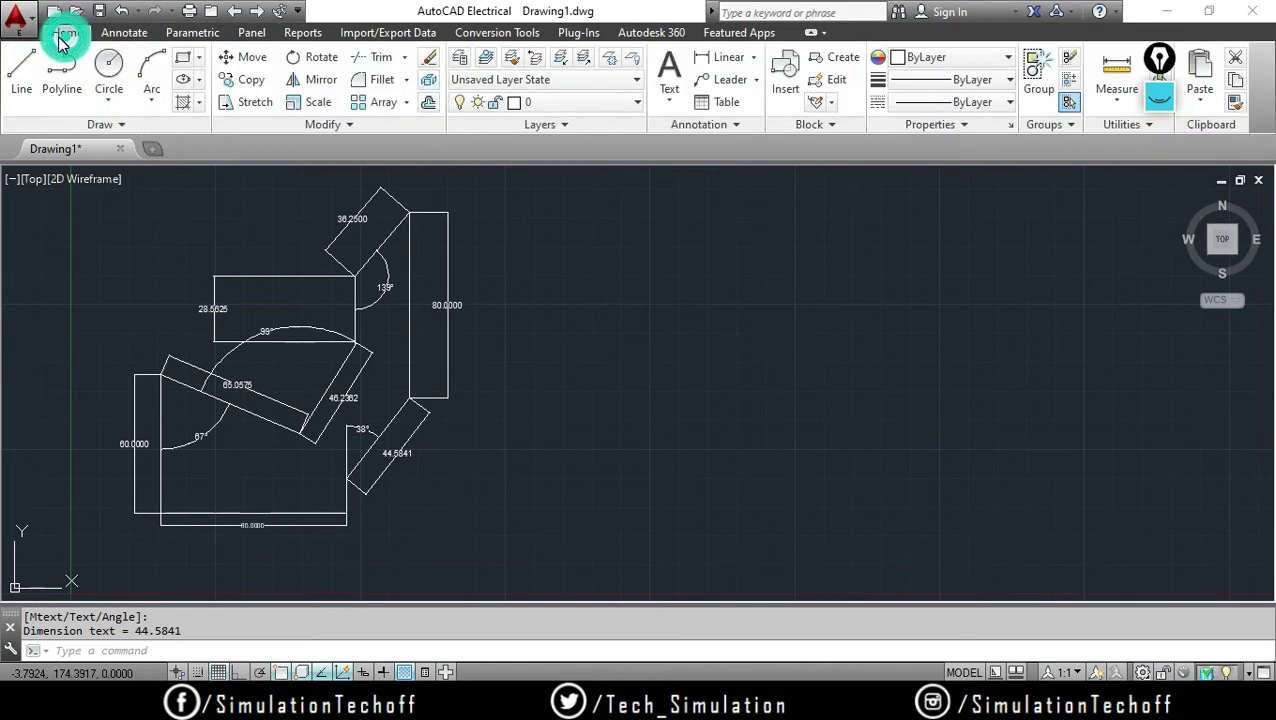
click(22, 80)
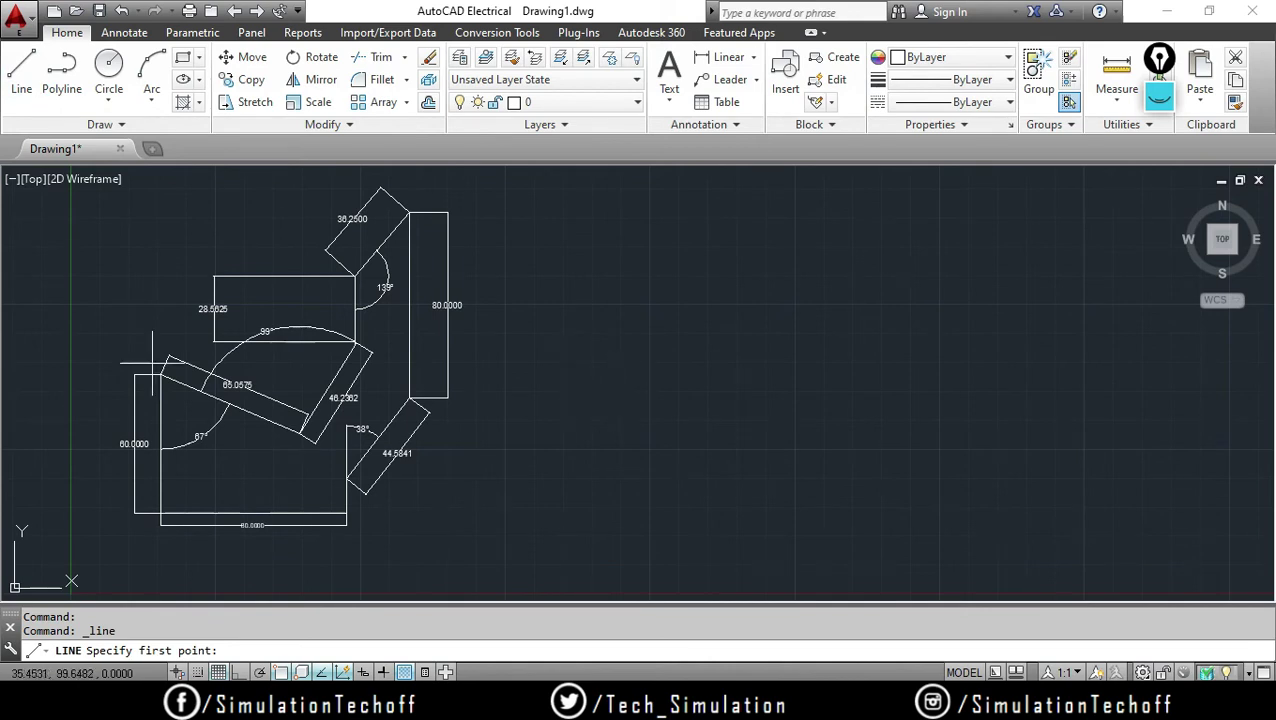
click(61, 70)
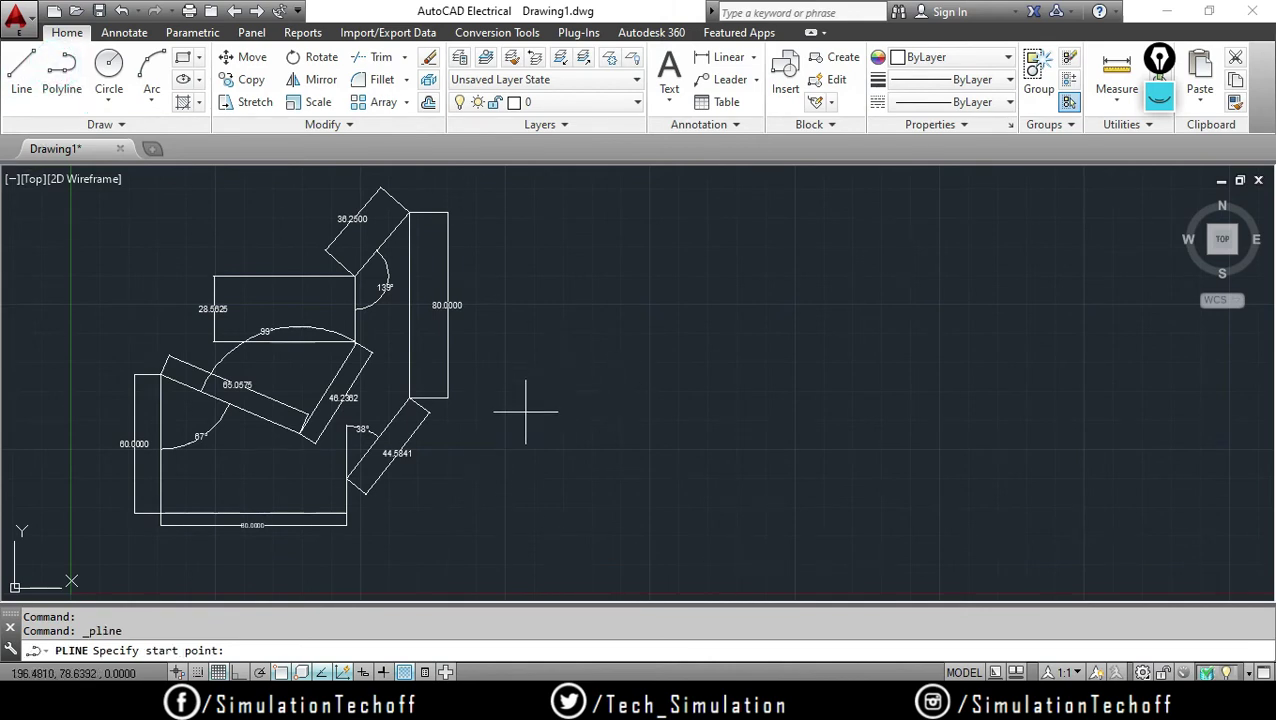
click(564, 396)
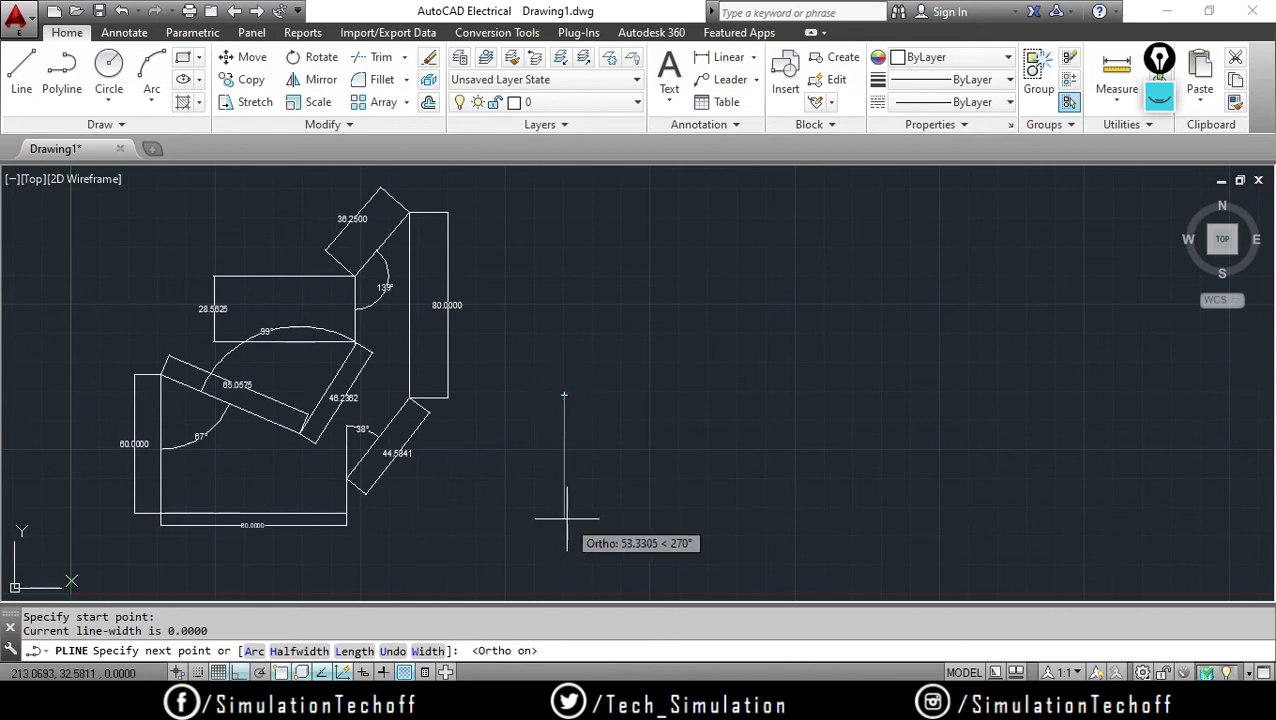
click(564, 518)
click(804, 518)
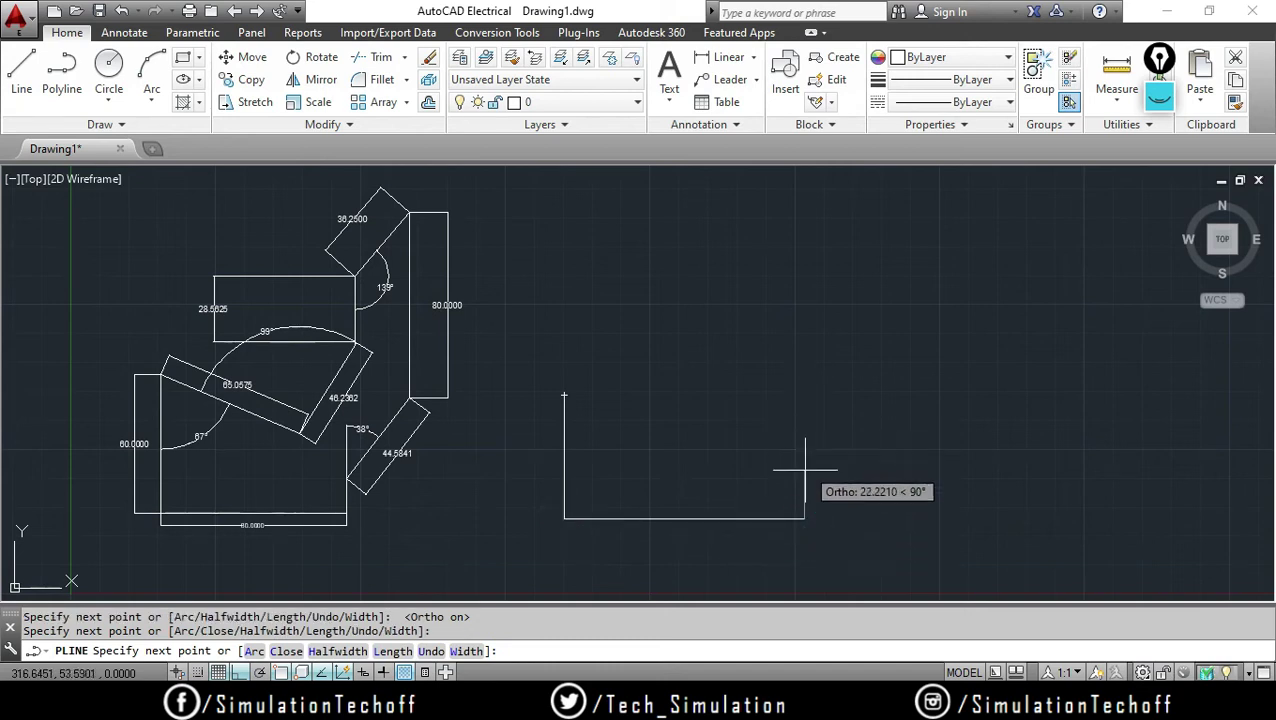
click(804, 470)
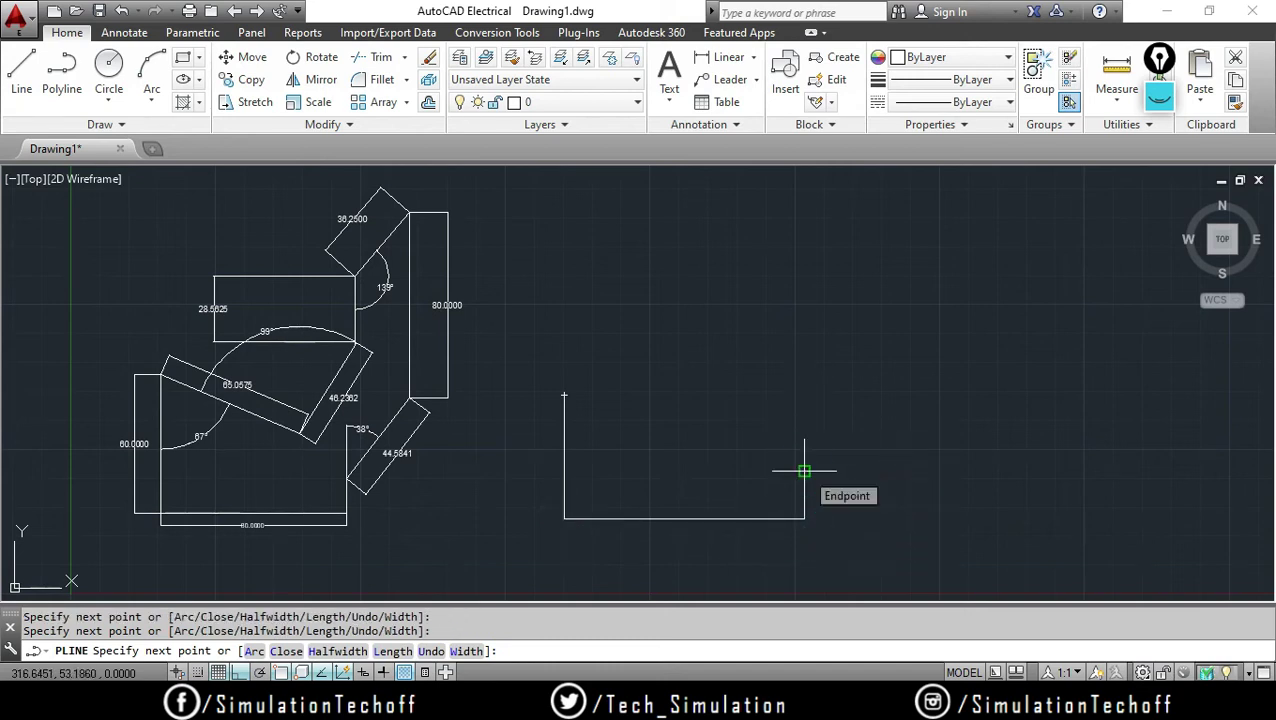
With Ortho off, draw the slanted and vertical edges and close the polyline at its start.
key(F8)
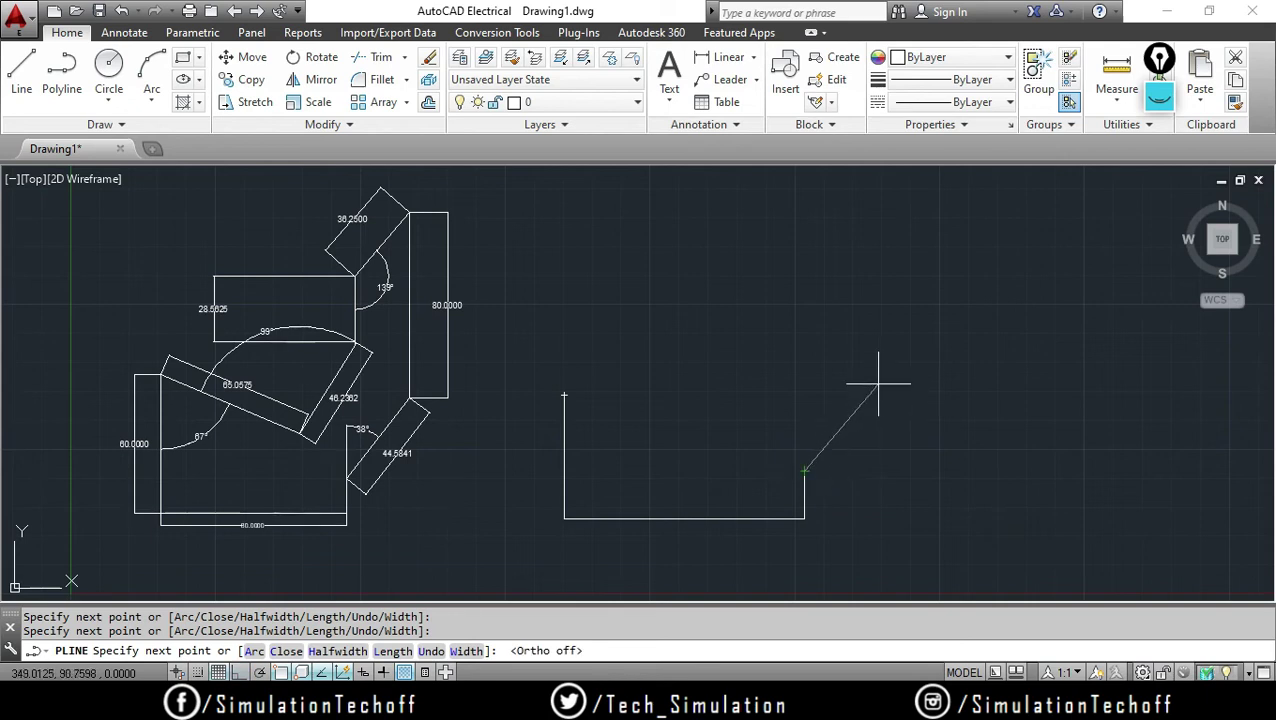
click(877, 384)
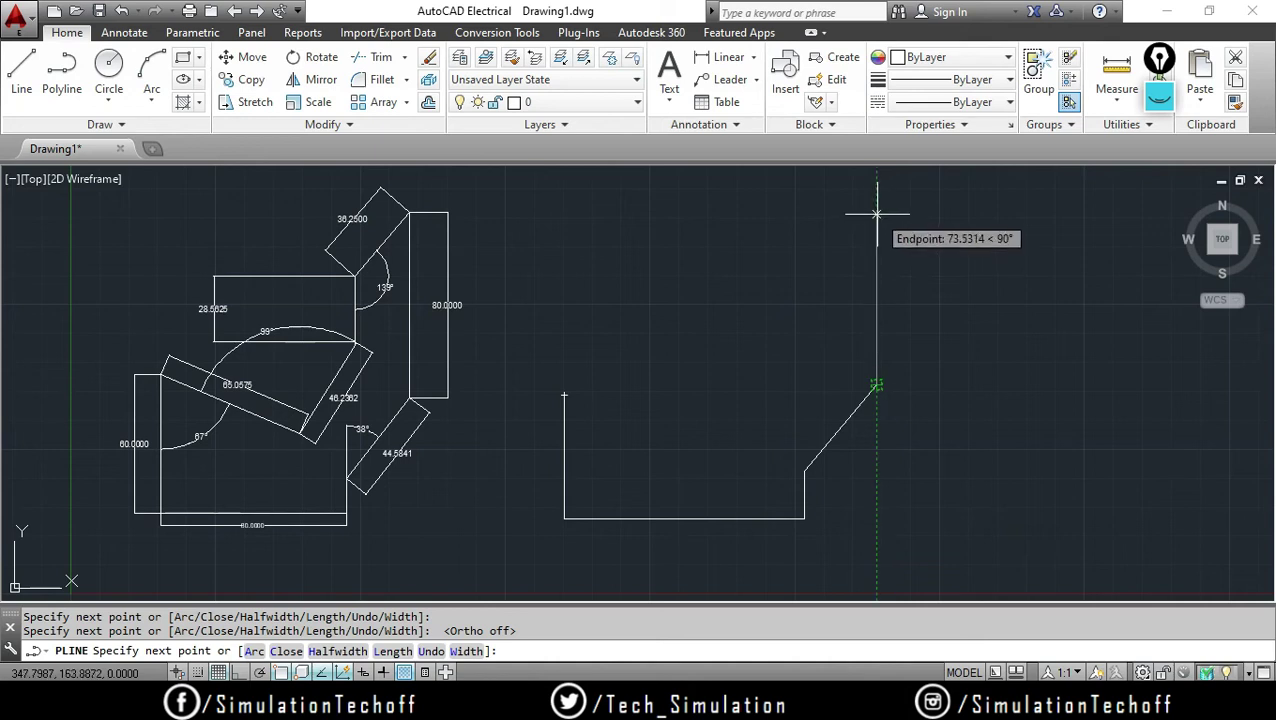
click(876, 212)
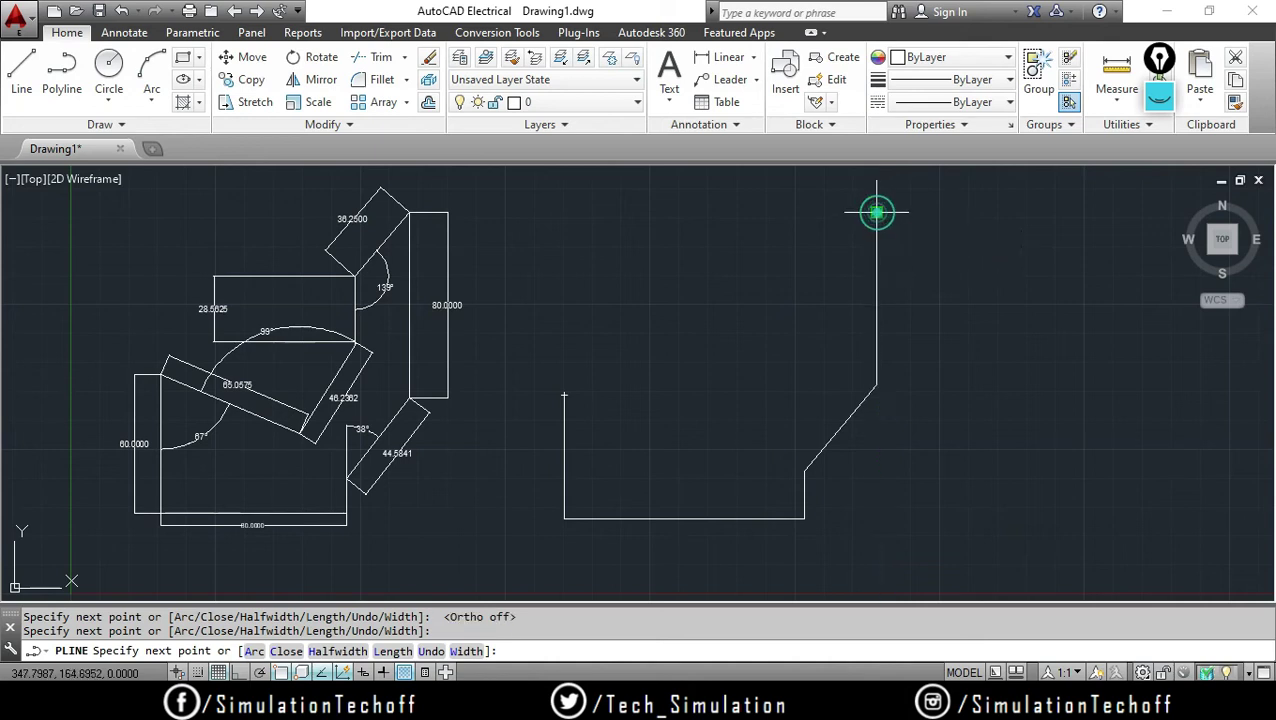
click(797, 277)
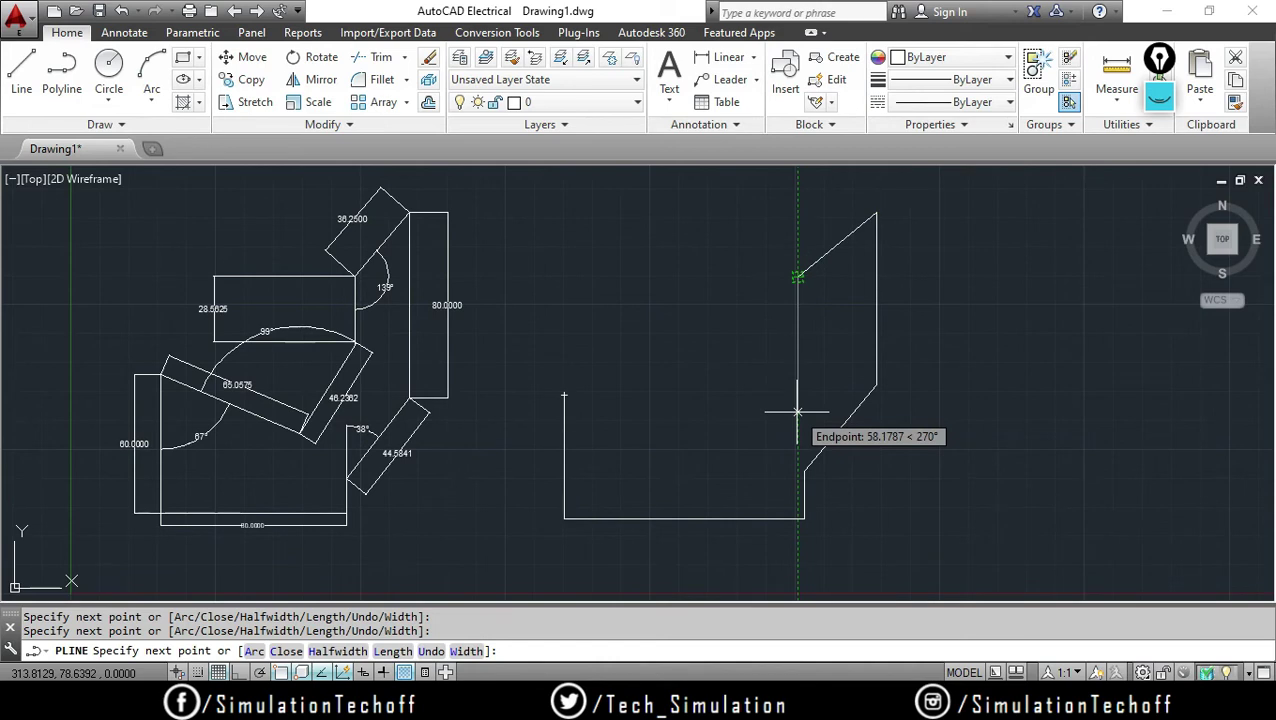
click(797, 362)
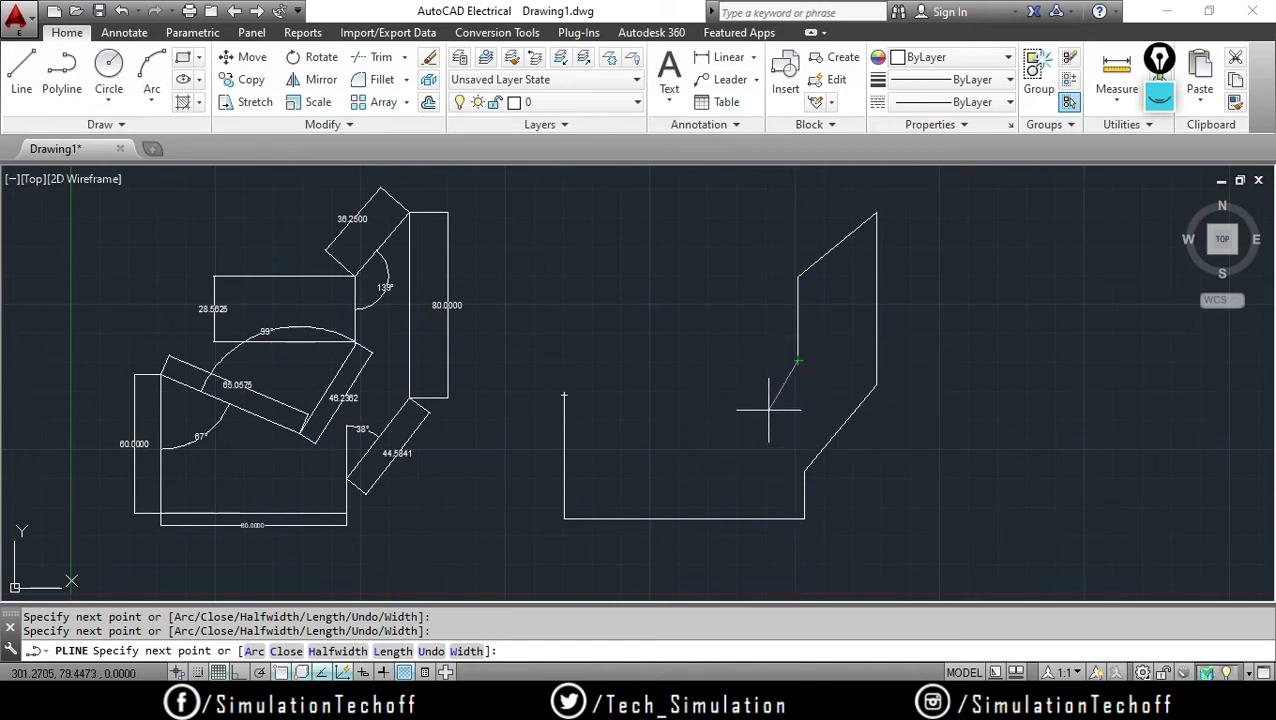
click(764, 422)
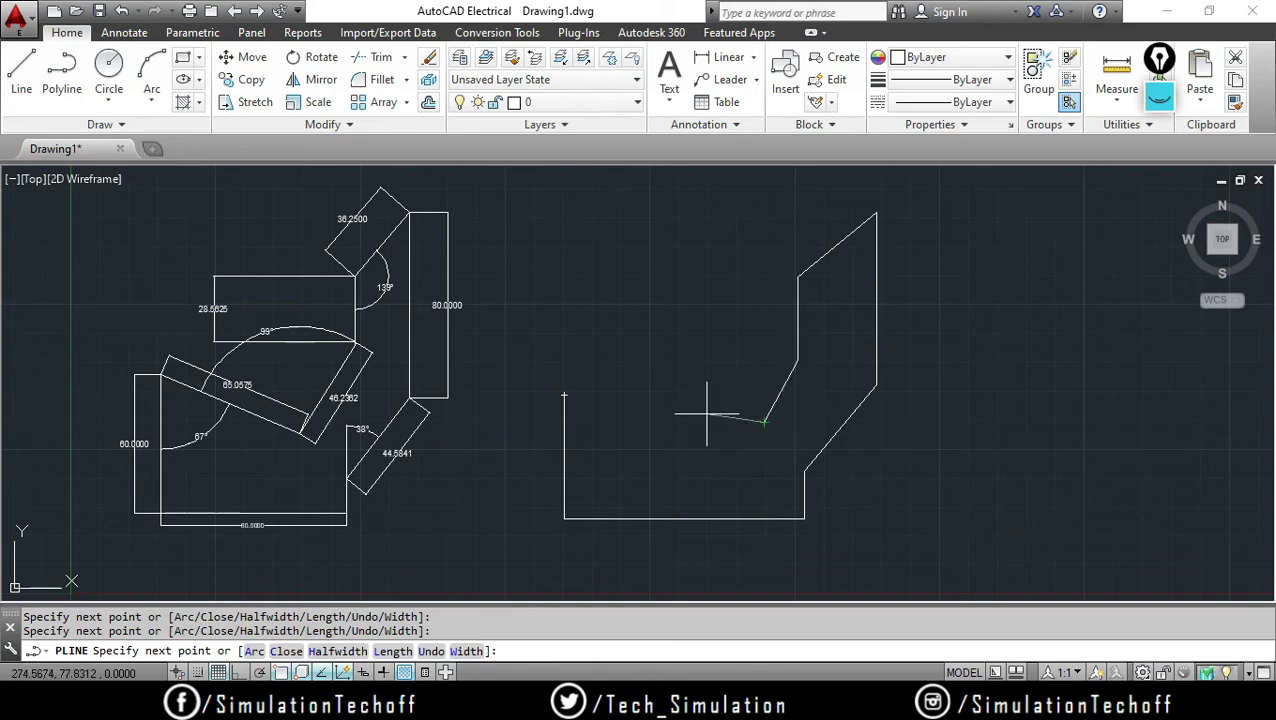
click(564, 396)
key(Escape)
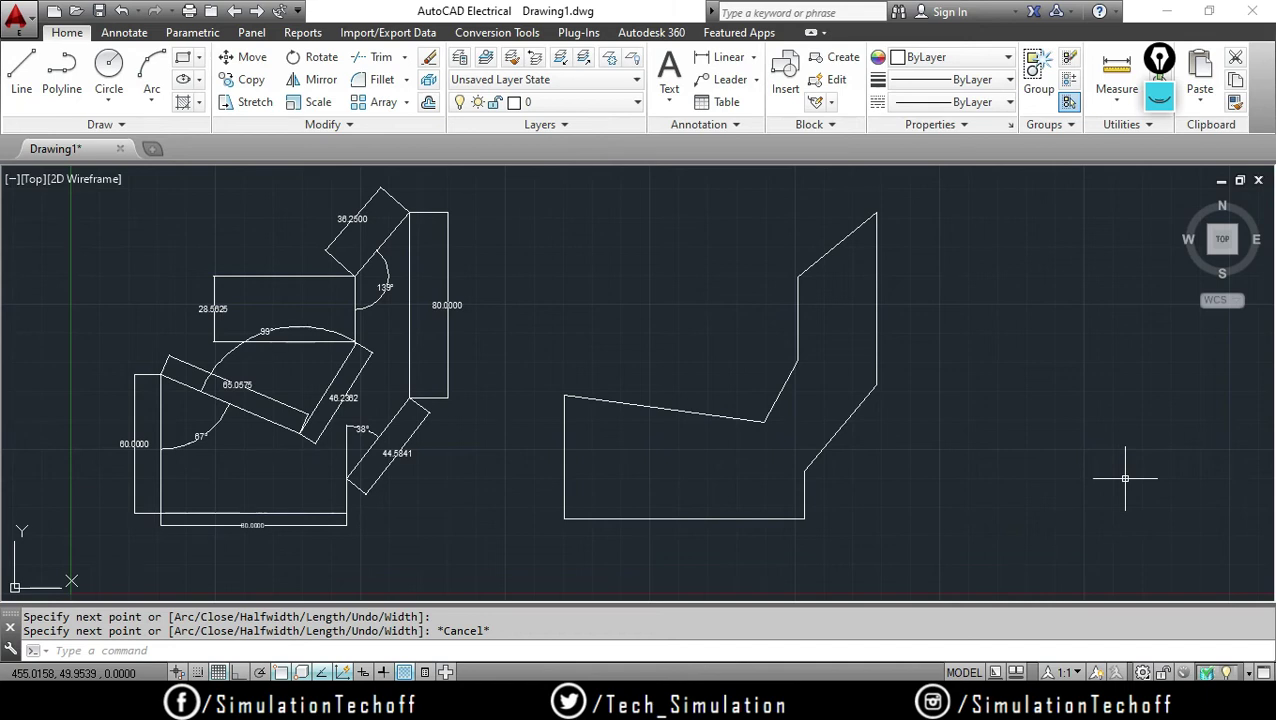
Centre both profiles in the view and bring up the Parametric constraint tools.
scroll(339, 398, up, 2)
scroll(736, 413, down, 2)
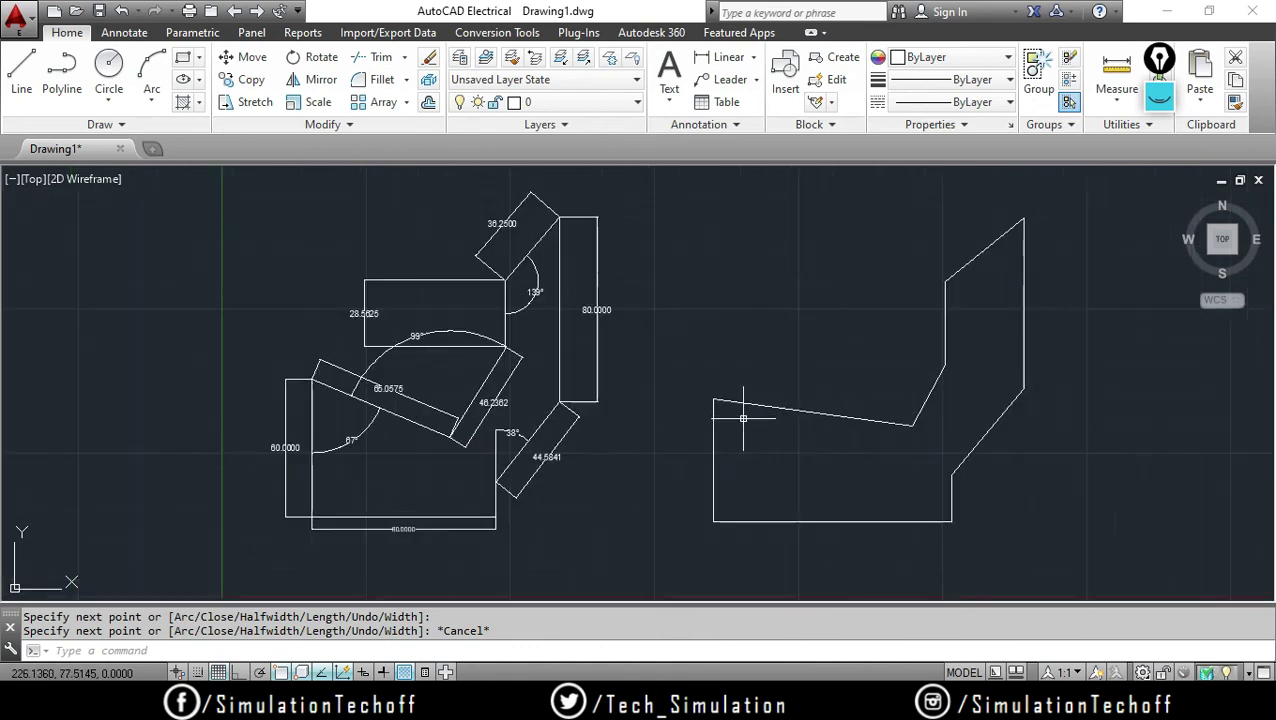
middle_drag(744, 420, 776, 436)
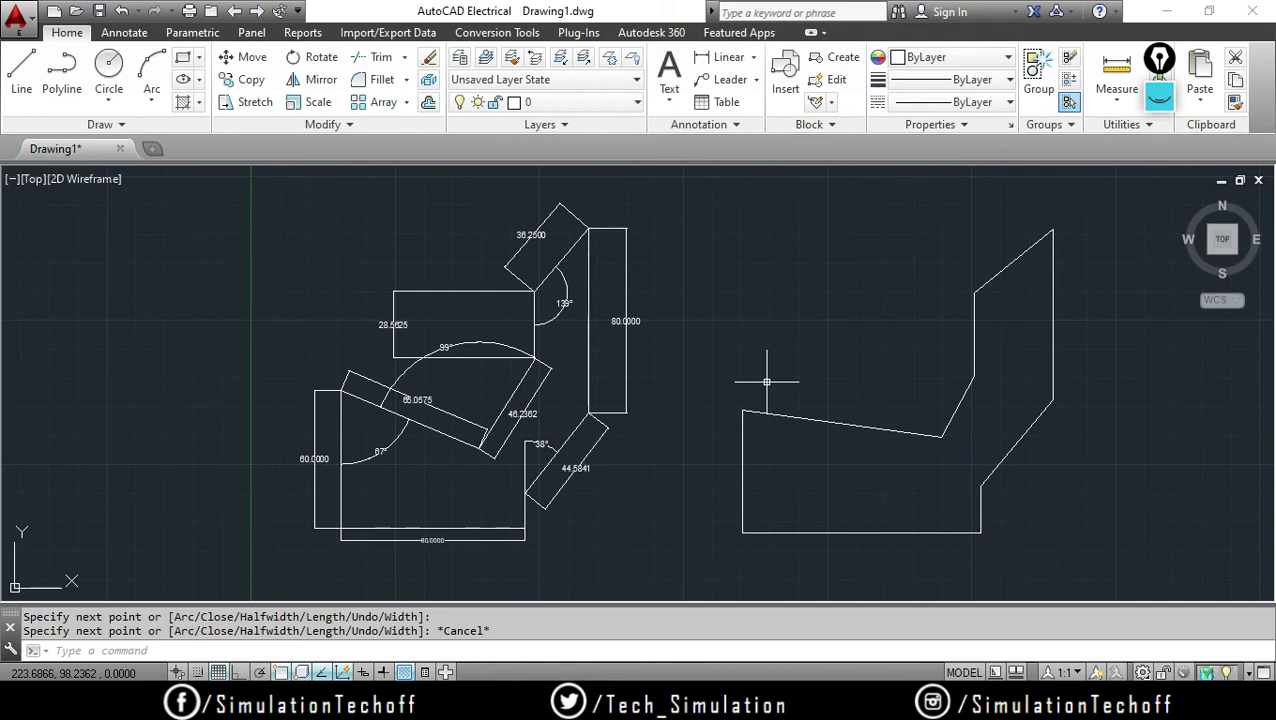
click(193, 33)
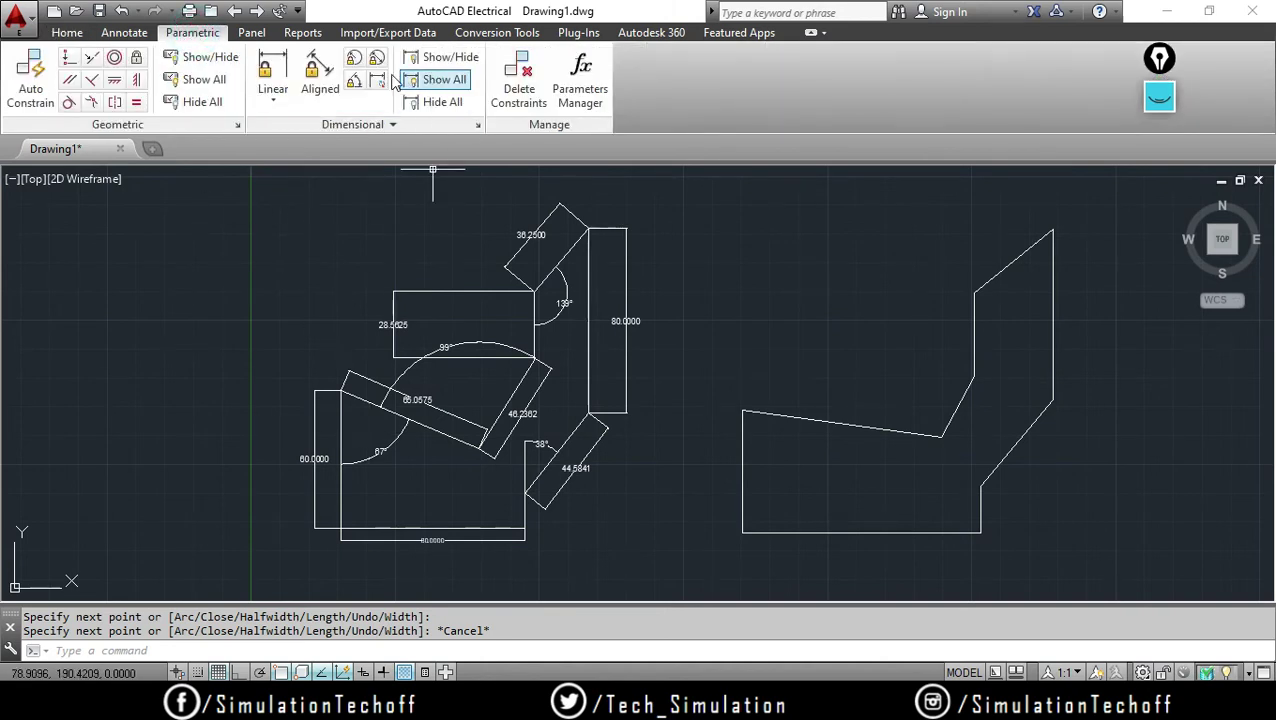
Apply a linear constraint d1 = 80 to the new profile's bottom edge.
click(272, 70)
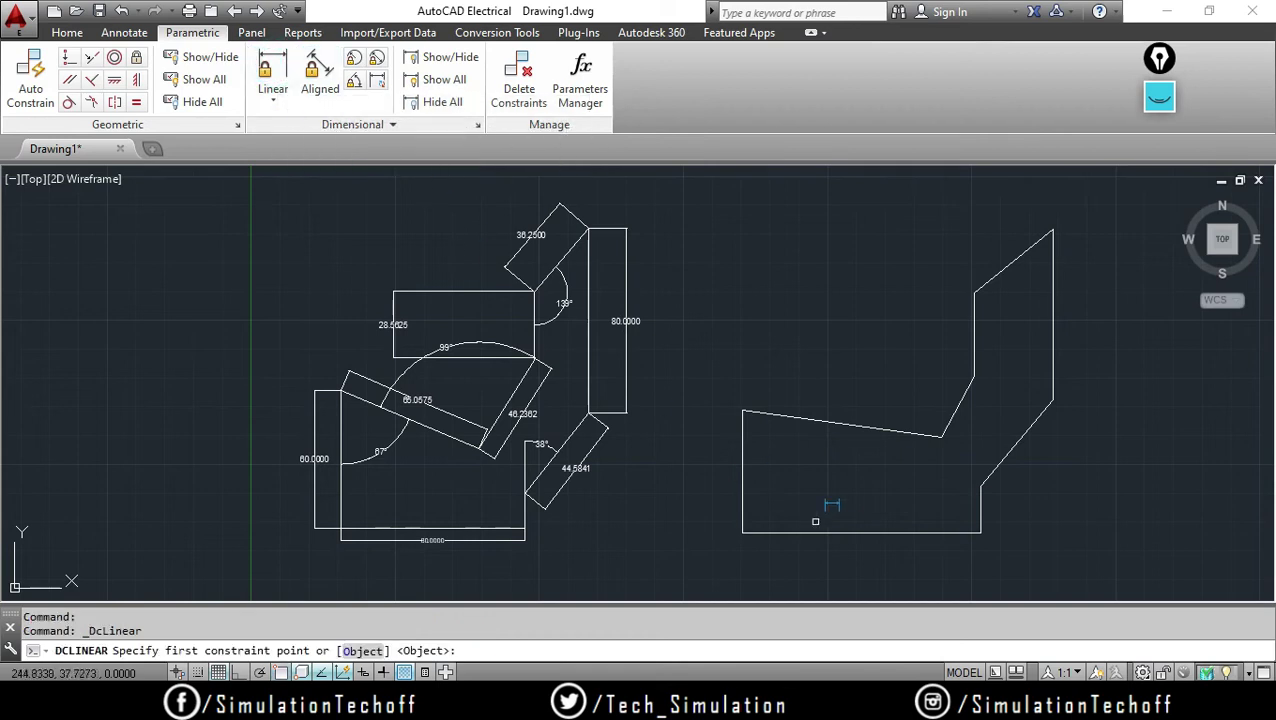
middle_drag(808, 514, 794, 506)
scroll(760, 470, up, 1)
scroll(738, 447, up, 1)
scroll(695, 441, down, 2)
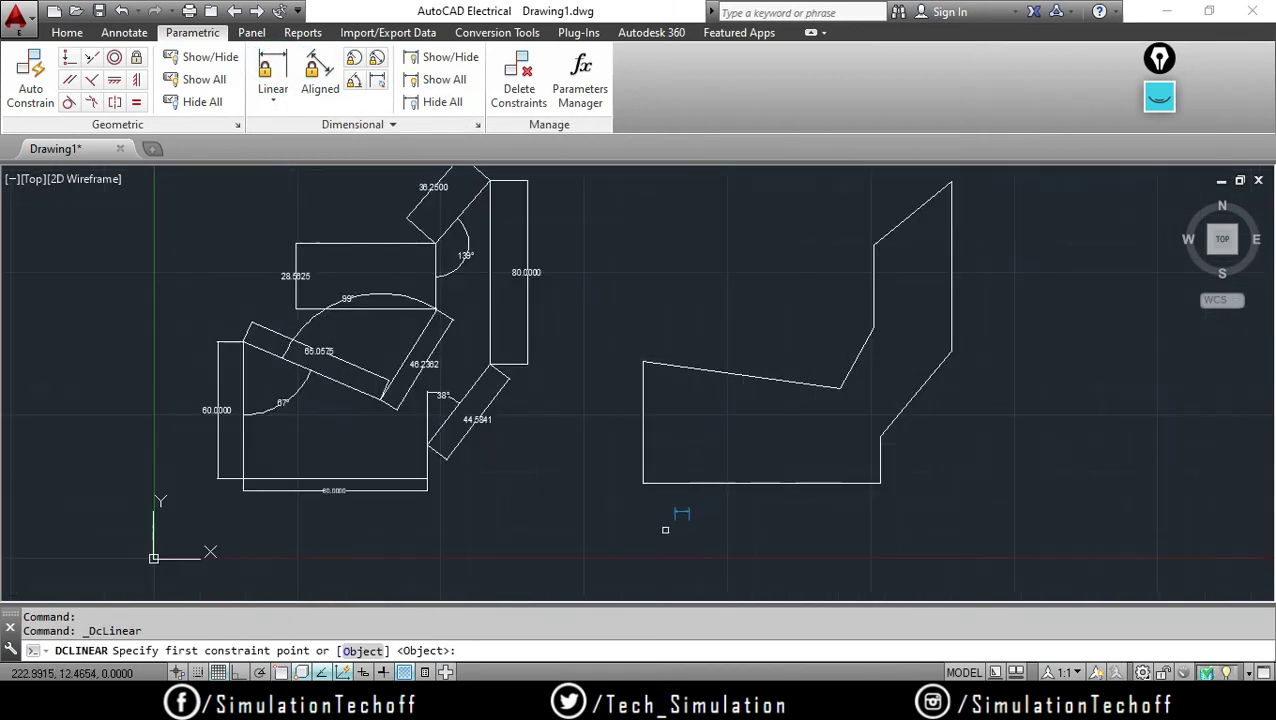
click(643, 483)
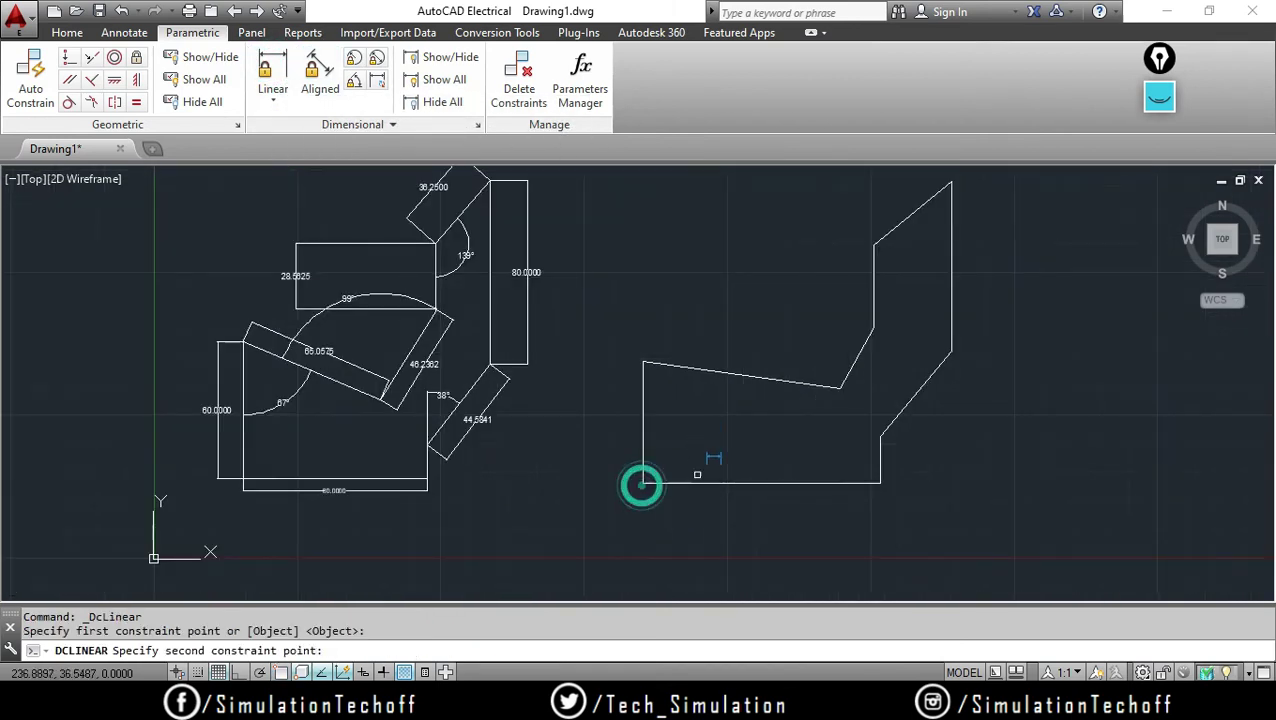
click(880, 484)
click(762, 520)
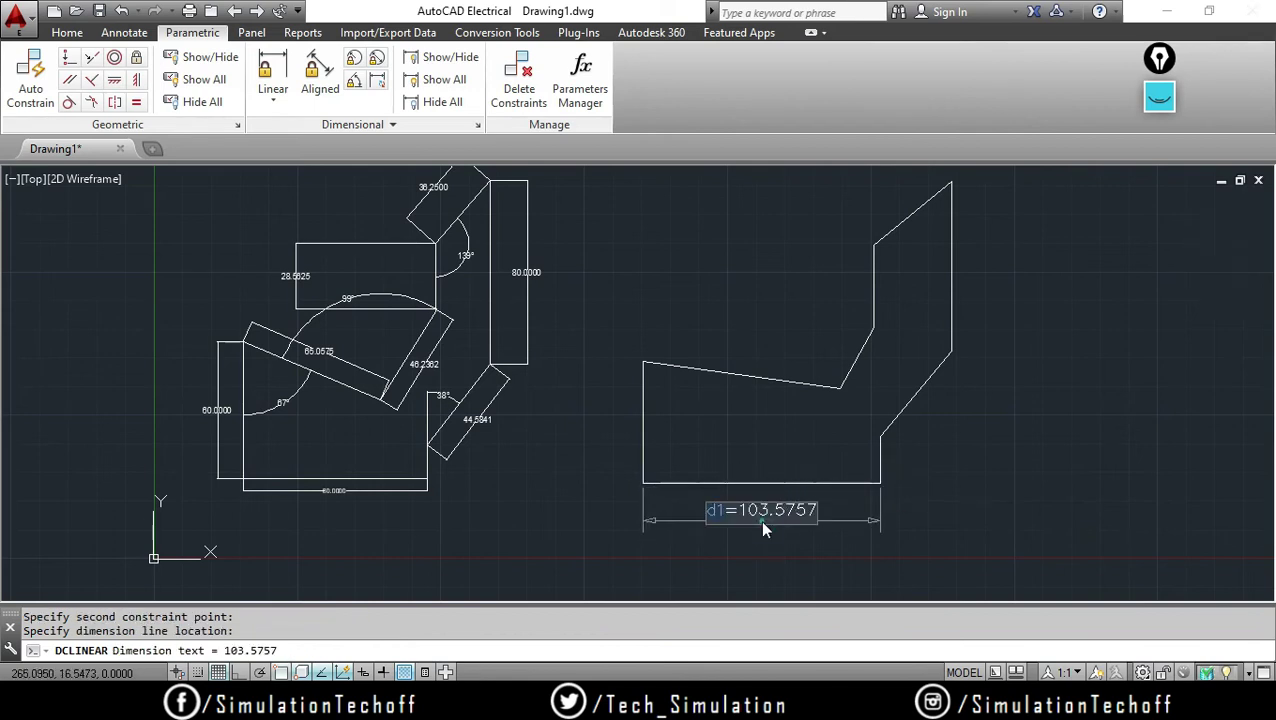
drag(737, 511, 816, 512)
text(80)
key(Return)
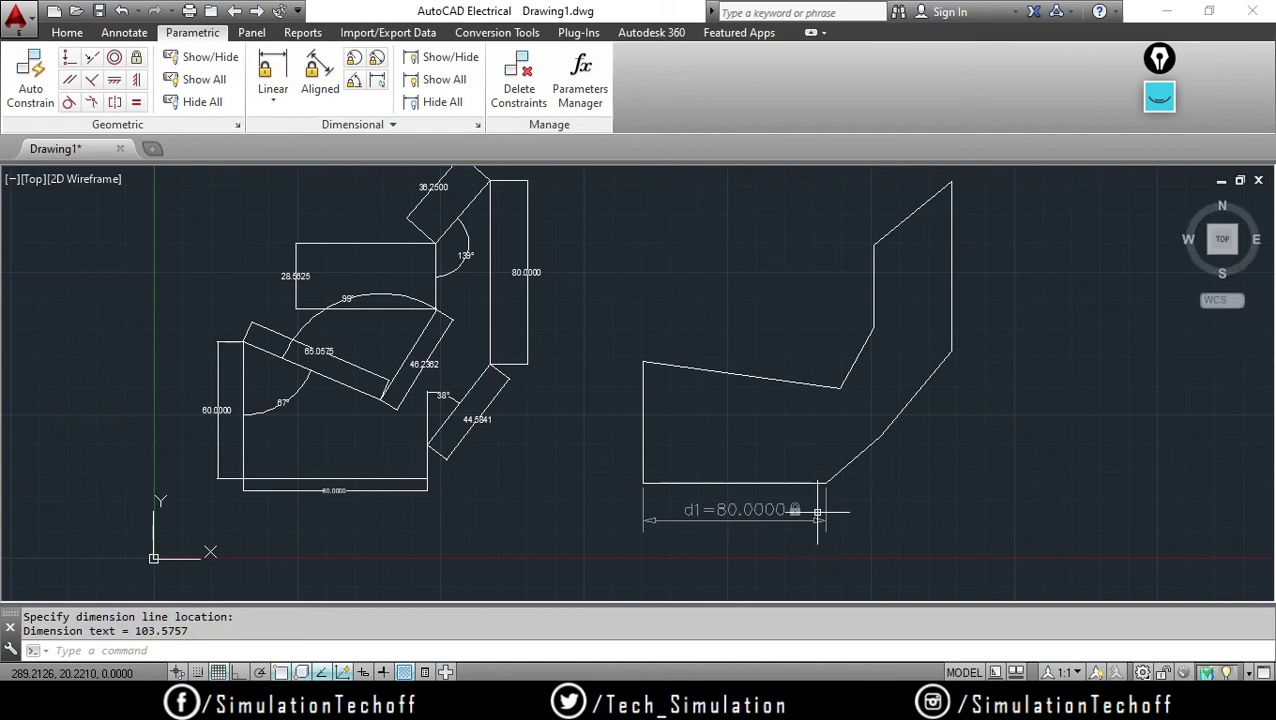
Recentre the view and select the new profile to inspect it.
scroll(936, 483, up, 2)
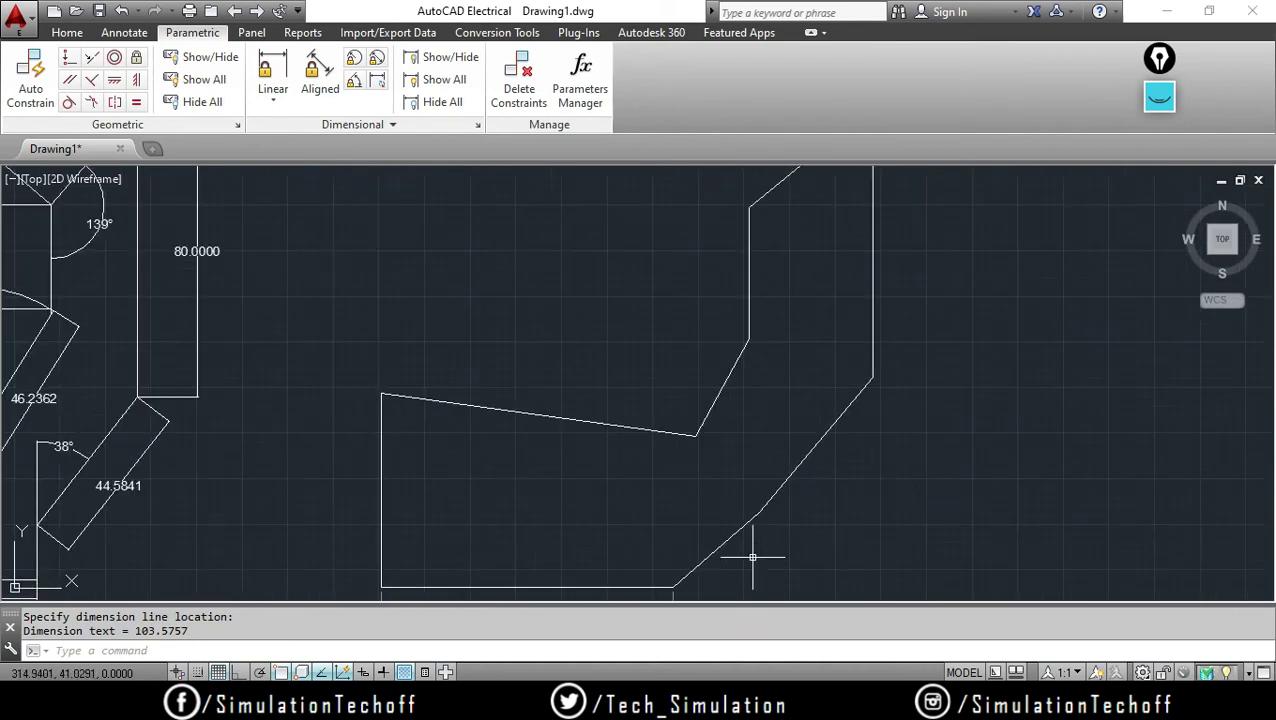
middle_drag(755, 555, 783, 490)
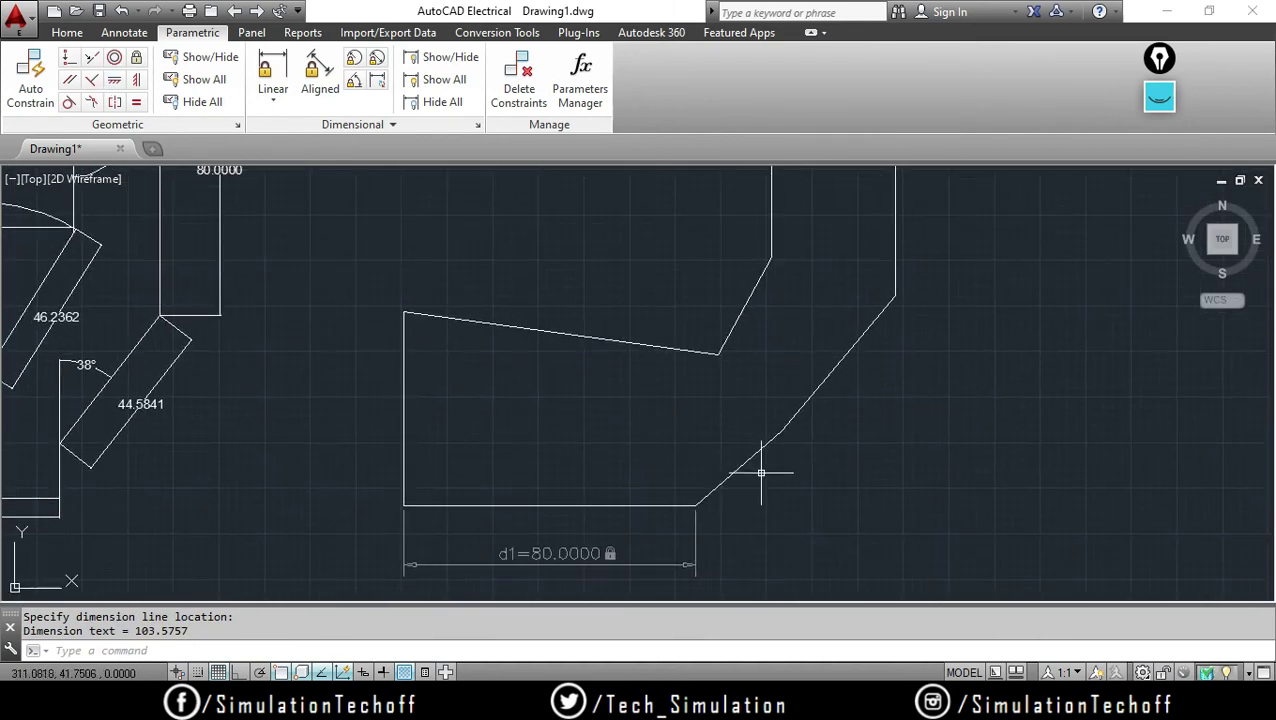
click(744, 463)
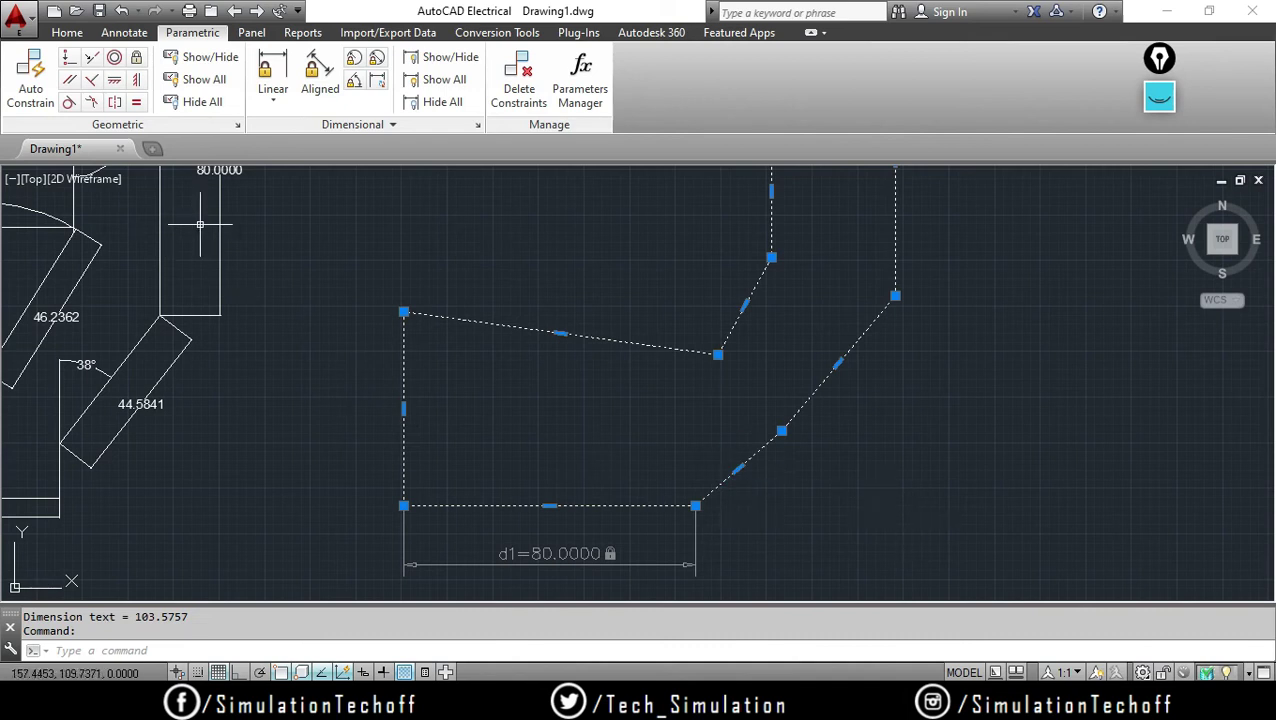
key(Escape)
click(748, 462)
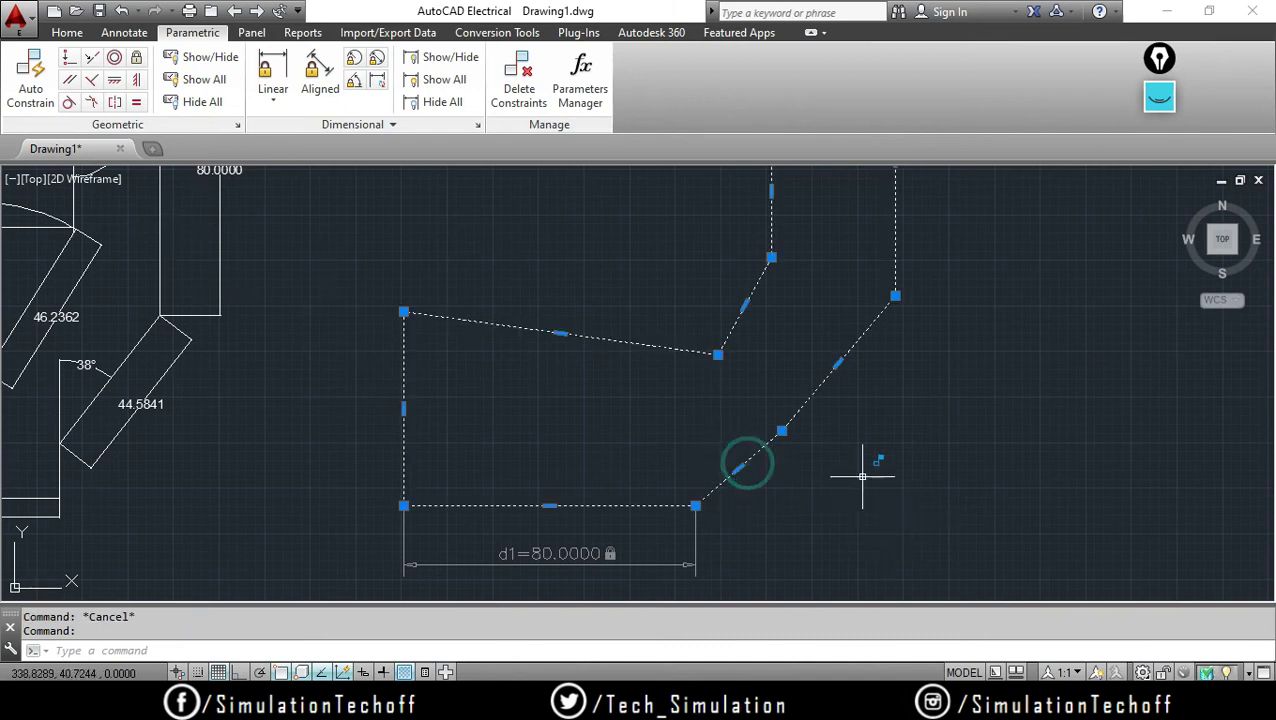
key(Escape)
scroll(778, 464, down, 2)
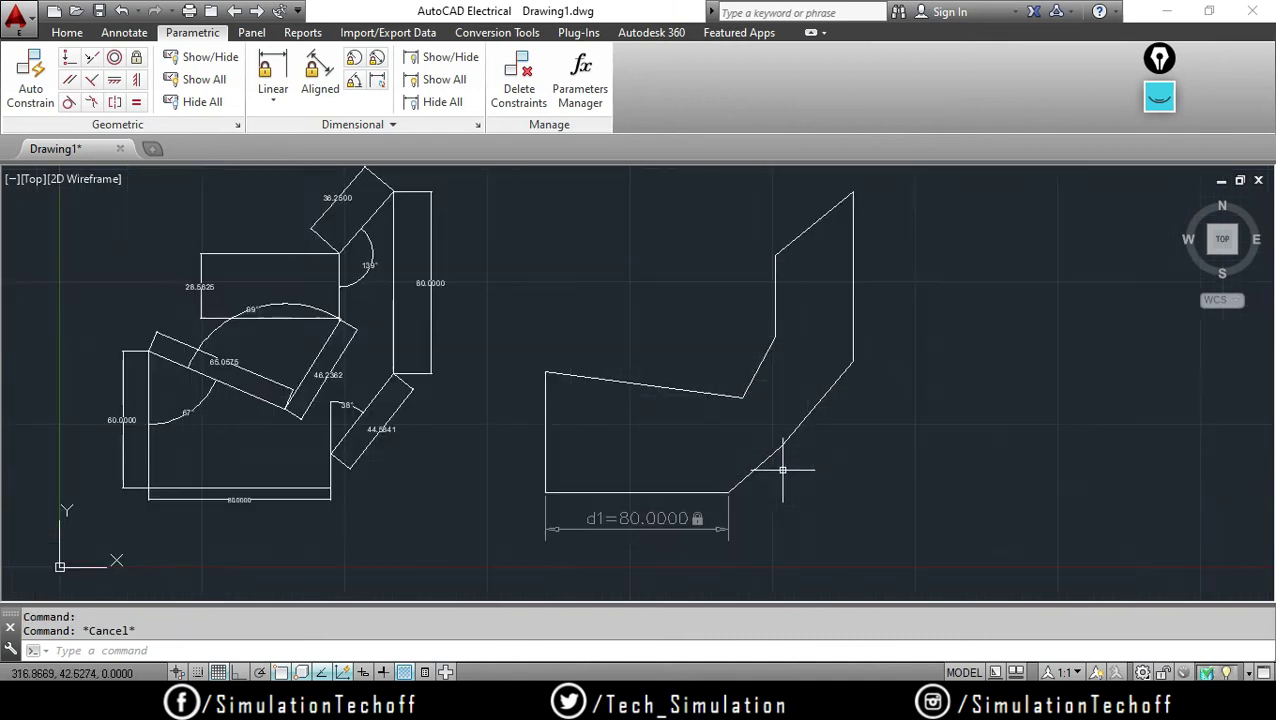
middle_drag(760, 401, 755, 438)
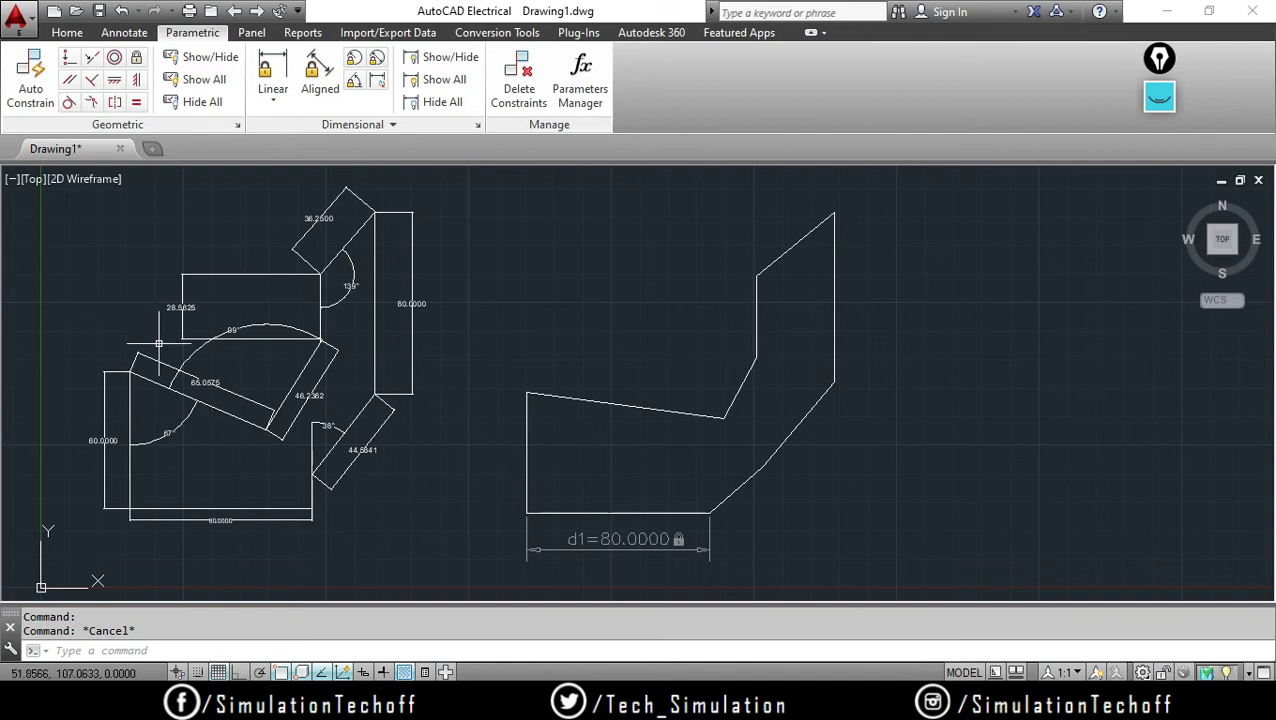
Apply a linear constraint d2 = 60 to the profile's left vertical edge.
click(277, 78)
click(530, 399)
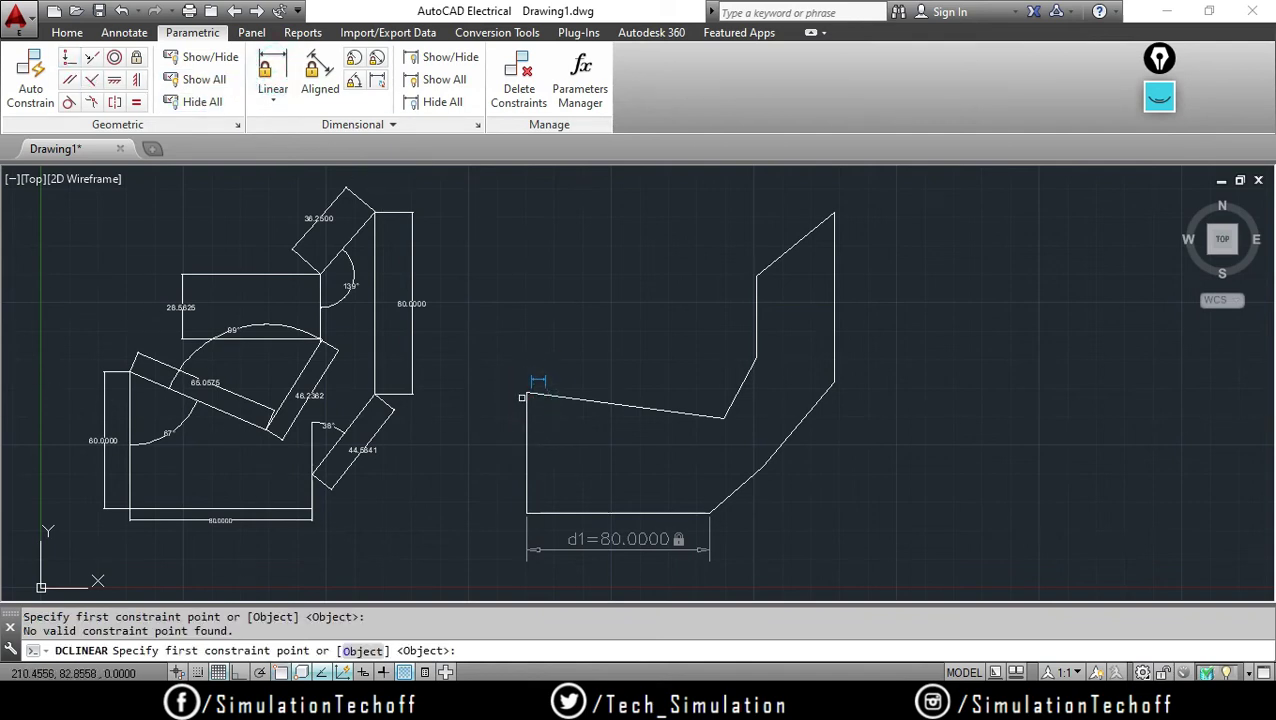
click(531, 398)
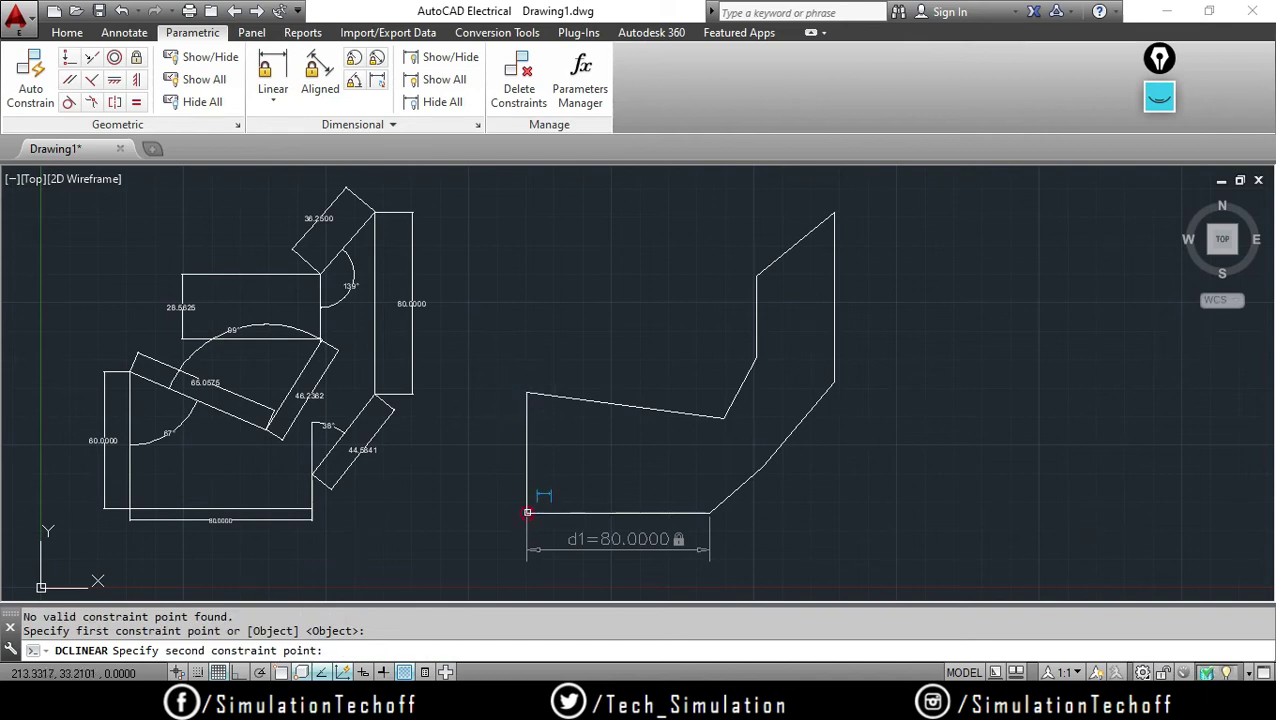
click(527, 512)
click(475, 473)
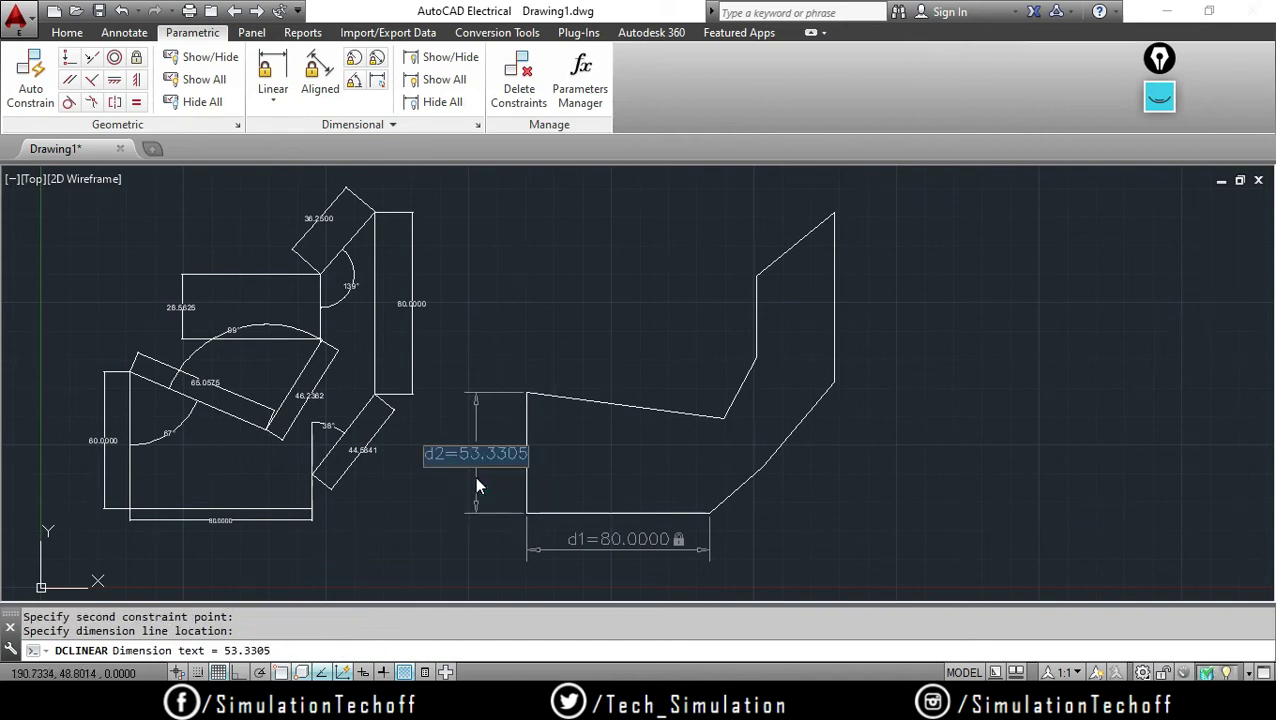
key(Return)
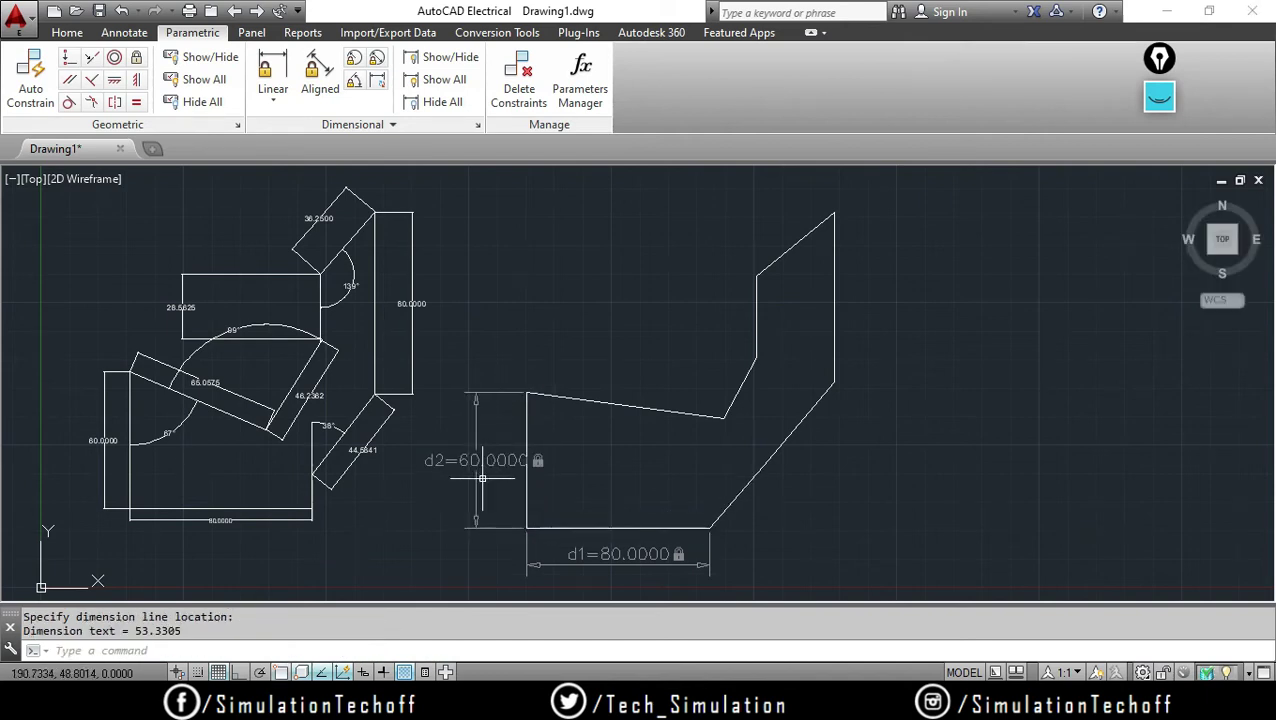
key(Escape)
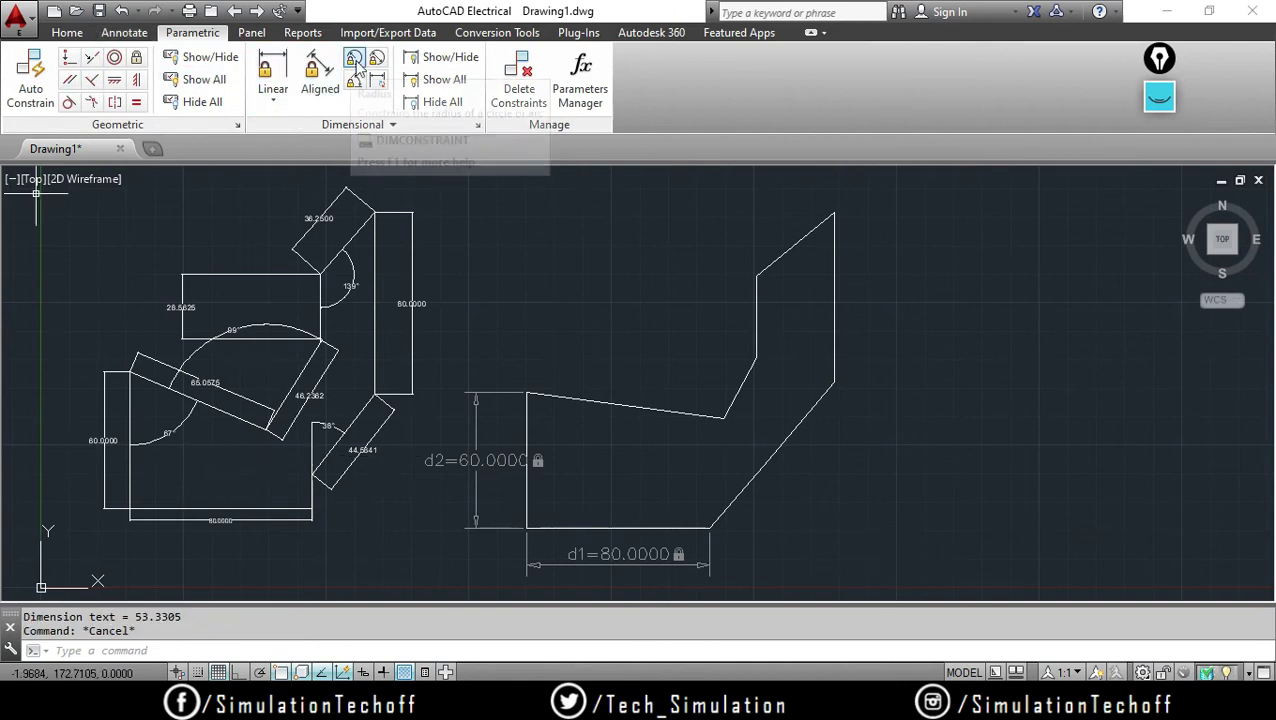
Add angular constraint ang1 = 67° between the left edge and the slanted top edge.
click(355, 81)
click(526, 426)
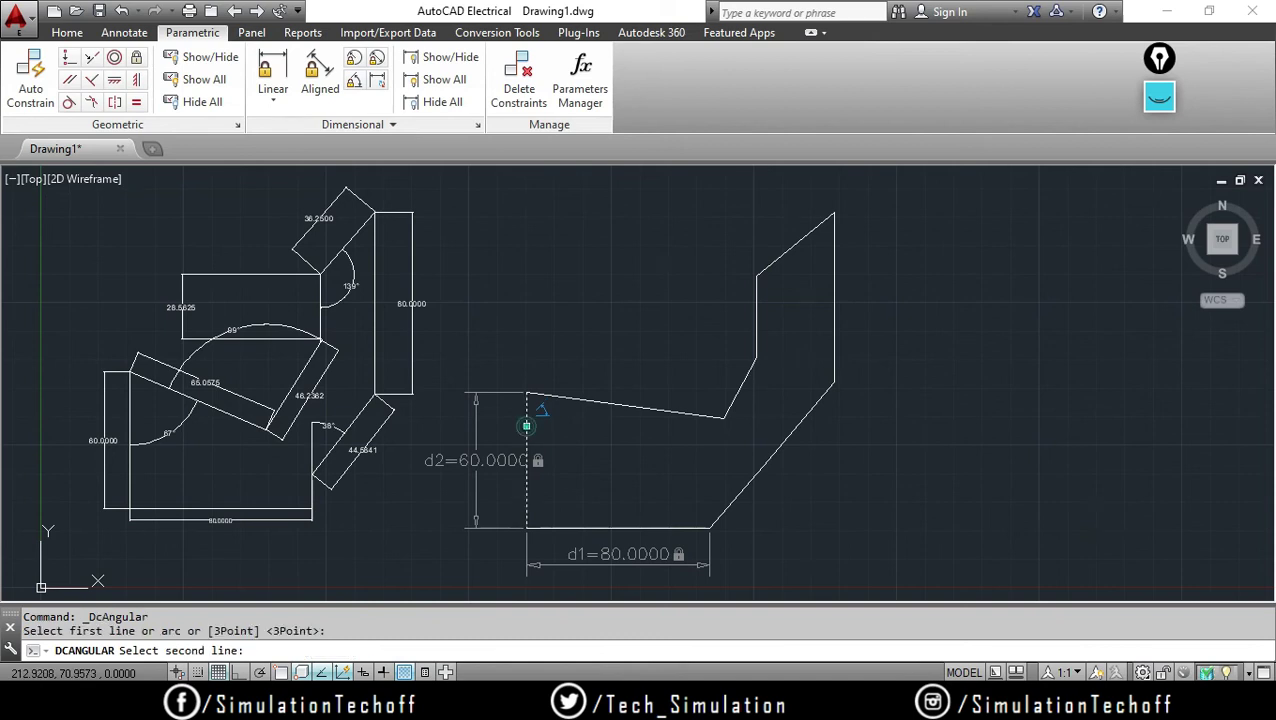
click(576, 399)
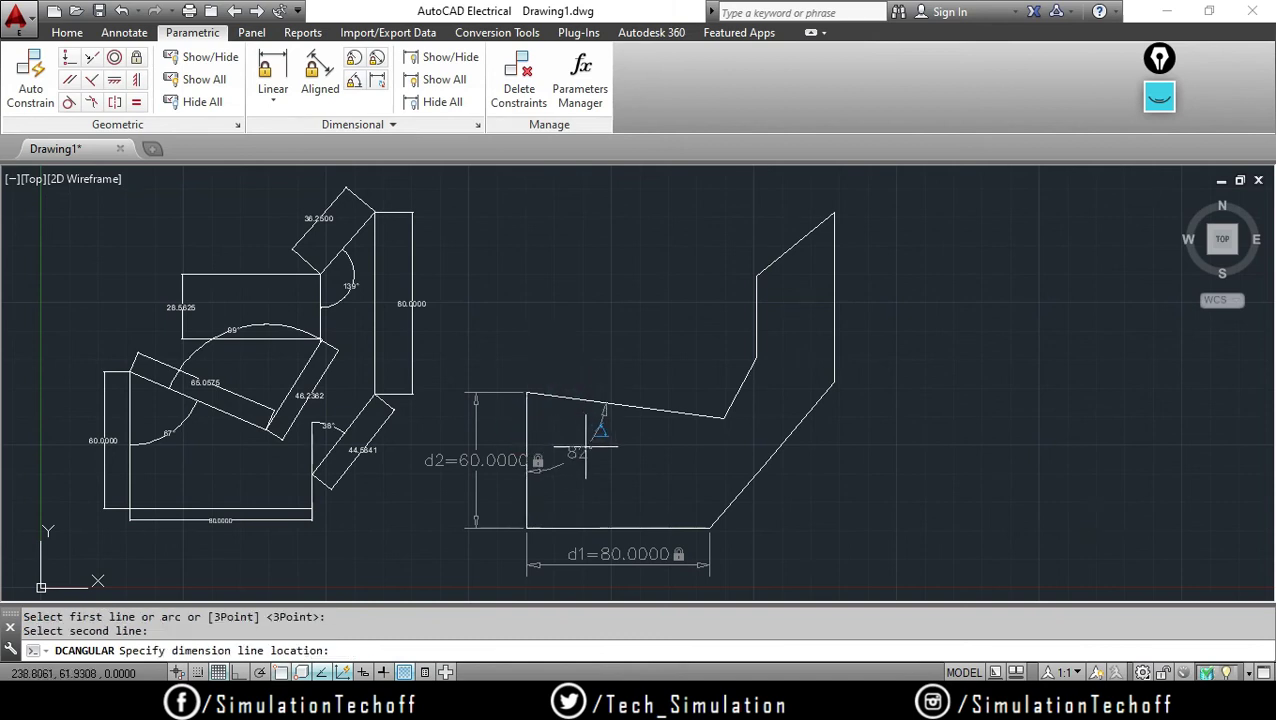
click(586, 451)
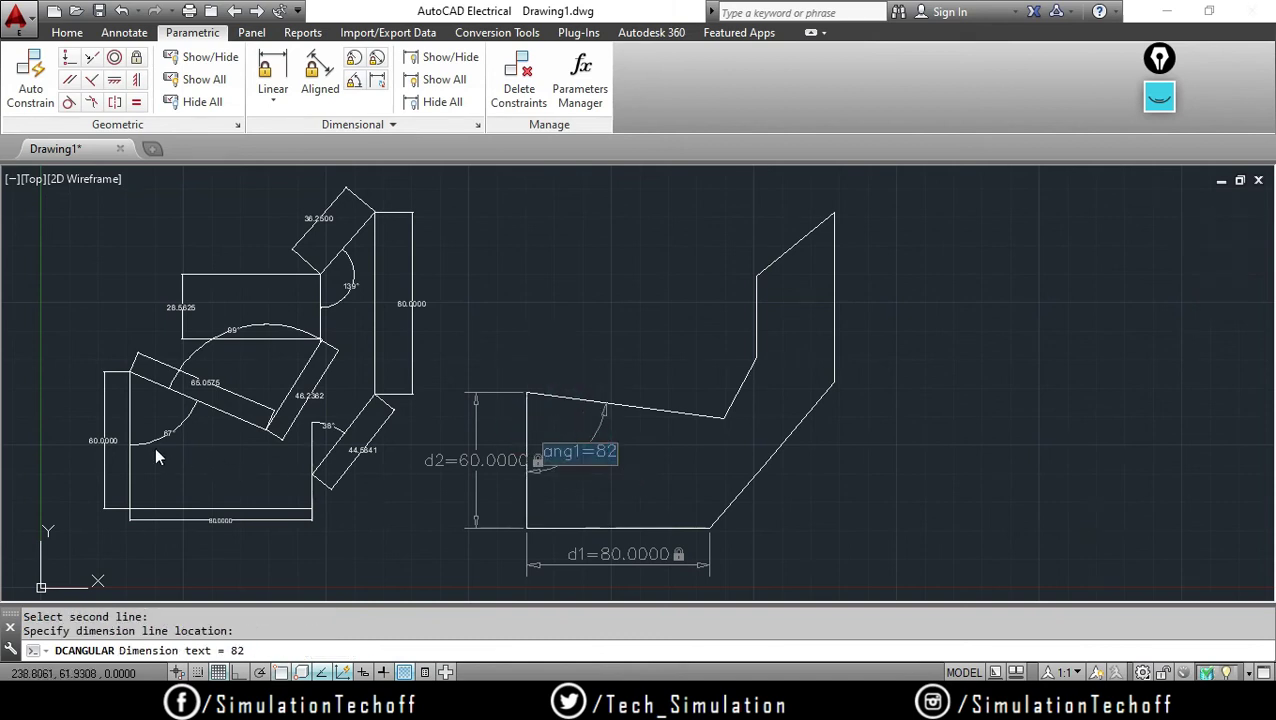
scroll(155, 457, up, 4)
scroll(155, 457, down, 2)
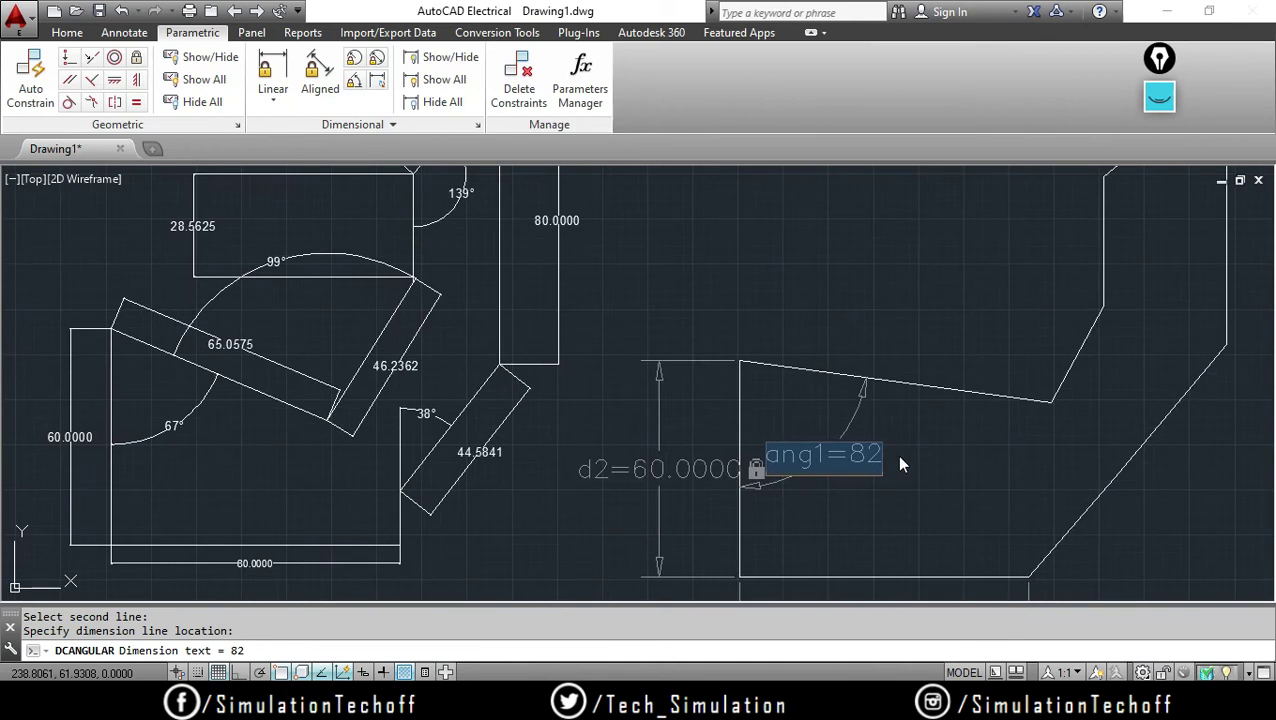
text(67)
key(Return)
key(Escape)
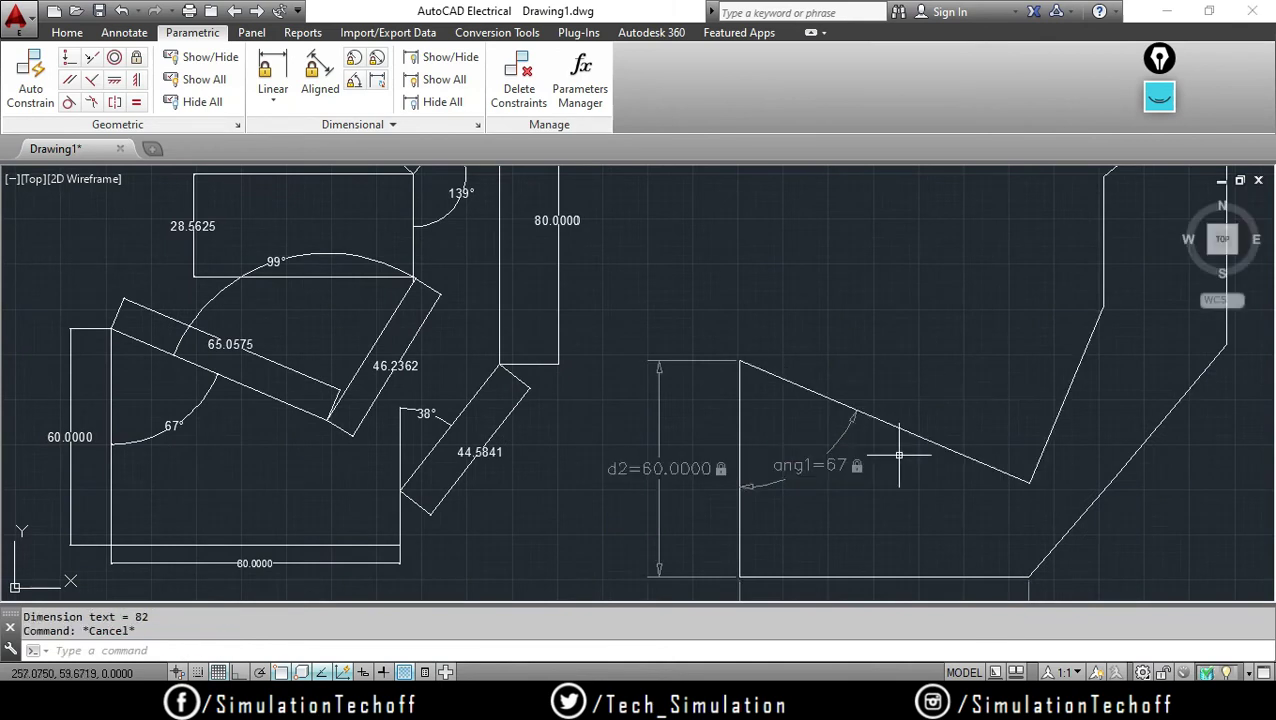
Apply an aligned constraint d3 = 65 to the slanted top edge.
click(320, 73)
click(742, 361)
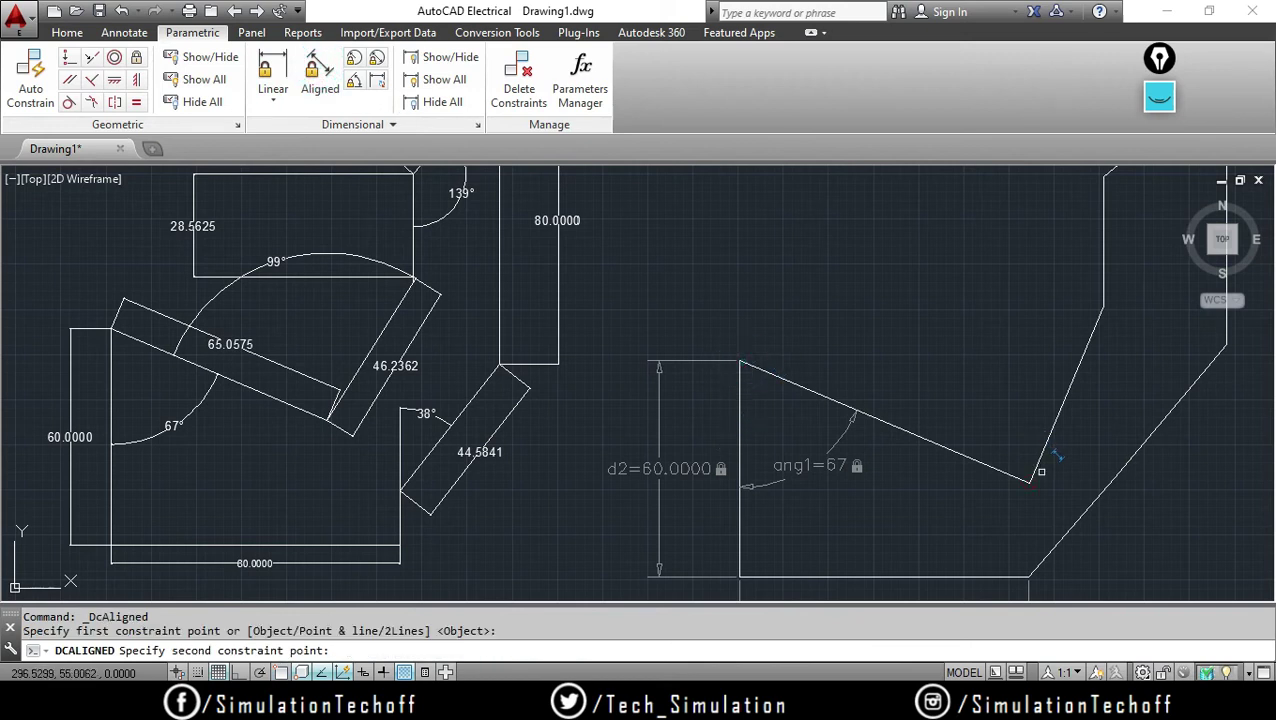
click(1030, 479)
click(942, 355)
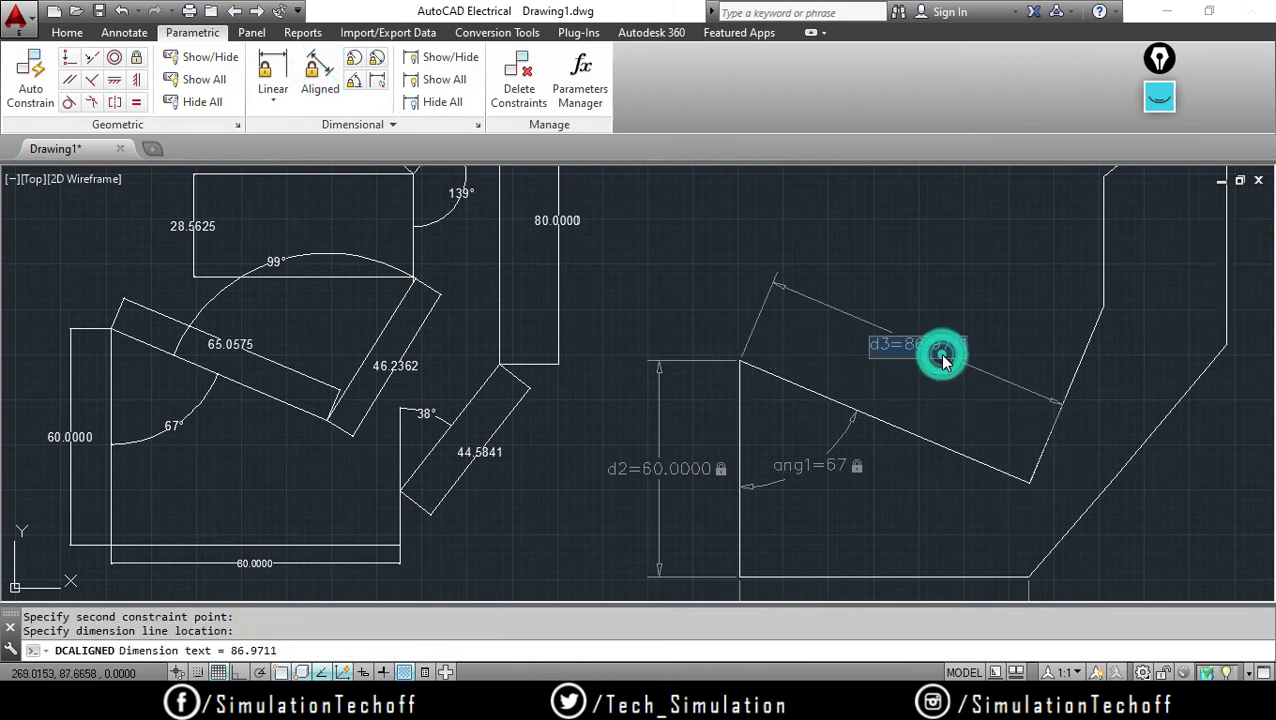
text(65)
key(Return)
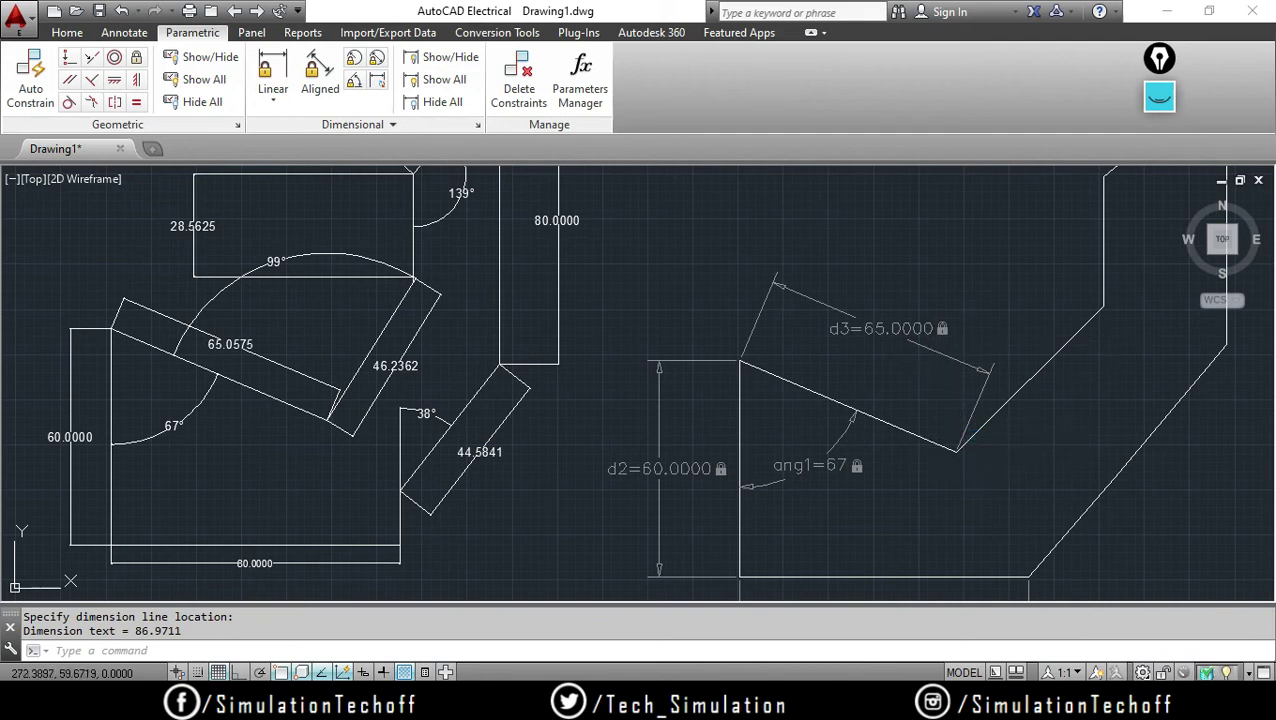
key(Escape)
Apply an aligned constraint d4 = 45 to the next diagonal edge.
click(318, 70)
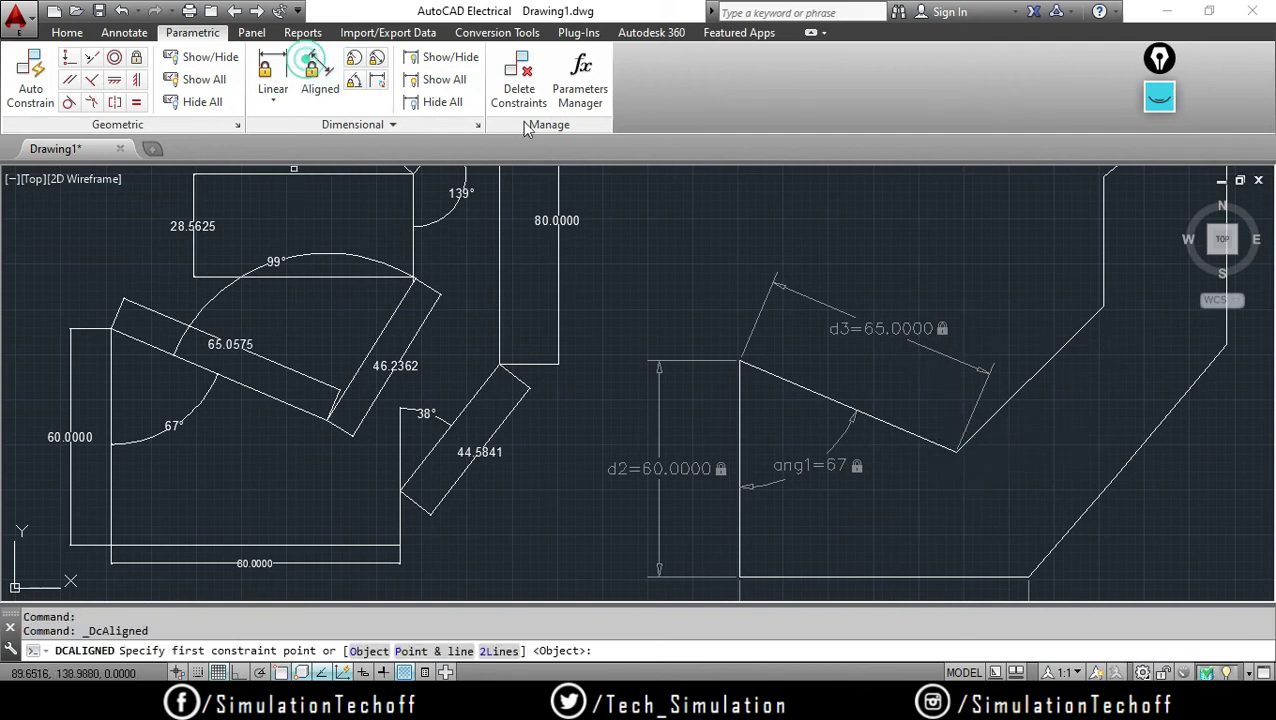
click(956, 446)
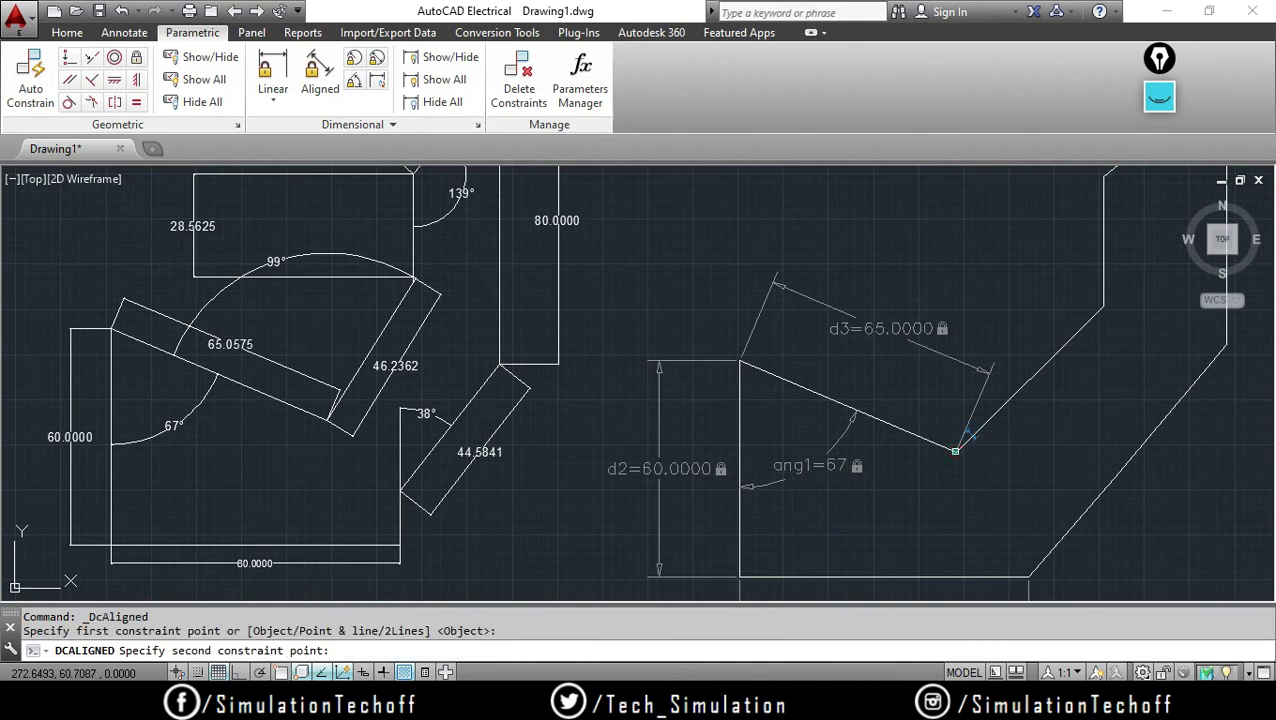
click(1102, 311)
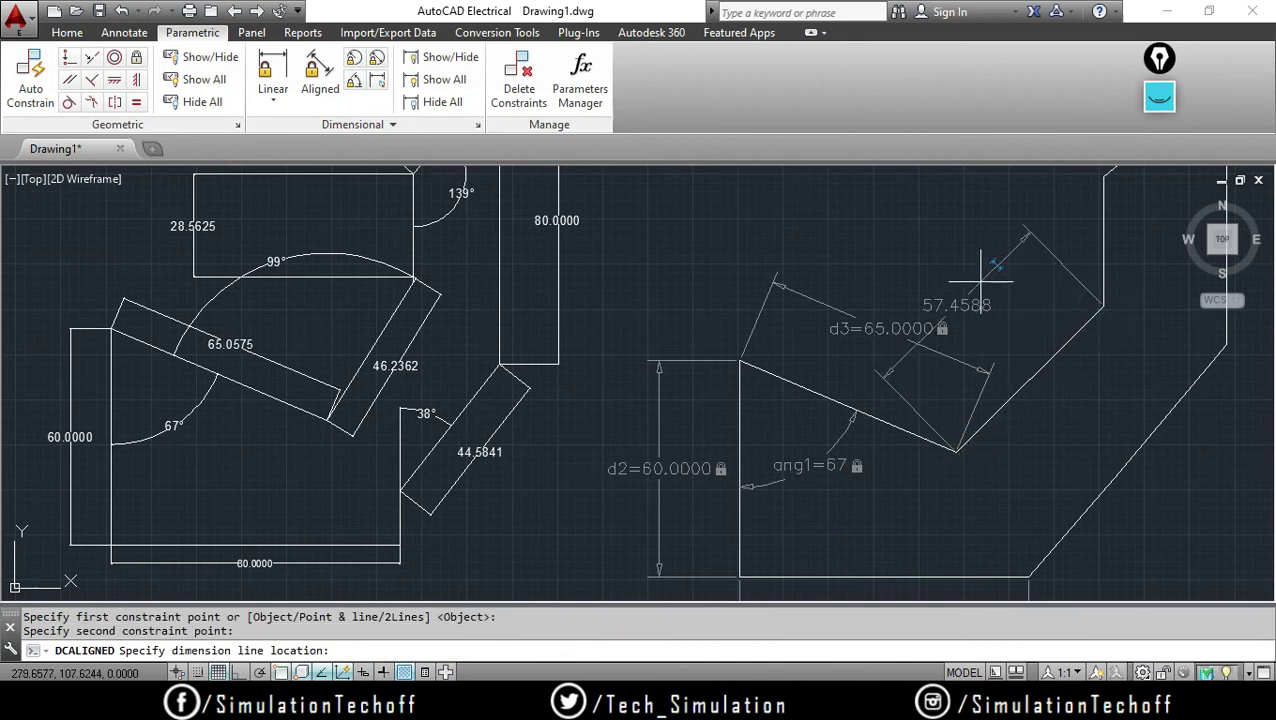
click(1077, 415)
text(45)
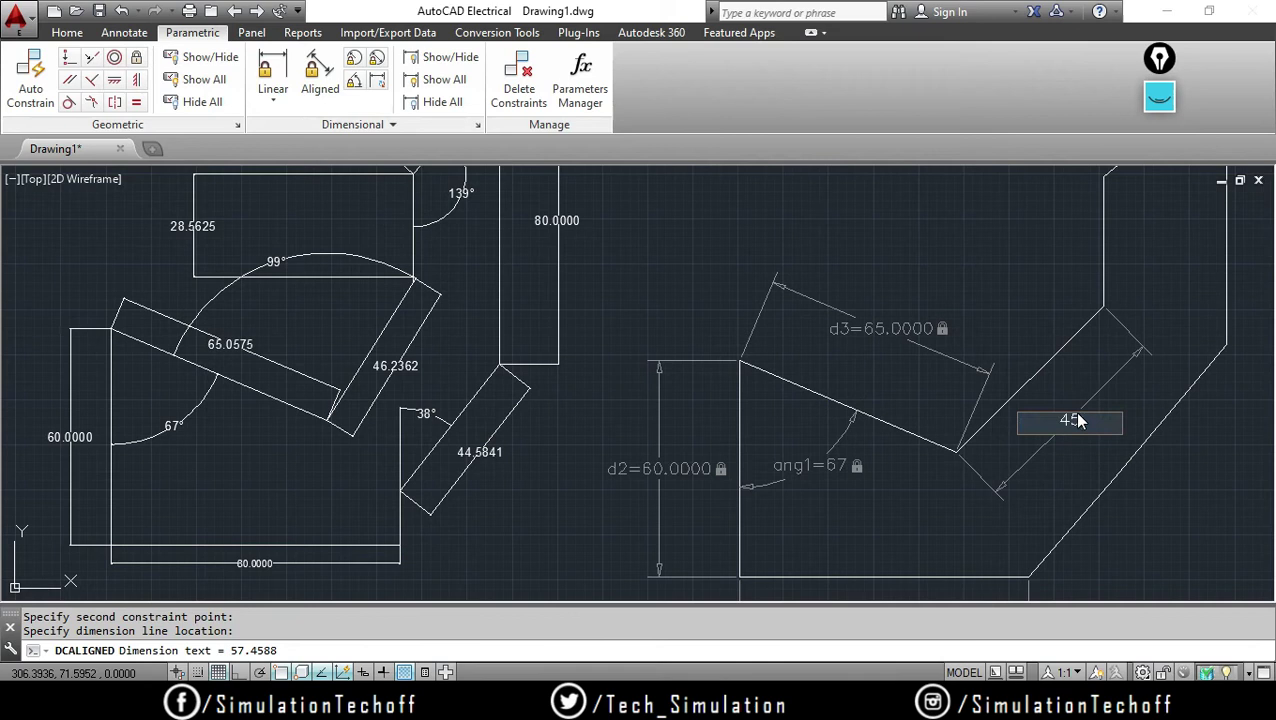
key(Return)
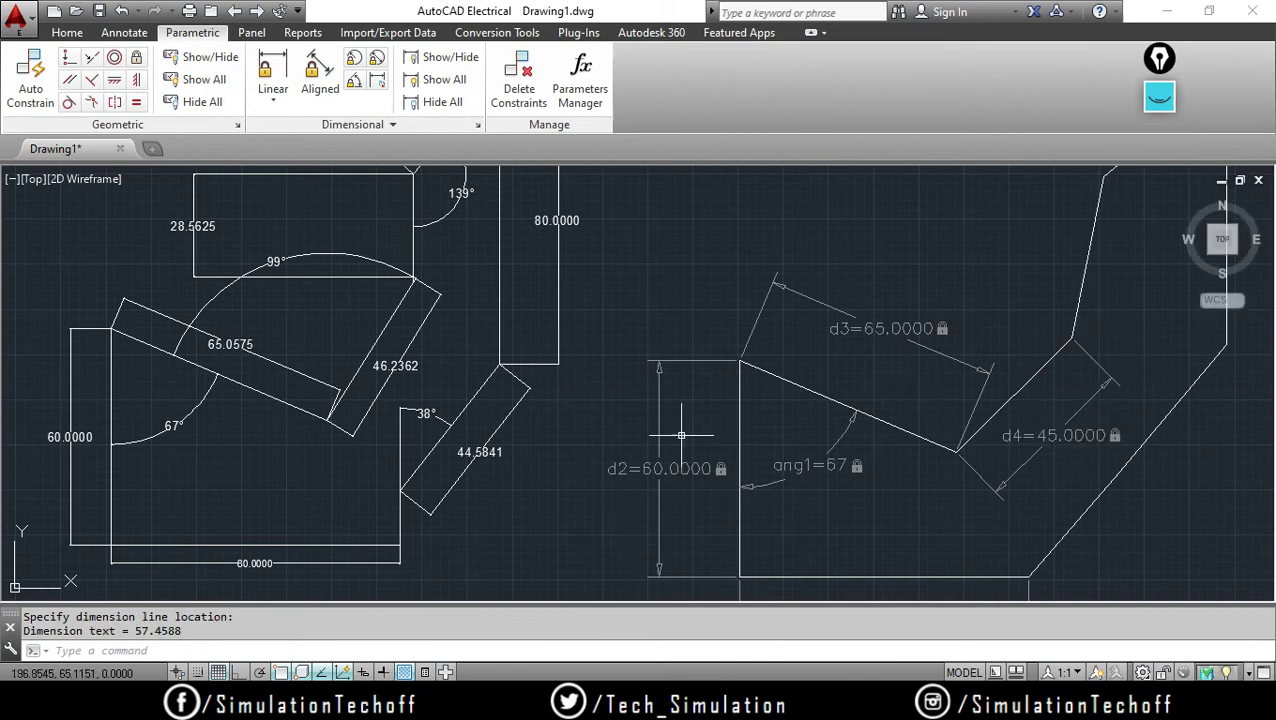
Add angular constraint ang2 = 99° between the slanted top edge and the diagonal edge.
click(353, 80)
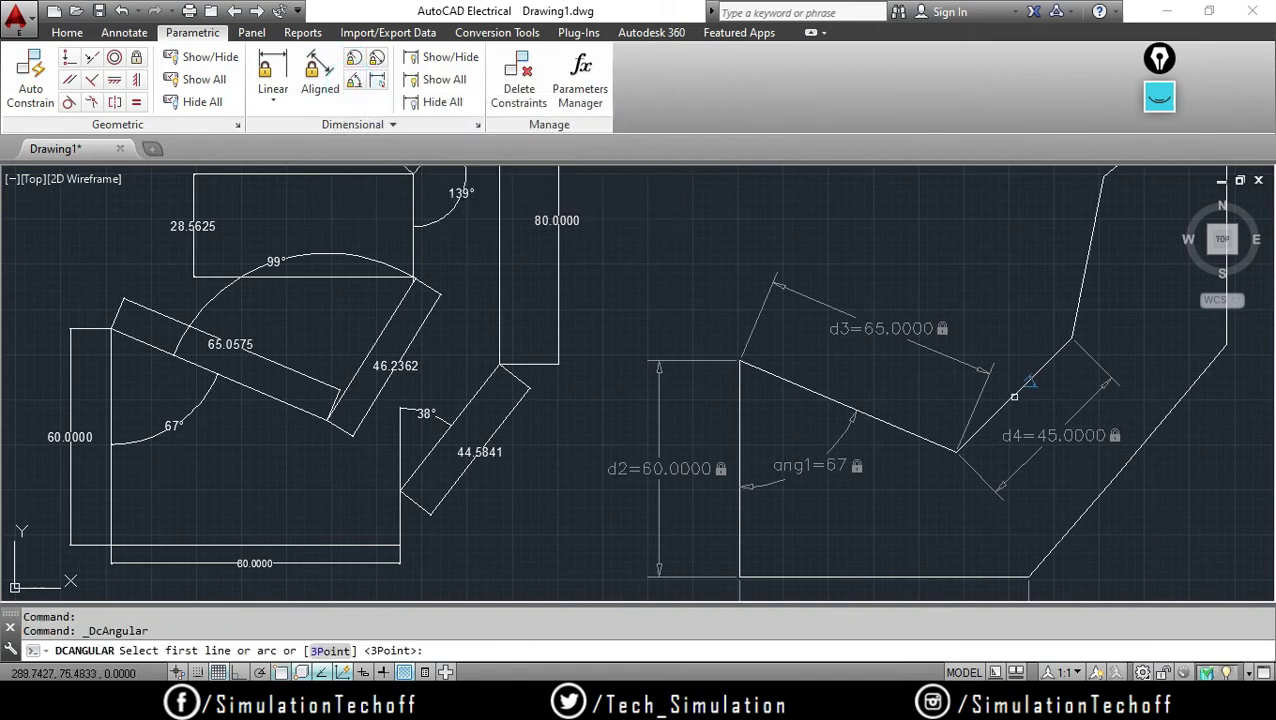
click(890, 426)
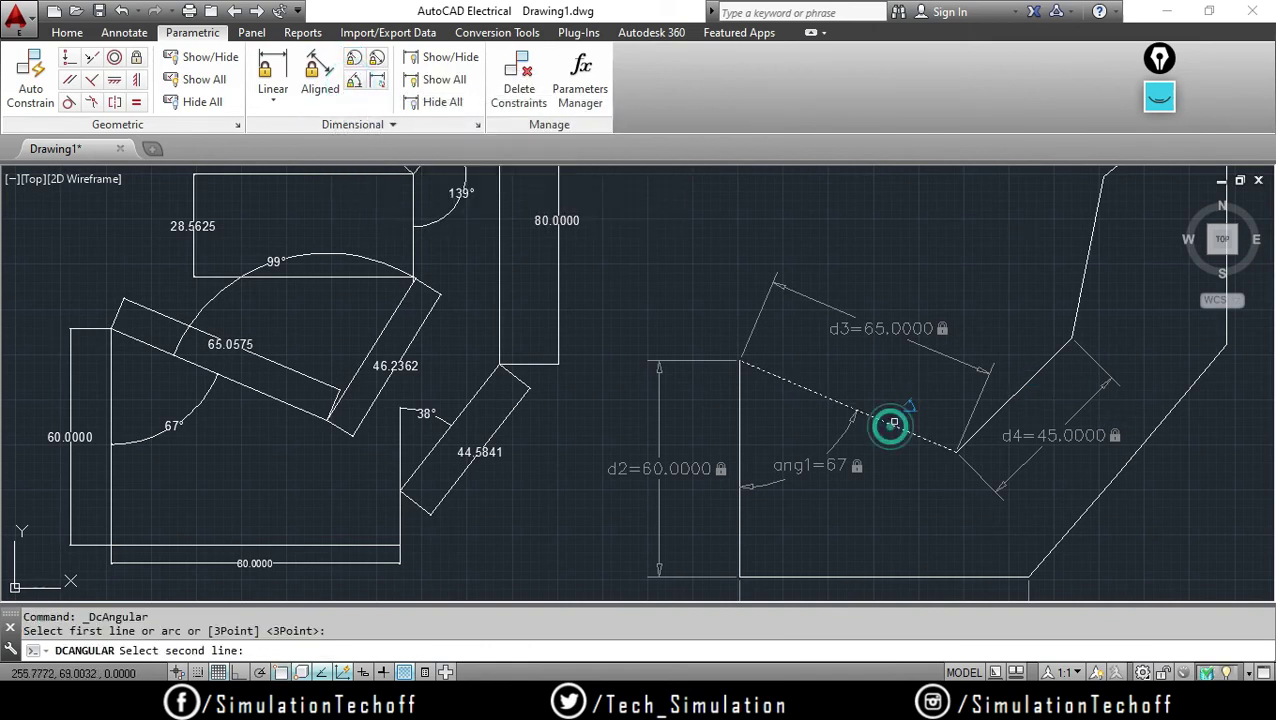
click(1025, 381)
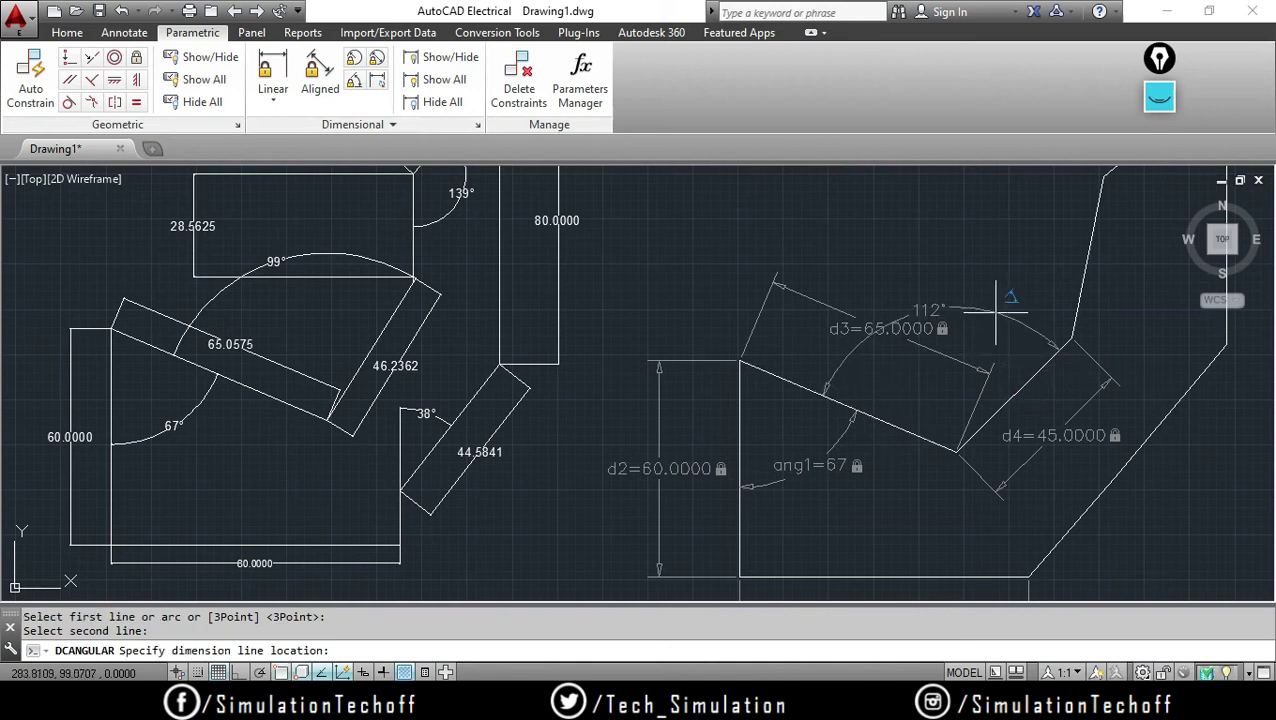
click(972, 286)
text(99)
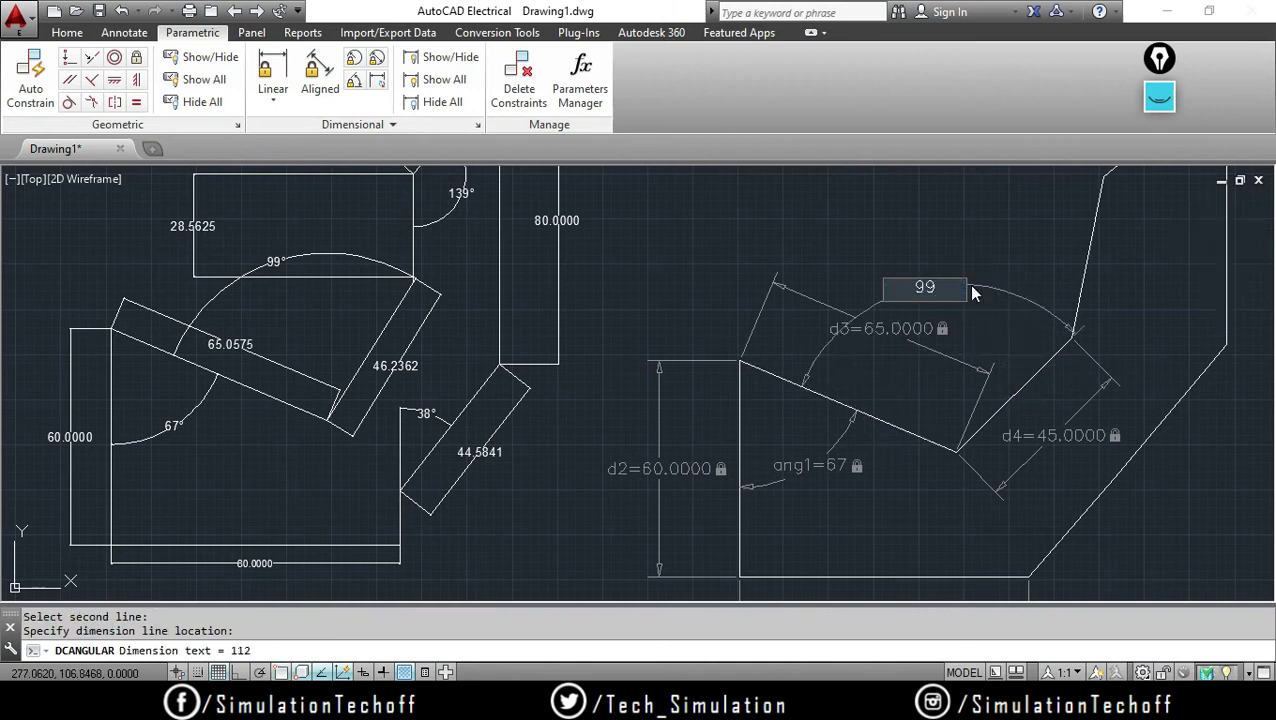
key(Return)
mouse_move(1145, 300)
middle_down()
mouse_move(1091, 353)
mouse_move(1050, 333)
mouse_move(989, 348)
middle_up()
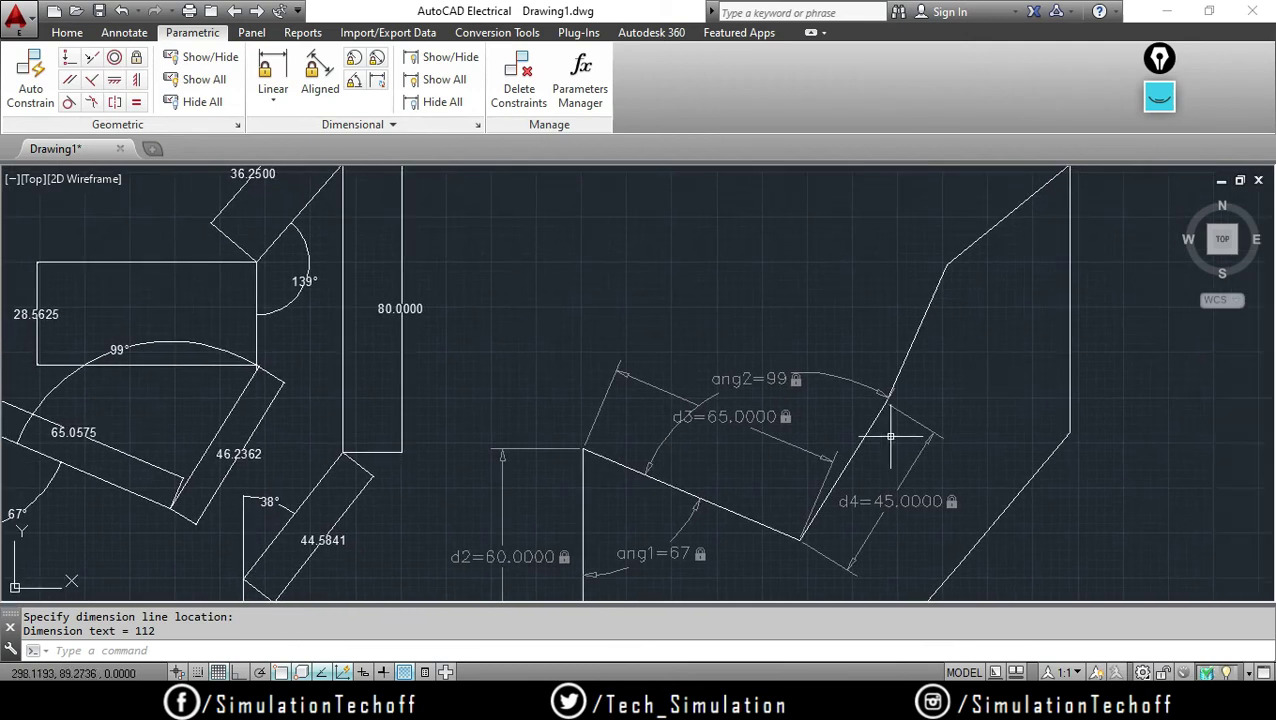
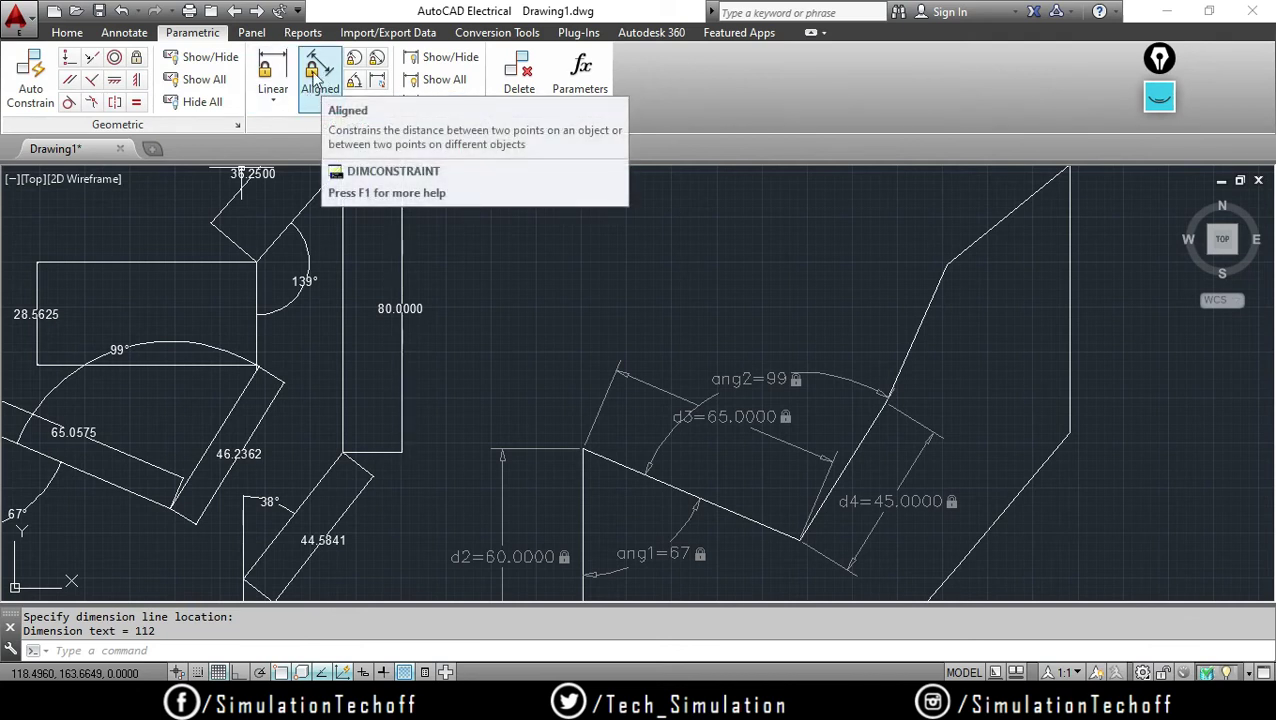
Constrain the edge above ang2 to an aligned length of 30, dropping a stray Linear constraint.
click(272, 68)
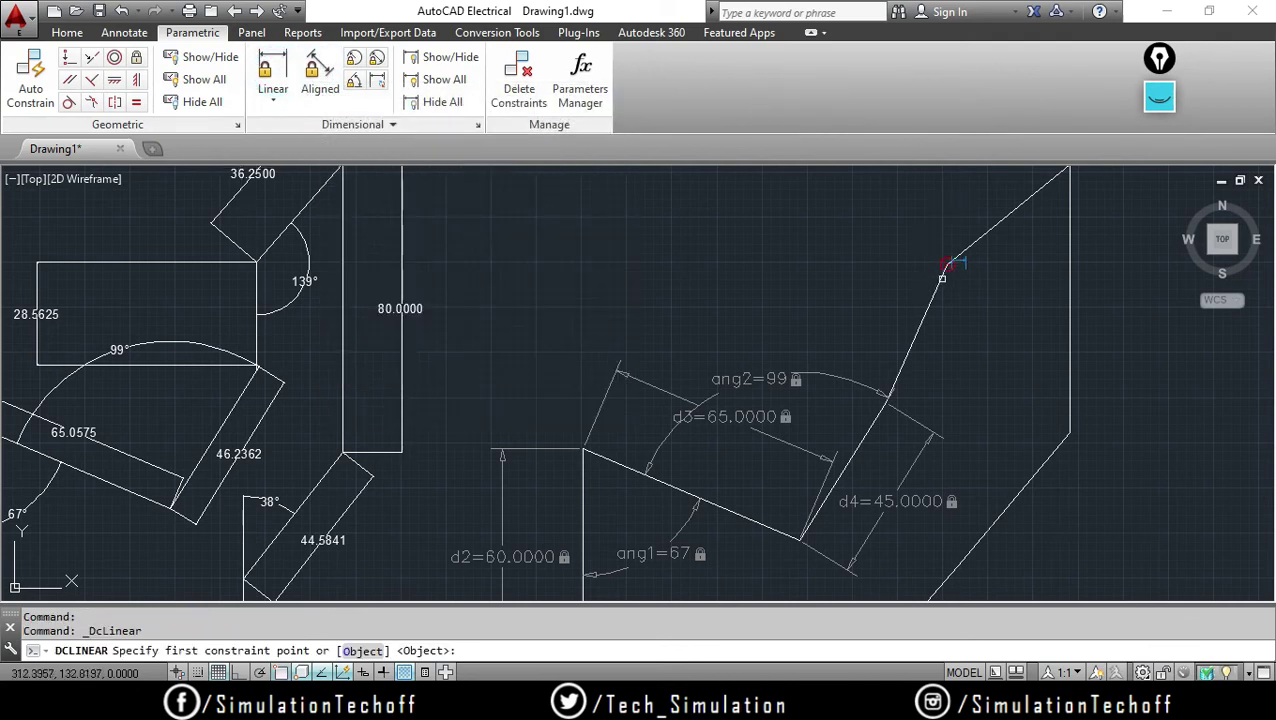
click(948, 265)
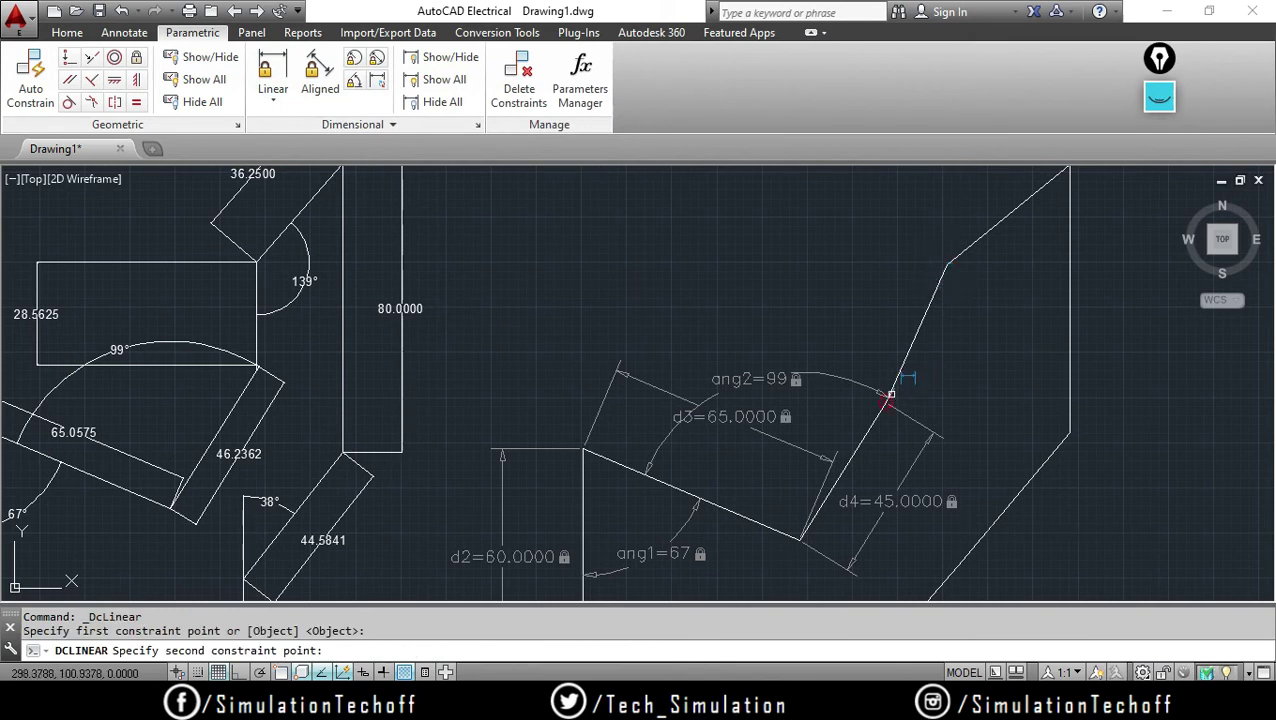
click(890, 395)
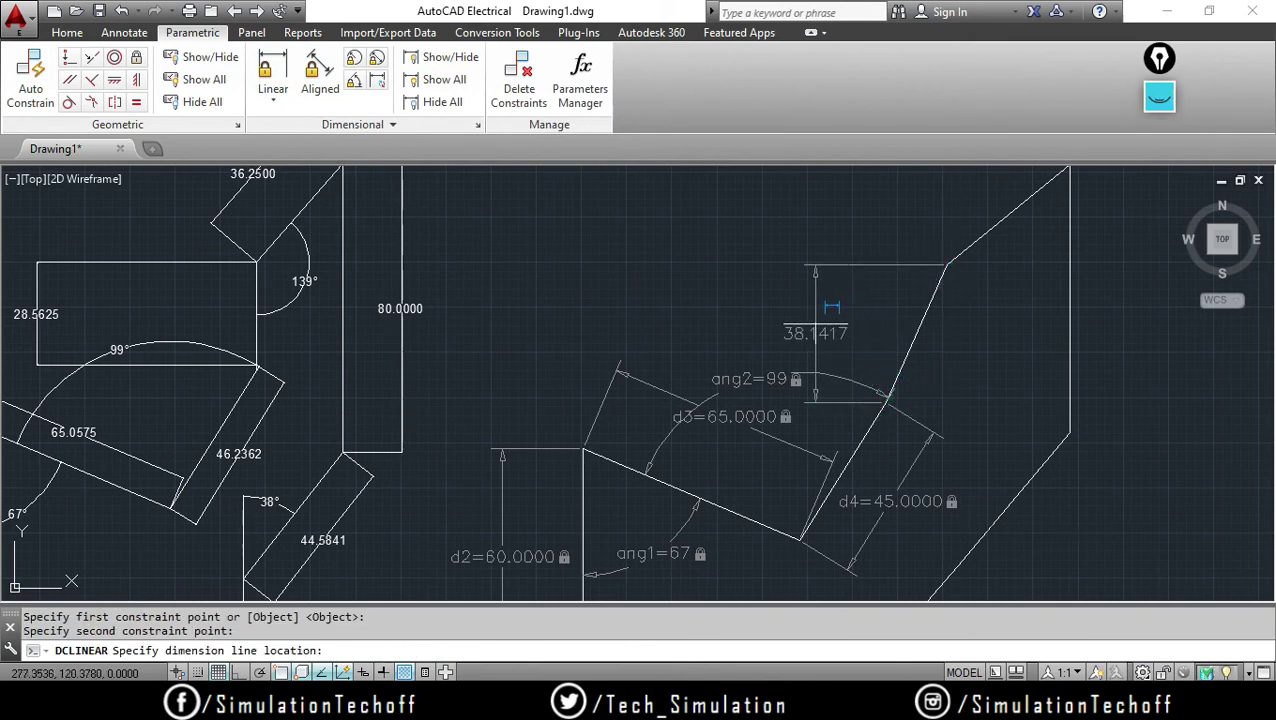
key(Escape)
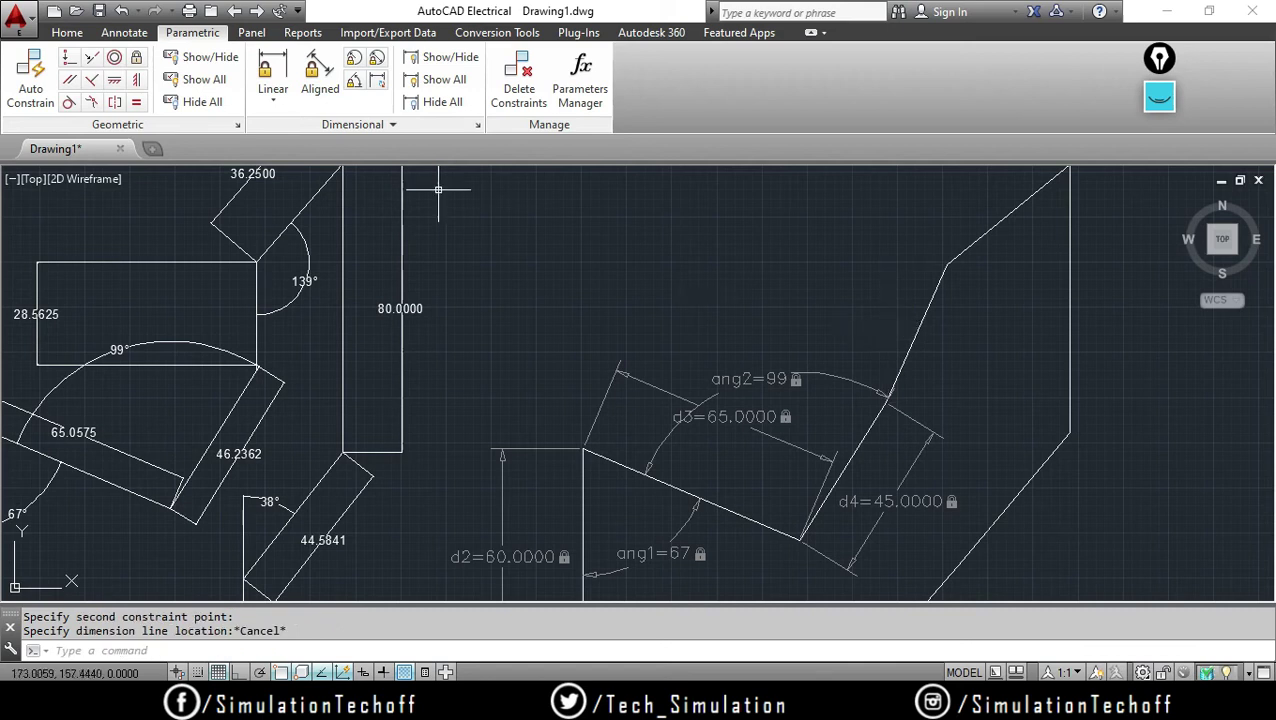
click(321, 76)
click(948, 265)
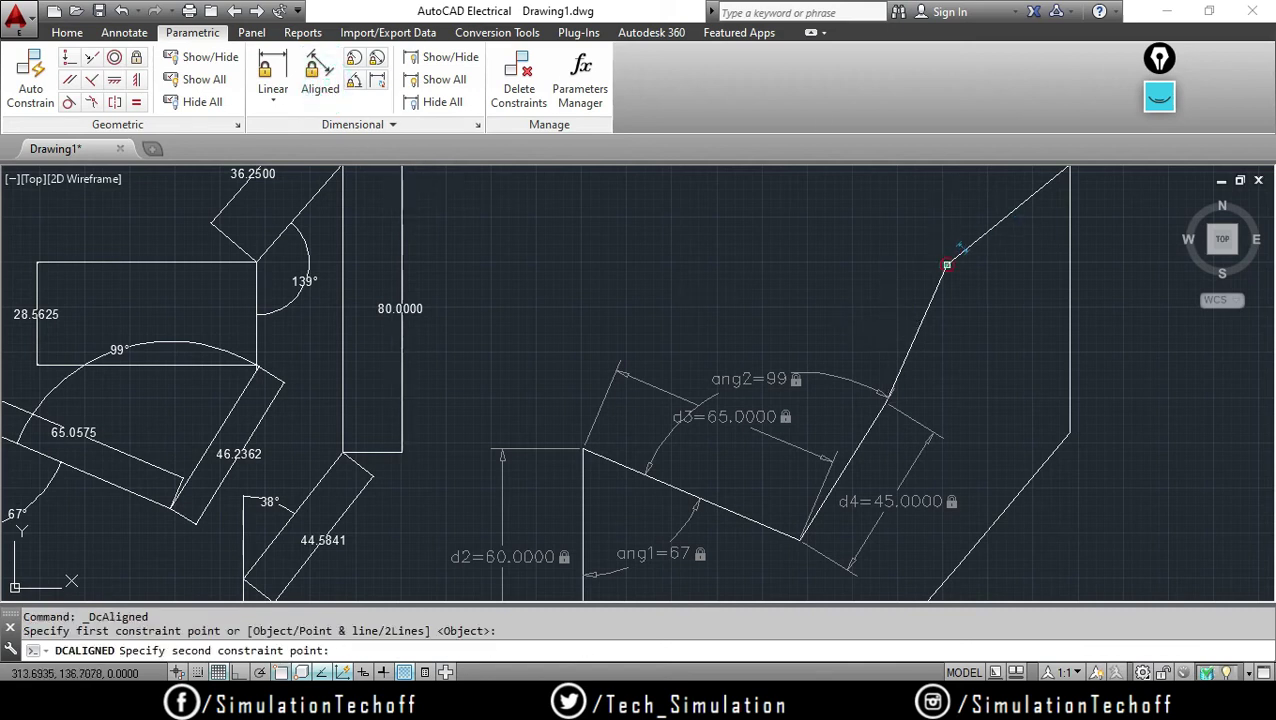
click(890, 395)
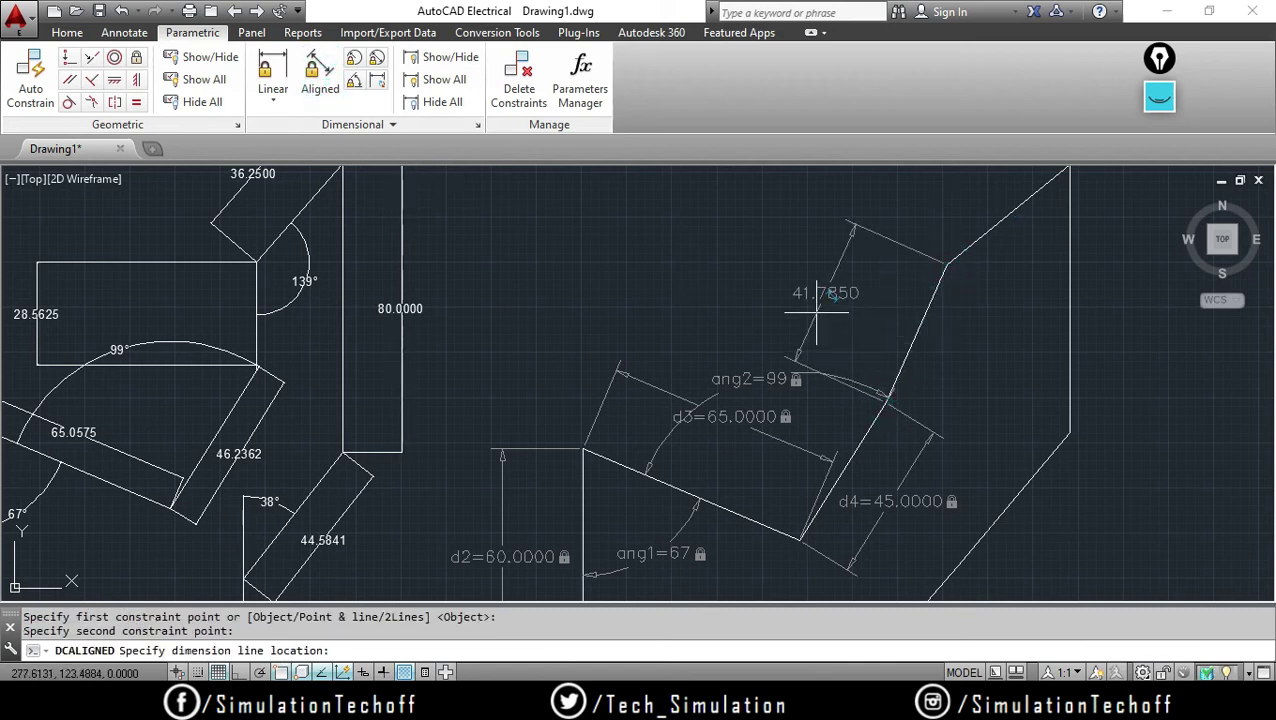
click(751, 286)
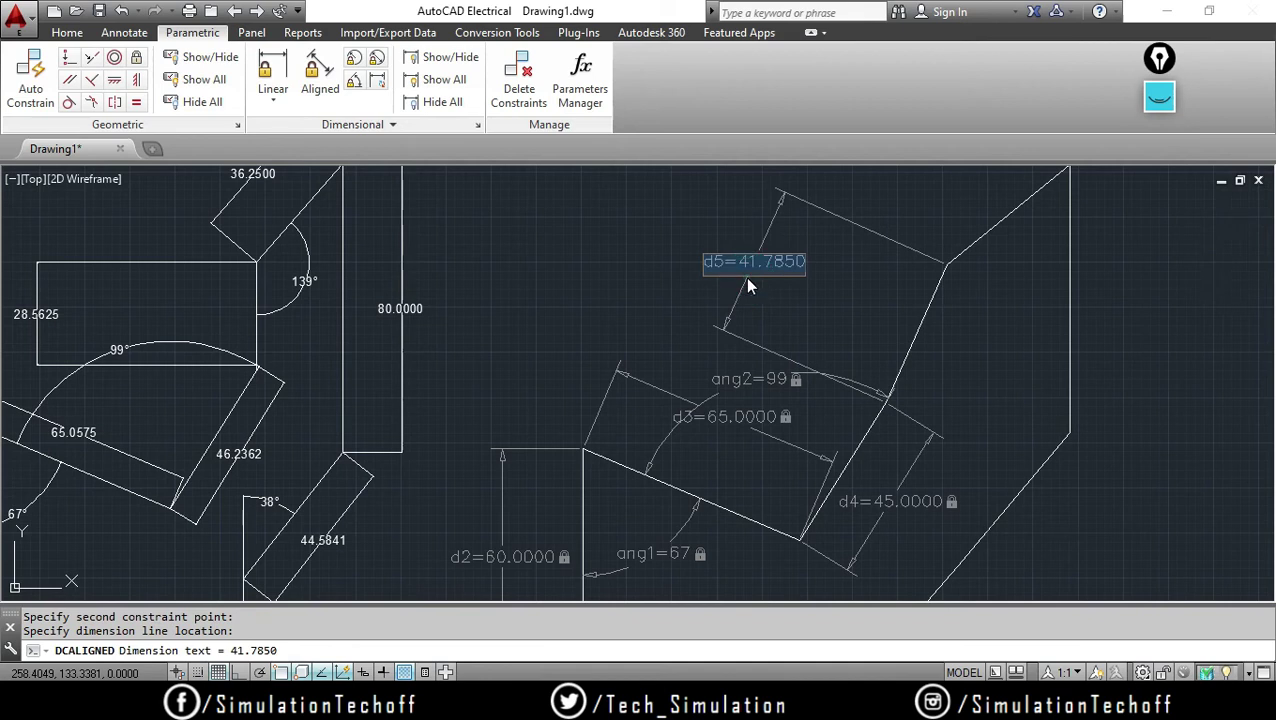
key(Return)
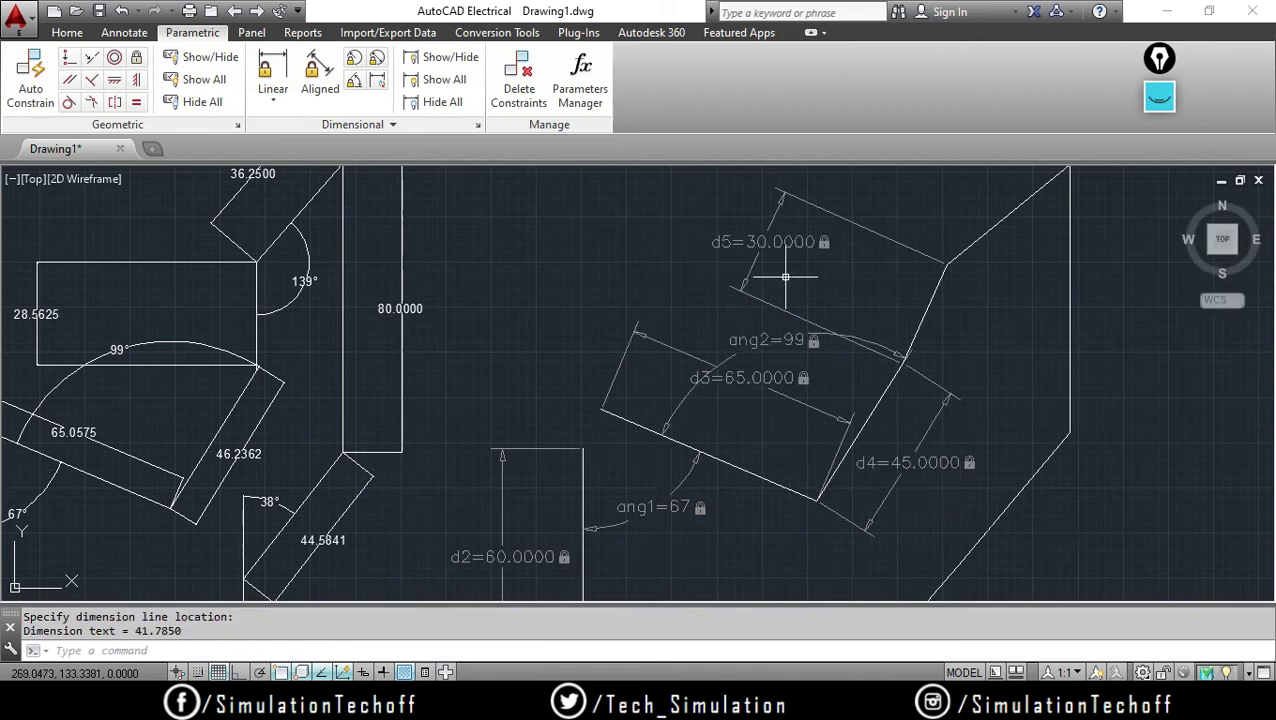
key(Escape)
mouse_move(1048, 373)
middle_down()
mouse_move(1026, 461)
mouse_move(1058, 389)
middle_up()
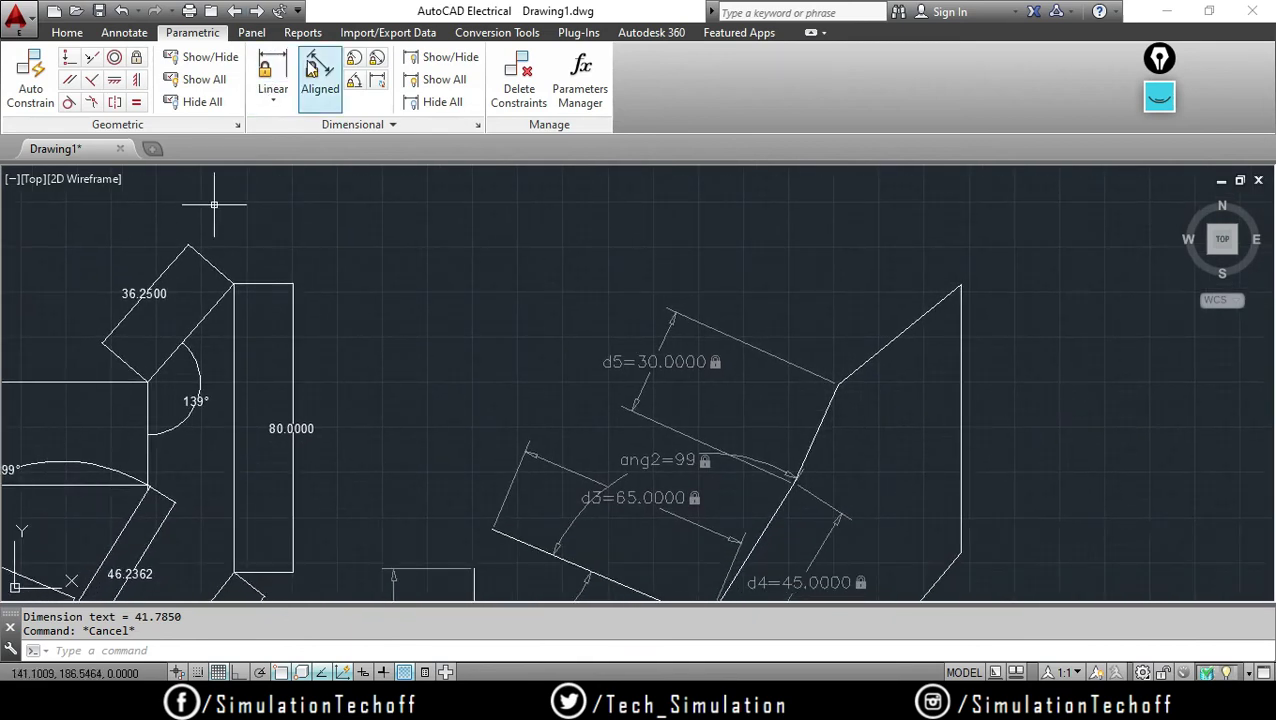
Add angular constraint ang3 locking the next corner at 139°.
click(357, 84)
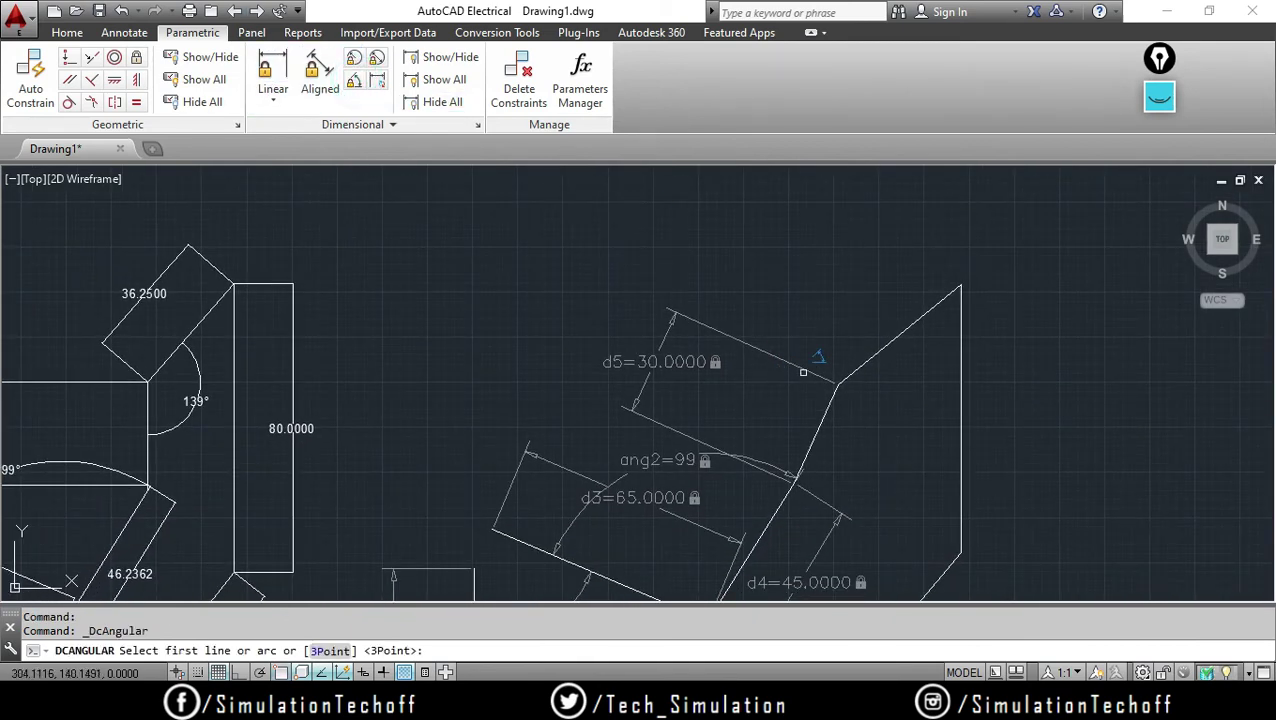
click(866, 361)
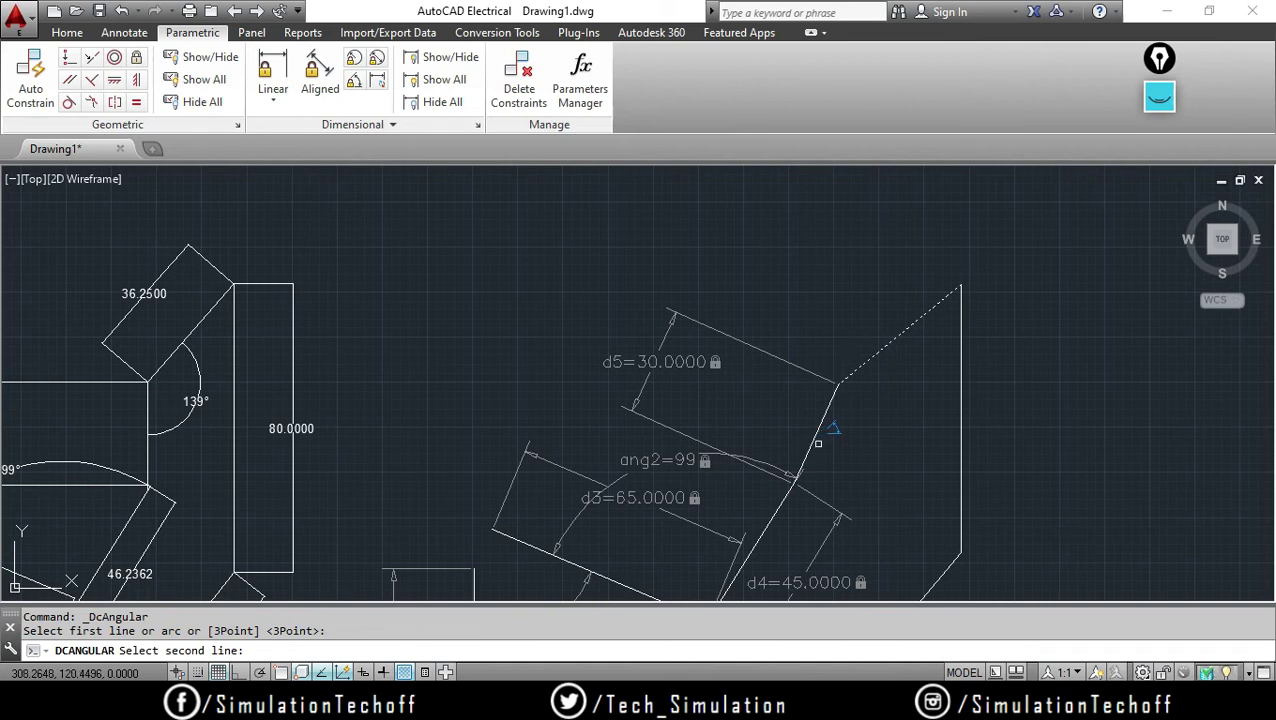
click(844, 429)
click(822, 430)
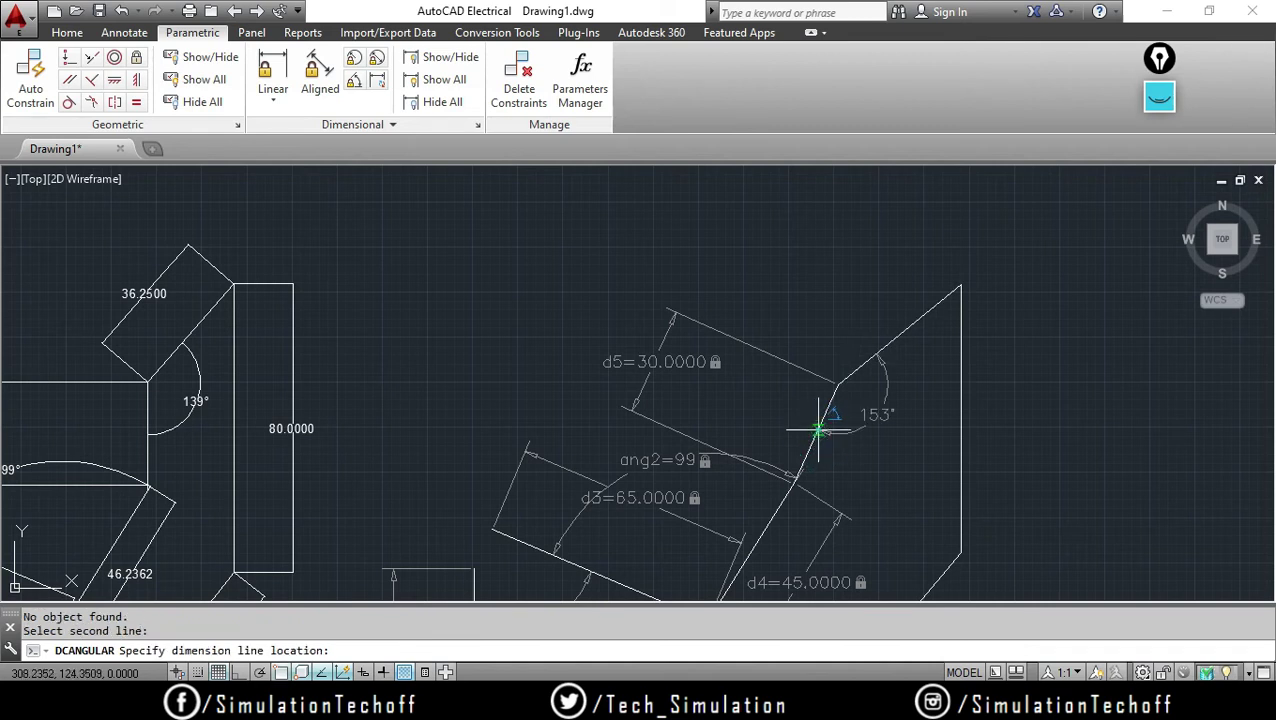
click(875, 430)
text(139)
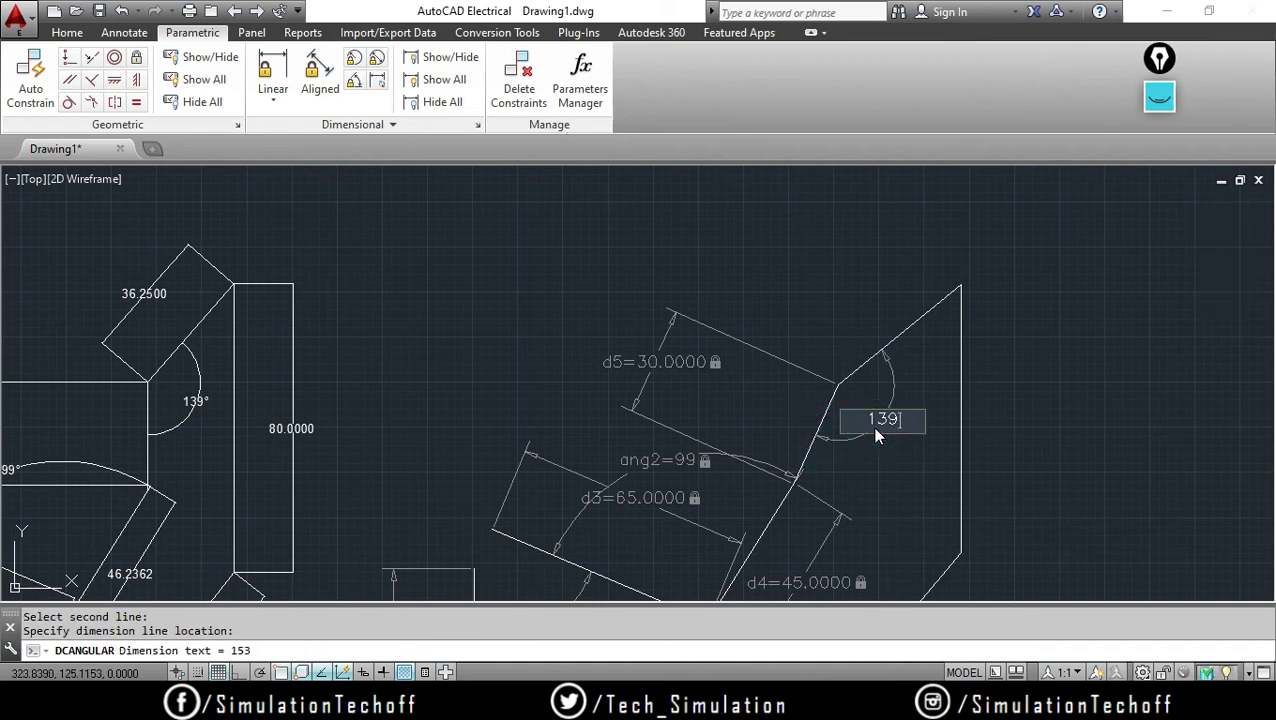
key(Return)
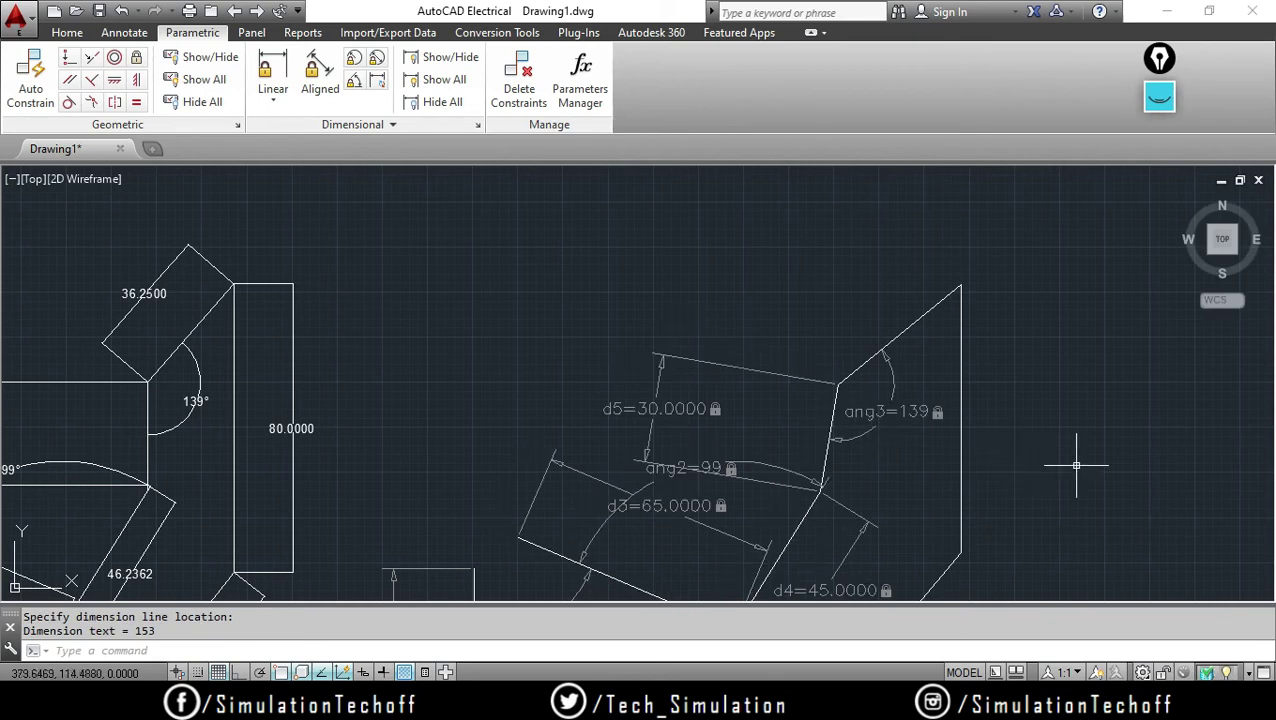
key(Escape)
middle_drag(1100, 460, 1057, 280)
key(Escape)
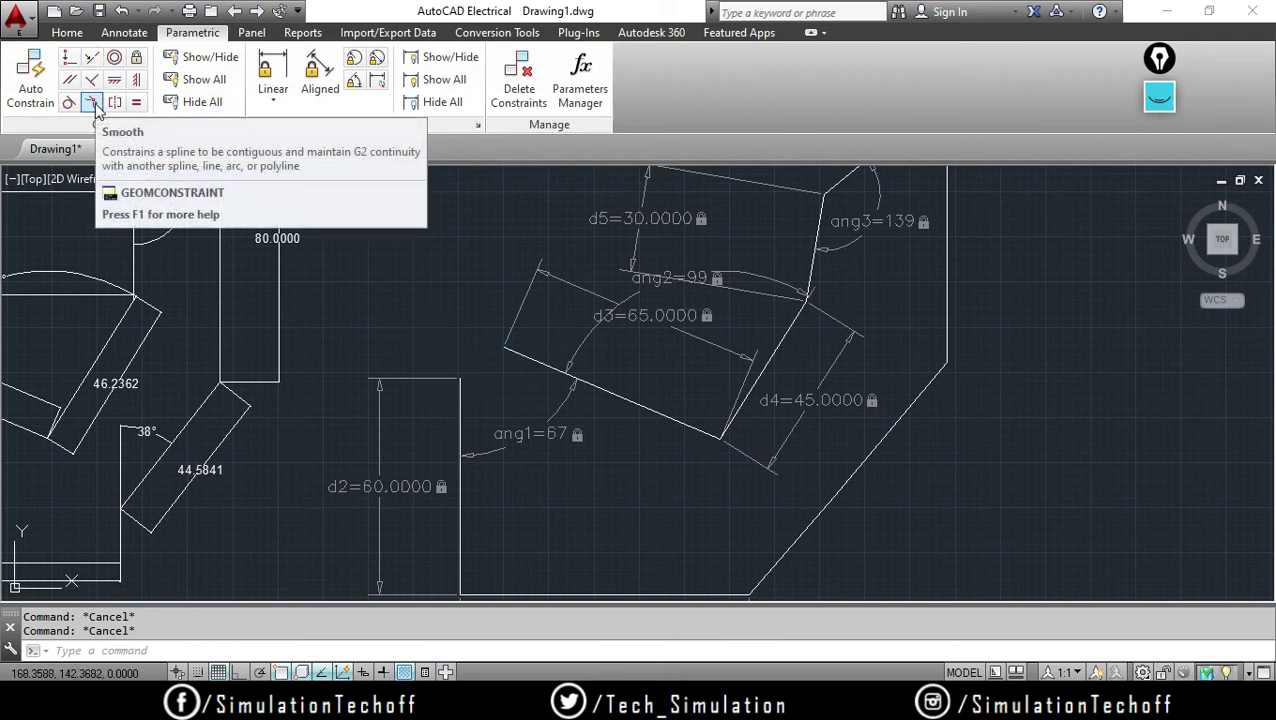
Make the shape's loose endpoint coincident with the top of the 60-long line.
click(70, 60)
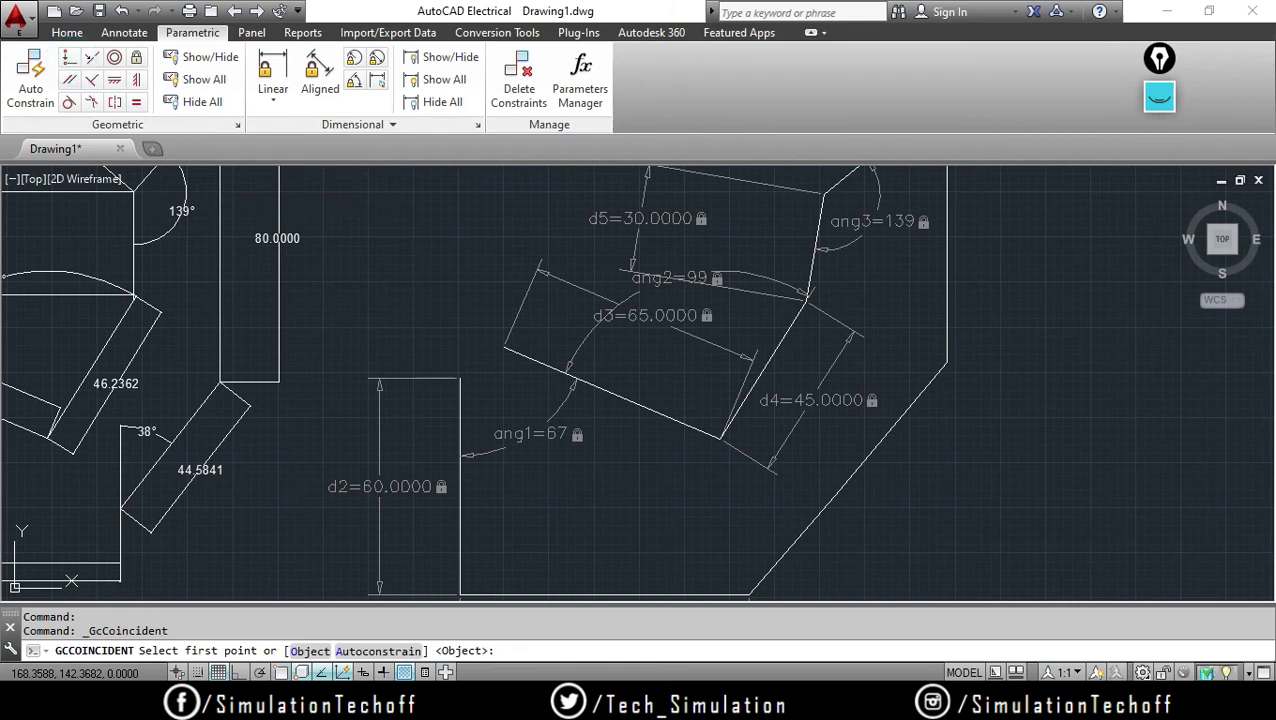
click(459, 379)
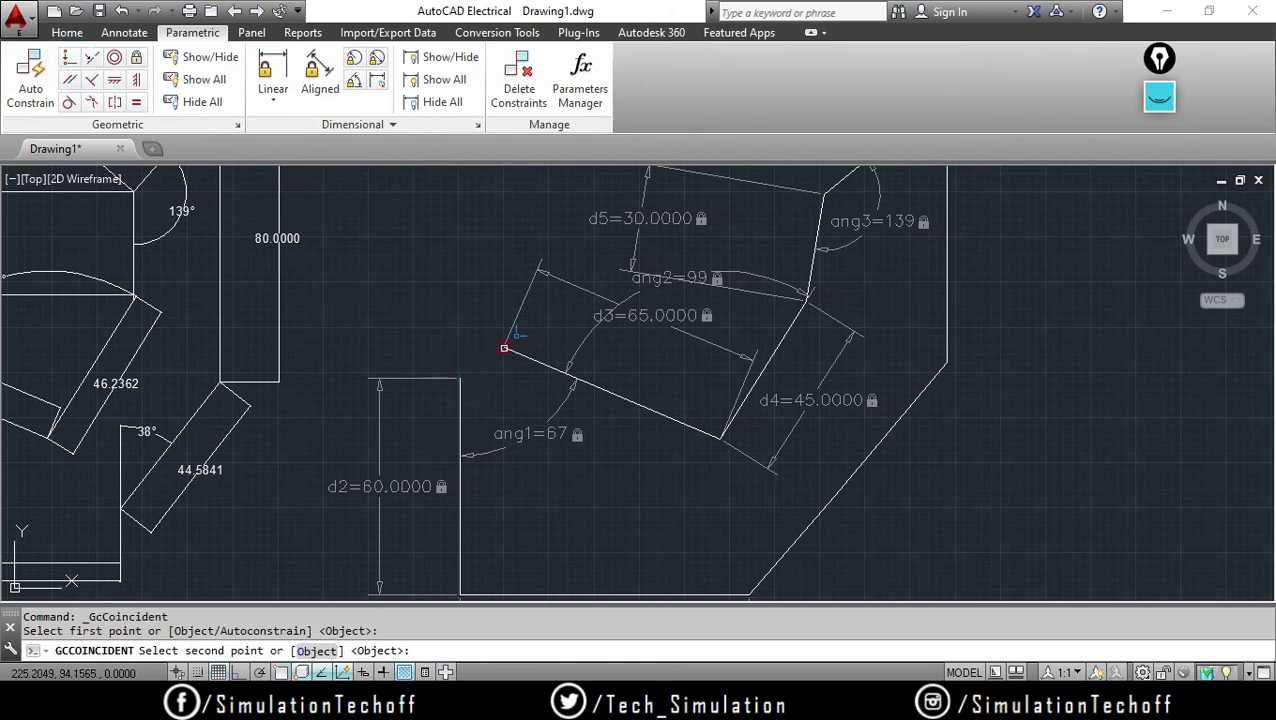
click(505, 347)
key(Escape)
scroll(988, 436, up, 4)
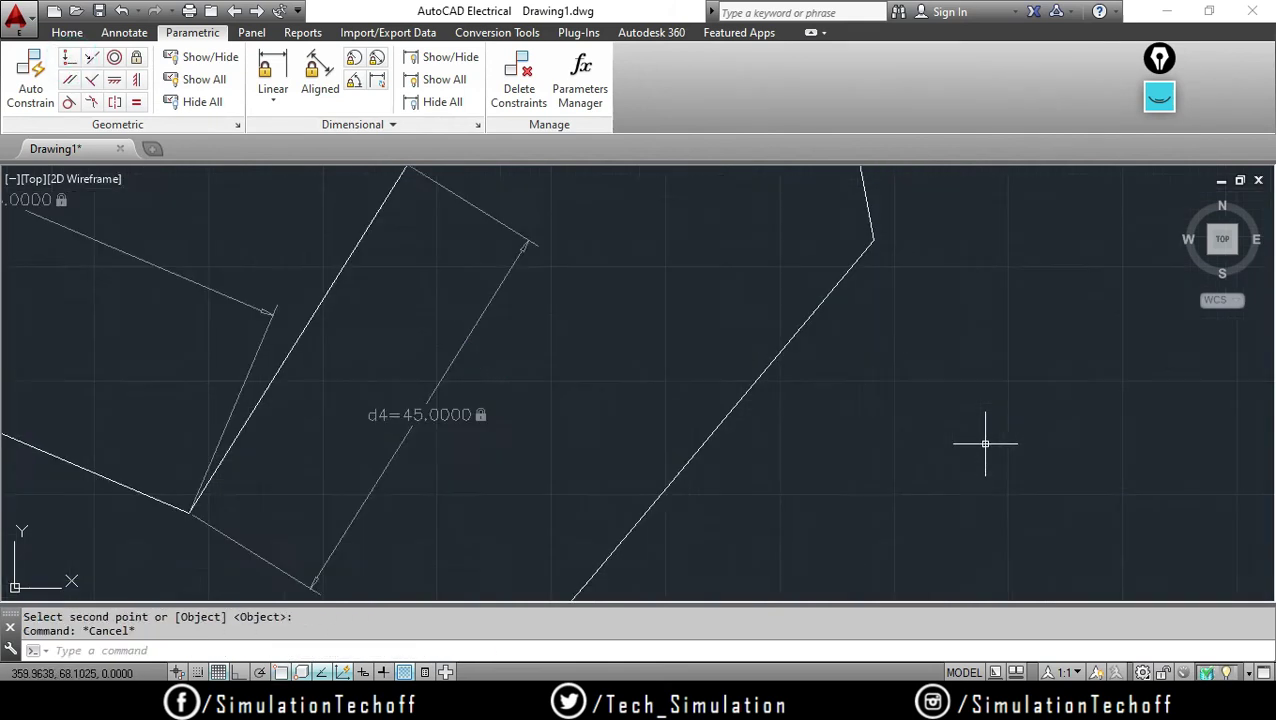
scroll(977, 441, down, 4)
mouse_move(852, 467)
middle_down()
mouse_move(842, 437)
mouse_move(755, 532)
middle_up()
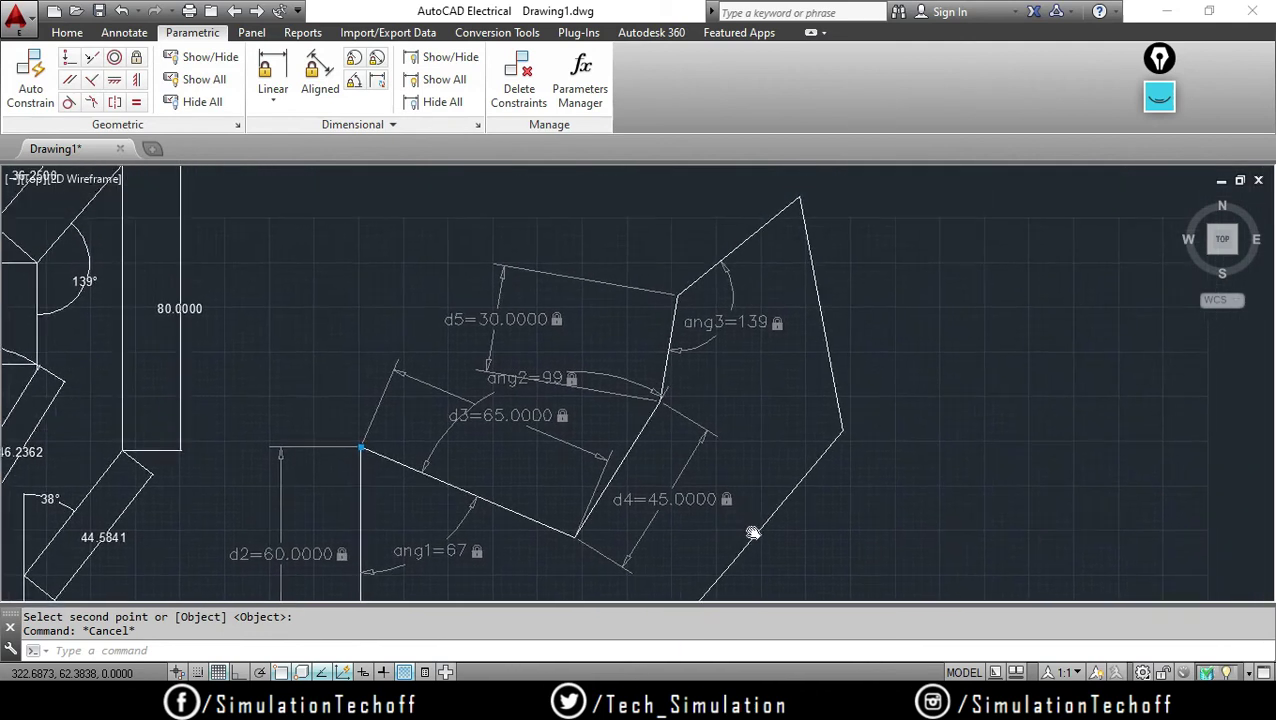
Apply Vertical constraints to the edges left and right of ang3.
click(137, 80)
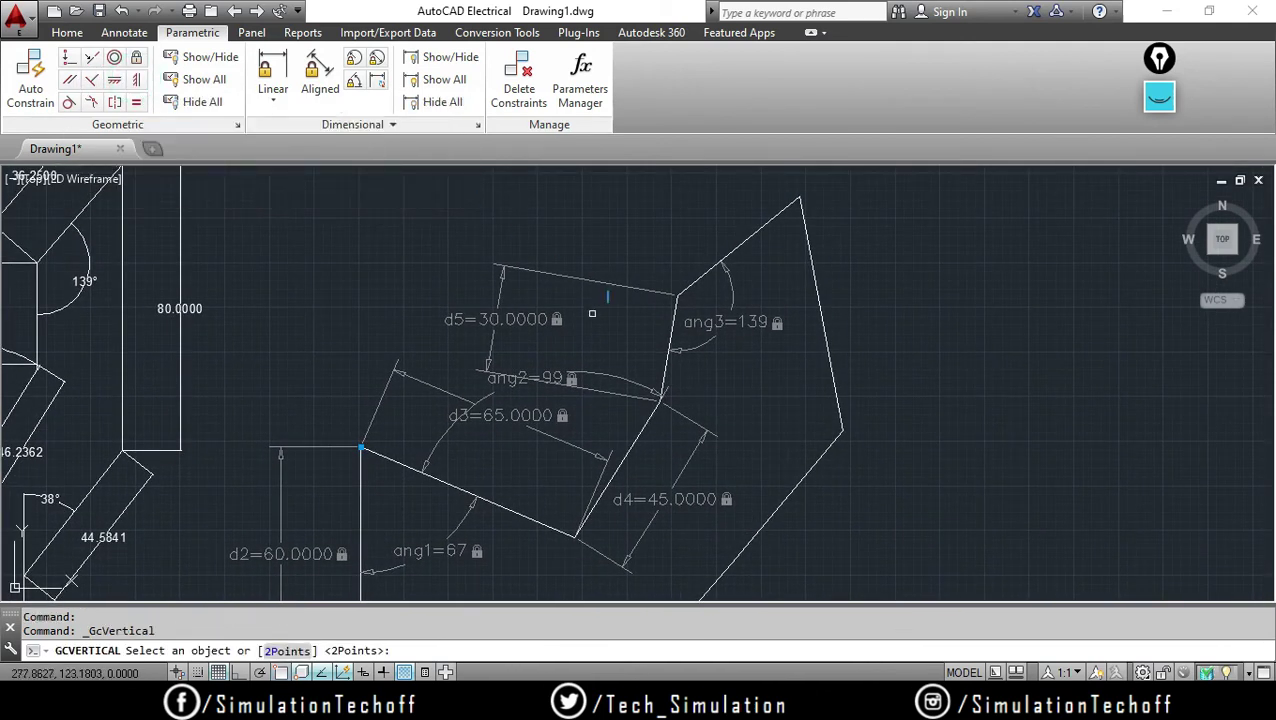
click(666, 362)
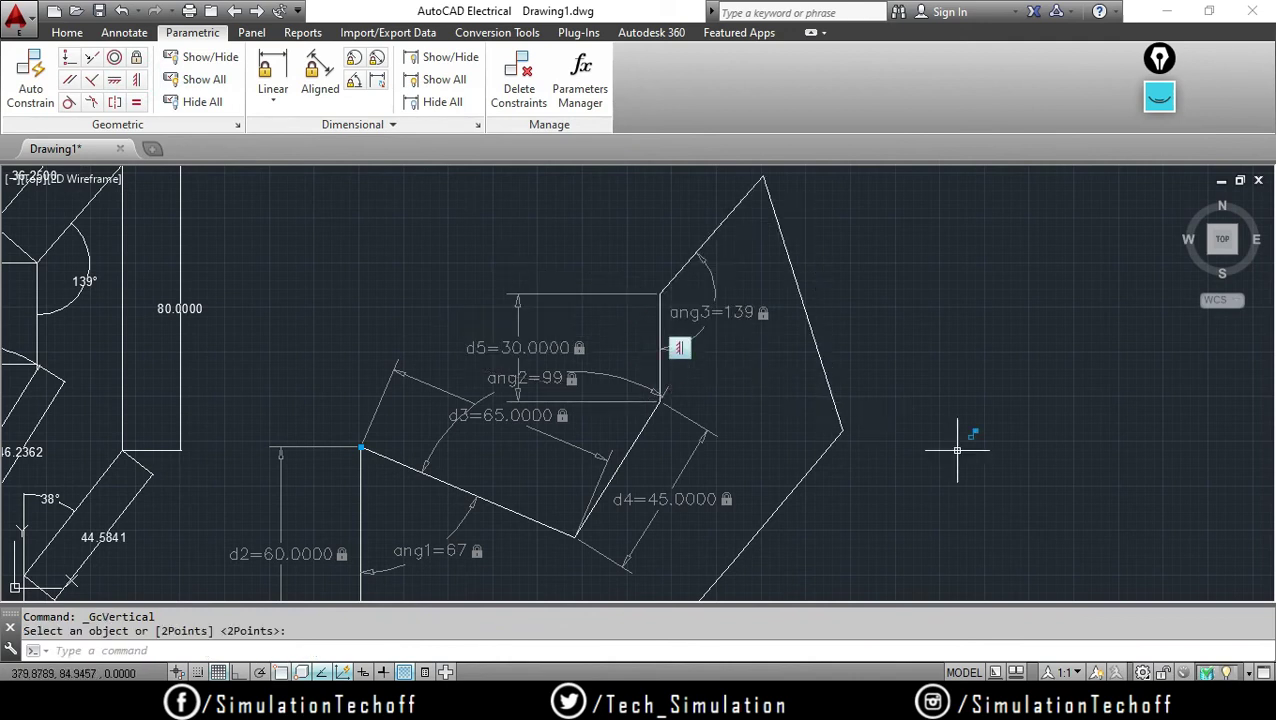
key(Escape)
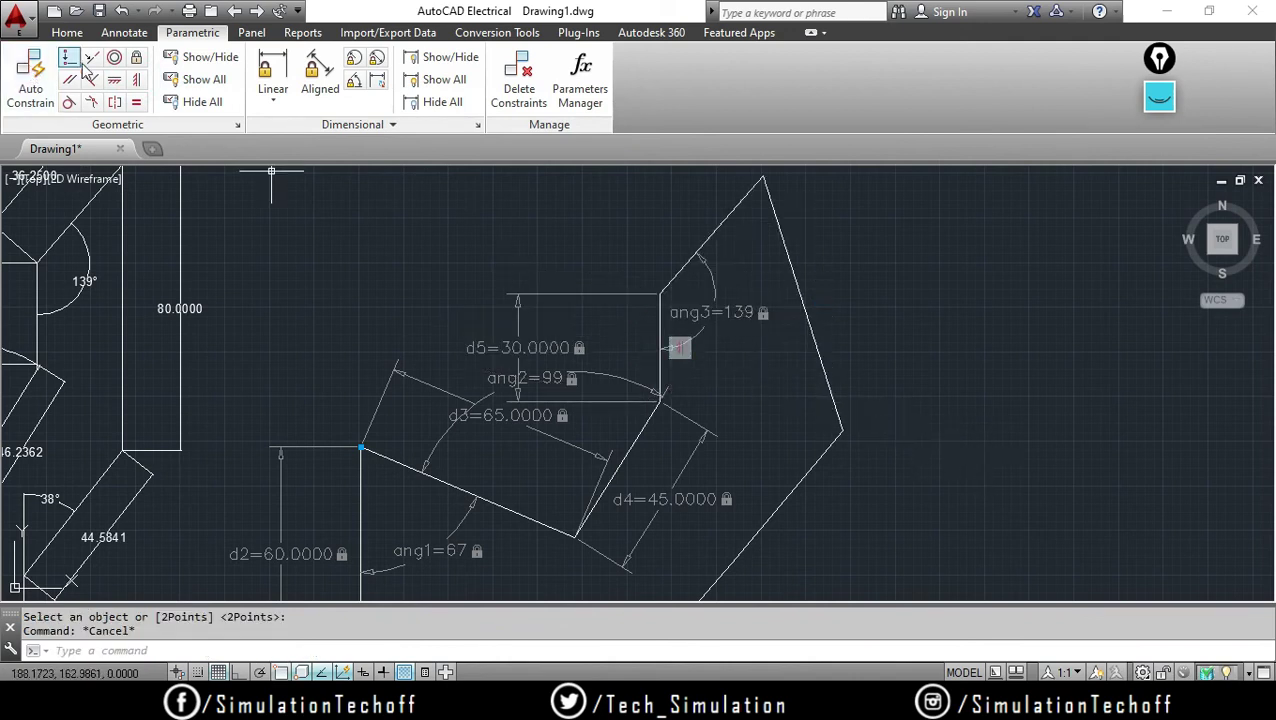
click(137, 80)
click(808, 328)
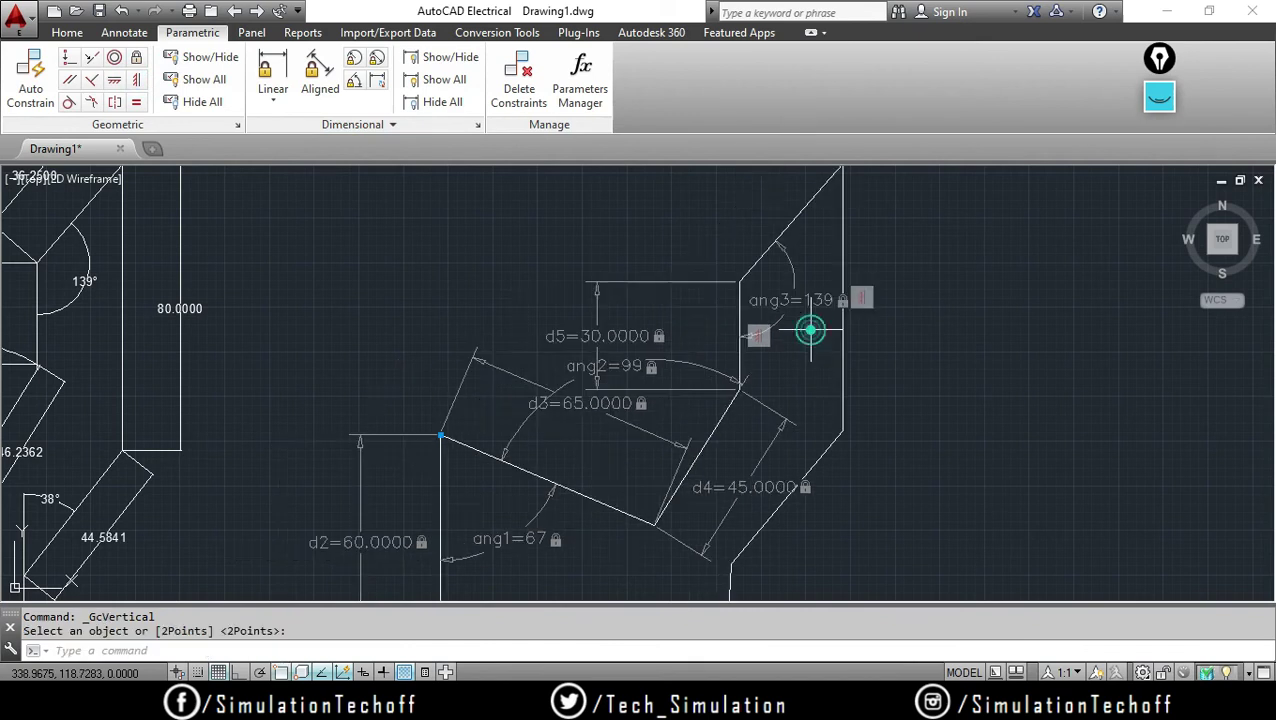
middle_drag(906, 462, 889, 512)
key(Escape)
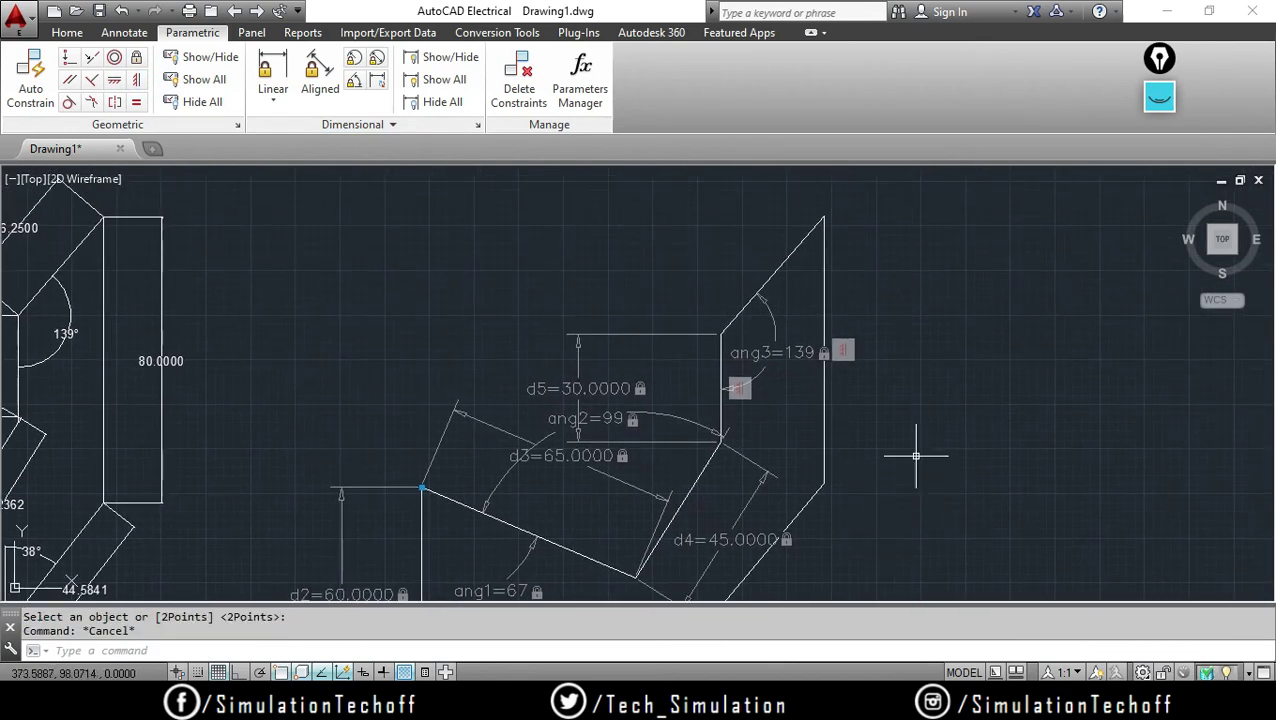
mouse_move(915, 456)
middle_down()
mouse_move(911, 501)
mouse_move(977, 484)
middle_up()
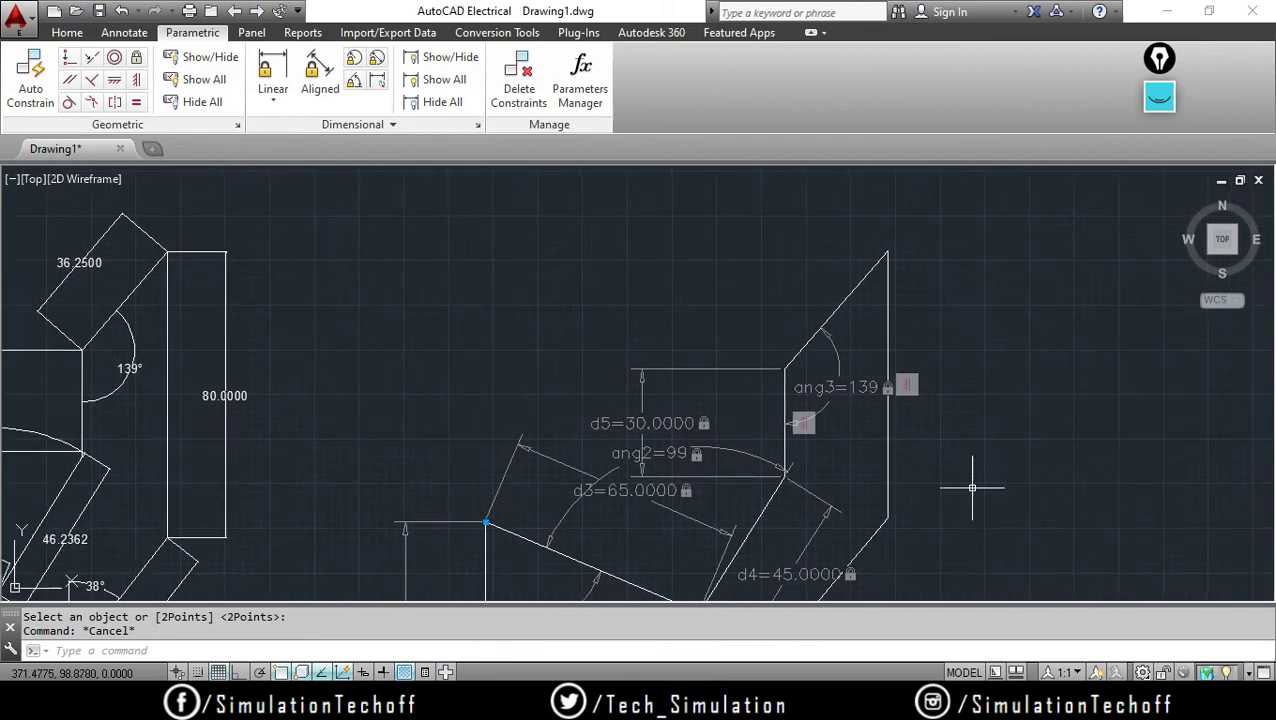
Add an aligned length constraint to the slanted upper edge (36.25).
click(333, 80)
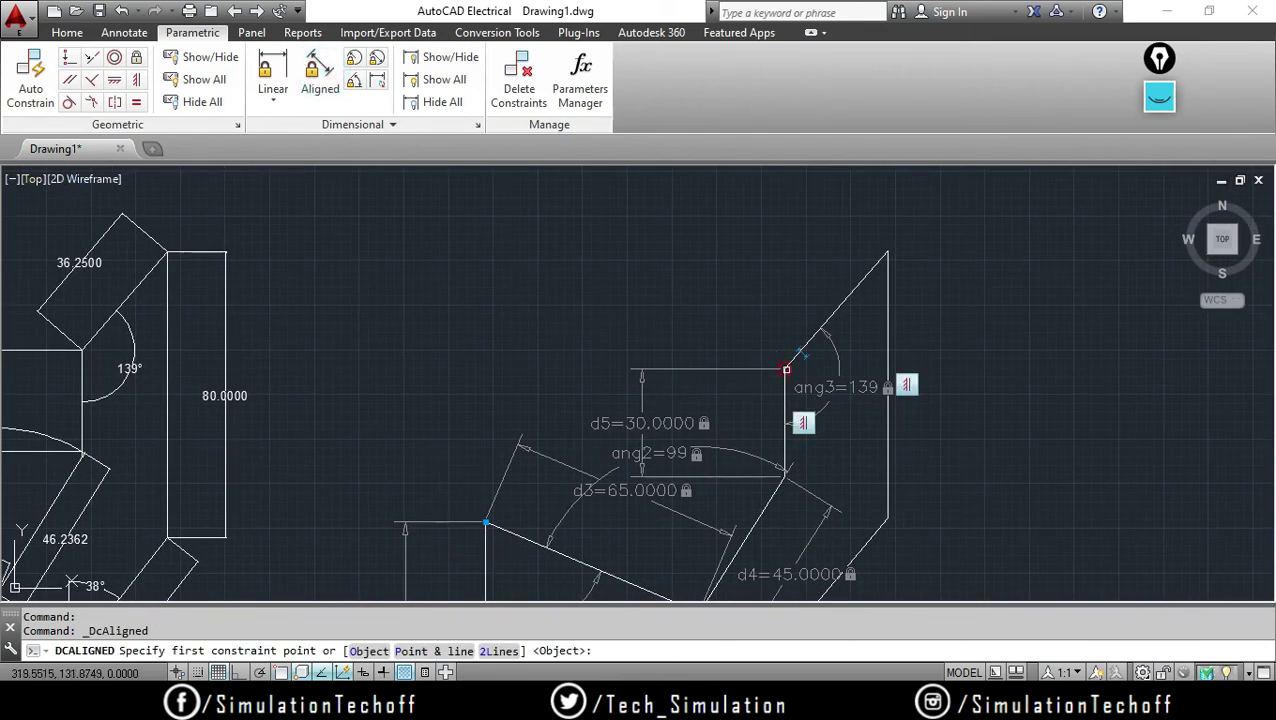
click(784, 369)
click(888, 253)
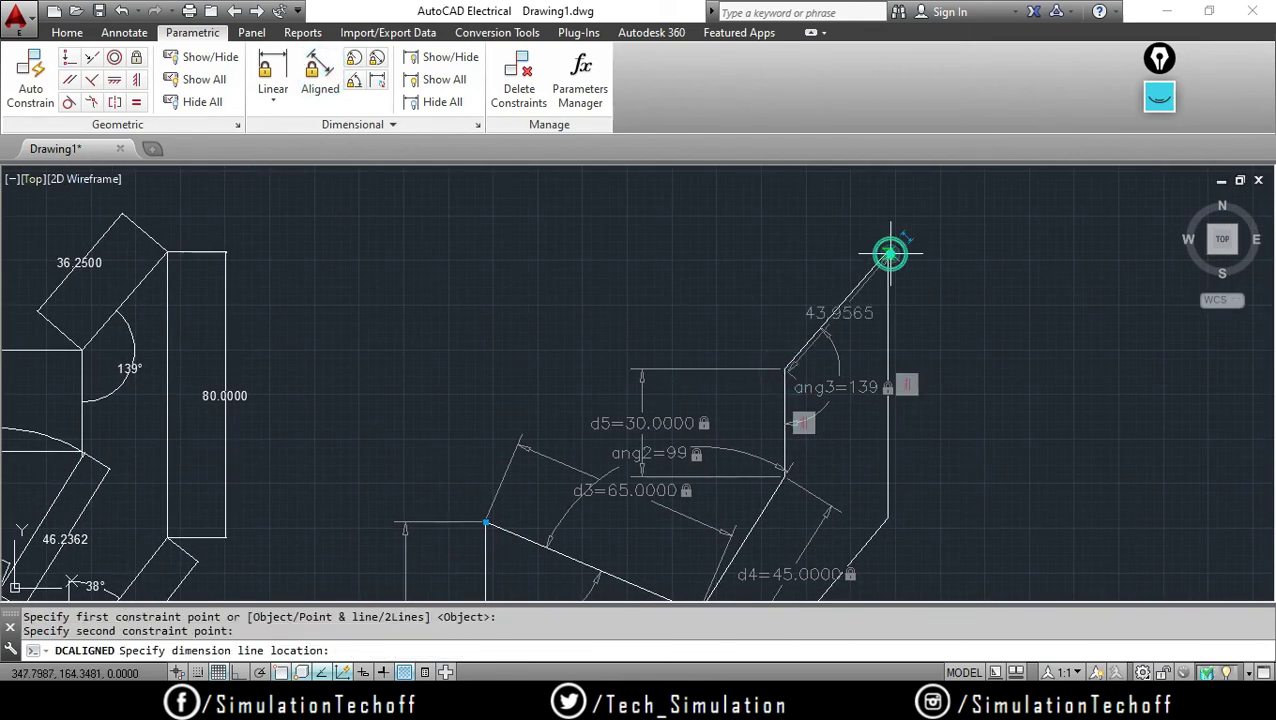
click(768, 252)
text(7)
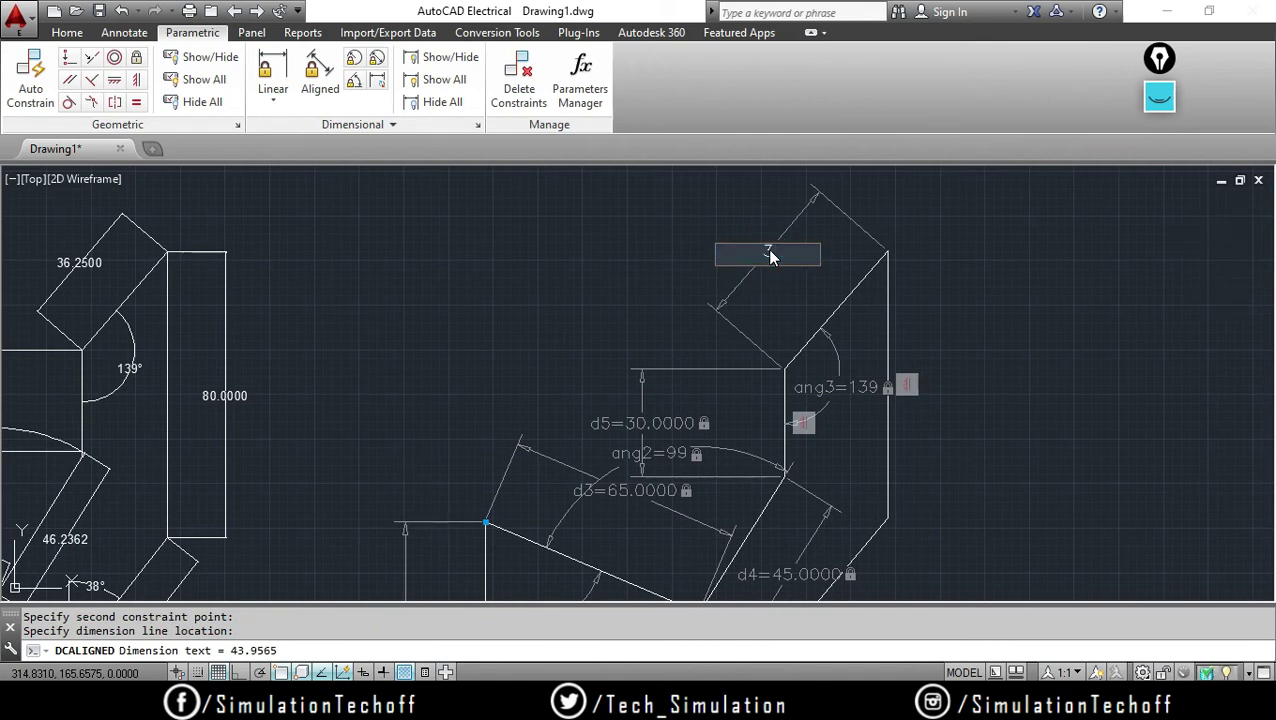
key(Return)
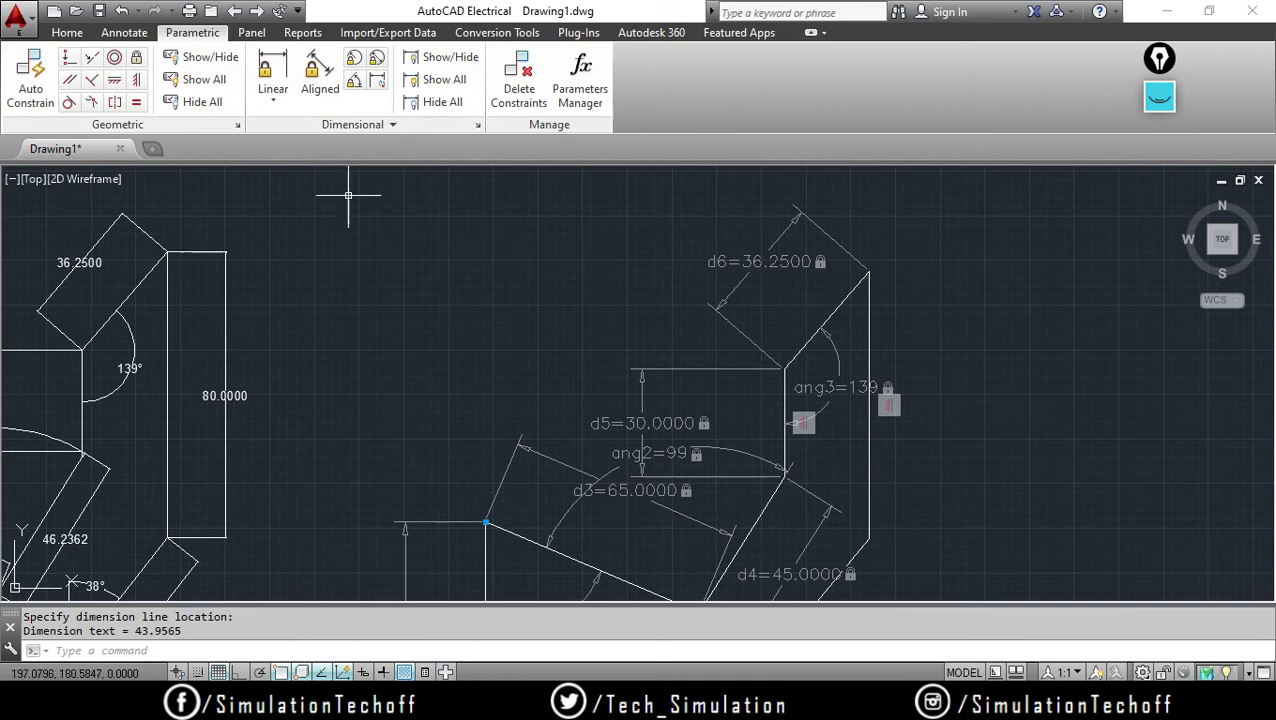
Add linear constraint d7 fixing the right vertical edge at 80.
click(273, 72)
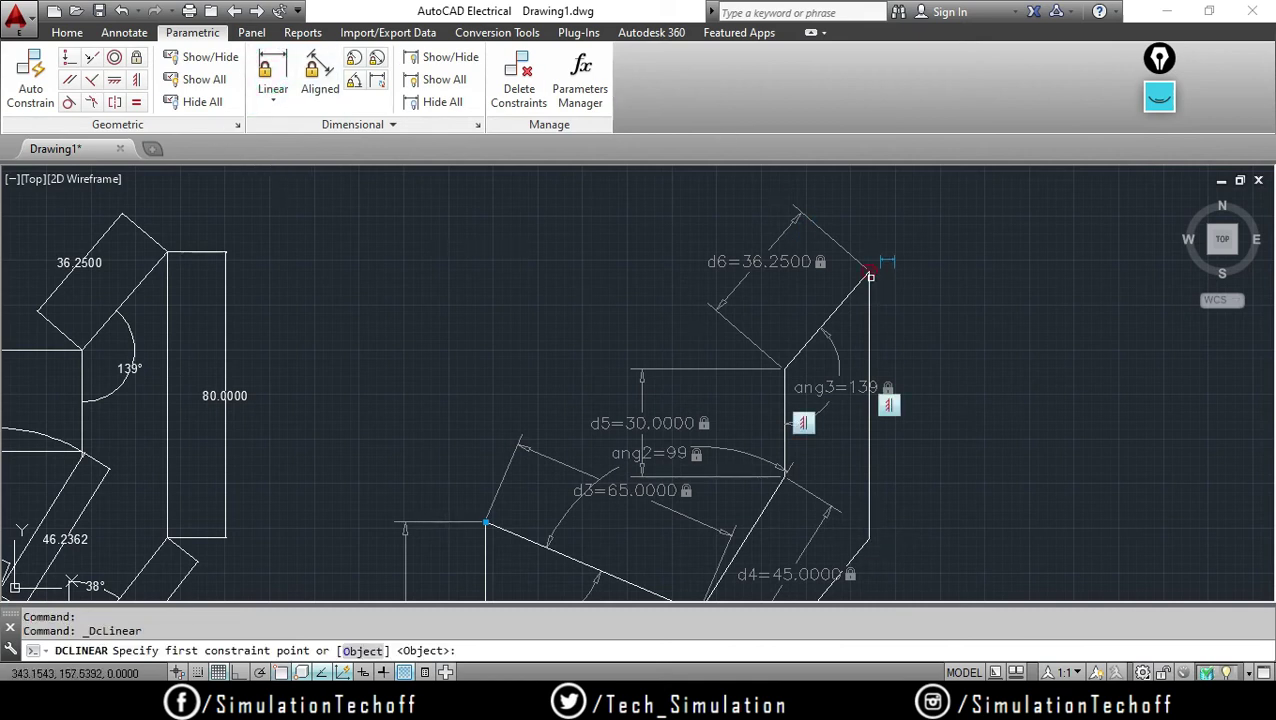
click(869, 271)
click(869, 540)
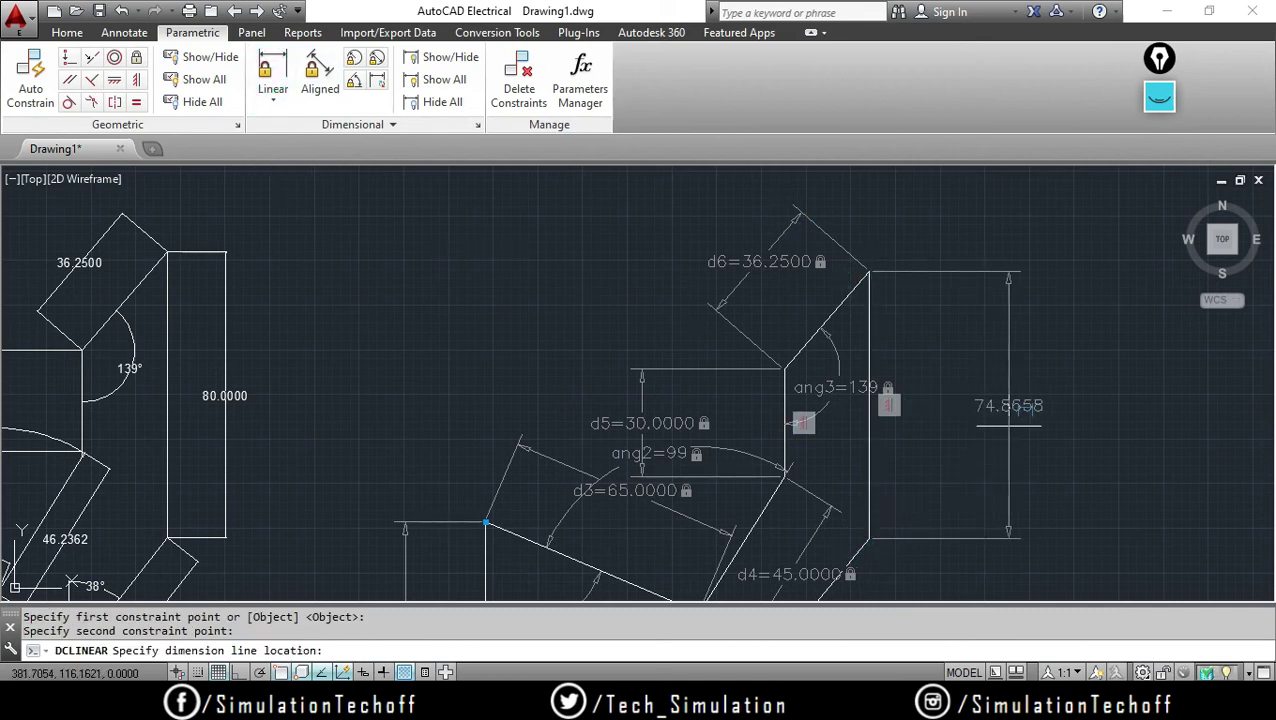
click(1010, 418)
text(80)
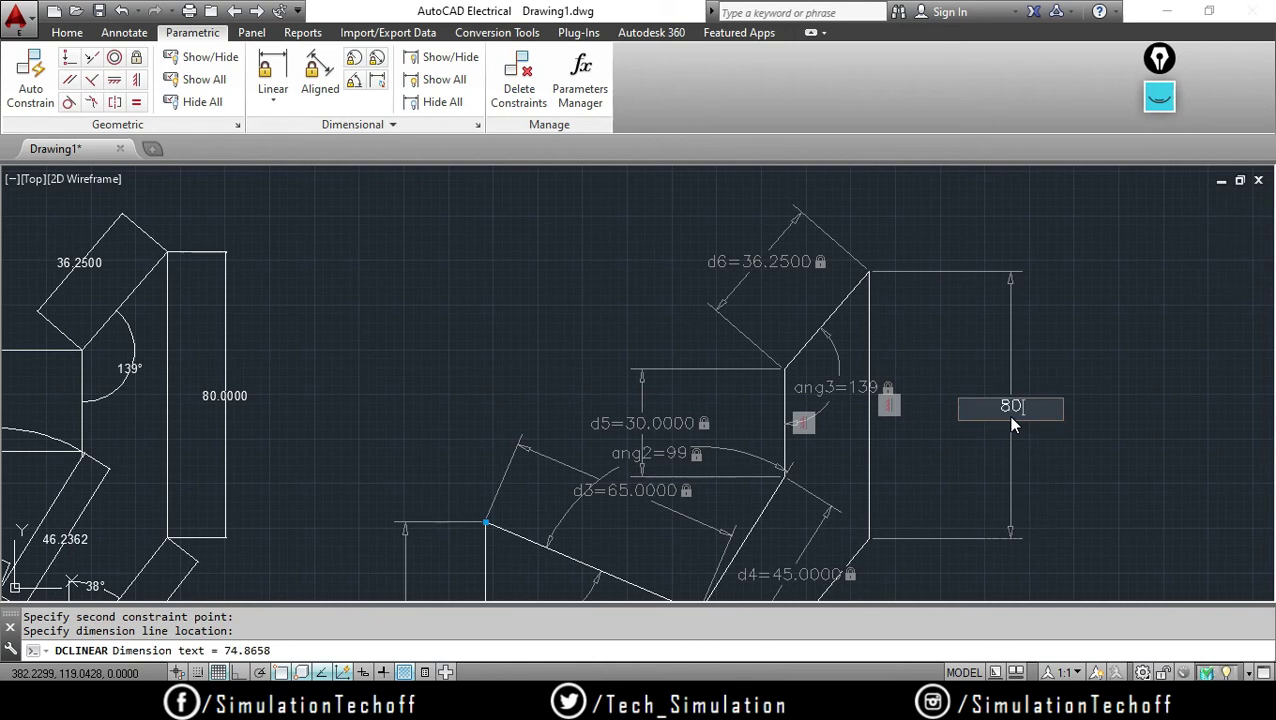
key(Return)
middle_drag(911, 507, 873, 351)
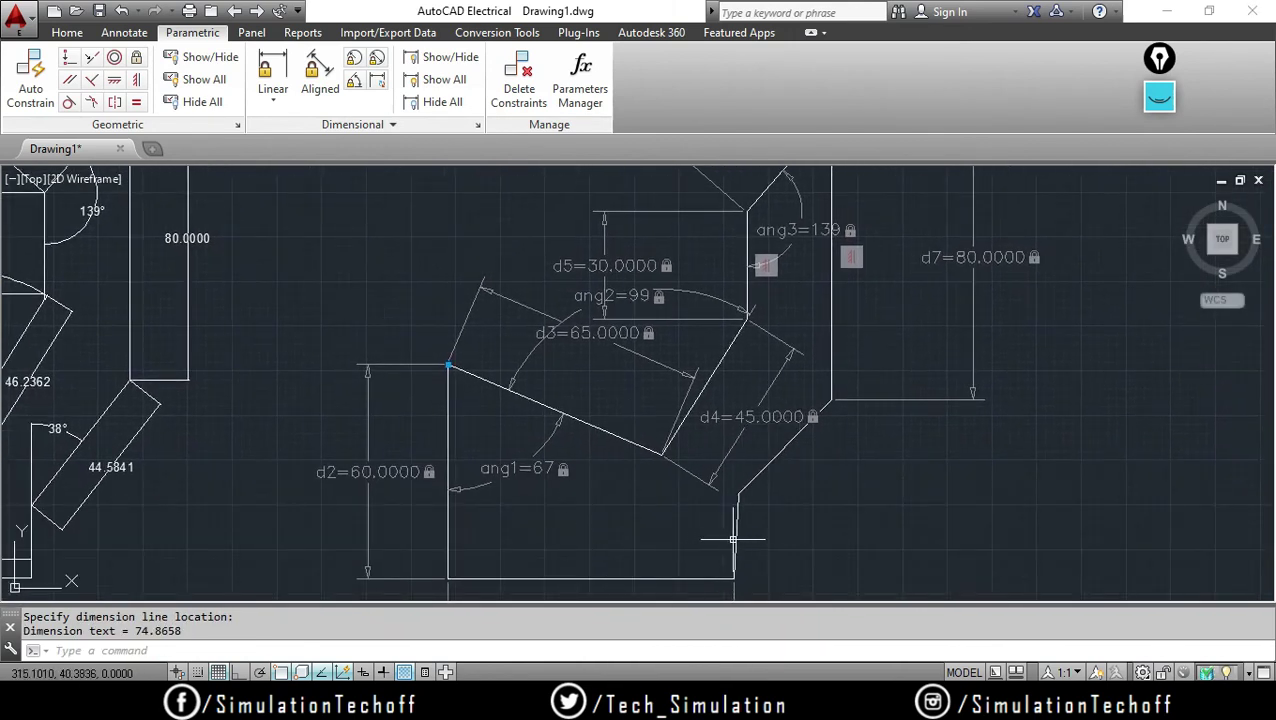
Apply a Vertical constraint to the short lower-right edge.
click(121, 84)
click(735, 543)
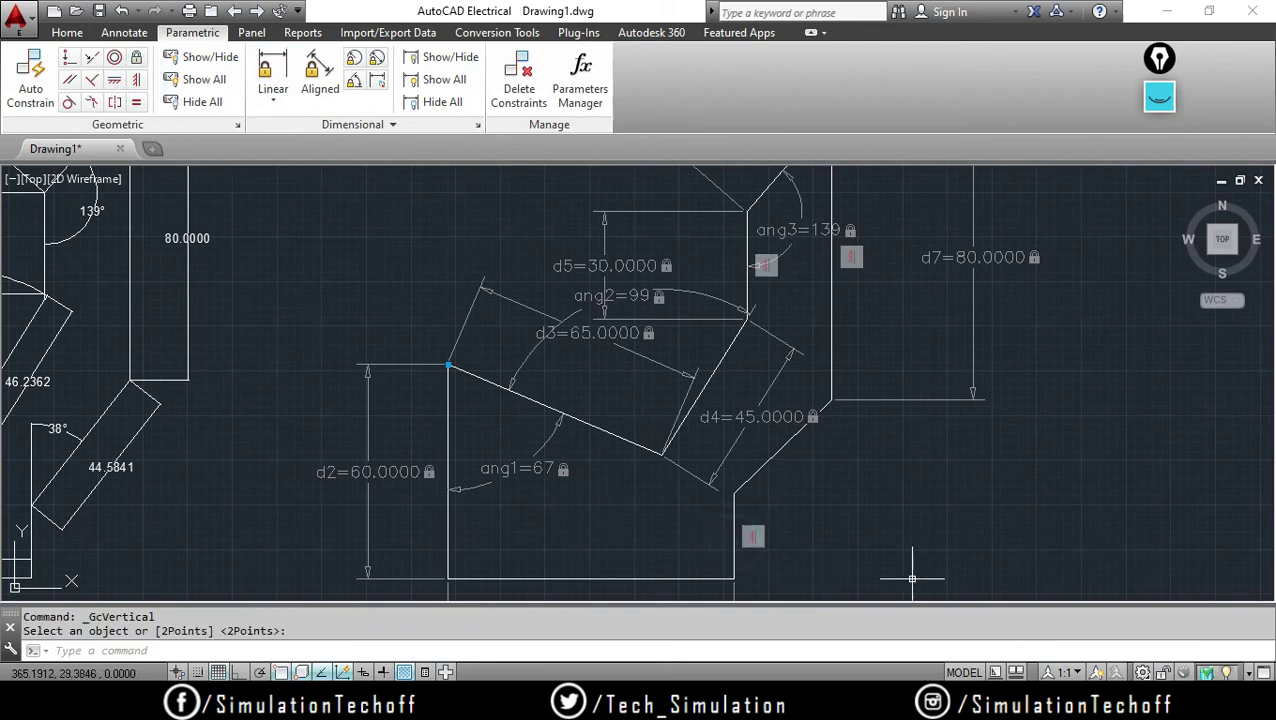
key(Escape)
middle_drag(866, 524, 851, 533)
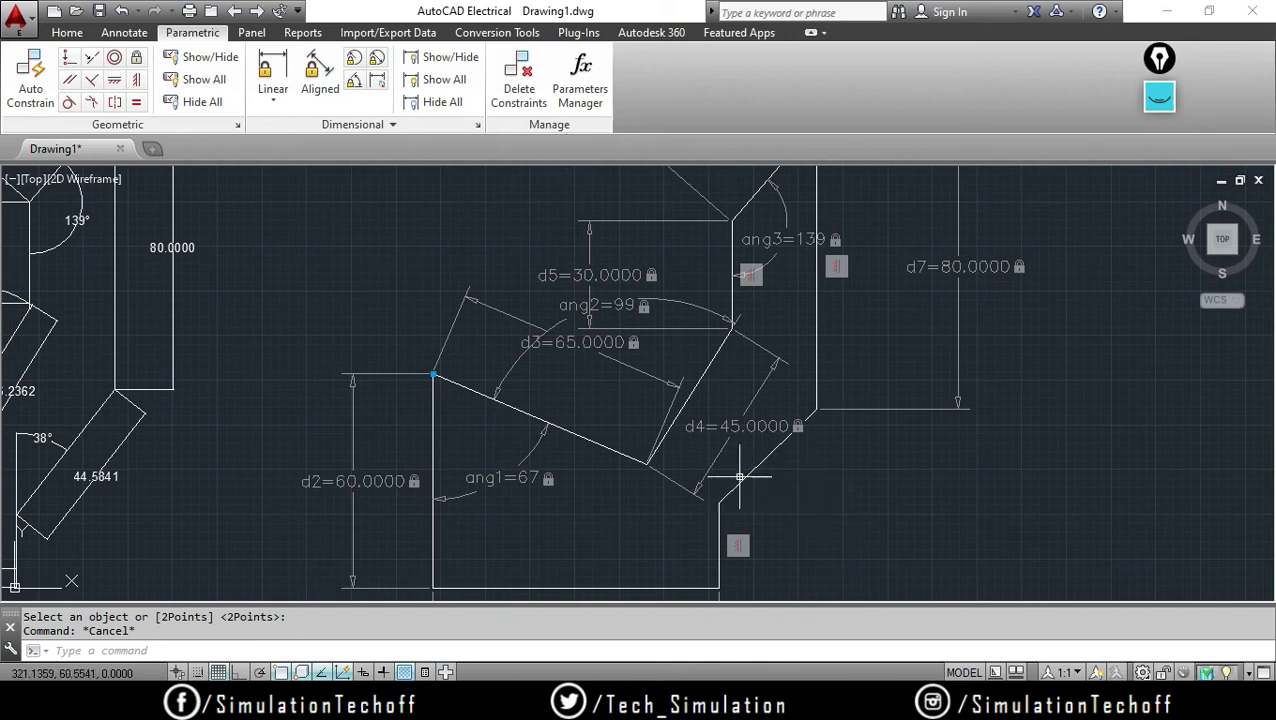
Constrain that short lower-right edge to a linear length of 15 (d8).
click(272, 72)
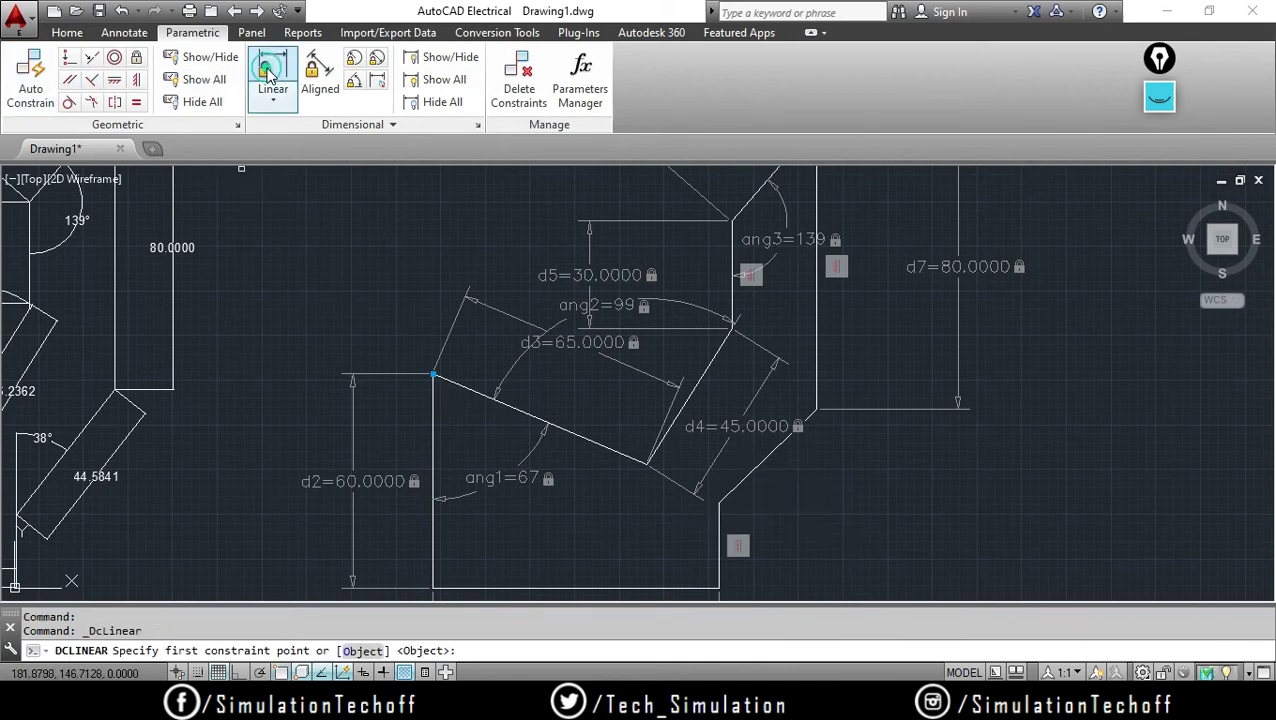
click(719, 503)
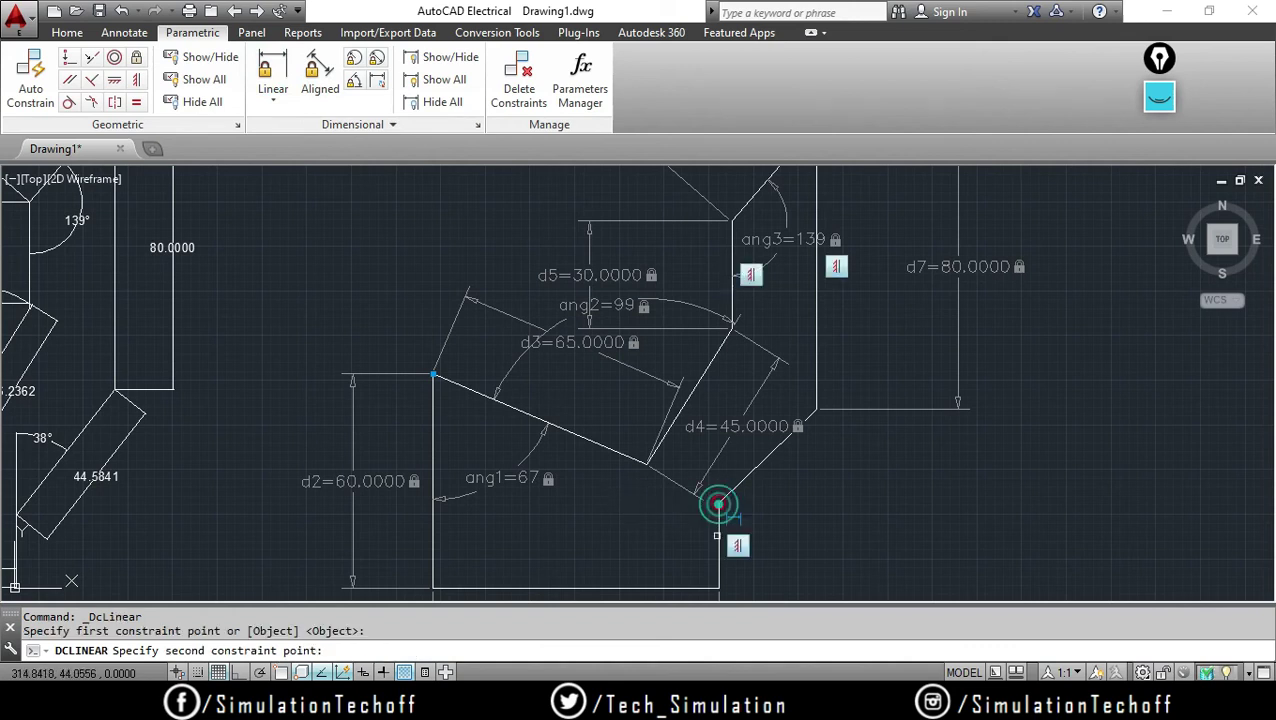
click(719, 589)
click(792, 555)
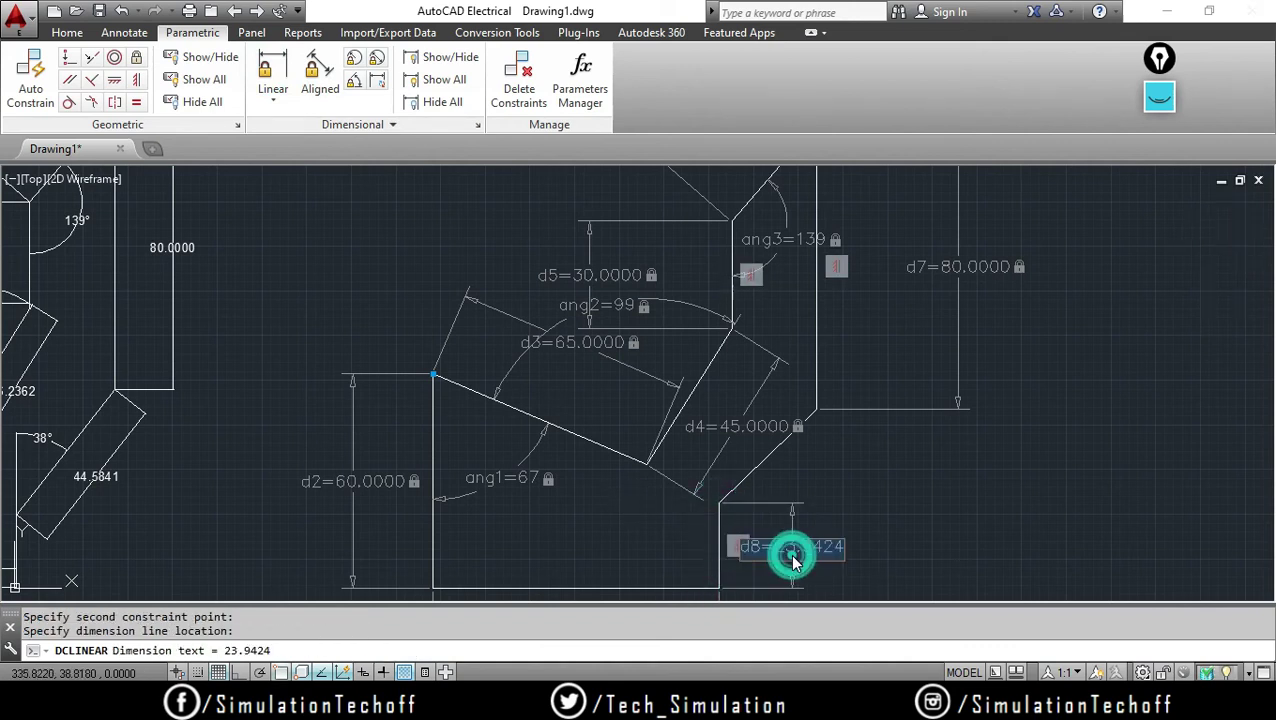
text(15)
key(Return)
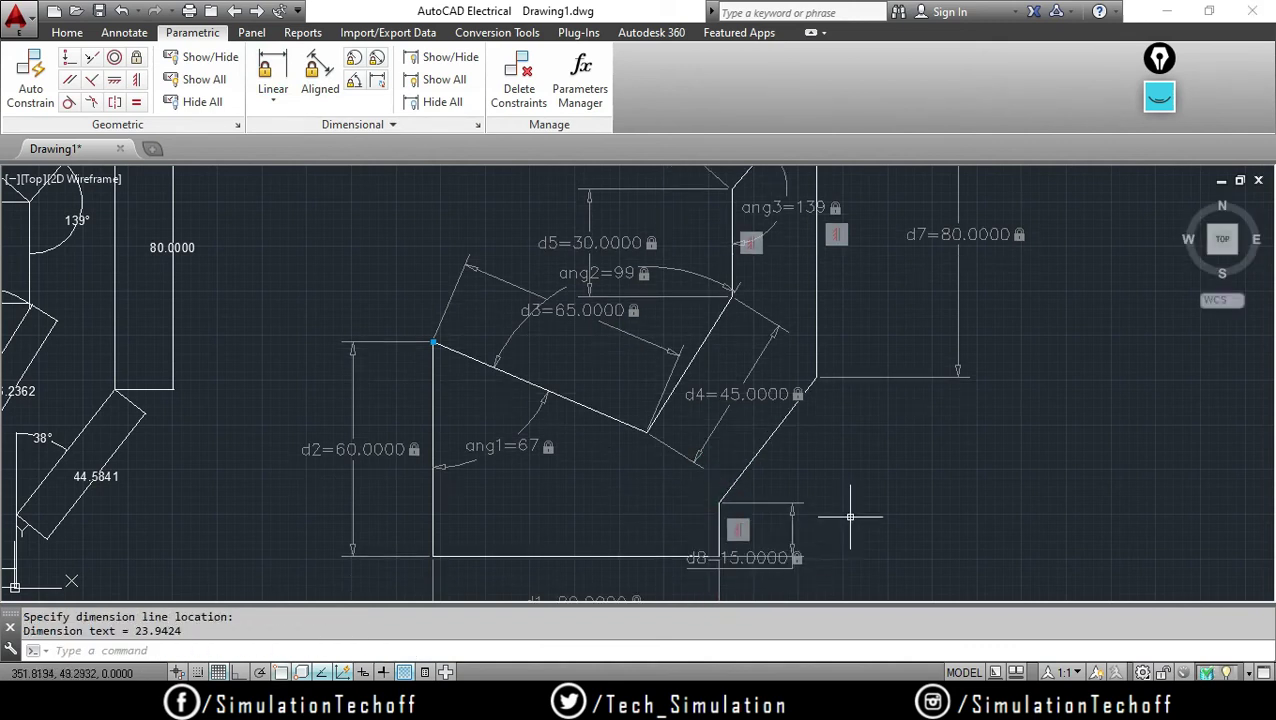
key(Escape)
middle_drag(845, 520, 920, 443)
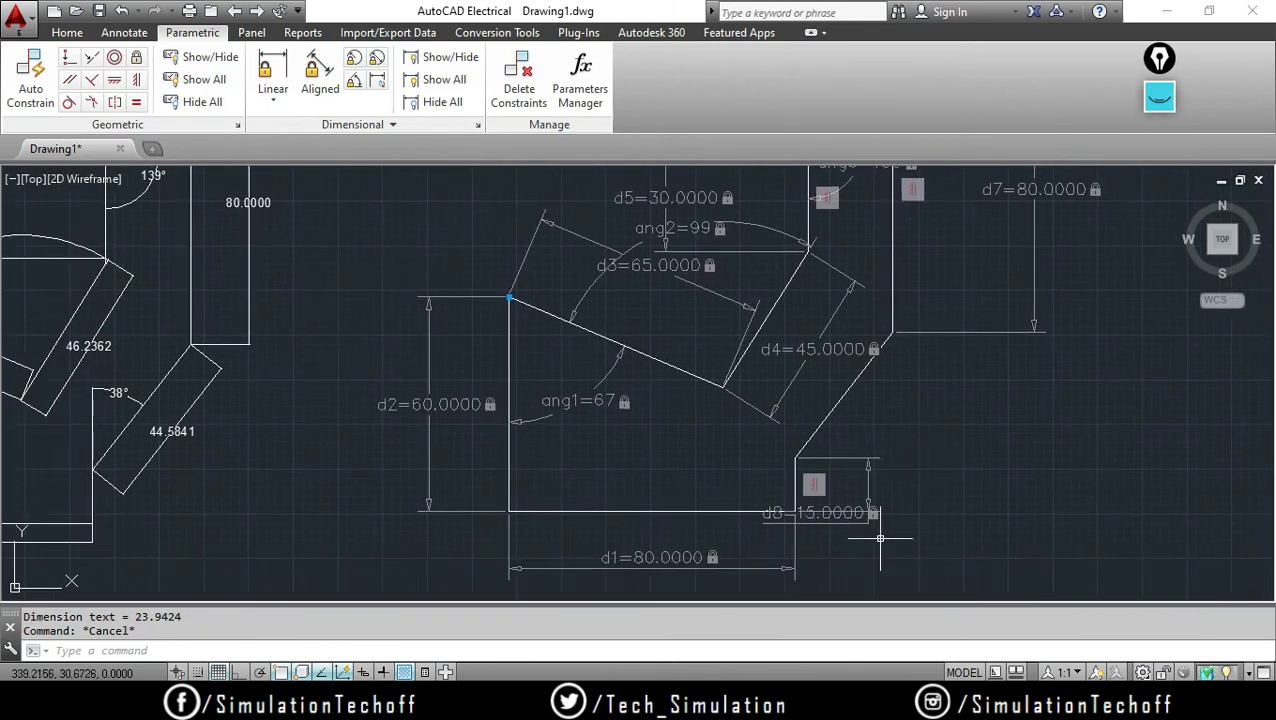
middle_drag(1020, 461, 1038, 536)
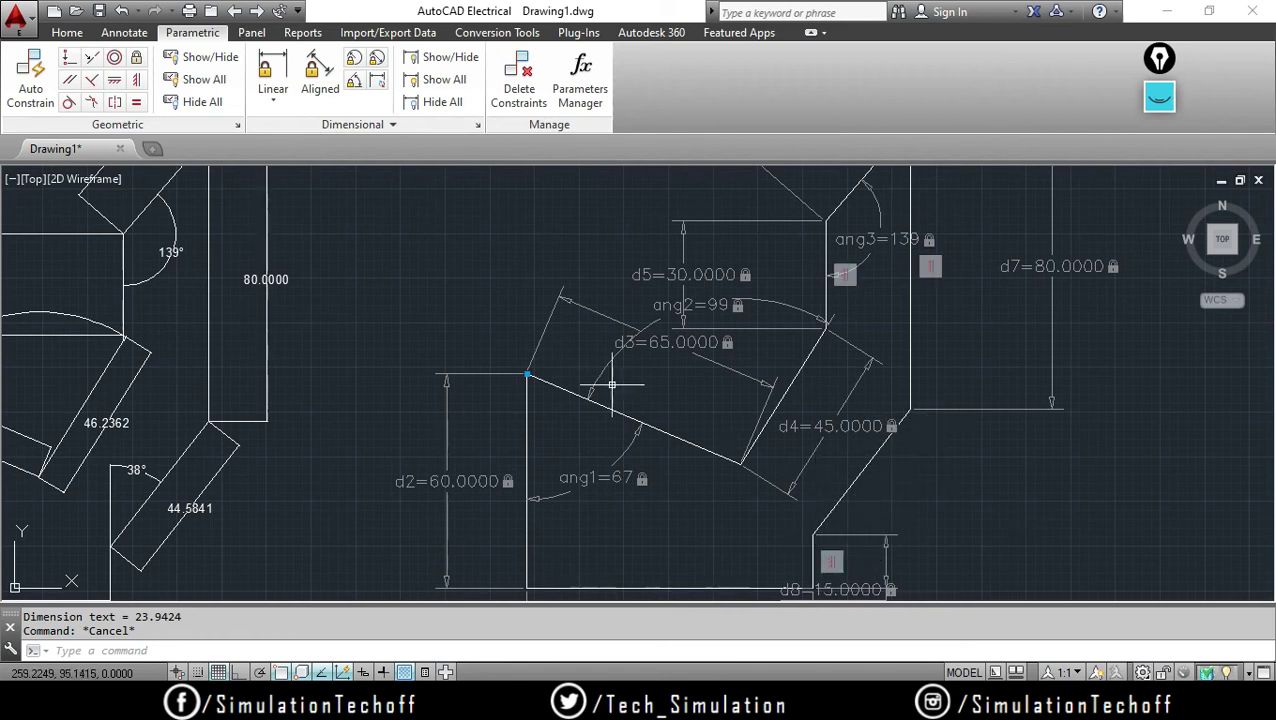
Add angular constraint ang4 of 38° between the slanted edge and the vertical edge.
click(354, 80)
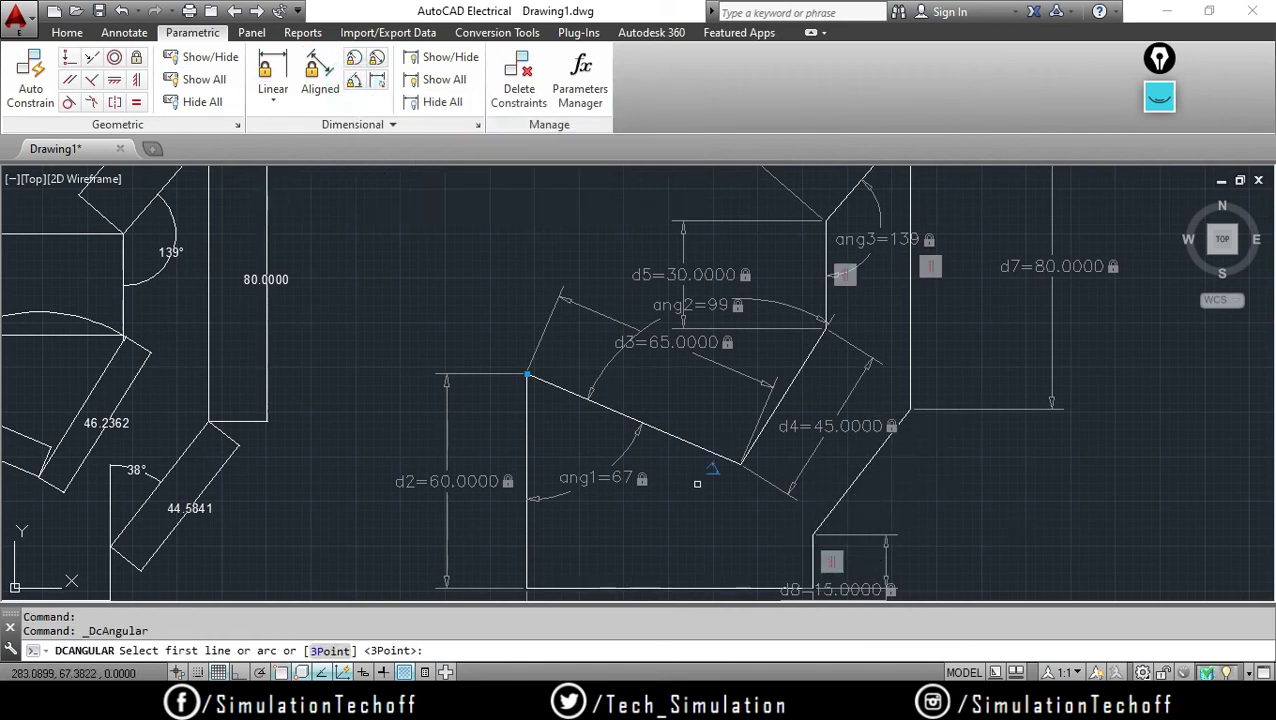
click(815, 557)
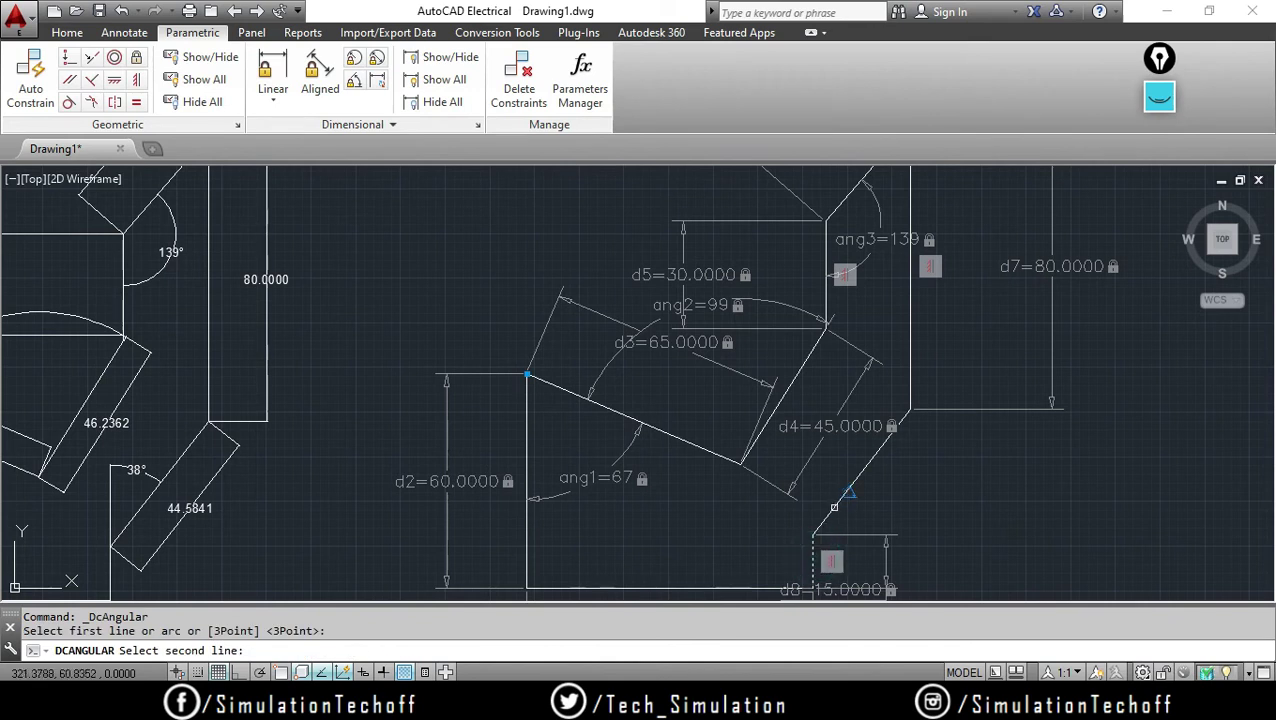
click(834, 506)
click(829, 470)
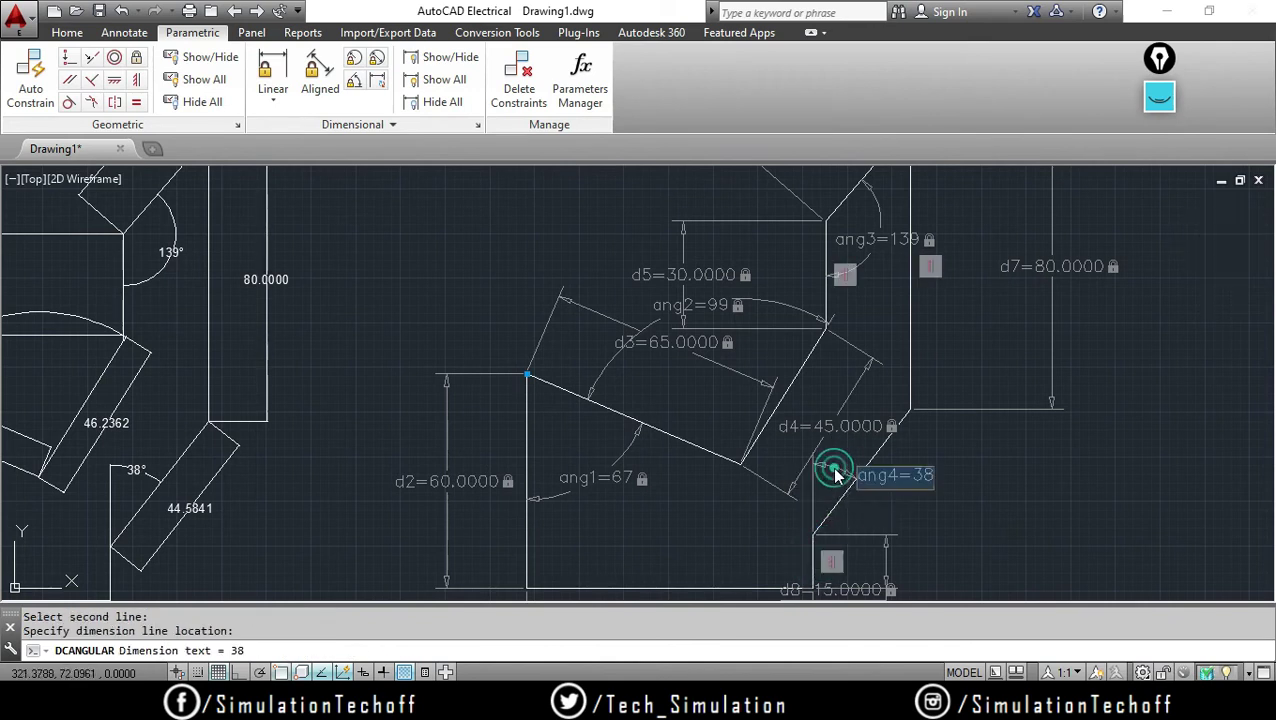
click(1000, 478)
key(Escape)
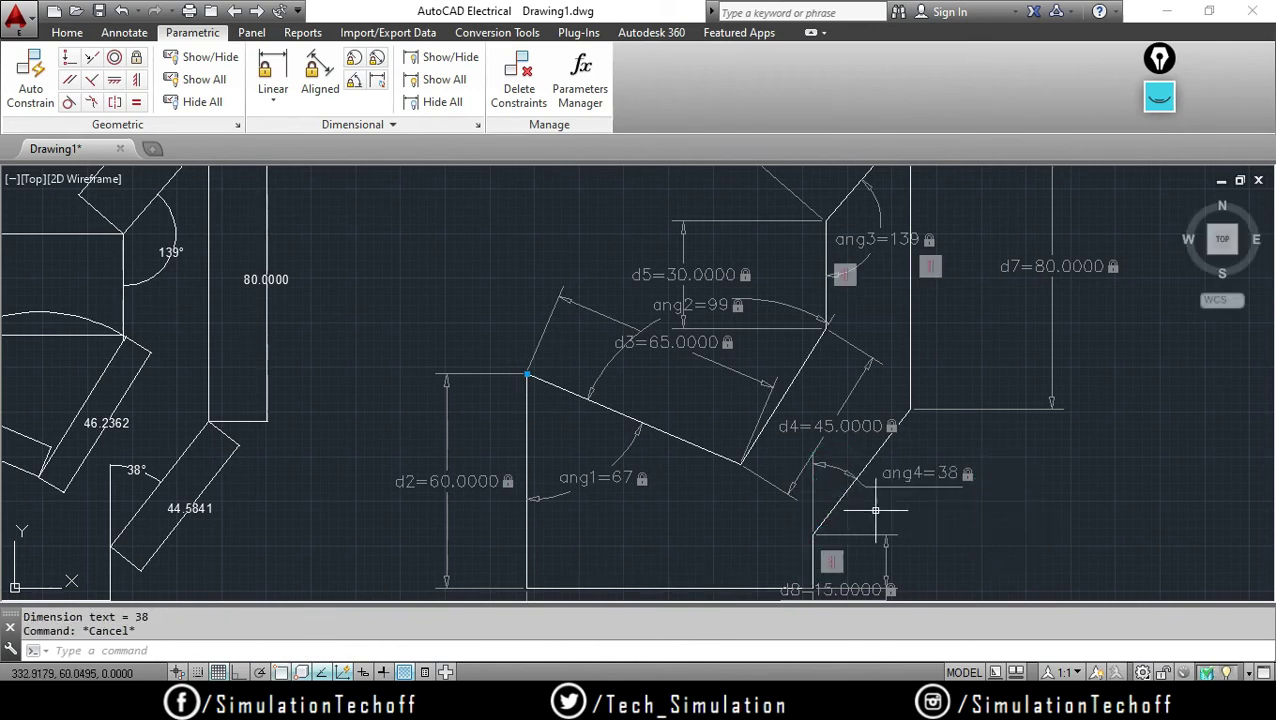
middle_drag(891, 495, 899, 465)
scroll(899, 465, down, 2)
scroll(902, 460, up, 2)
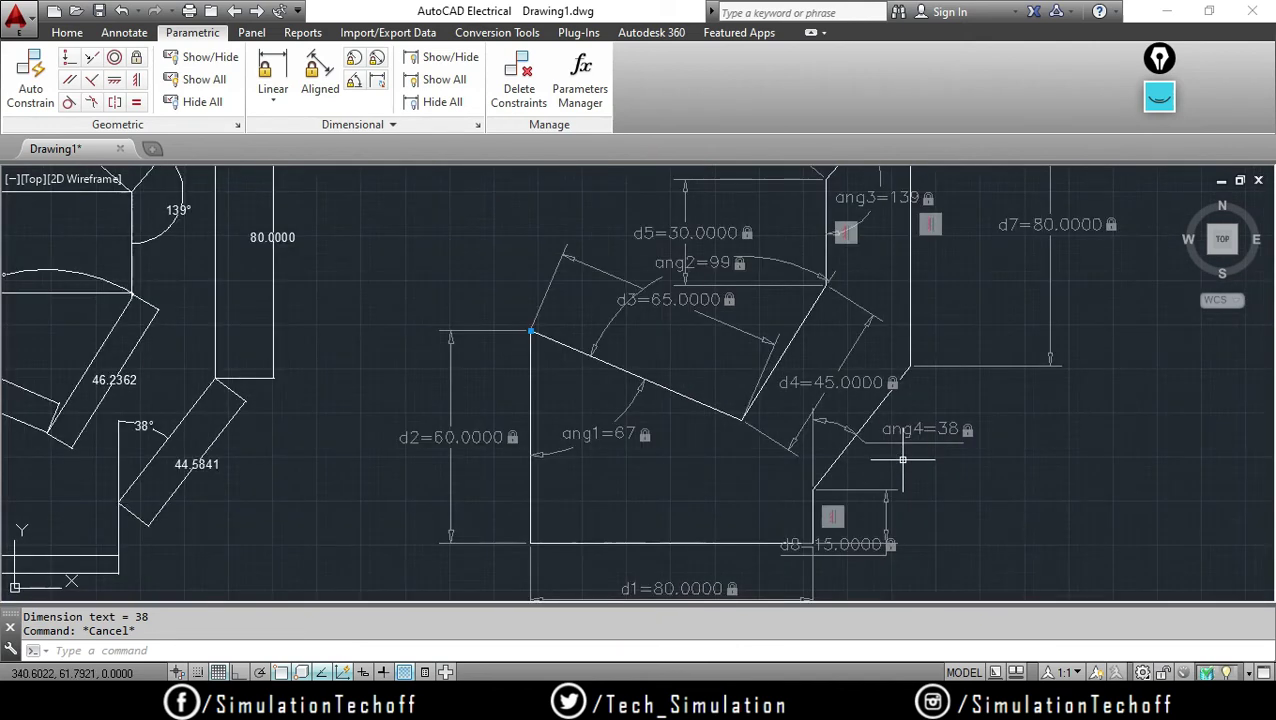
scroll(893, 441, down, 2)
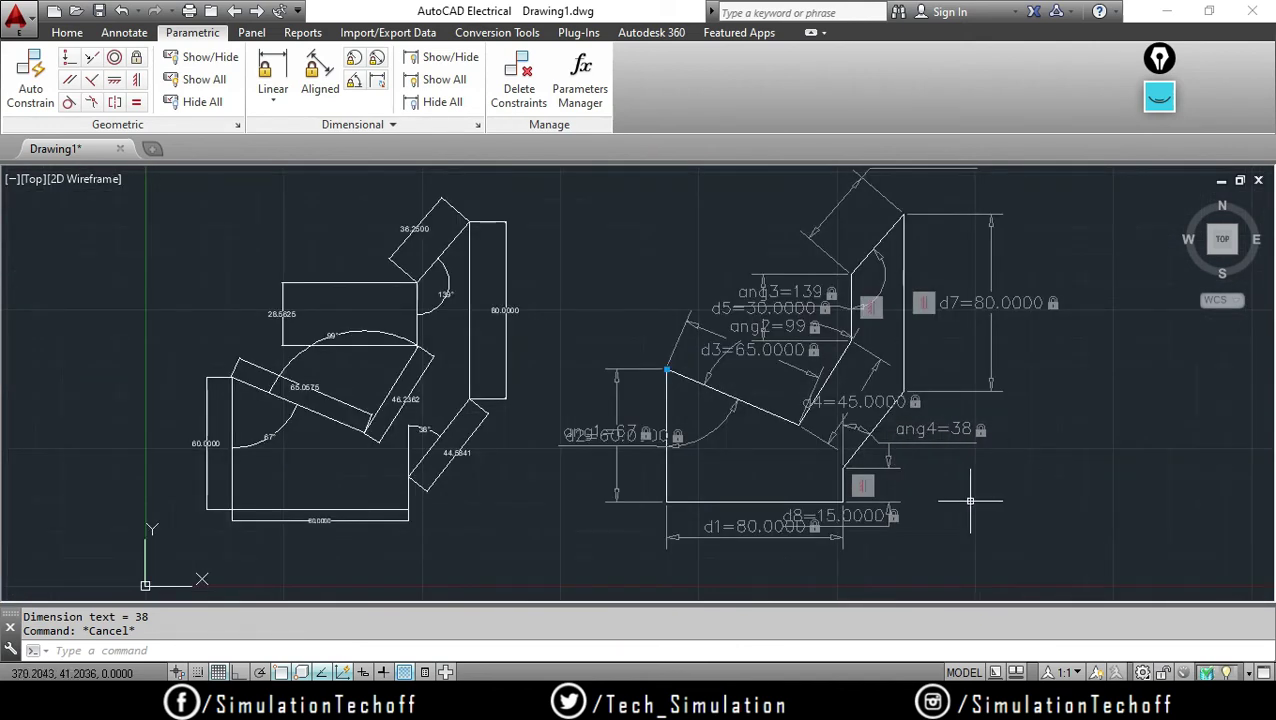
Window-select and deselect the constrained shape, then pan to show both shapes.
click(1052, 562)
click(614, 165)
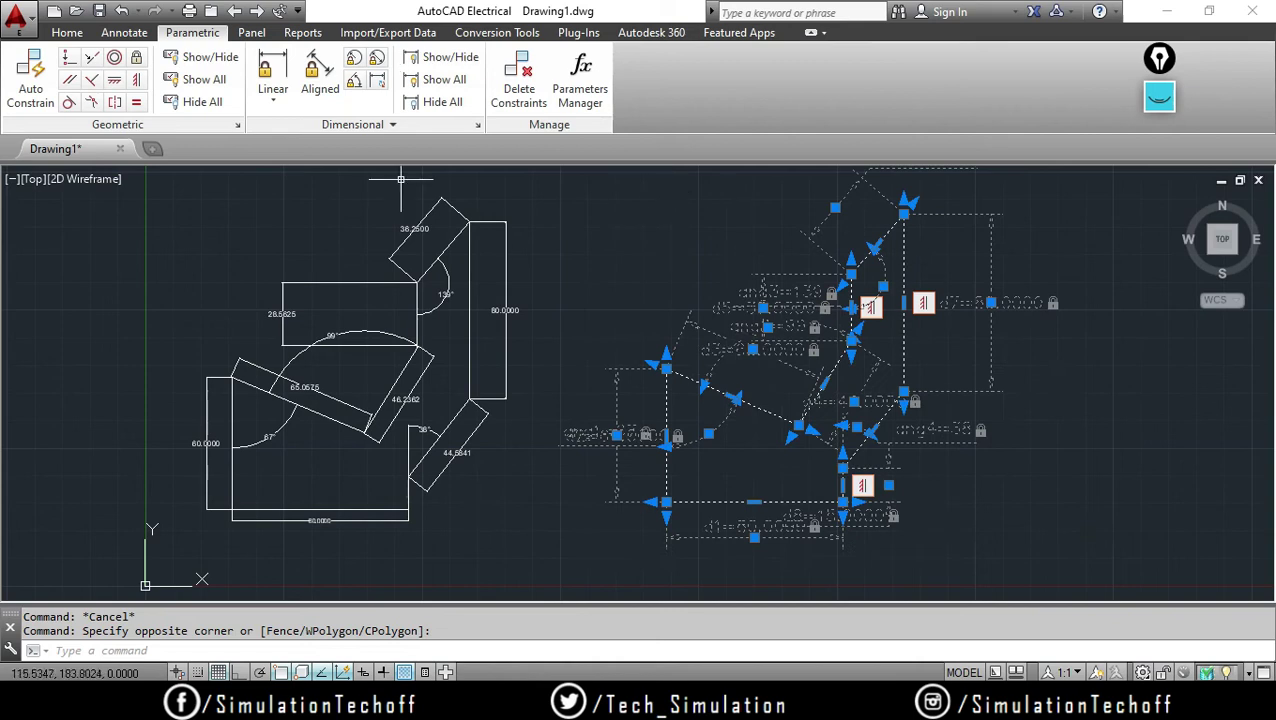
key(Escape)
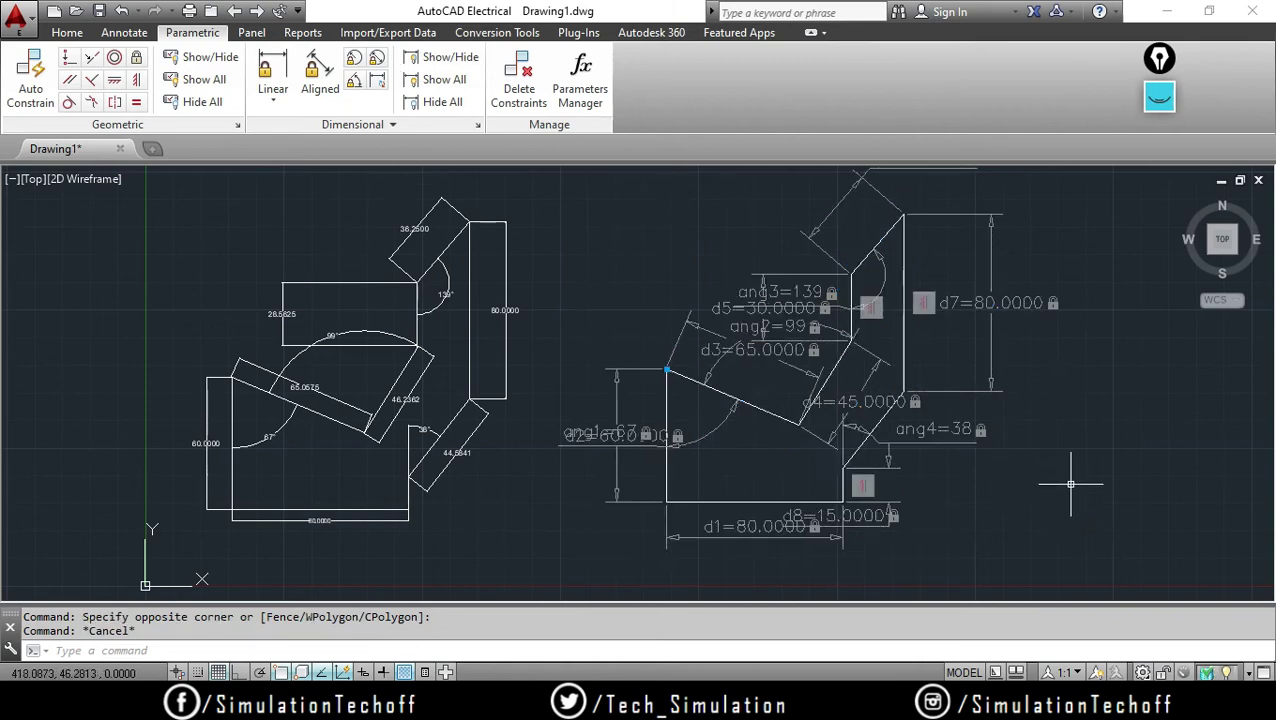
middle_drag(483, 544, 570, 541)
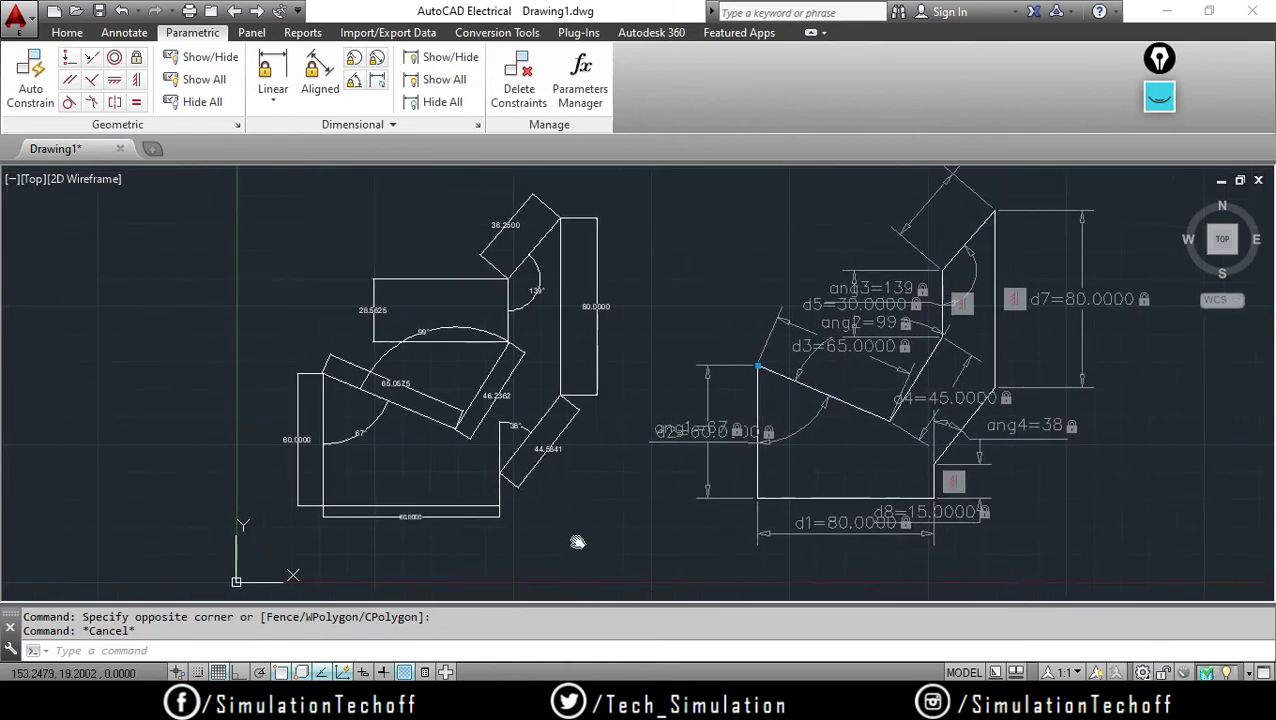
click(126, 32)
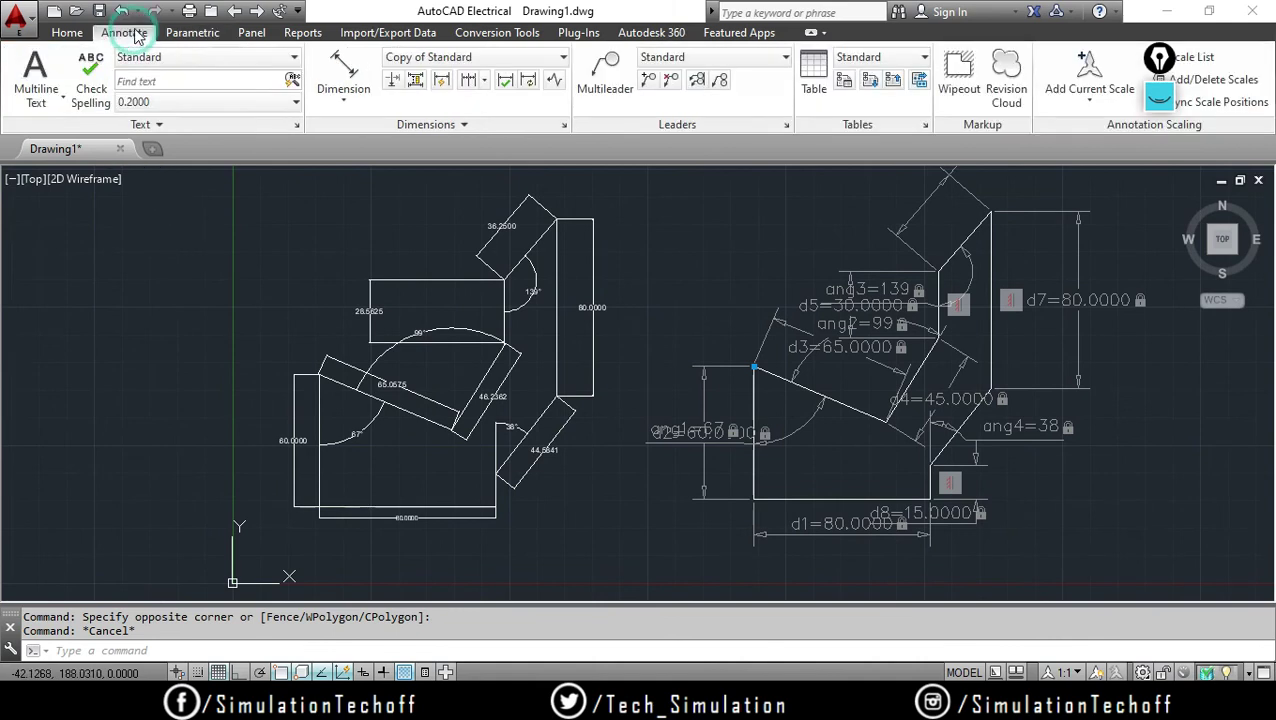
click(178, 33)
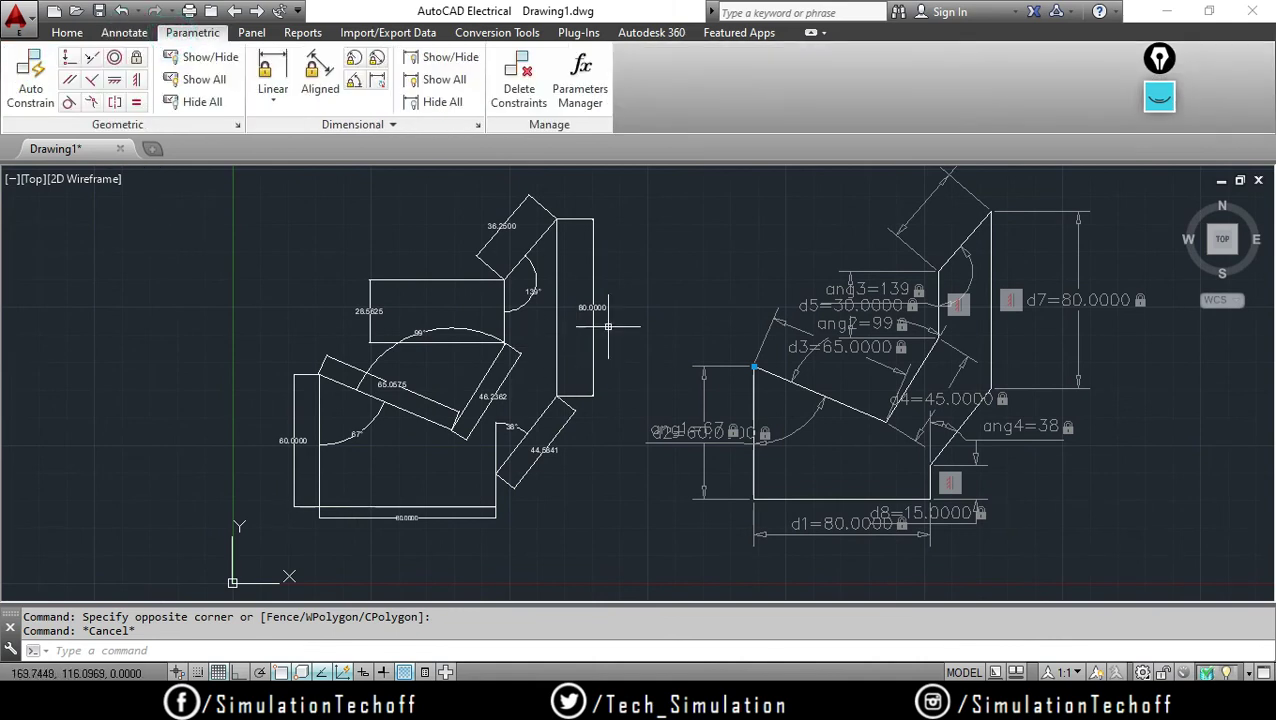
scroll(600, 310, up, 3)
scroll(600, 305, up, 3)
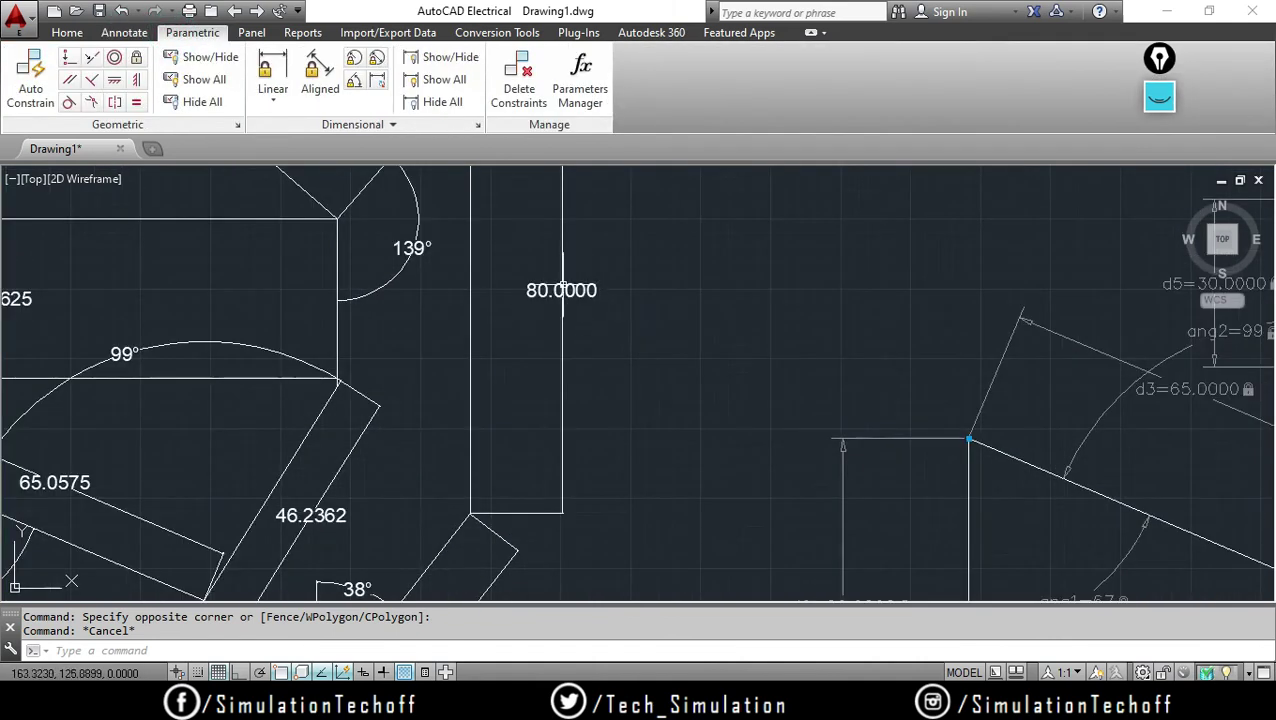
Edit the 80.0000 dimension text so it reads 40.
double_click(560, 290)
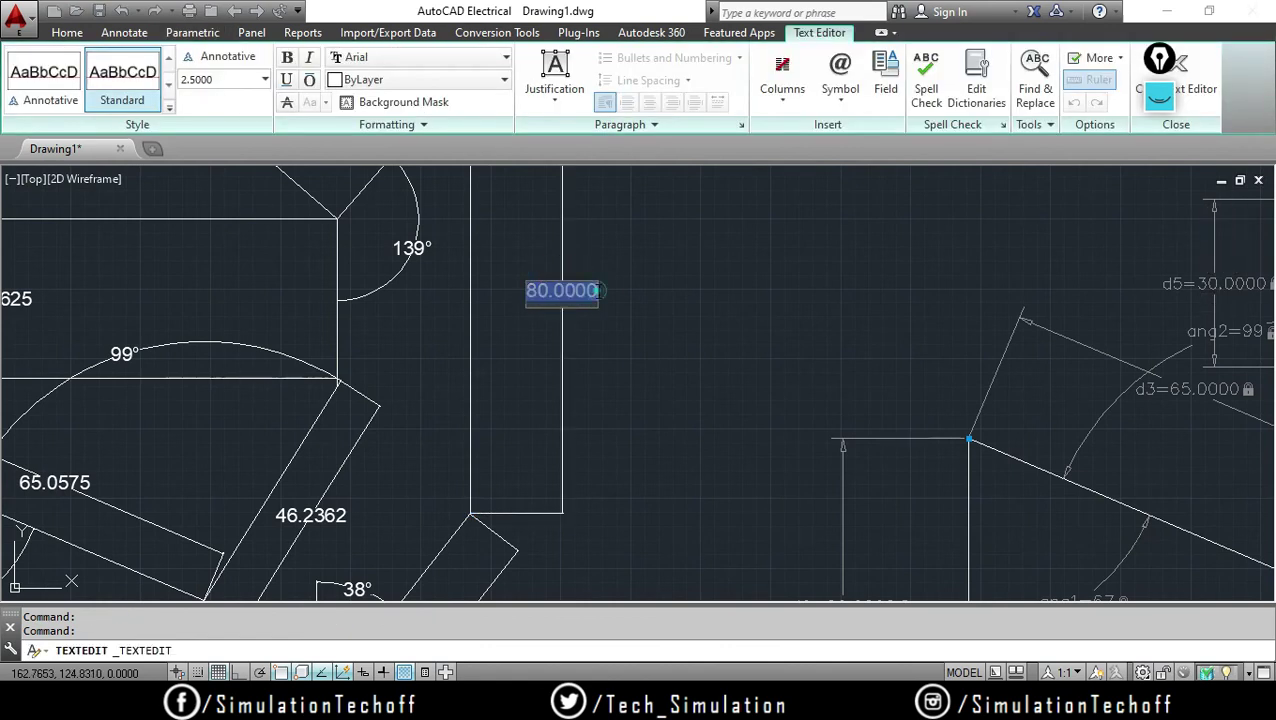
text(40)
key(Return)
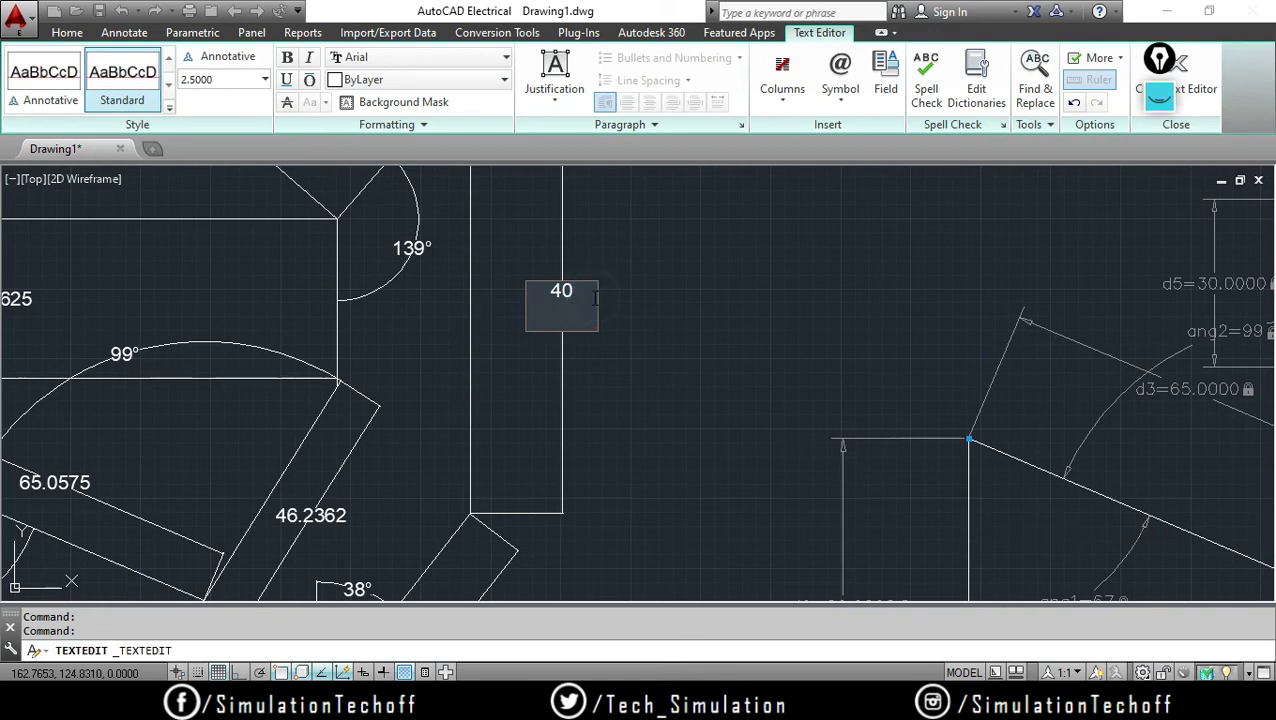
key(BackSpace)
click(681, 310)
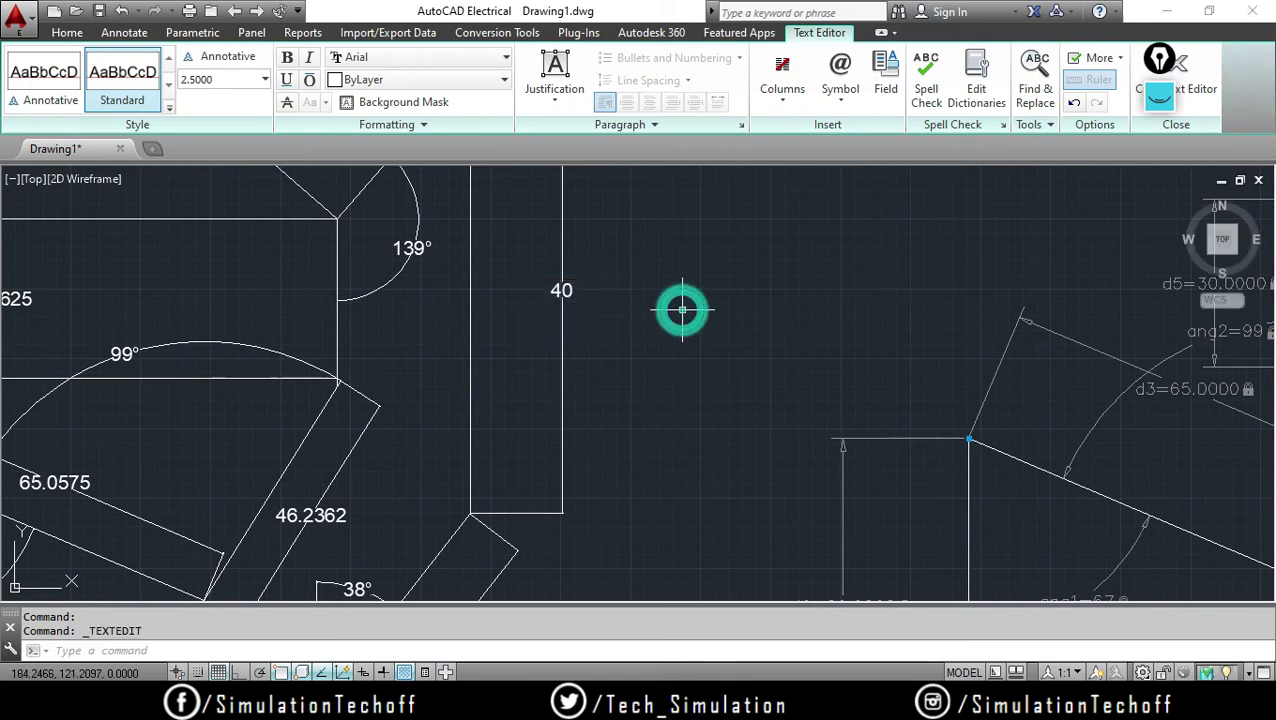
scroll(858, 515, down, 4)
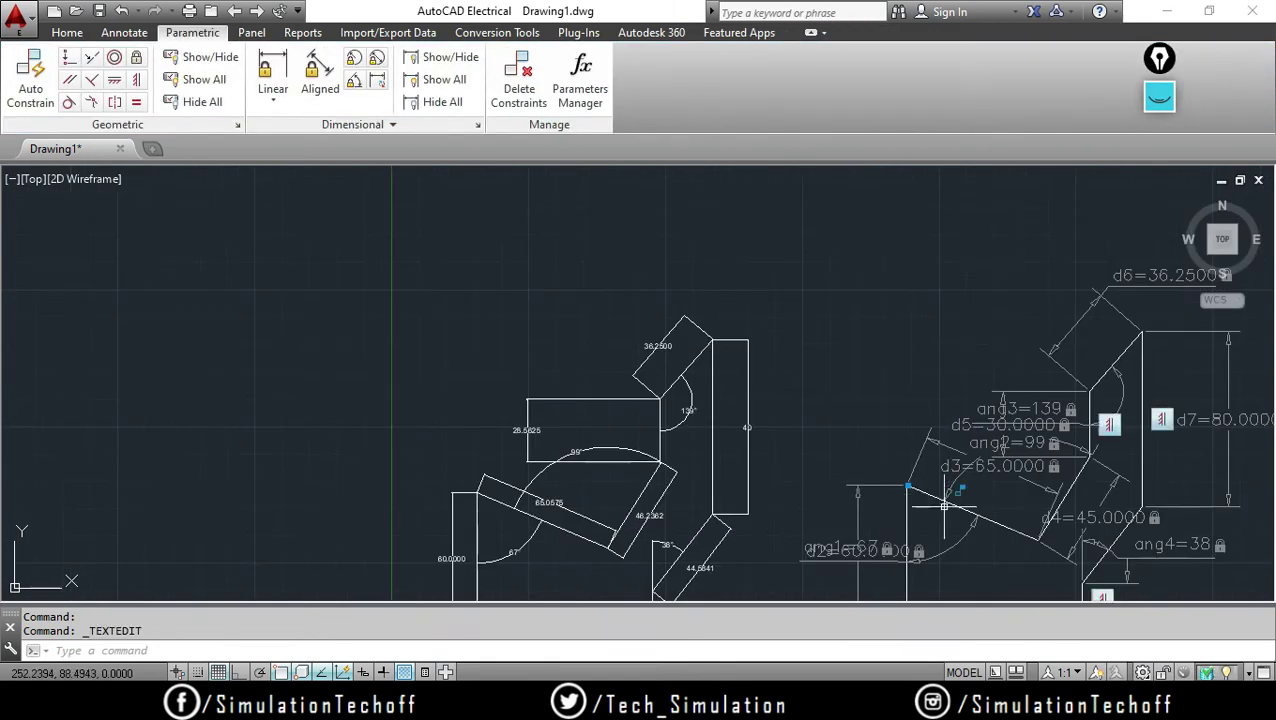
middle_drag(1010, 480, 866, 383)
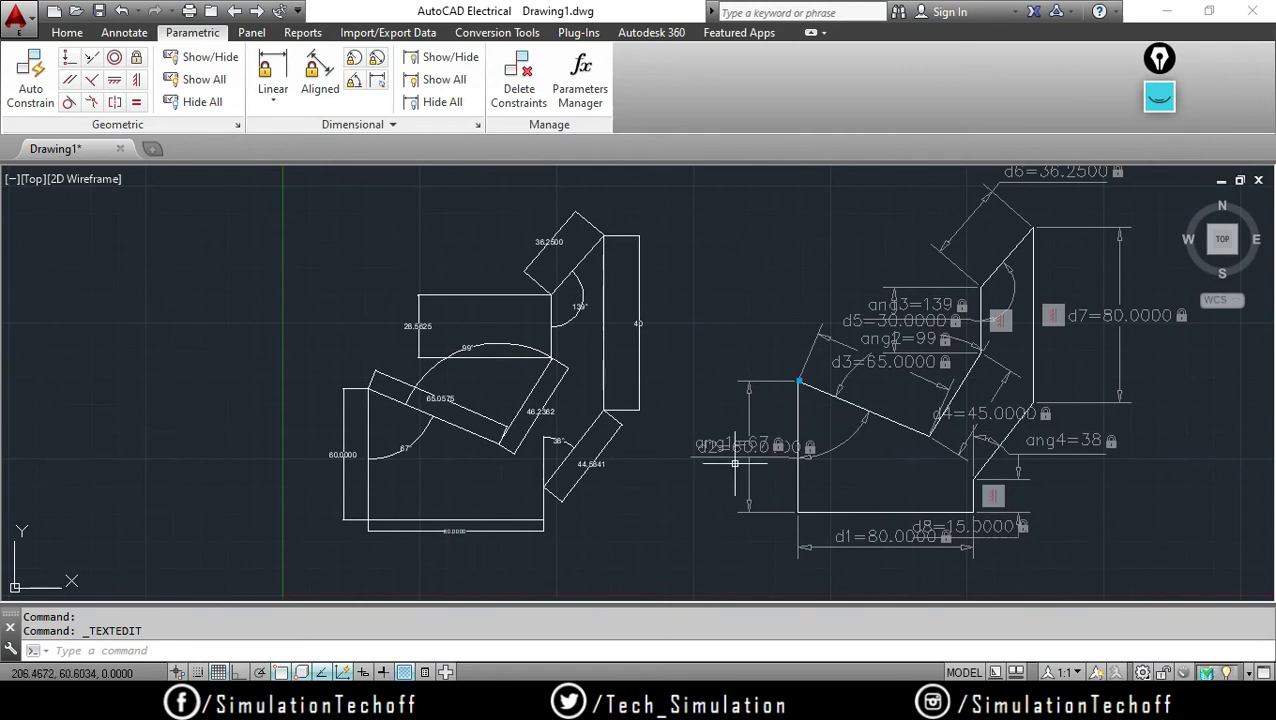
scroll(614, 432, up, 4)
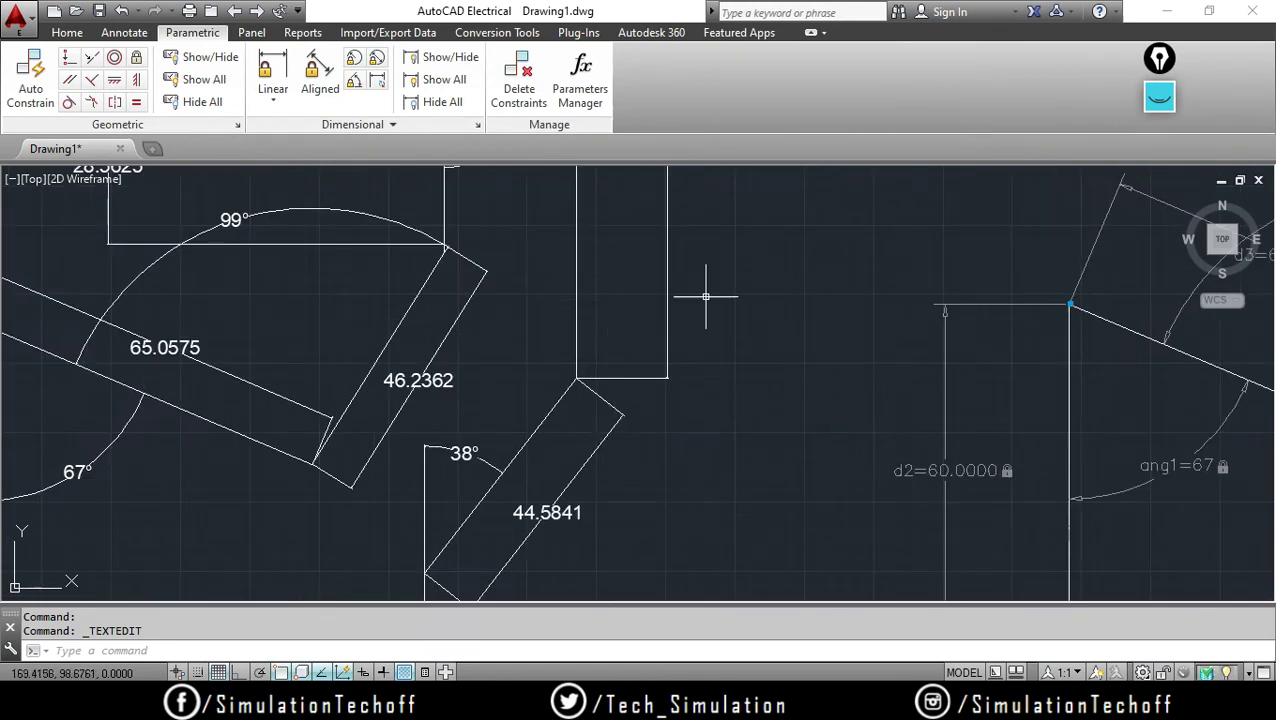
middle_drag(700, 285, 700, 447)
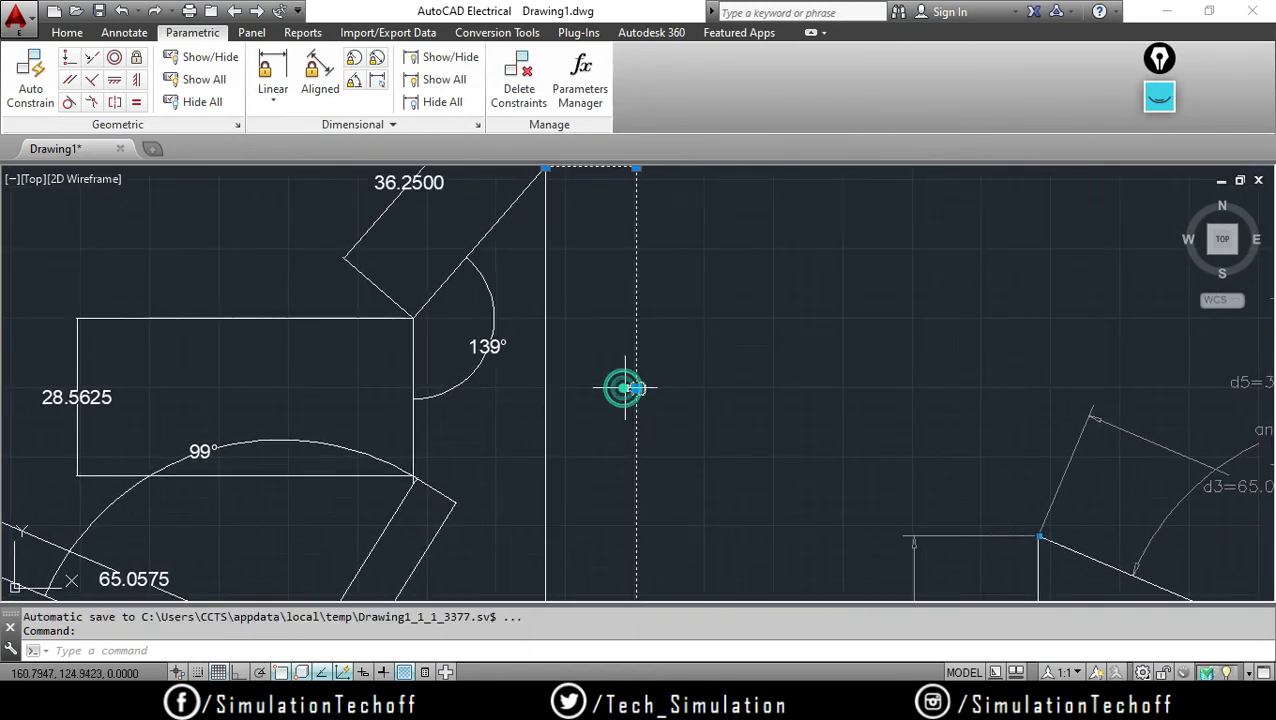
Change the left shape's 40 dimension label to read 80.
double_click(635, 389)
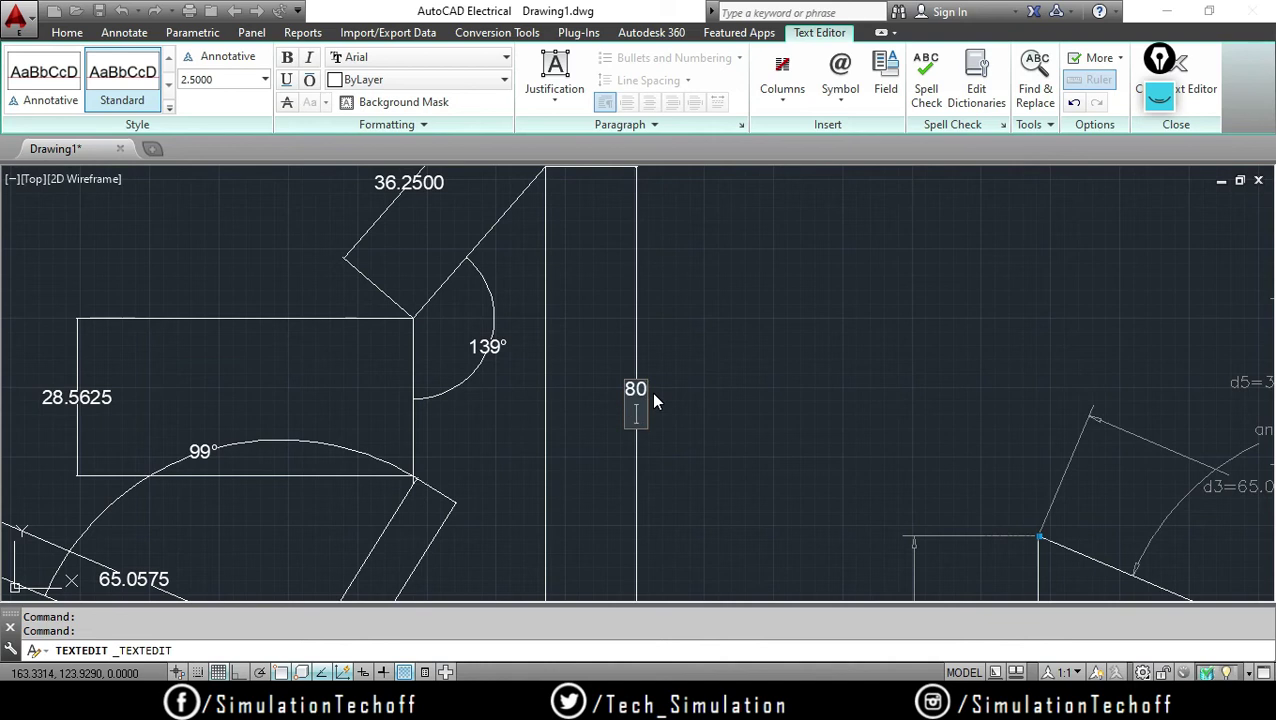
click(757, 368)
scroll(757, 368, down, 4)
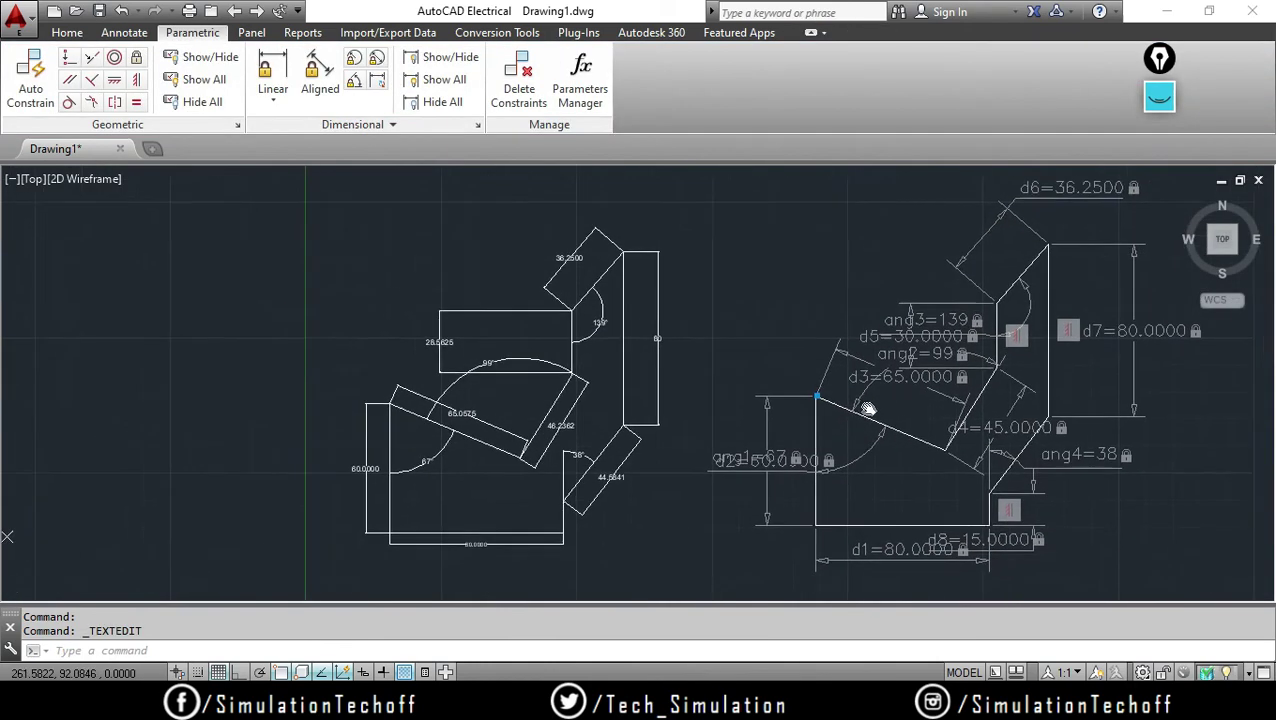
middle_drag(868, 409, 810, 406)
scroll(922, 404, up, 3)
scroll(922, 404, down, 3)
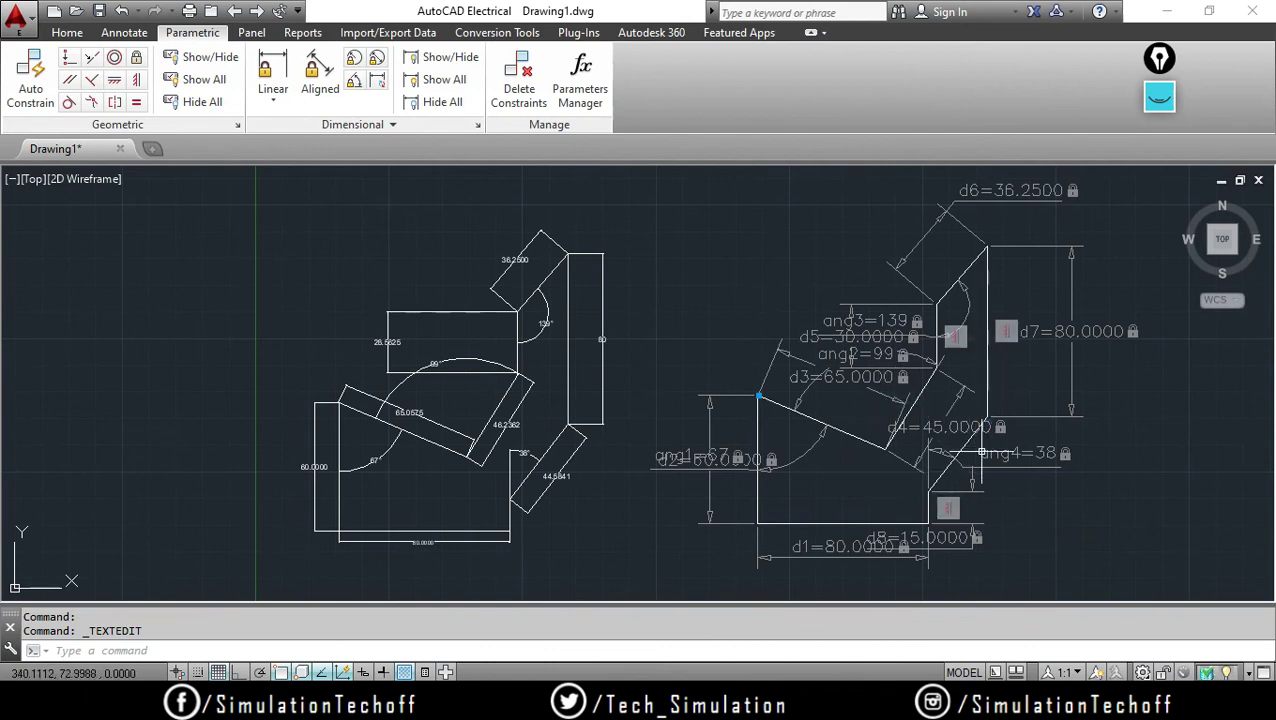
scroll(1011, 450, up, 2)
scroll(695, 401, up, 2)
Zoom out to frame both practice shapes for erasing.
scroll(710, 407, down, 2)
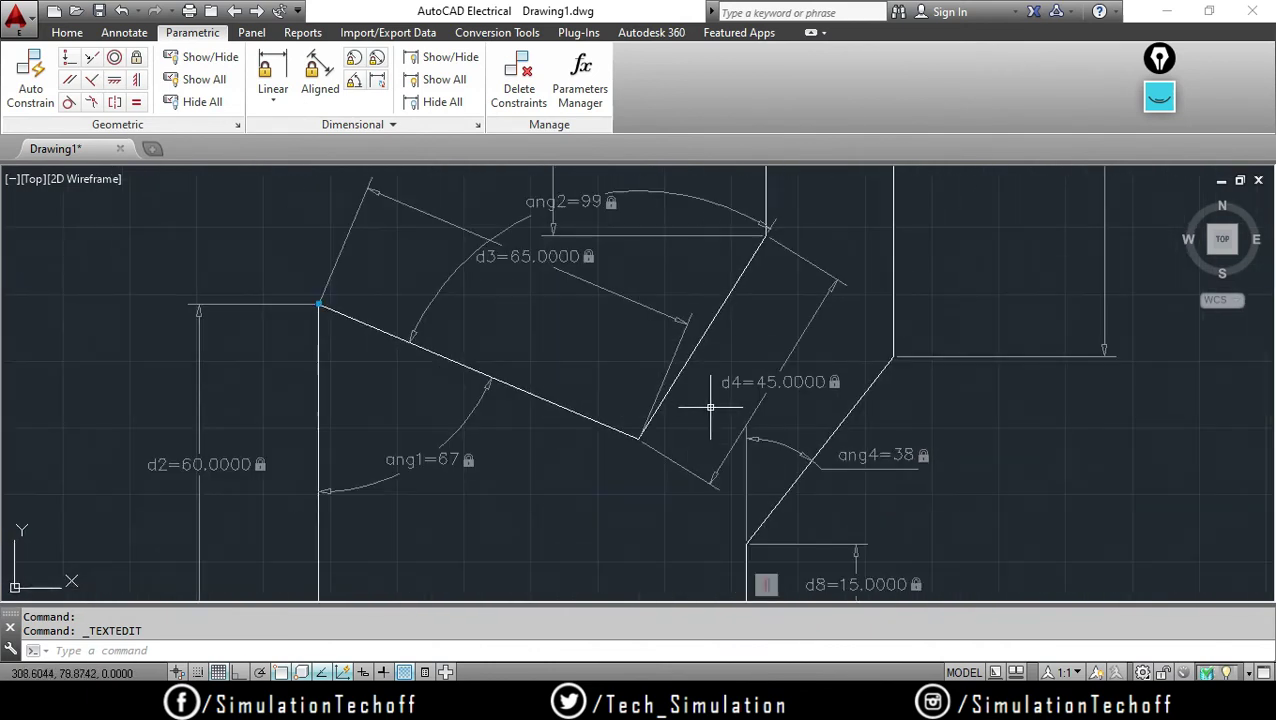
scroll(710, 407, down, 2)
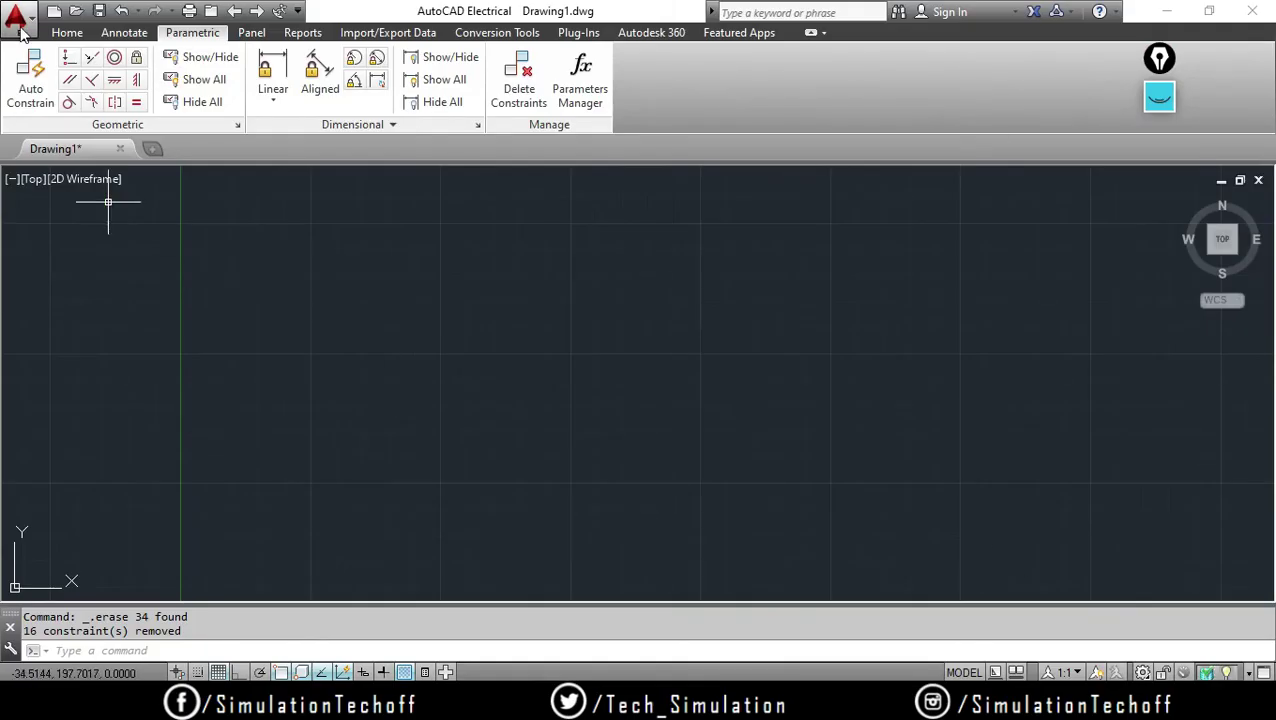
Place a new circle's centre point, then check the yin-yang reference slide in PowerPoint.
click(62, 33)
click(108, 66)
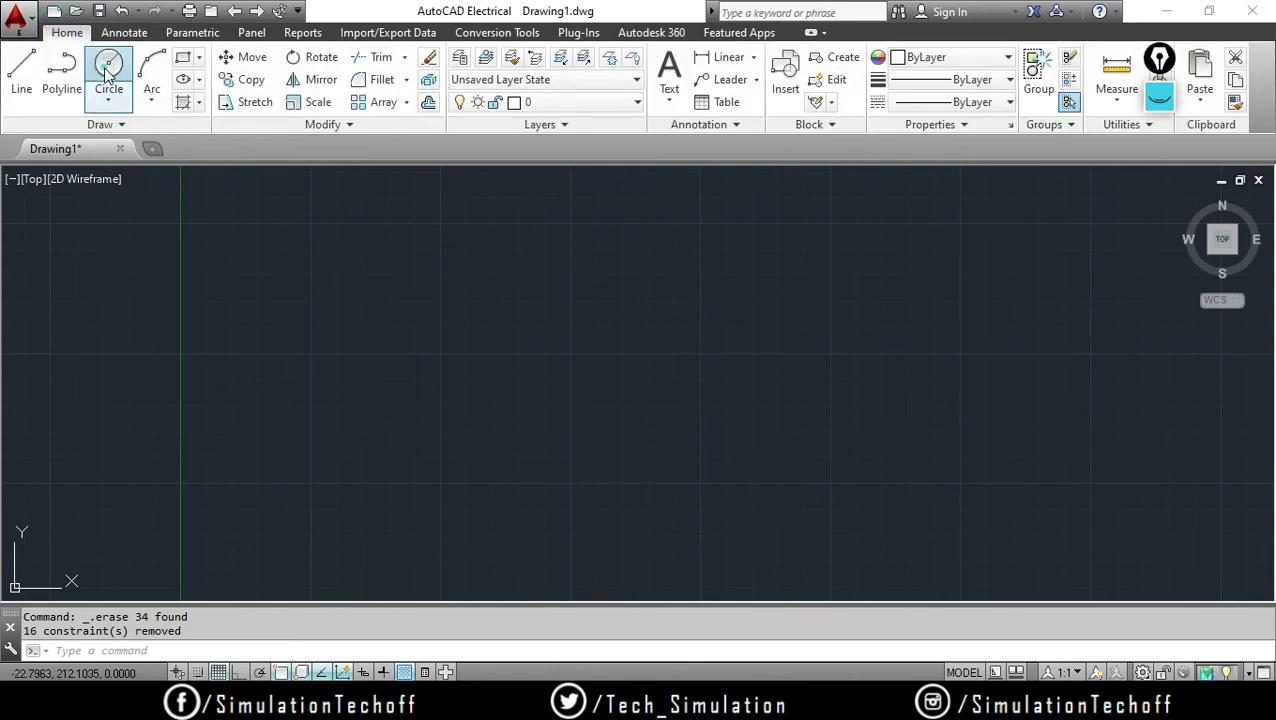
click(640, 379)
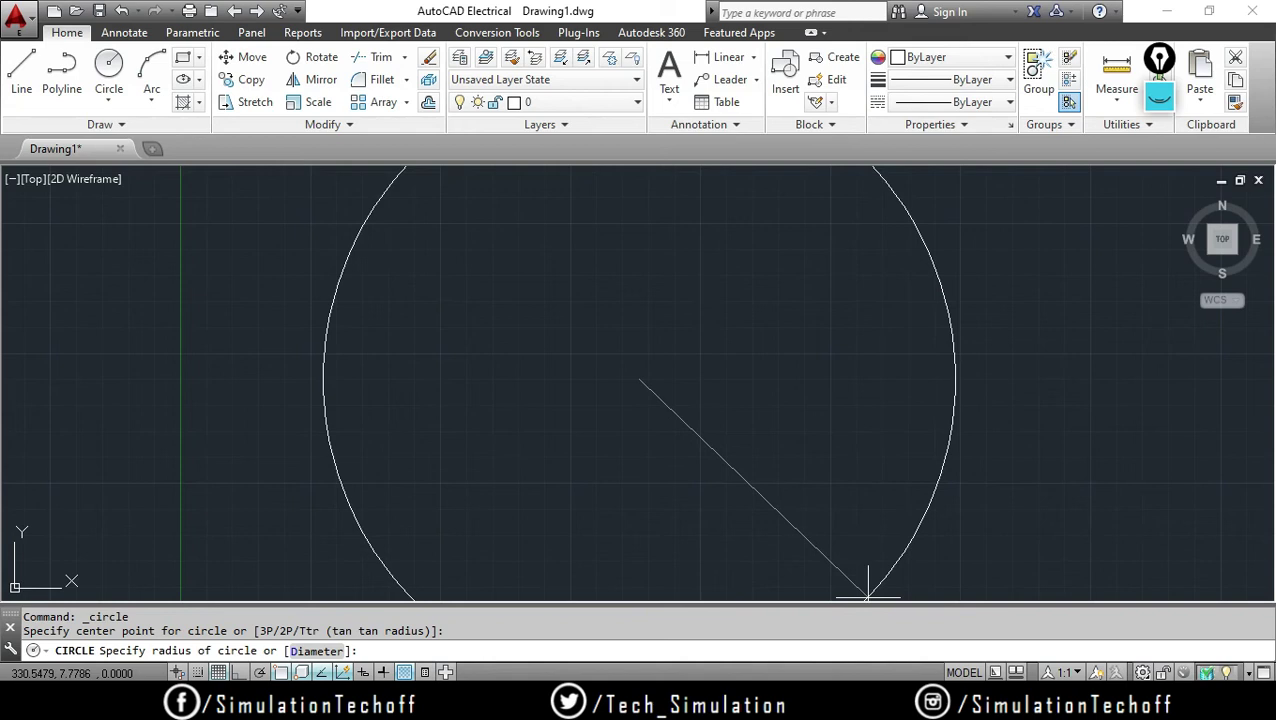
click(707, 632)
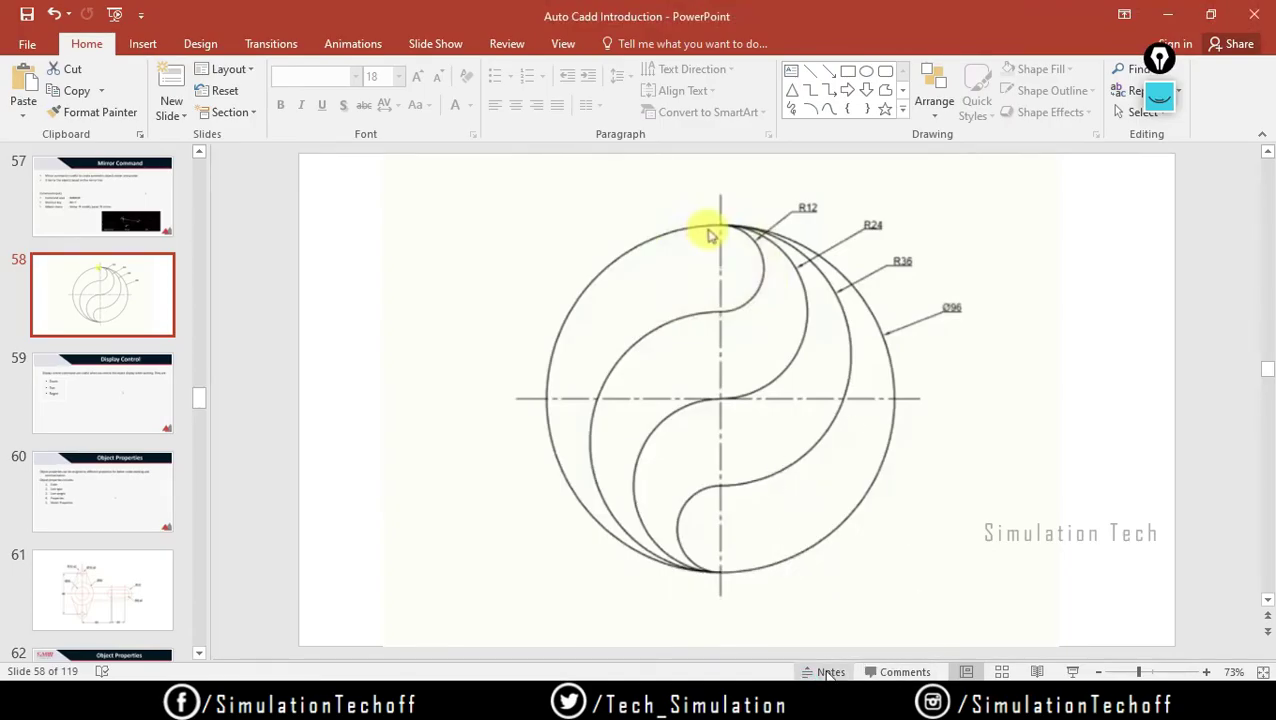
key(alt+Tab)
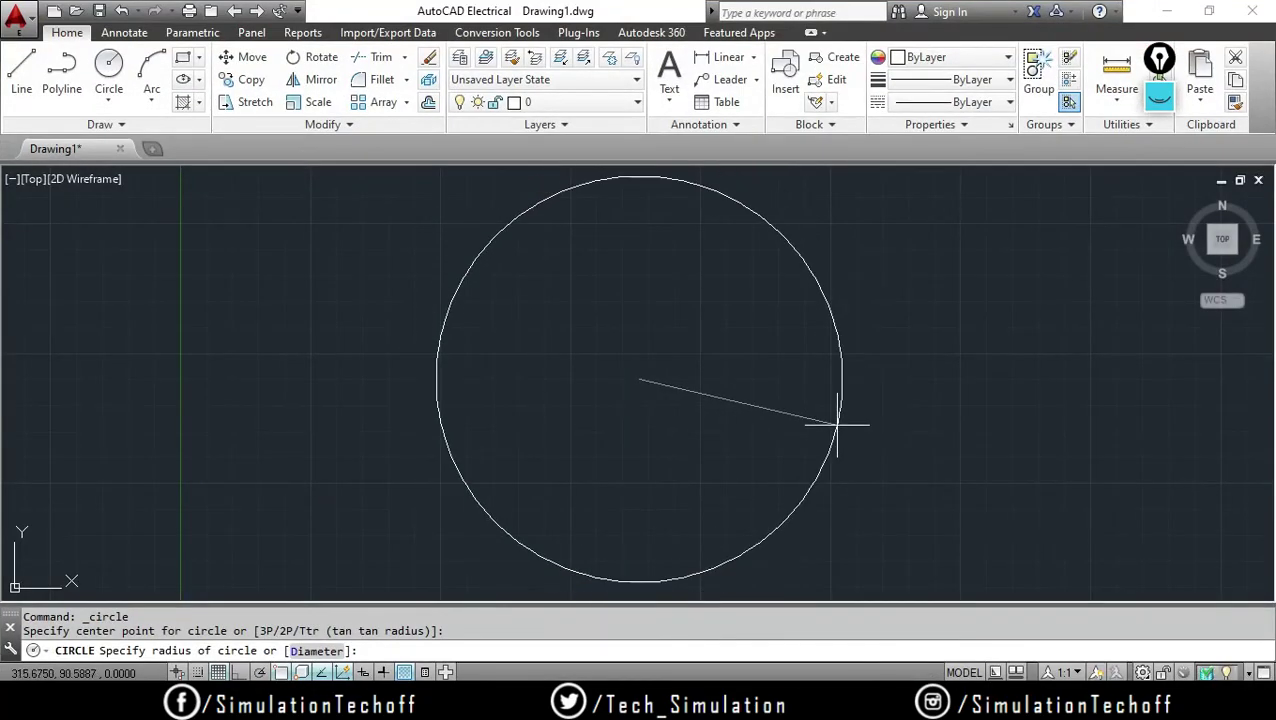
Finish the circle at diameter 90 and draw a vertical line between its top and bottom quadrants.
click(326, 649)
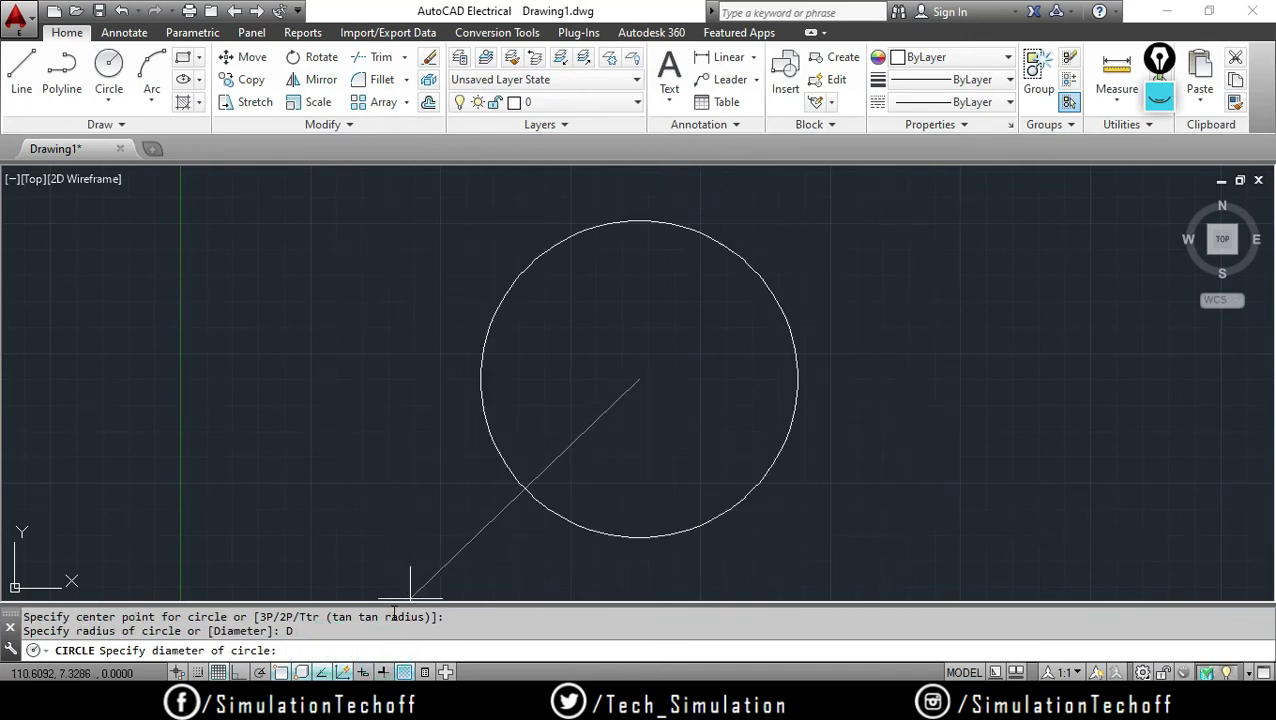
text(90)
key(Return)
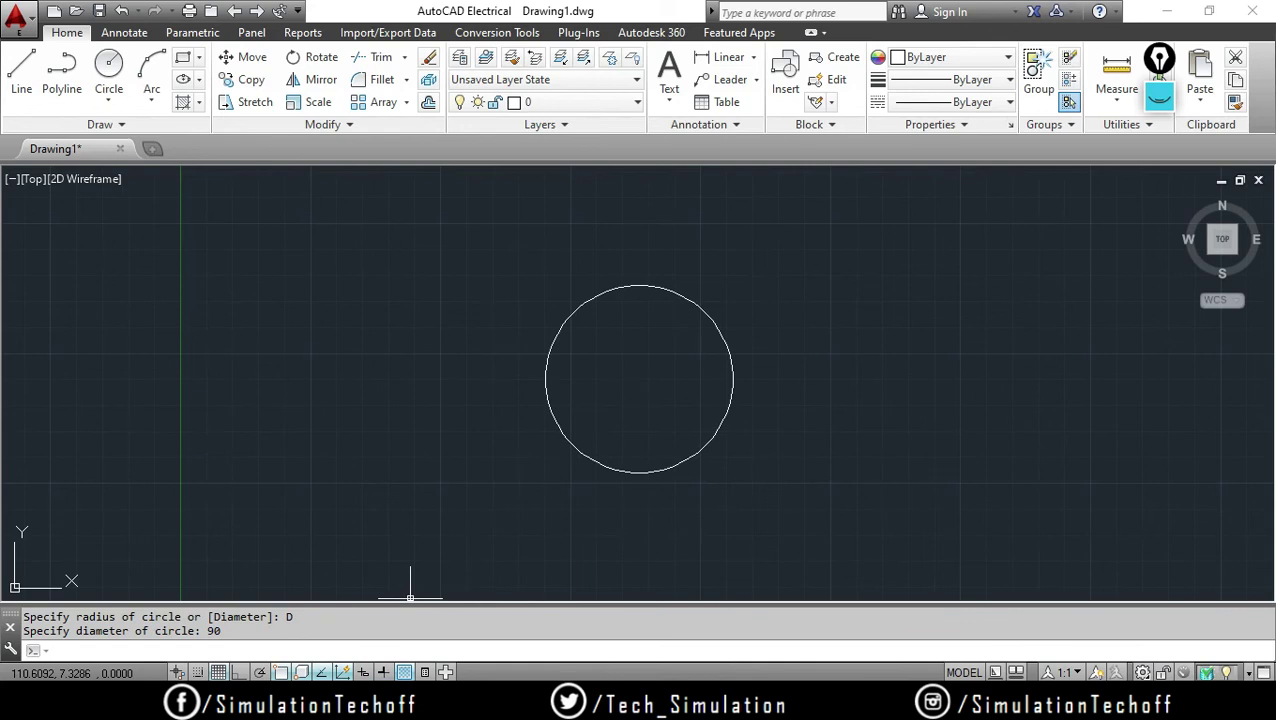
scroll(740, 400, up, 2)
middle_drag(615, 387, 670, 394)
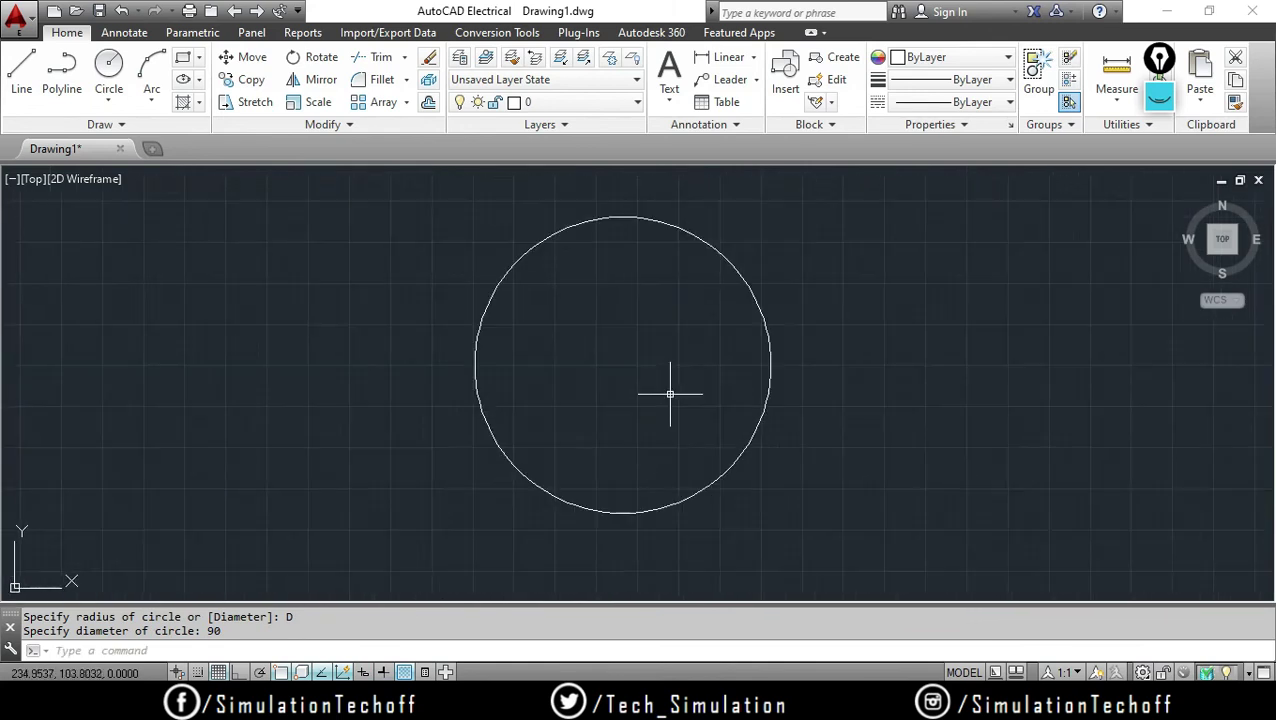
click(22, 70)
click(623, 216)
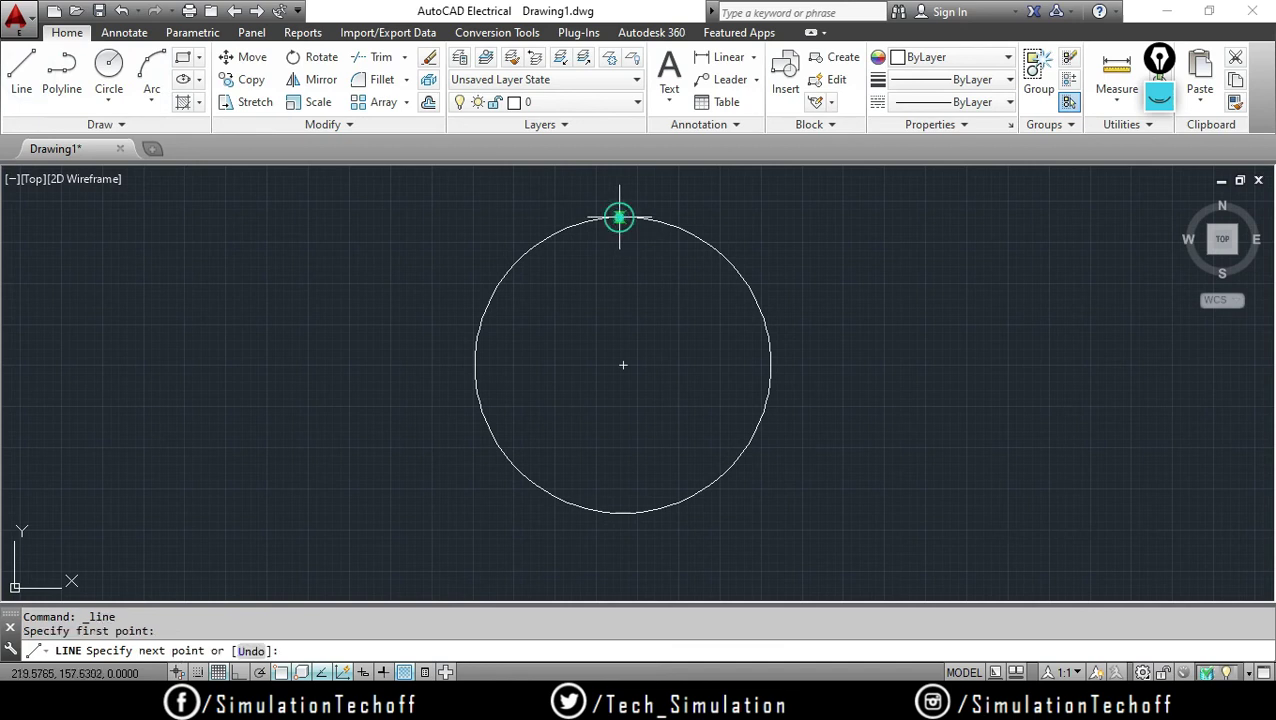
click(623, 512)
key(Escape)
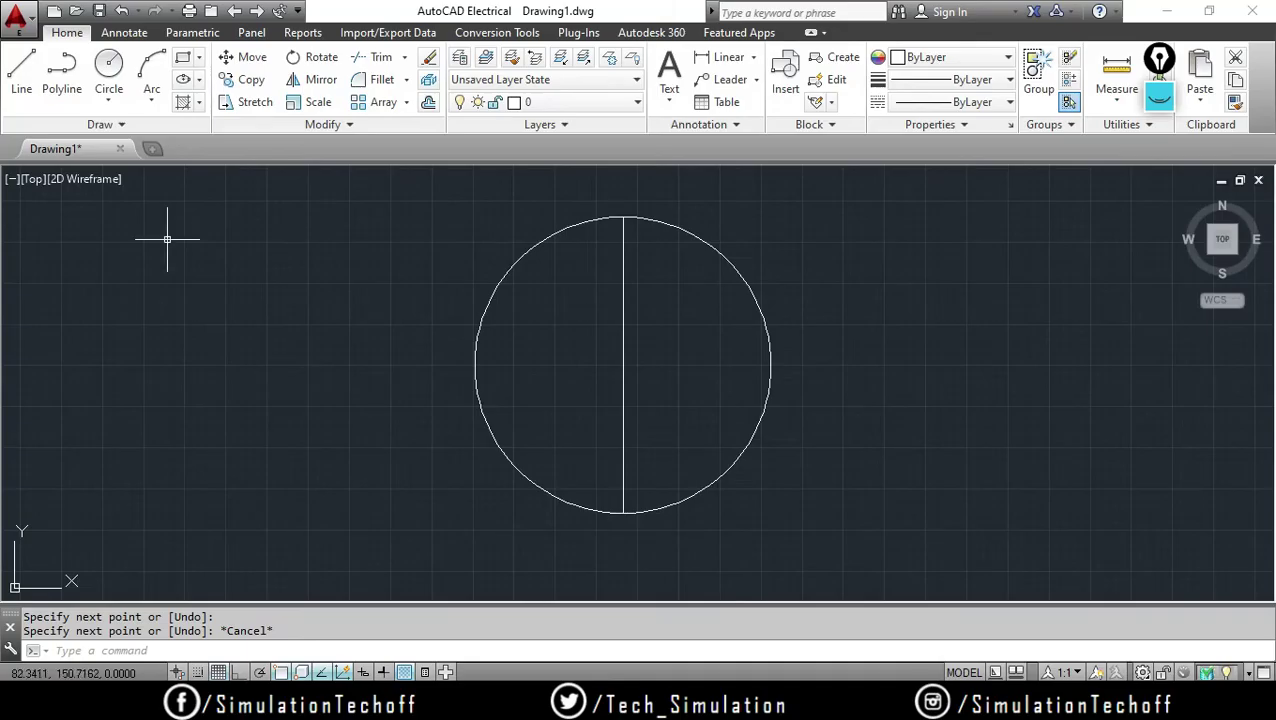
Try a 2-Point circle from the top quadrant, then cancel it.
click(108, 66)
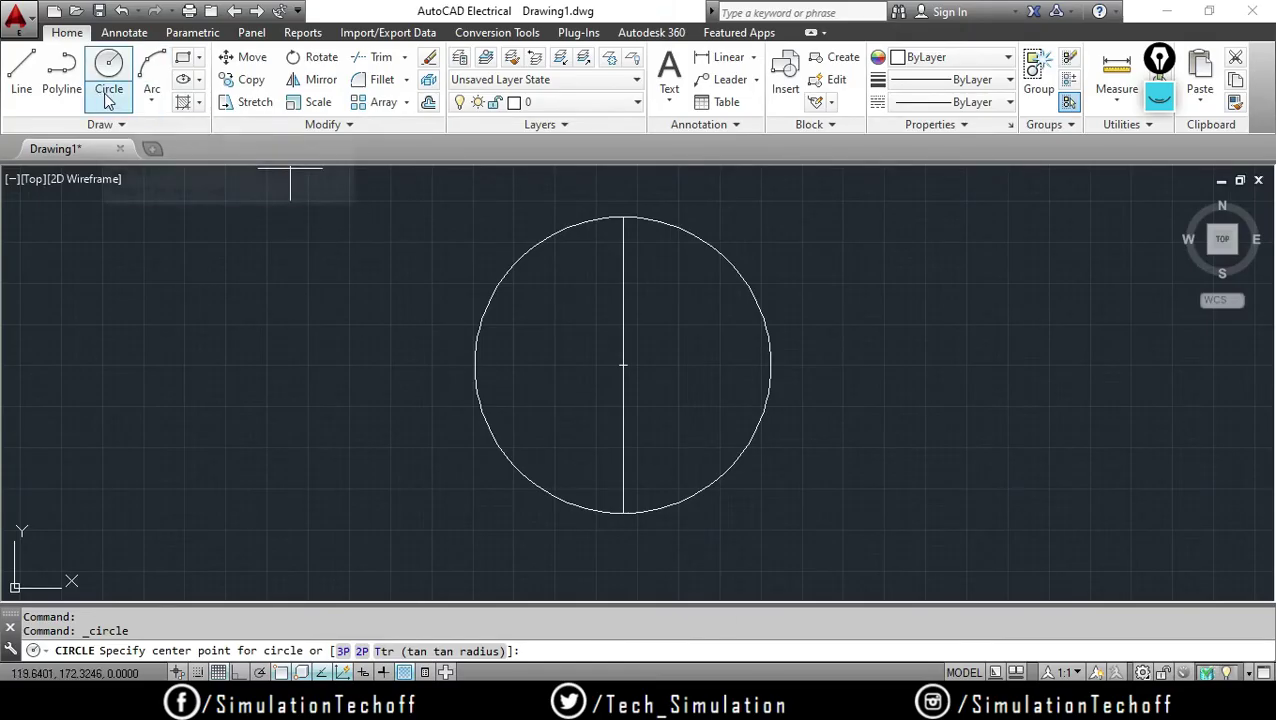
click(104, 100)
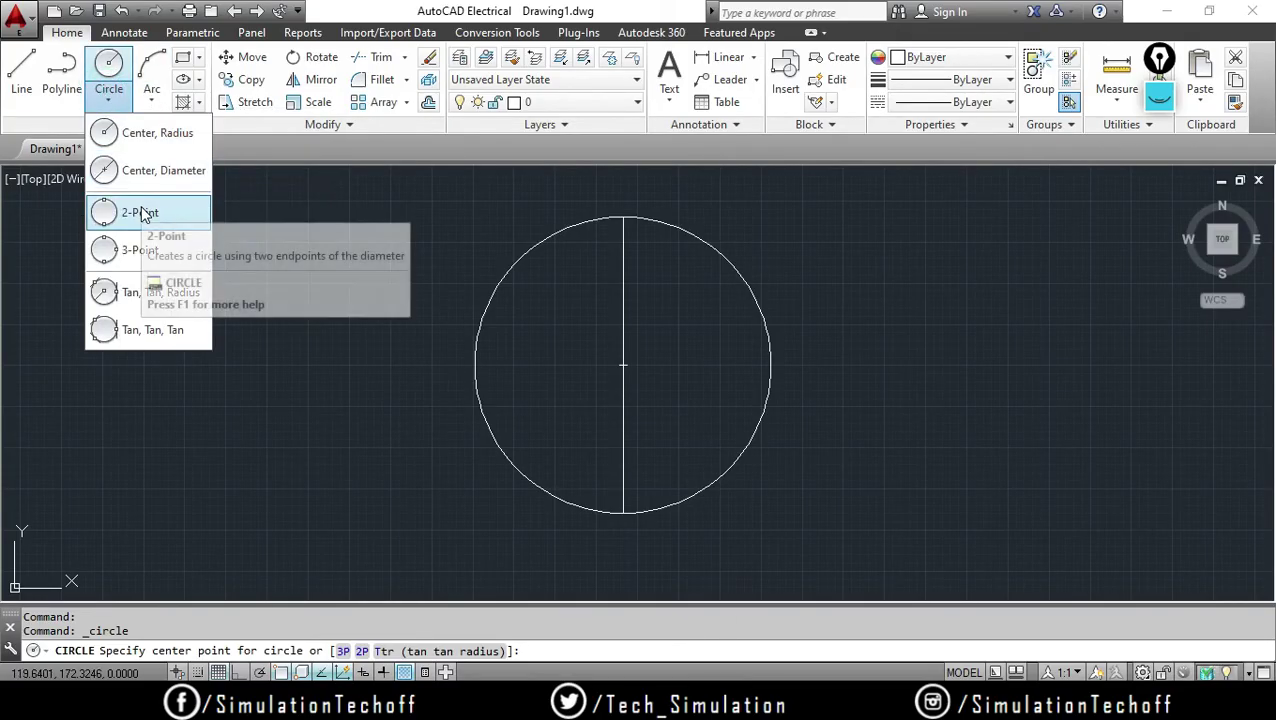
click(146, 213)
click(623, 217)
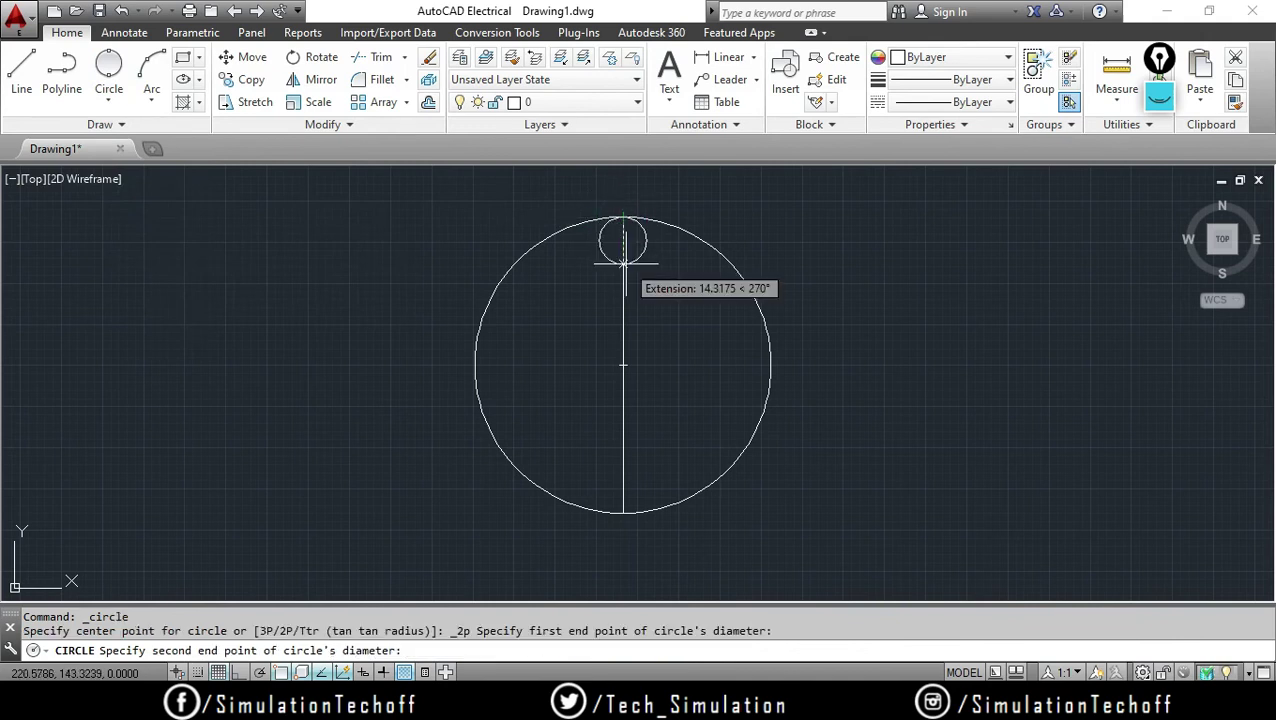
key(Escape)
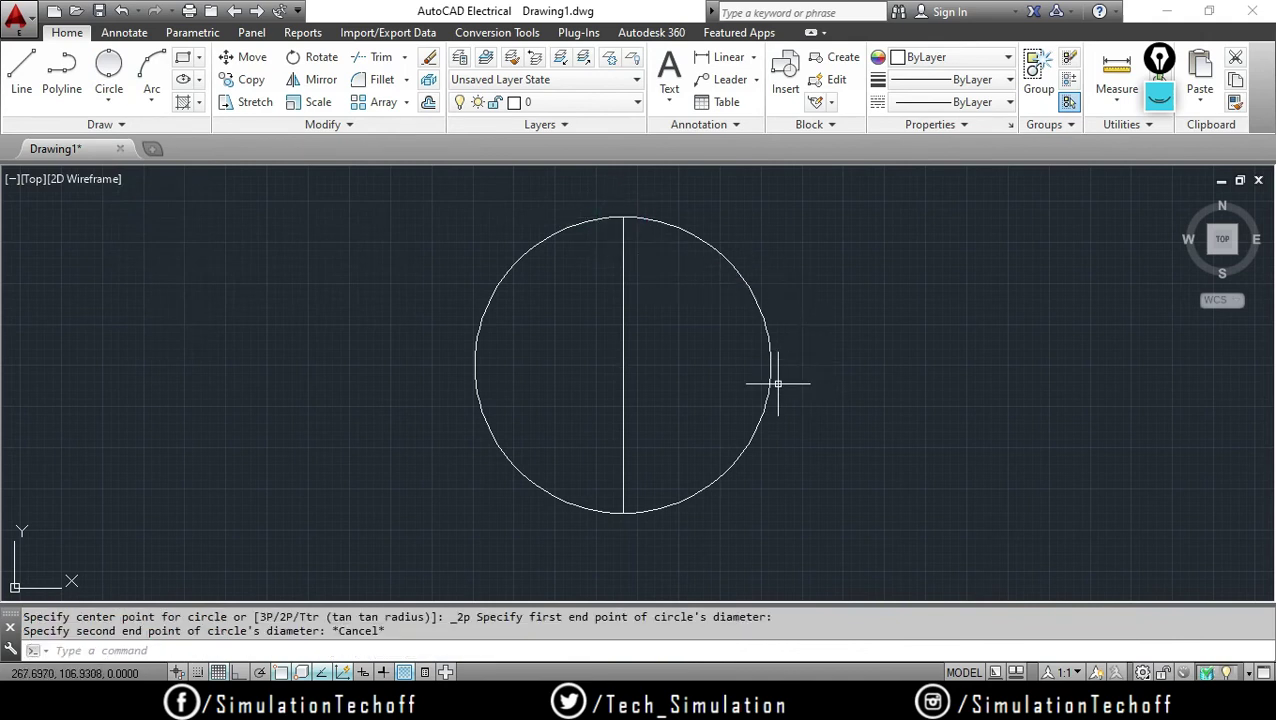
click(192, 32)
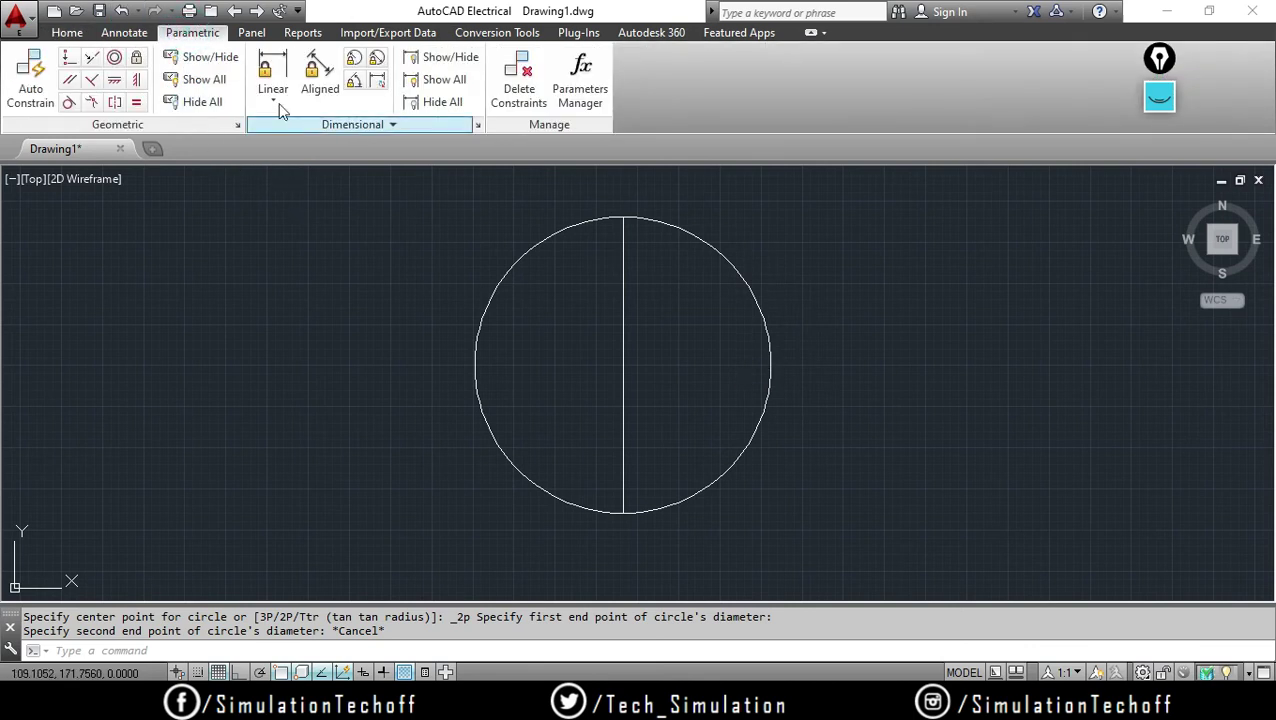
Give the circle diameter constraint dia1=96 after abandoning a radius constraint attempt.
click(353, 60)
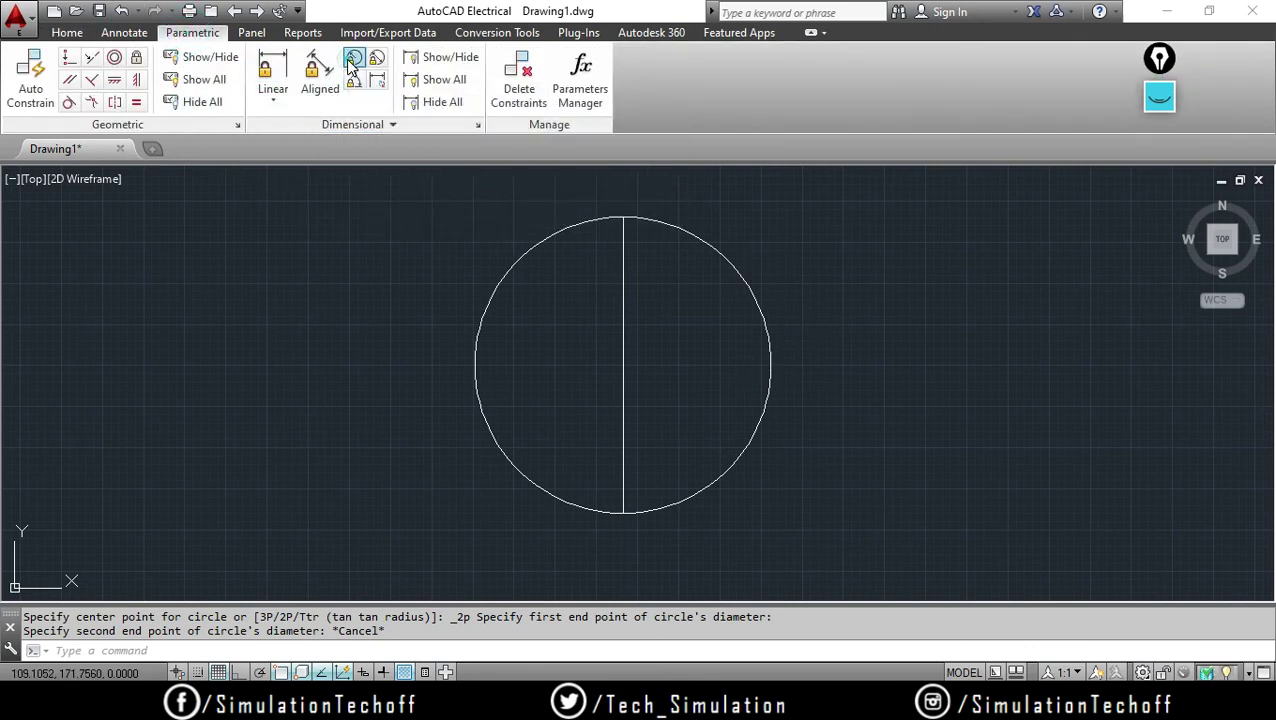
click(829, 316)
click(698, 352)
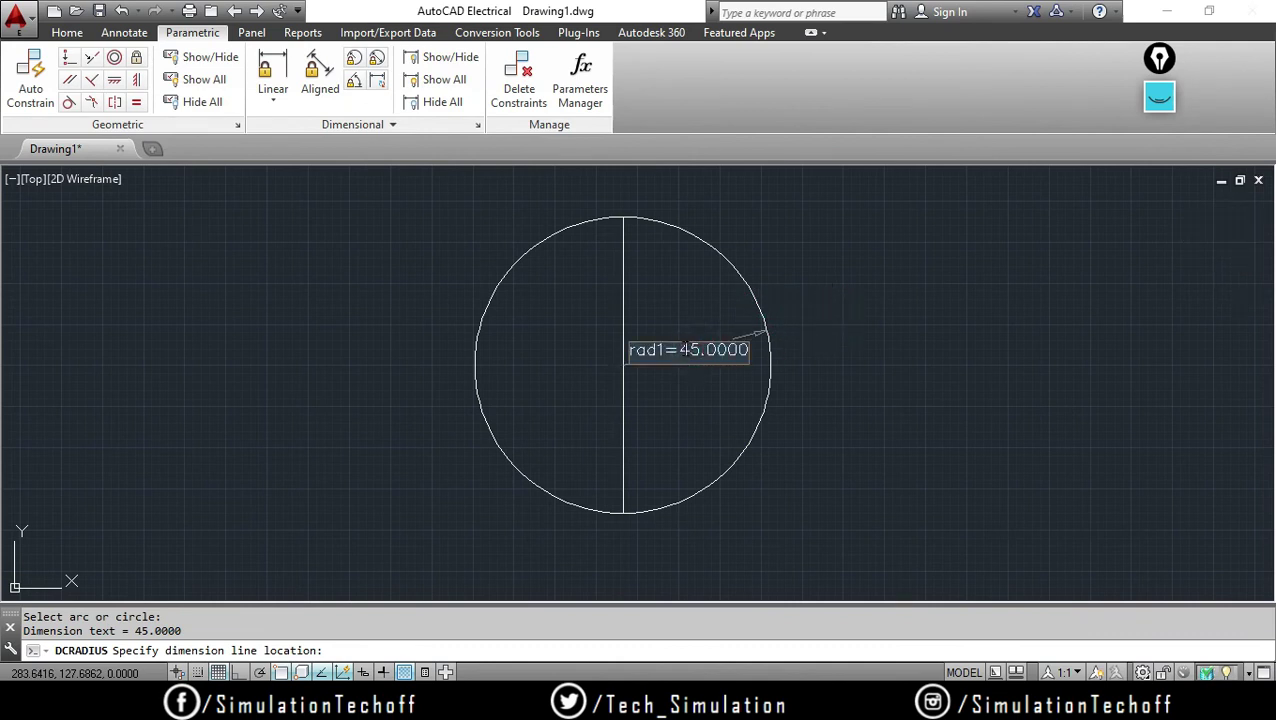
drag(682, 350, 755, 364)
key(Escape)
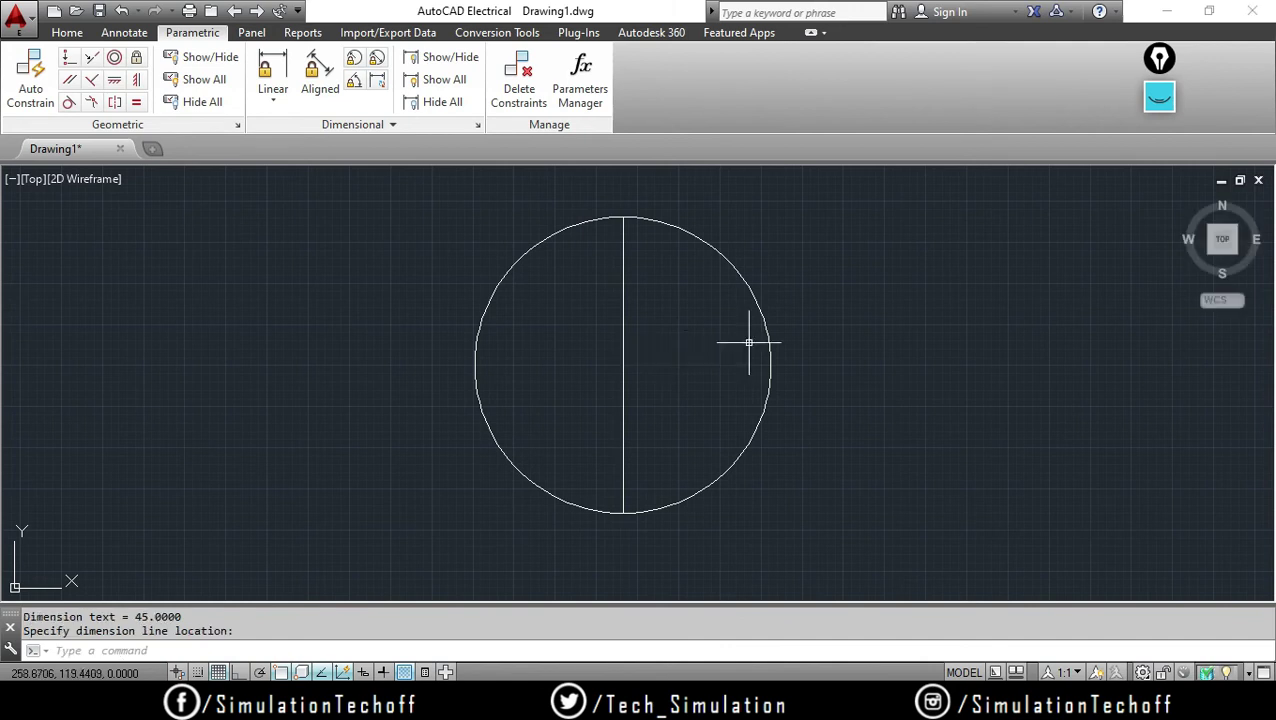
click(376, 58)
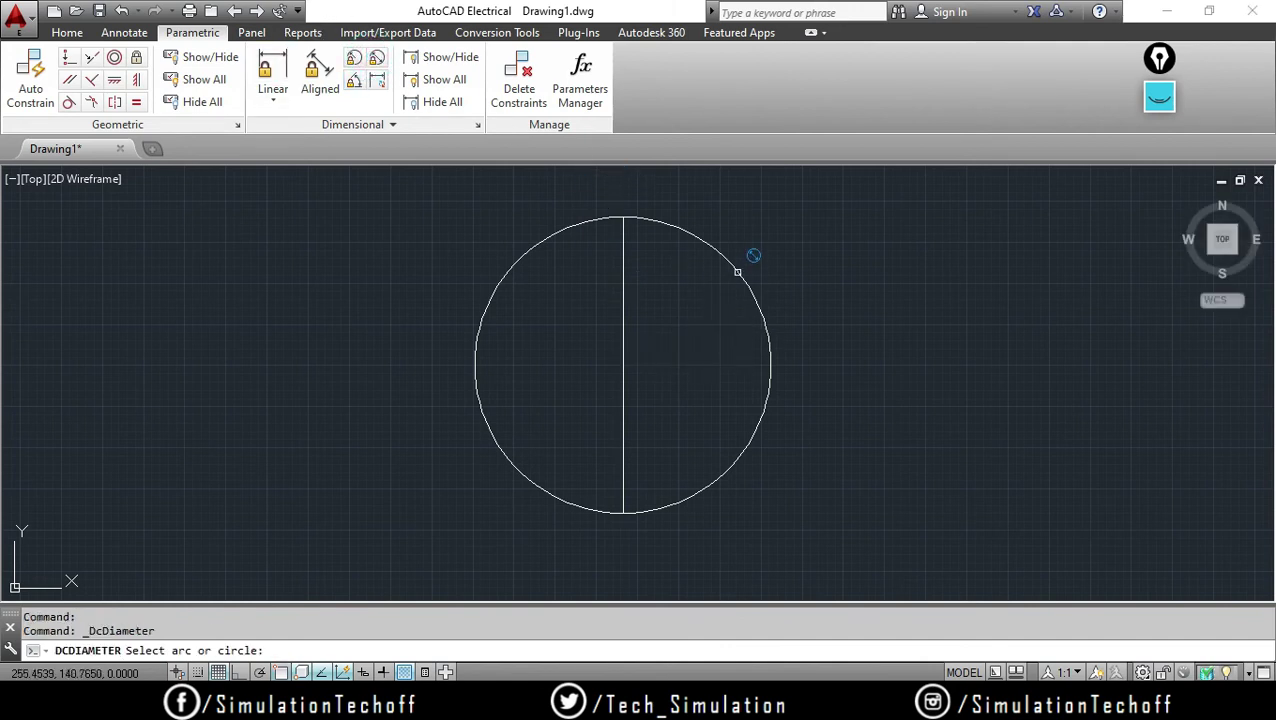
click(736, 272)
click(652, 366)
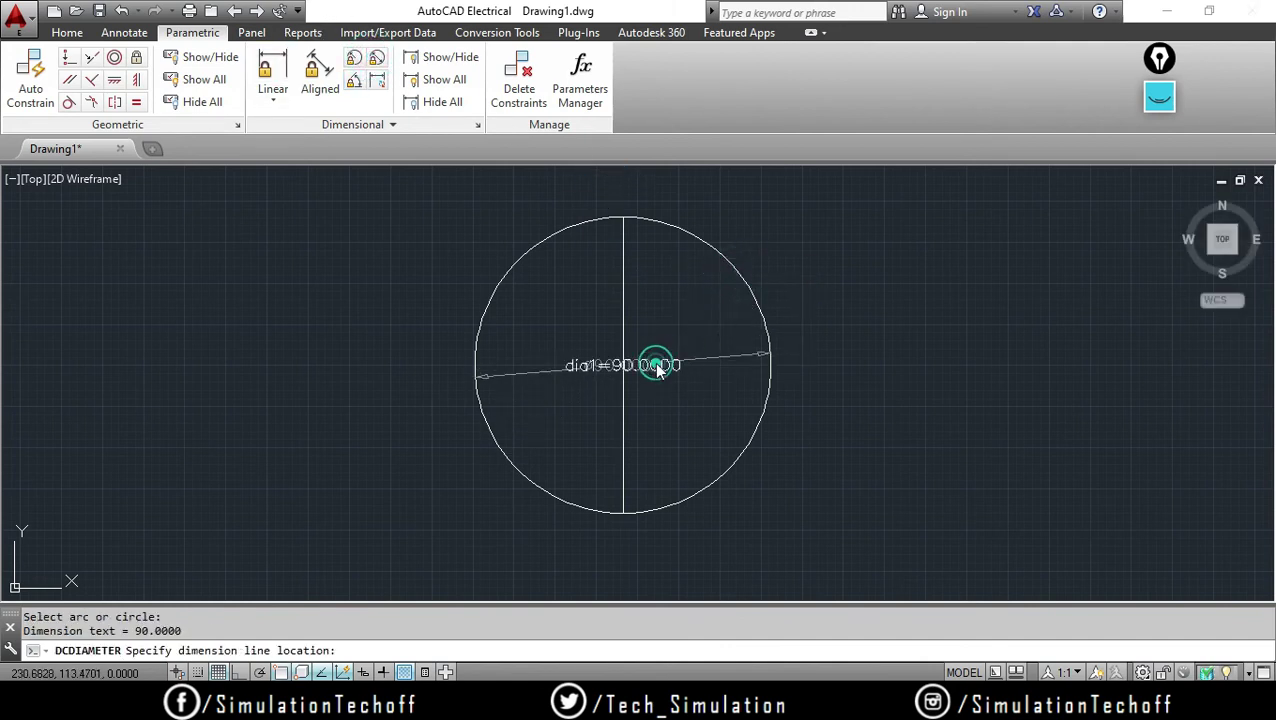
text(9)
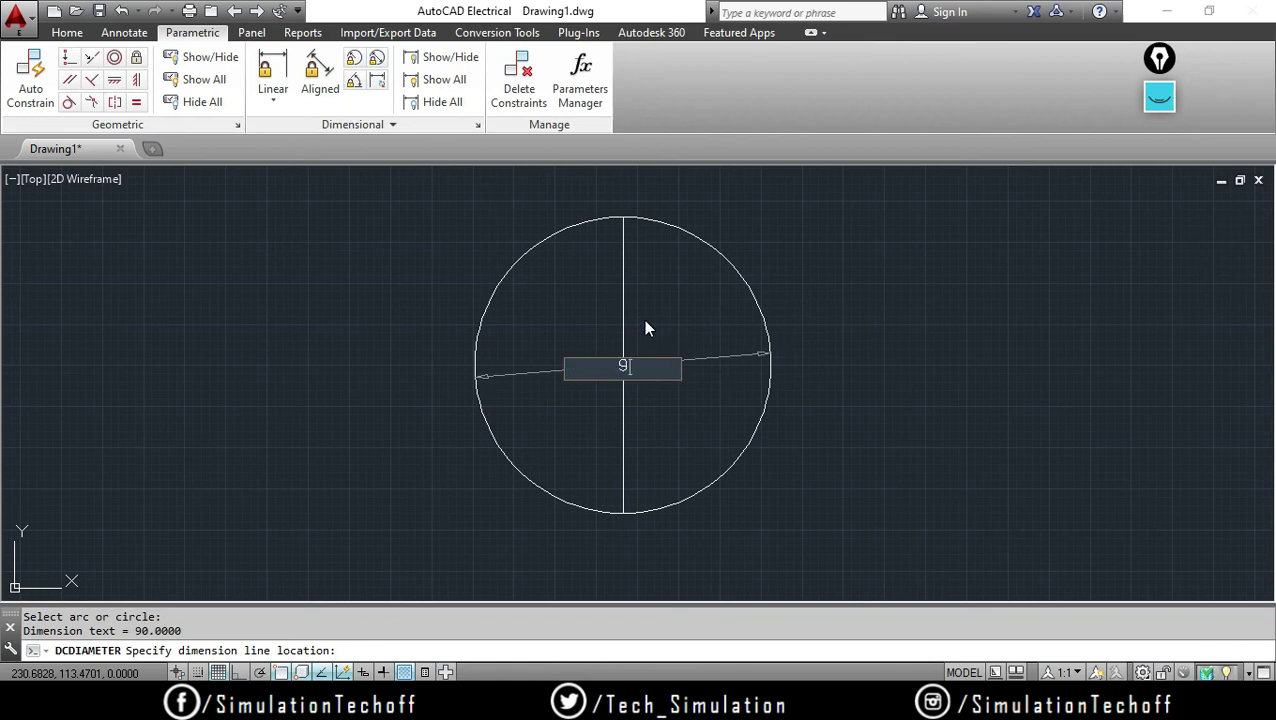
text(6)
key(Return)
Select the vertical centre line inside the circle and delete it.
key(Escape)
click(877, 386)
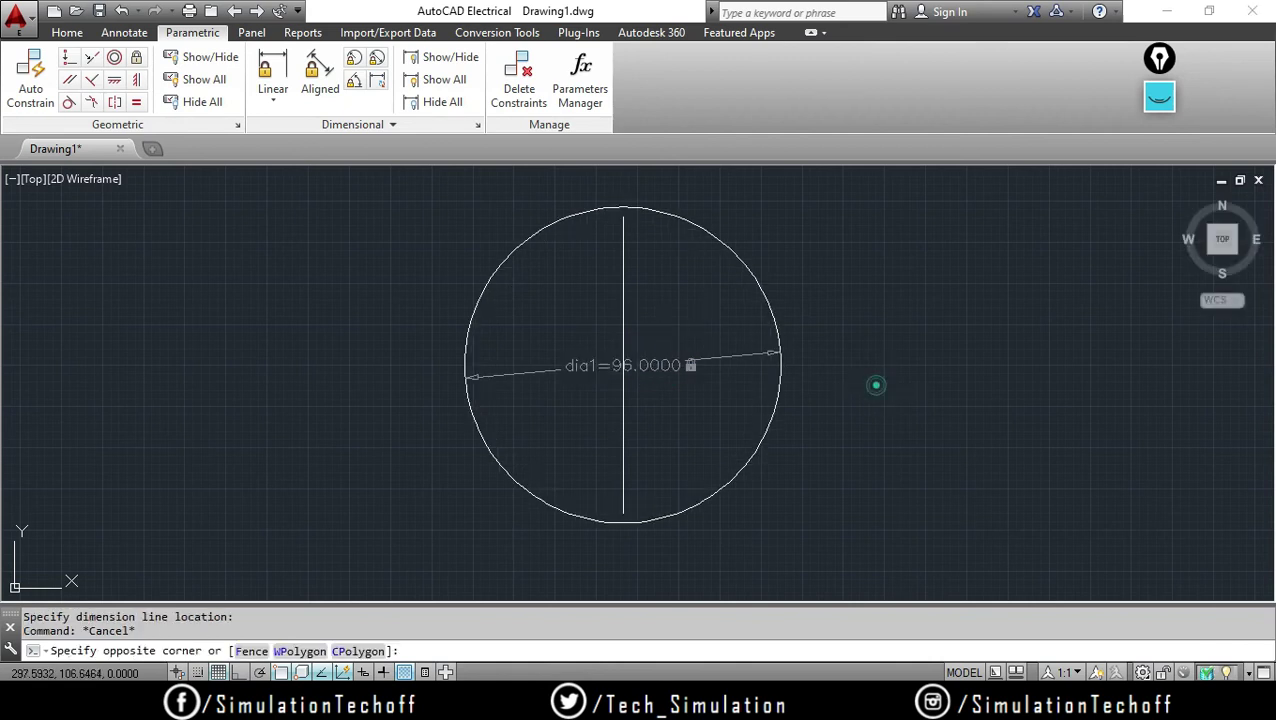
key(Escape)
click(623, 295)
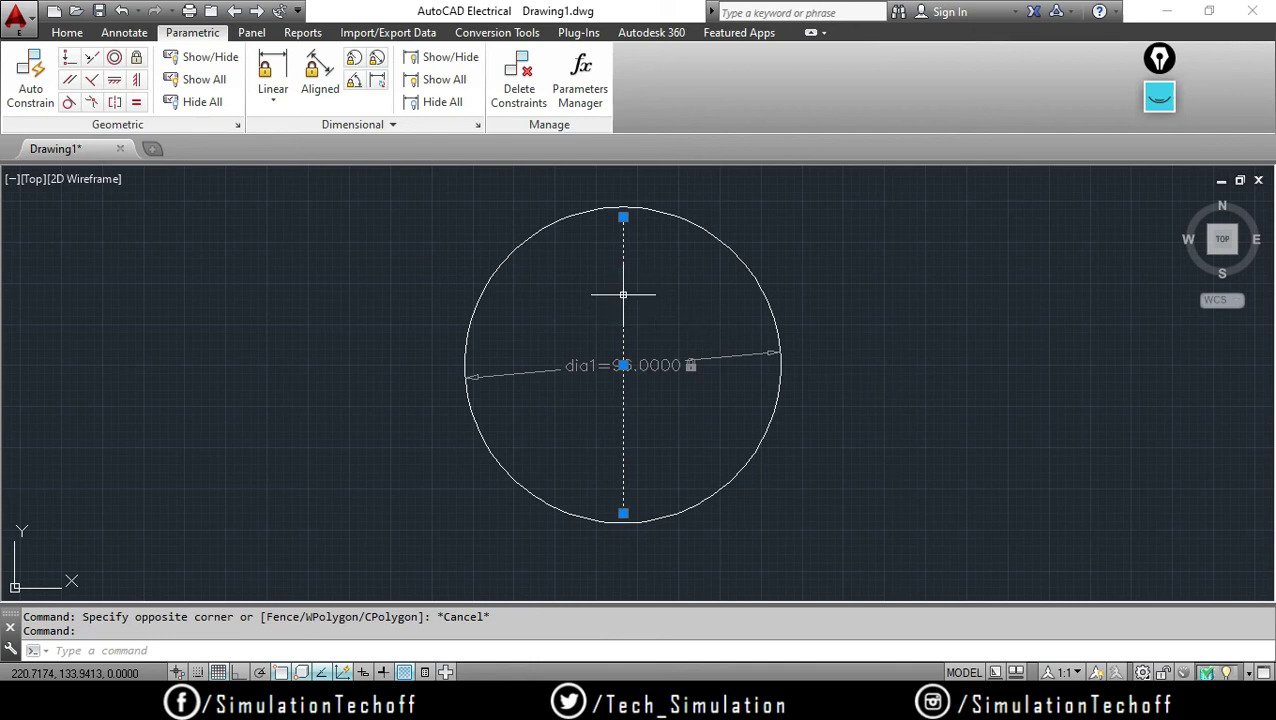
key(Delete)
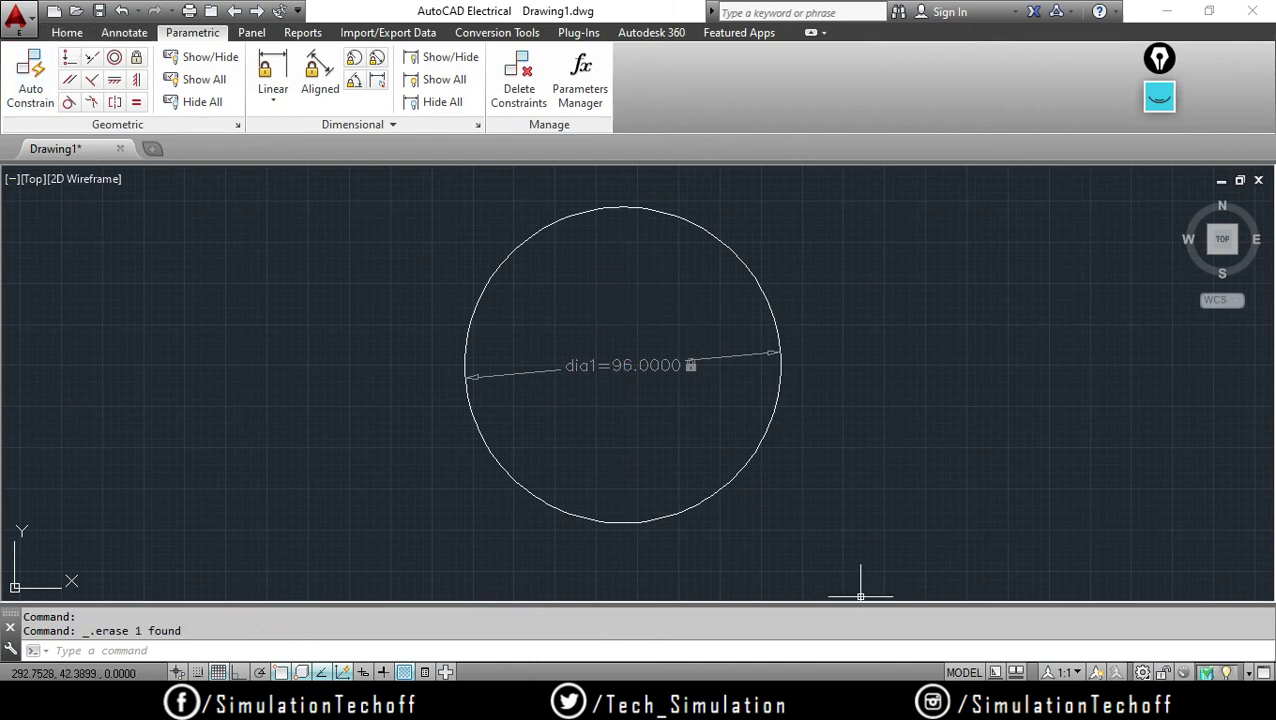
mouse_move(735, 700)
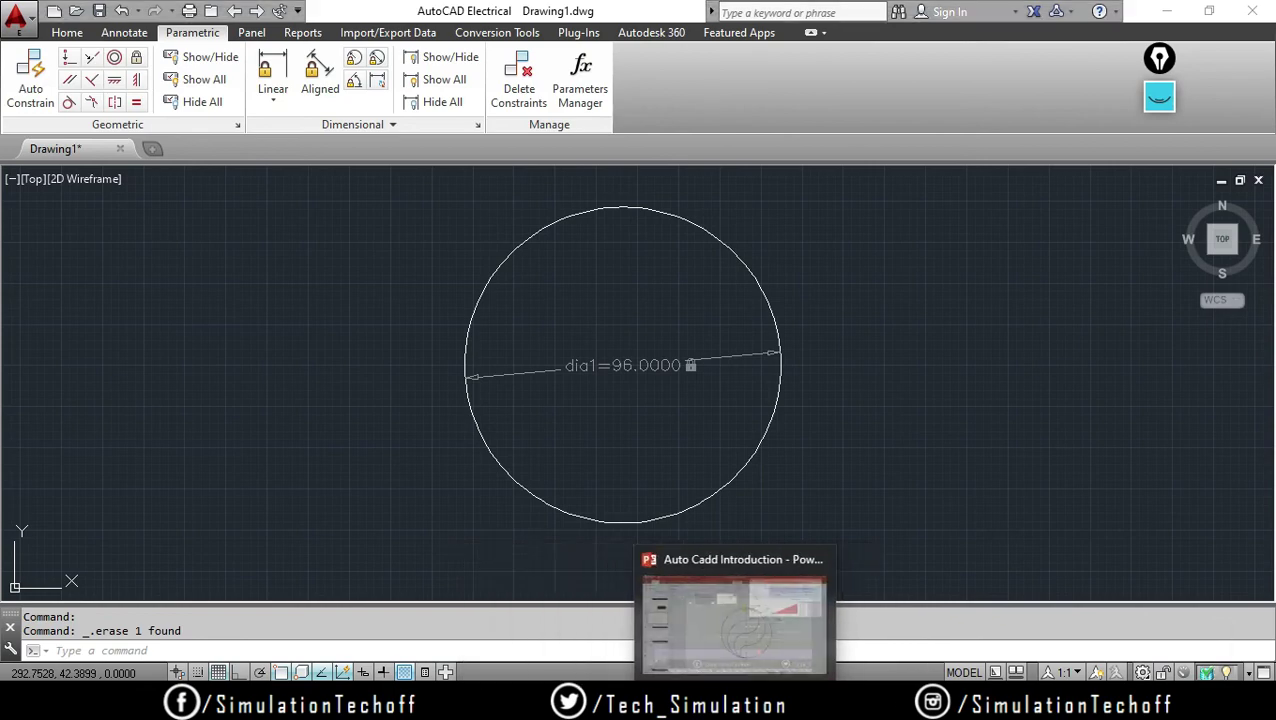
click(735, 625)
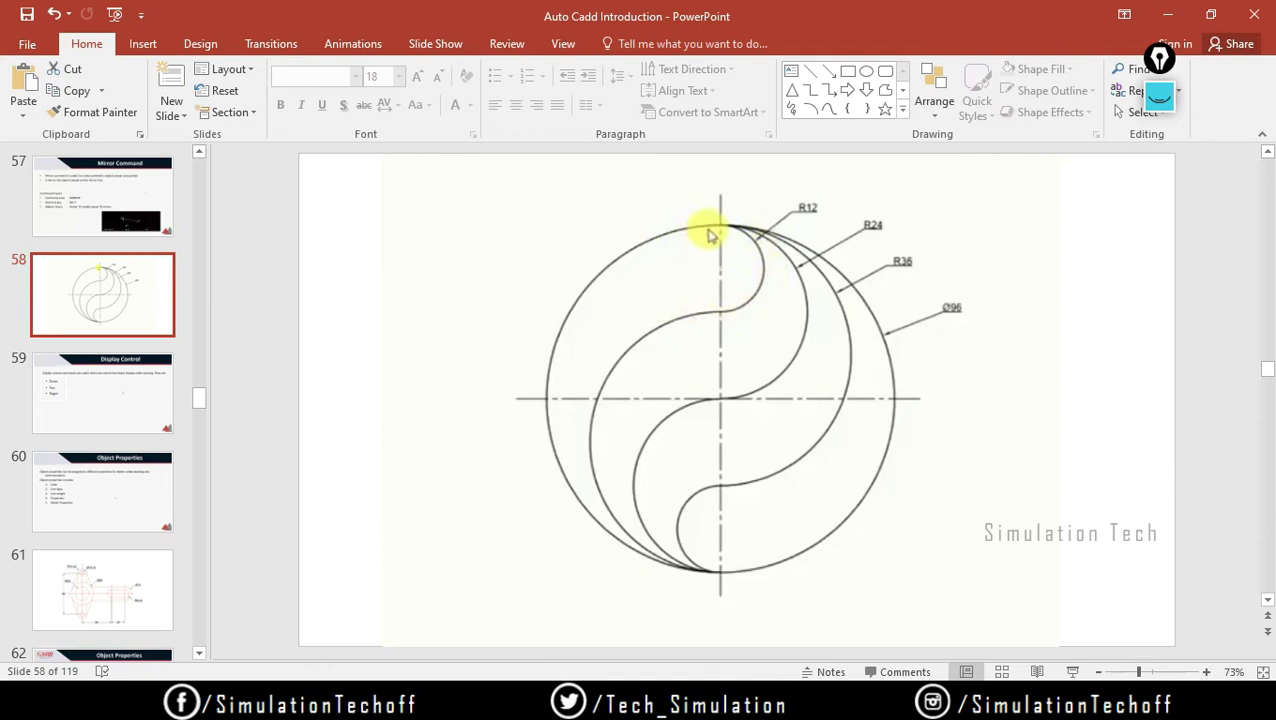
key(alt+Tab)
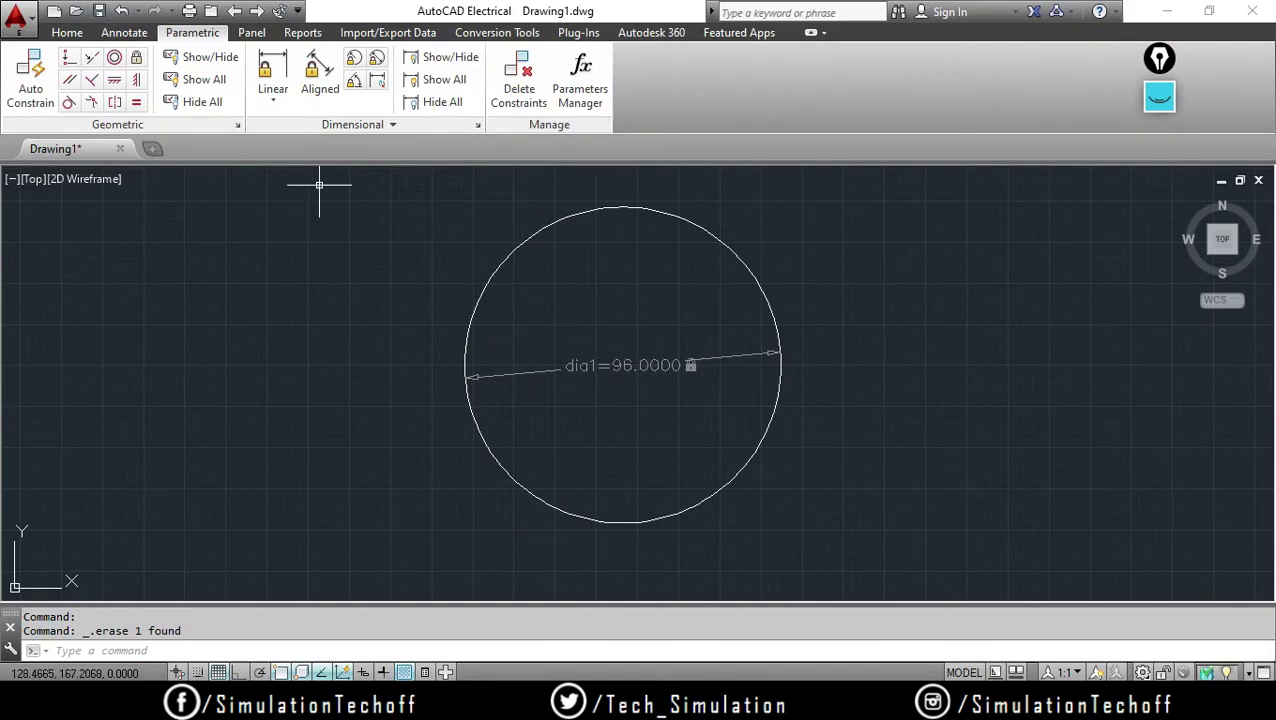
click(68, 33)
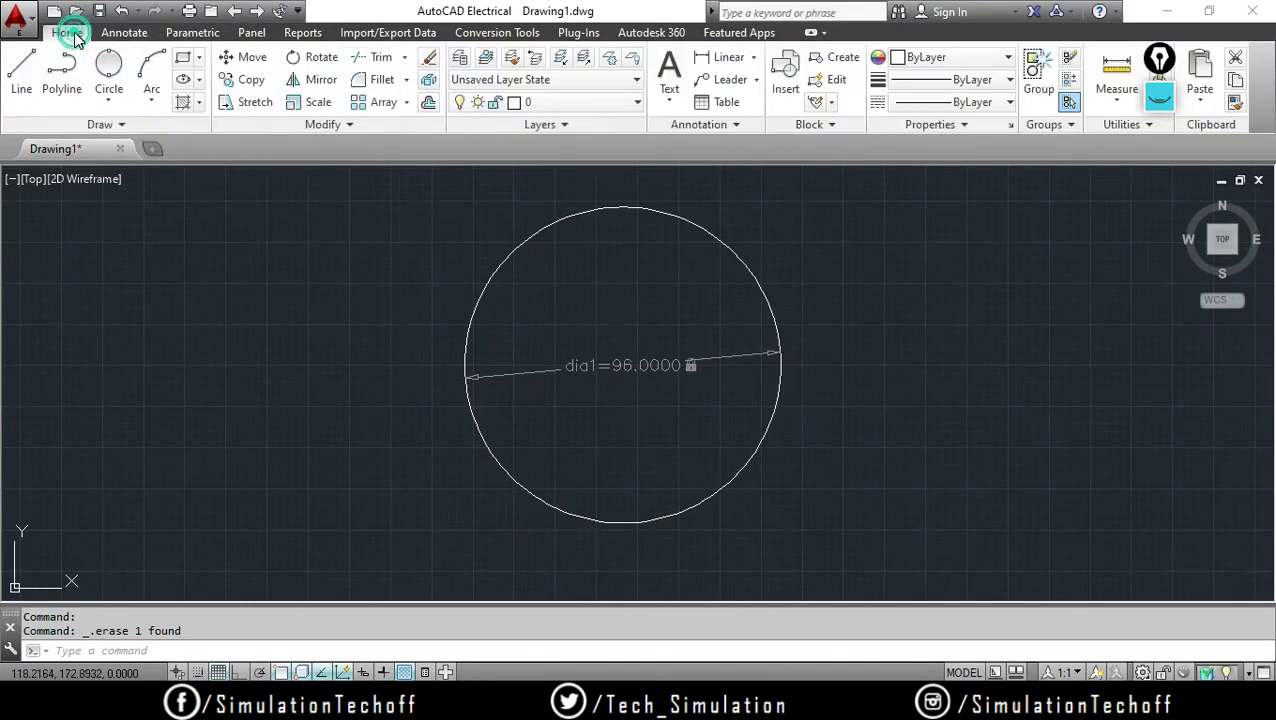
click(25, 78)
click(624, 208)
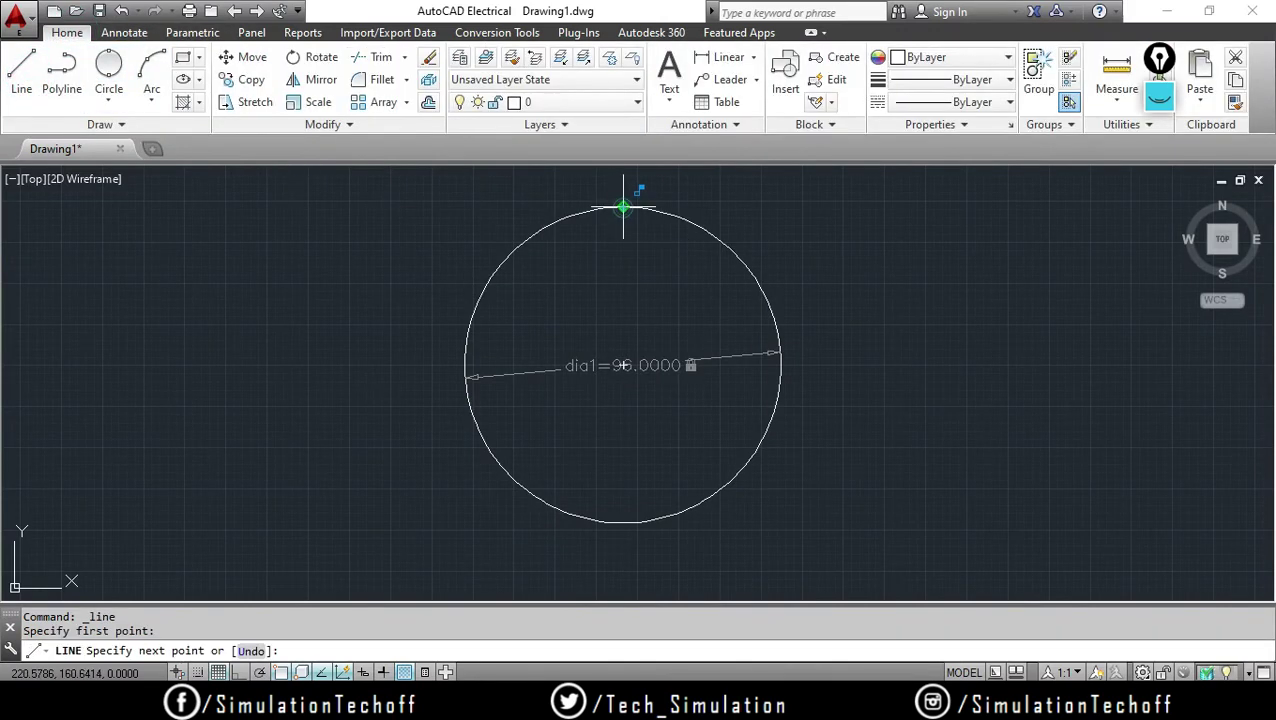
click(622, 521)
key(Escape)
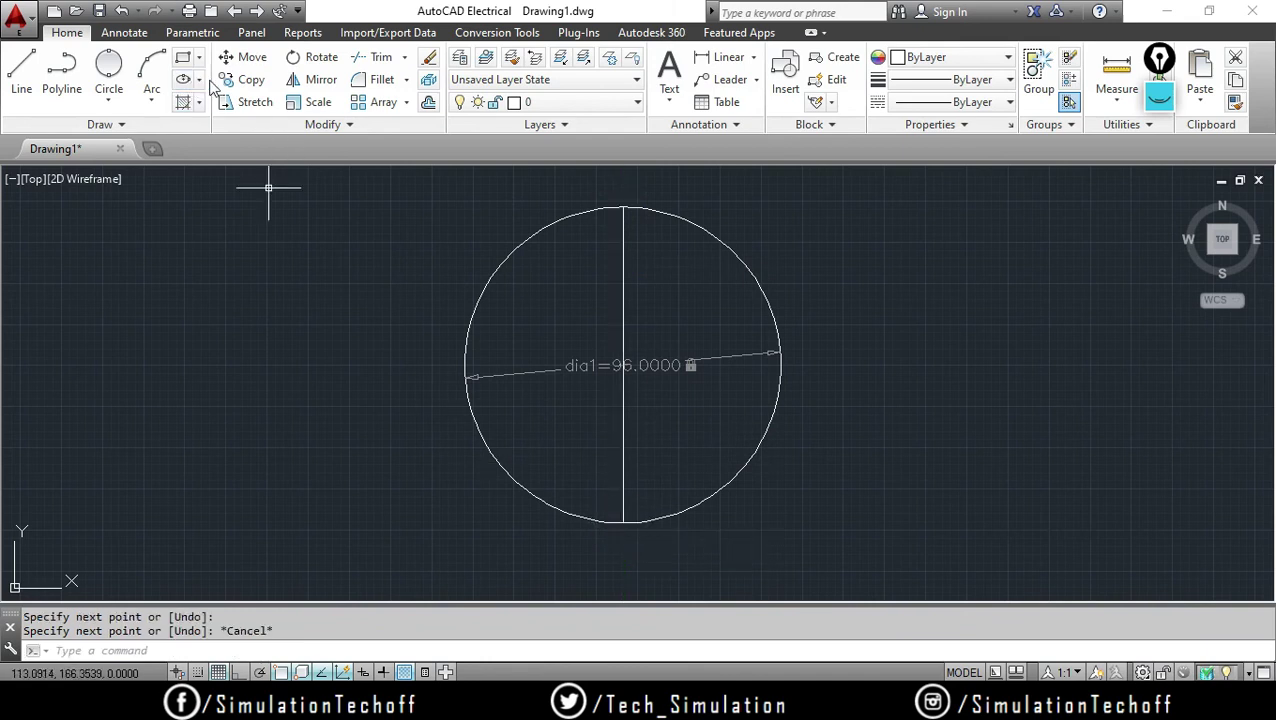
click(109, 100)
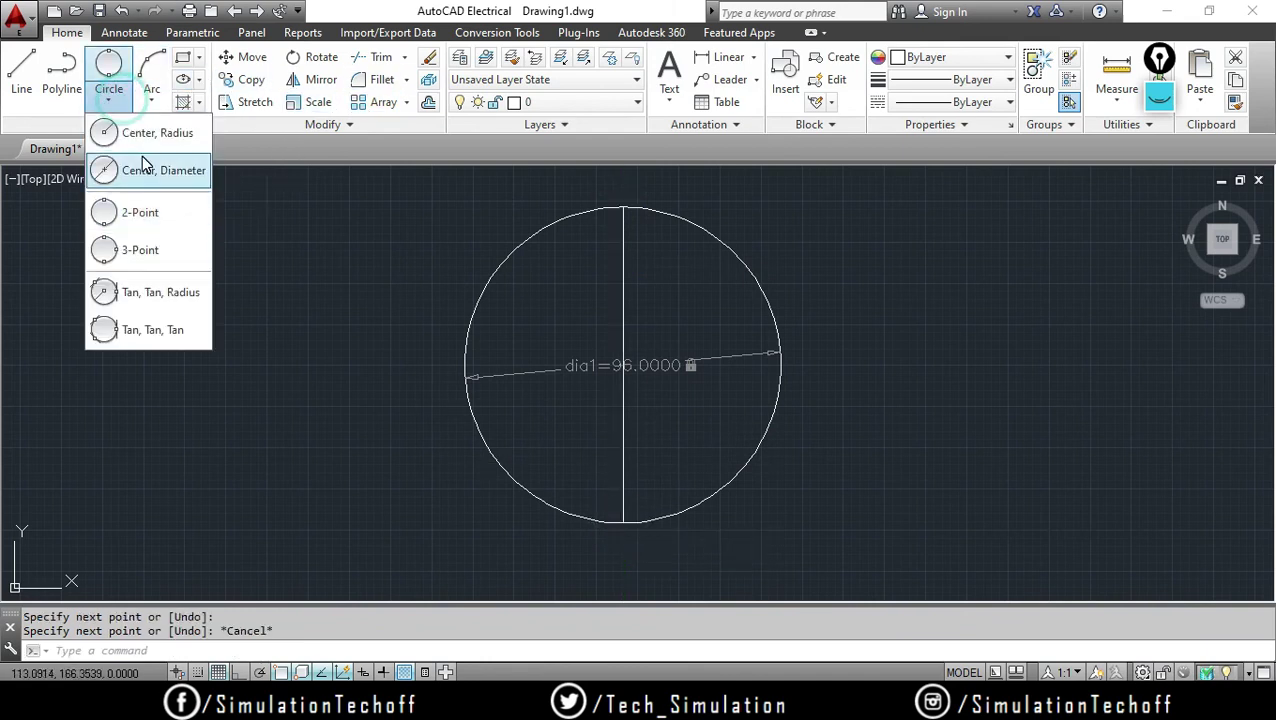
click(150, 212)
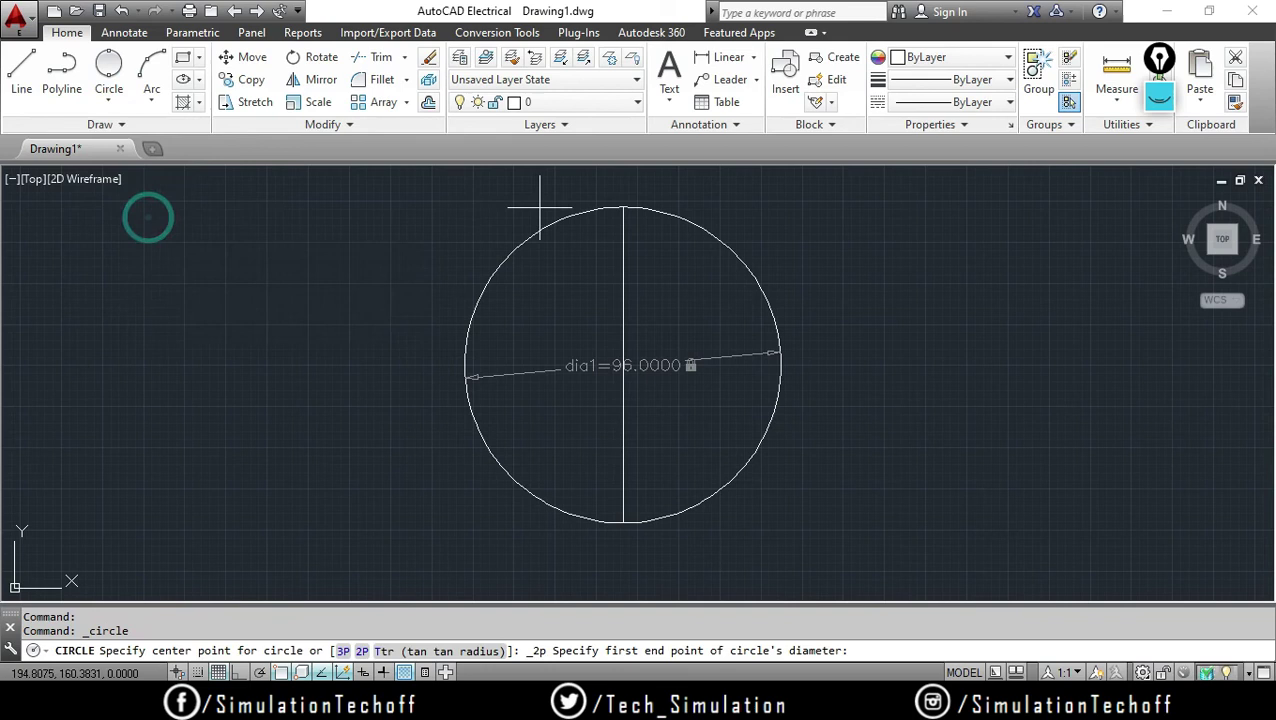
click(623, 207)
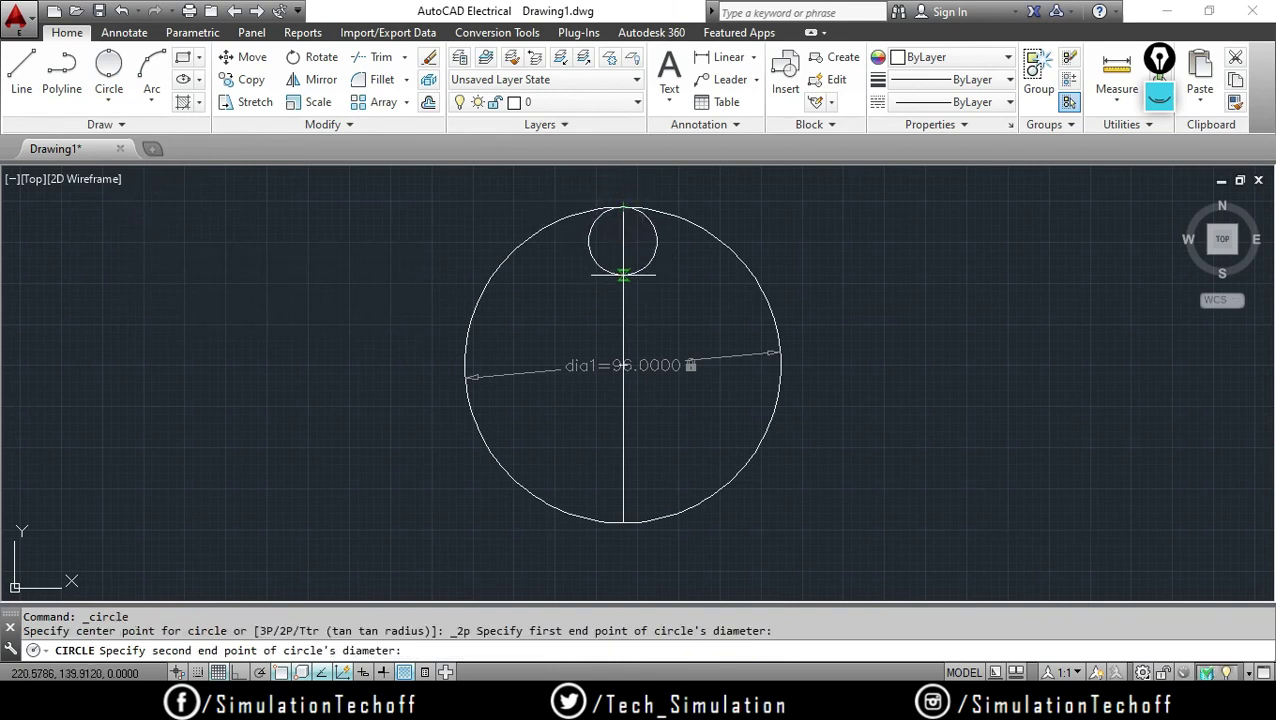
key(Escape)
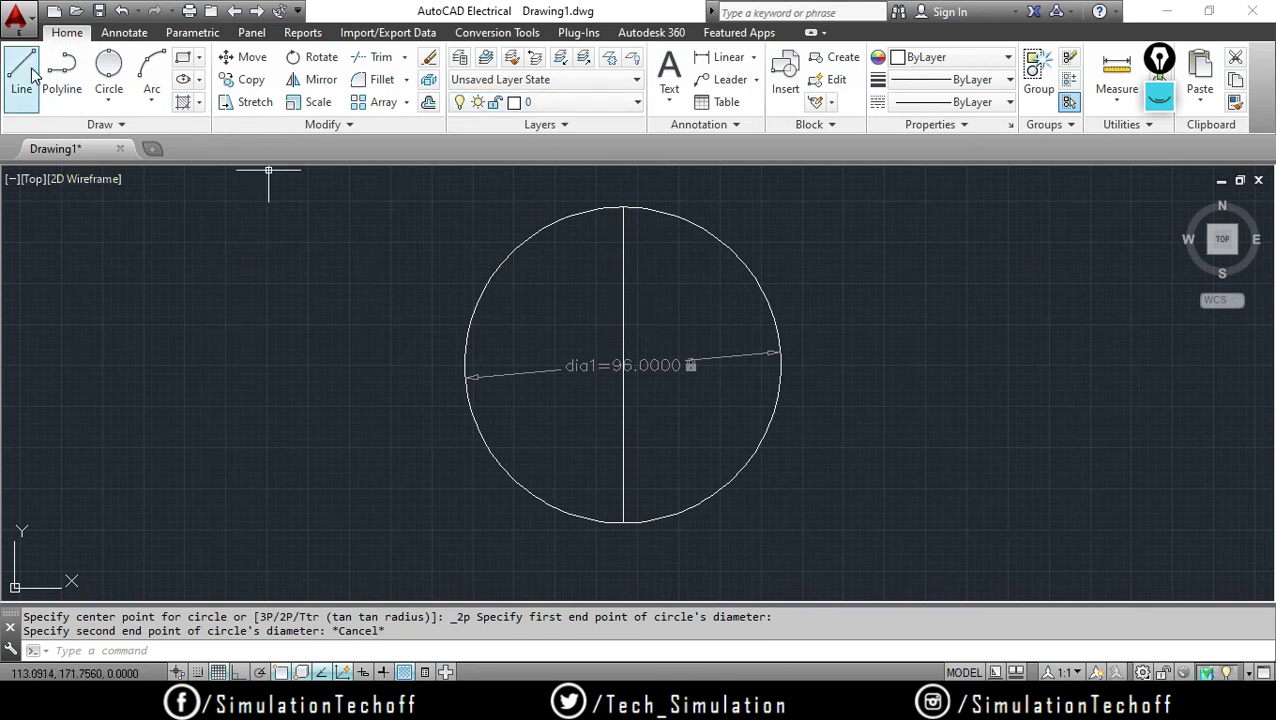
click(623, 304)
Erase the old vertical line, then draw a trial 12-unit line down from the circle's top quadrant with Ortho on.
key(Delete)
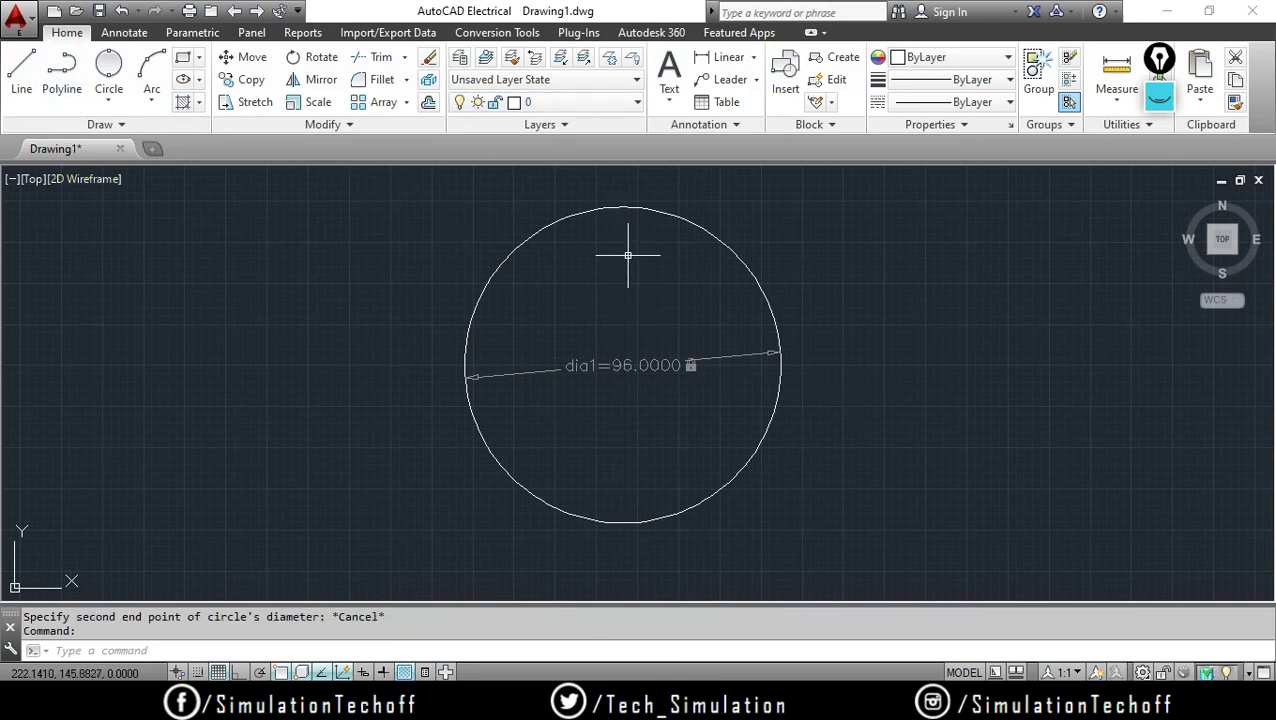
click(27, 60)
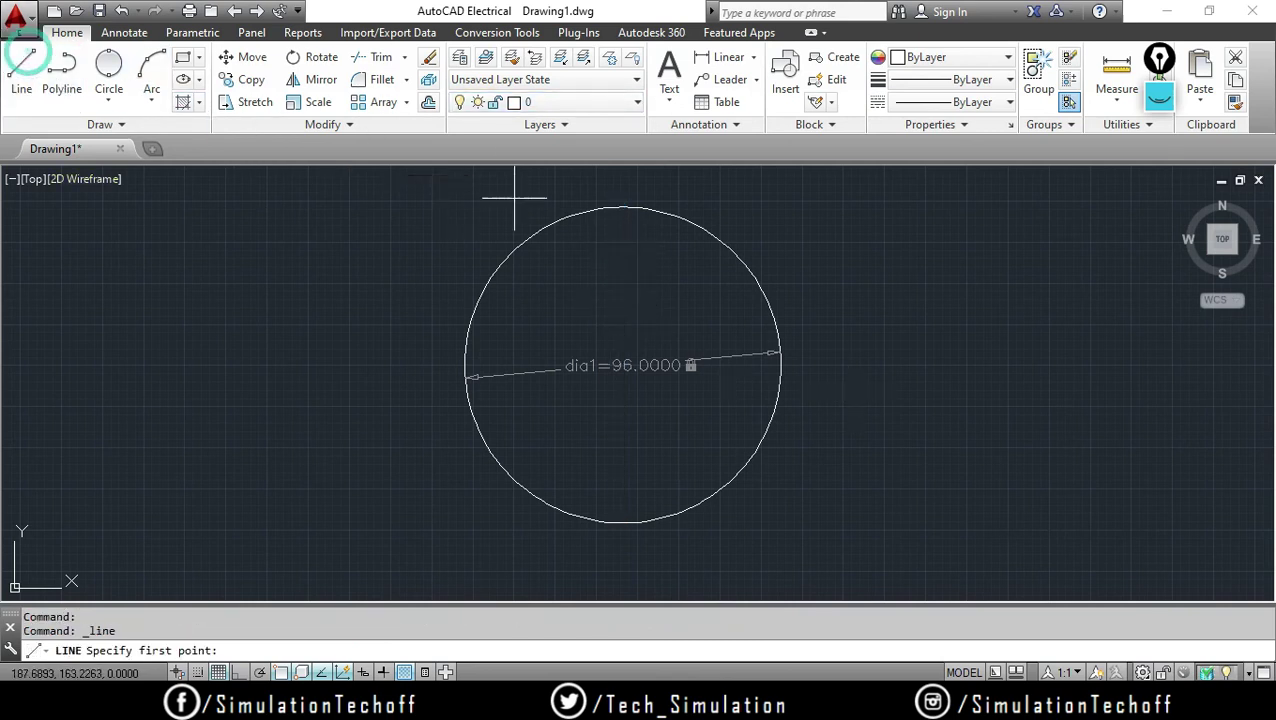
click(623, 207)
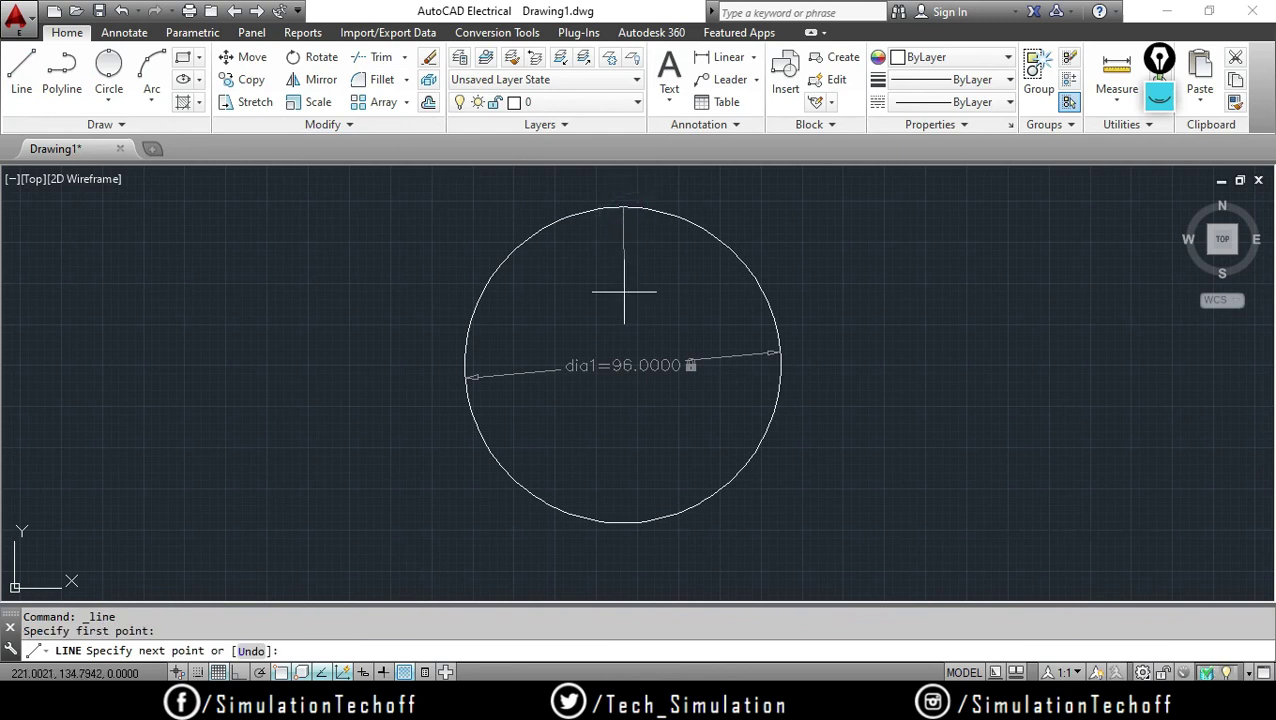
key(F8)
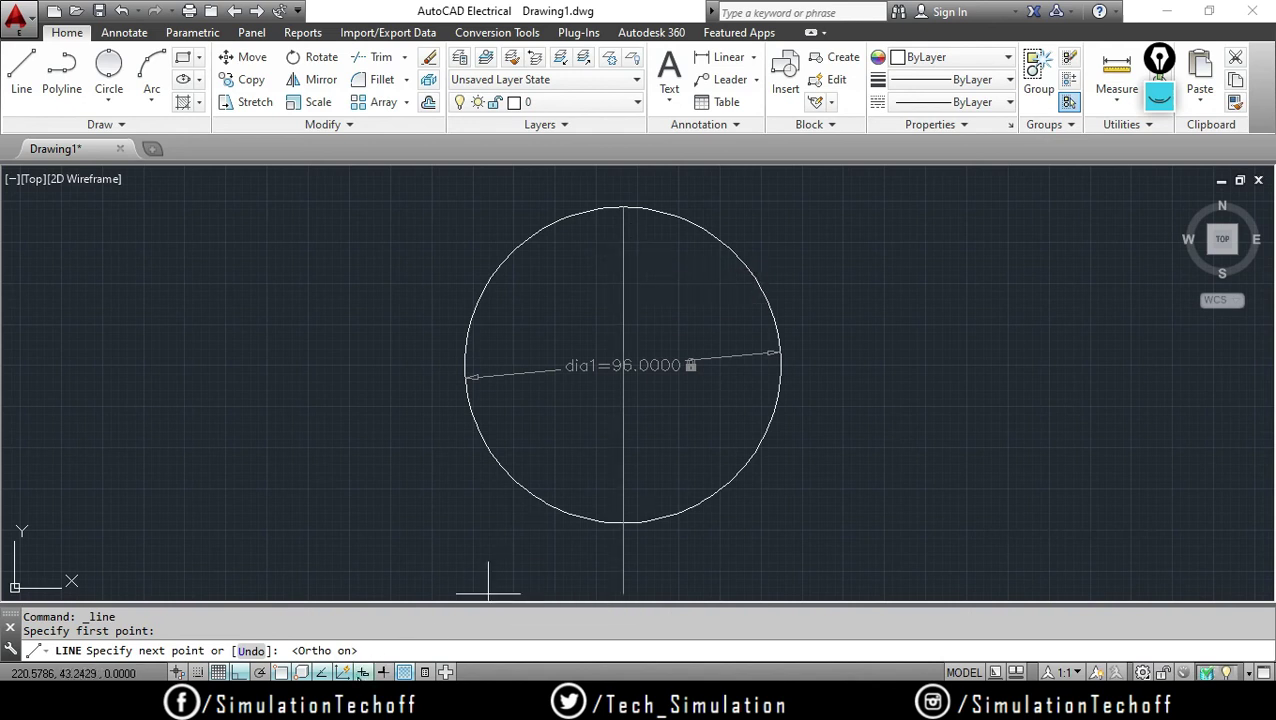
text(1)
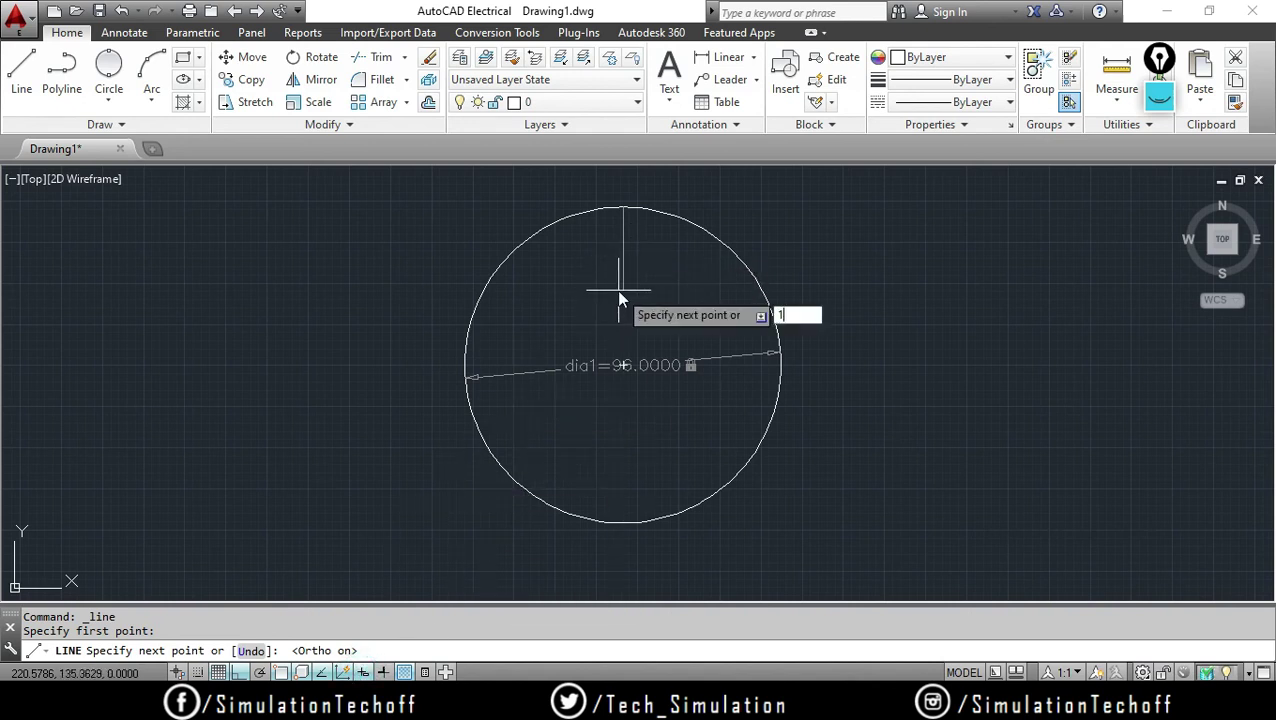
text(2)
key(Return)
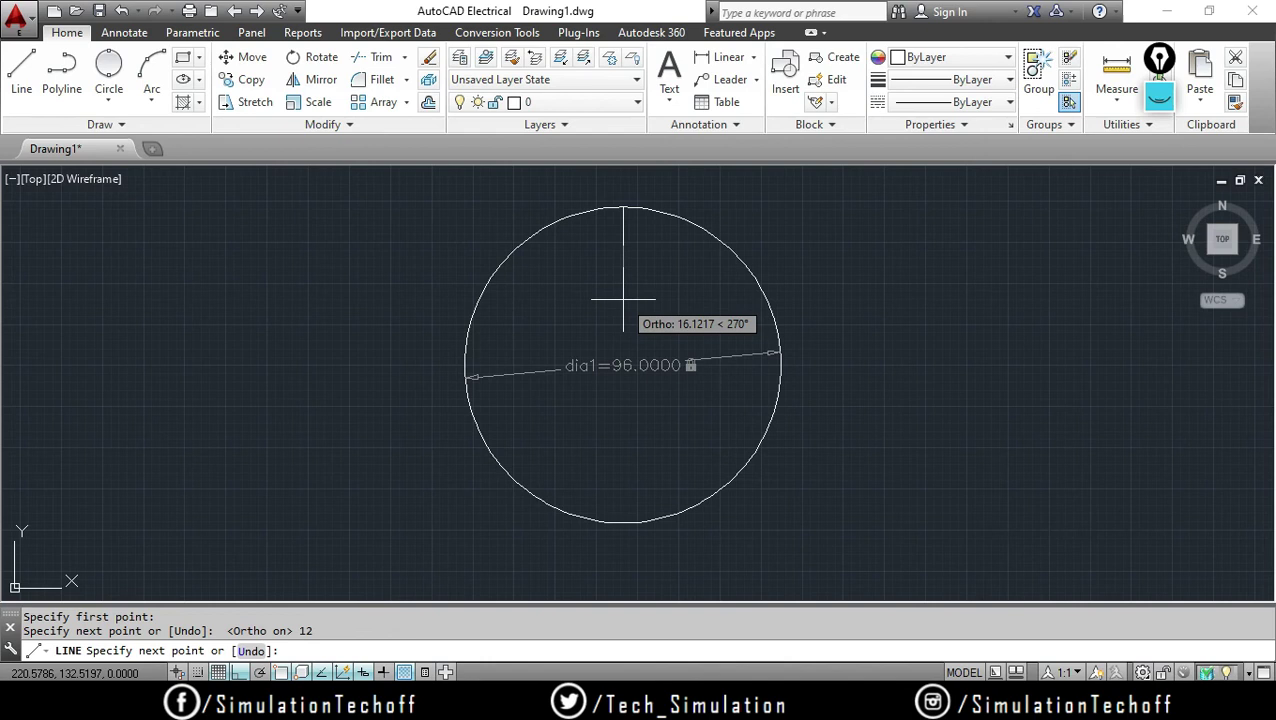
Discard the trial 12-unit line by window-selecting and deleting it.
key(Escape)
click(627, 218)
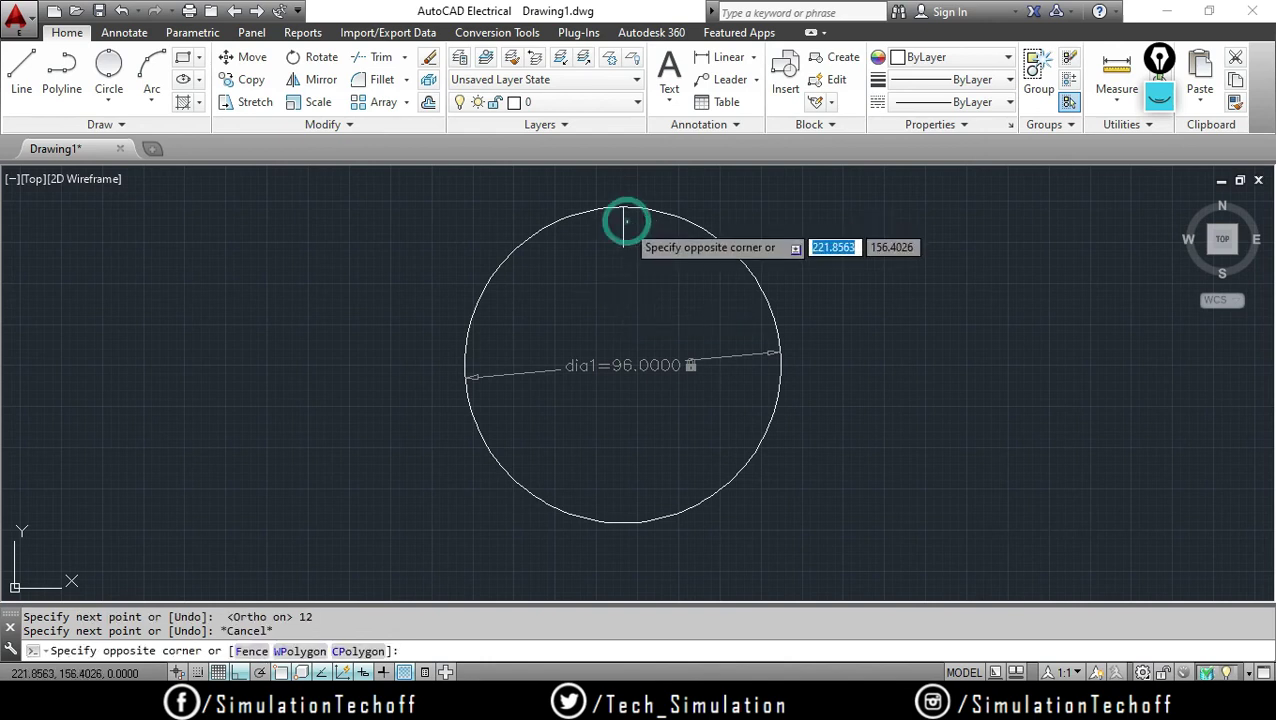
click(623, 230)
key(Delete)
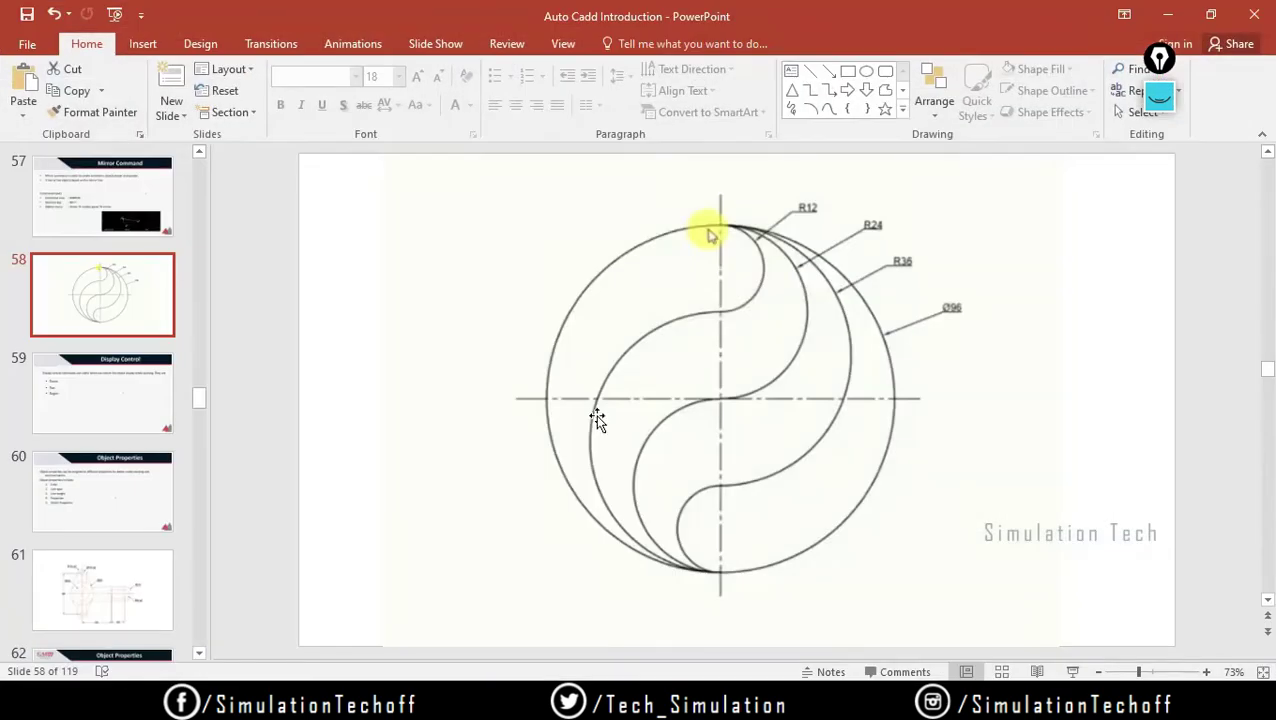
Highlight the reference yin-yang's vertical centre line on the slide, then hide the ink marks.
click(1159, 95)
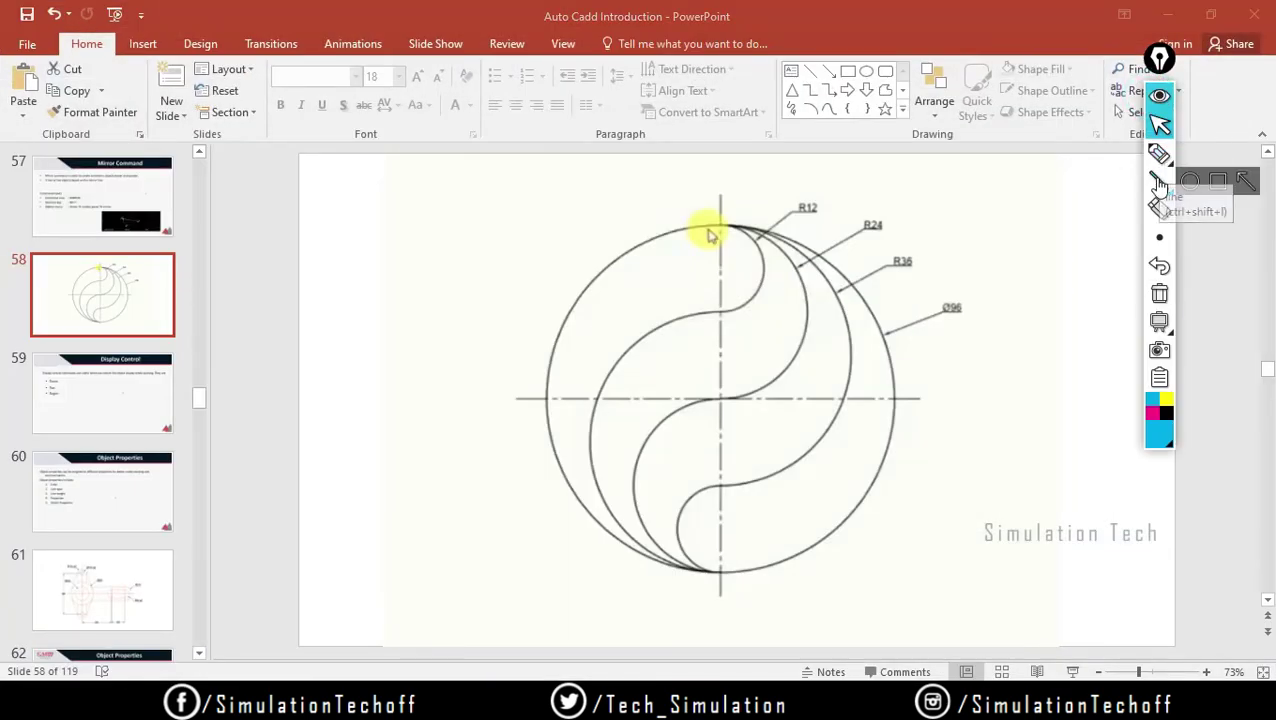
click(1159, 155)
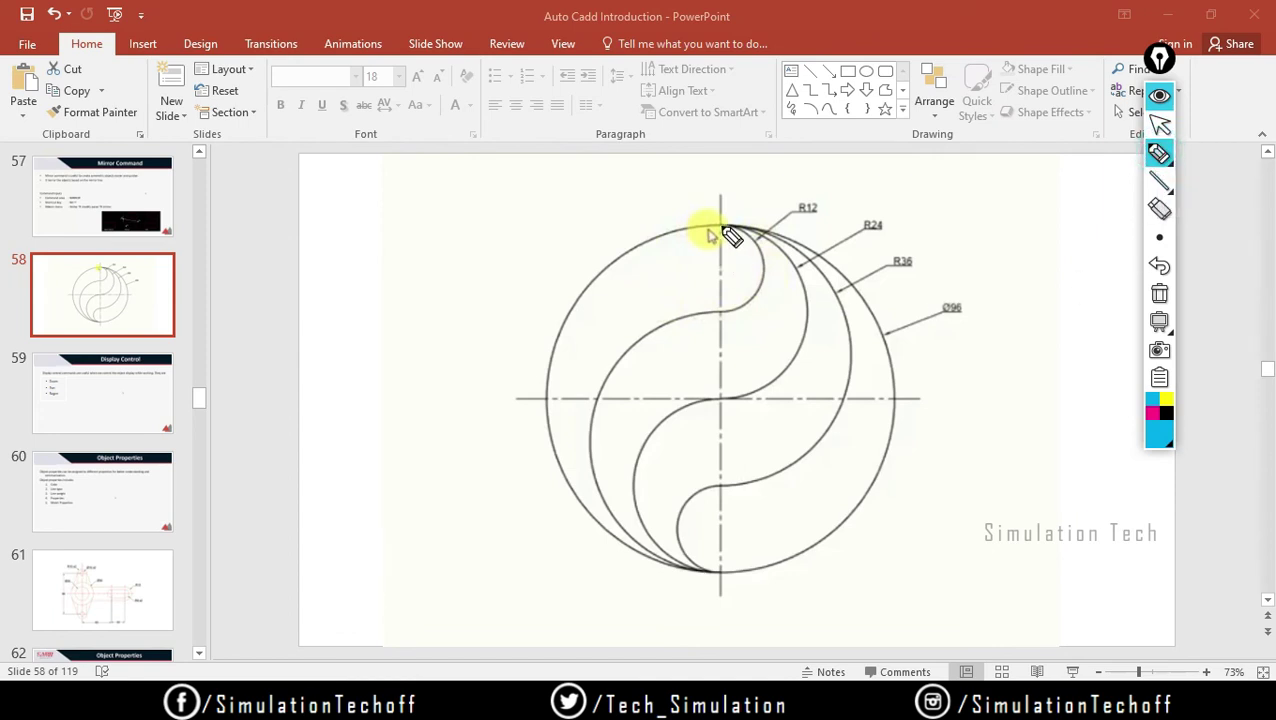
drag(714, 222, 721, 406)
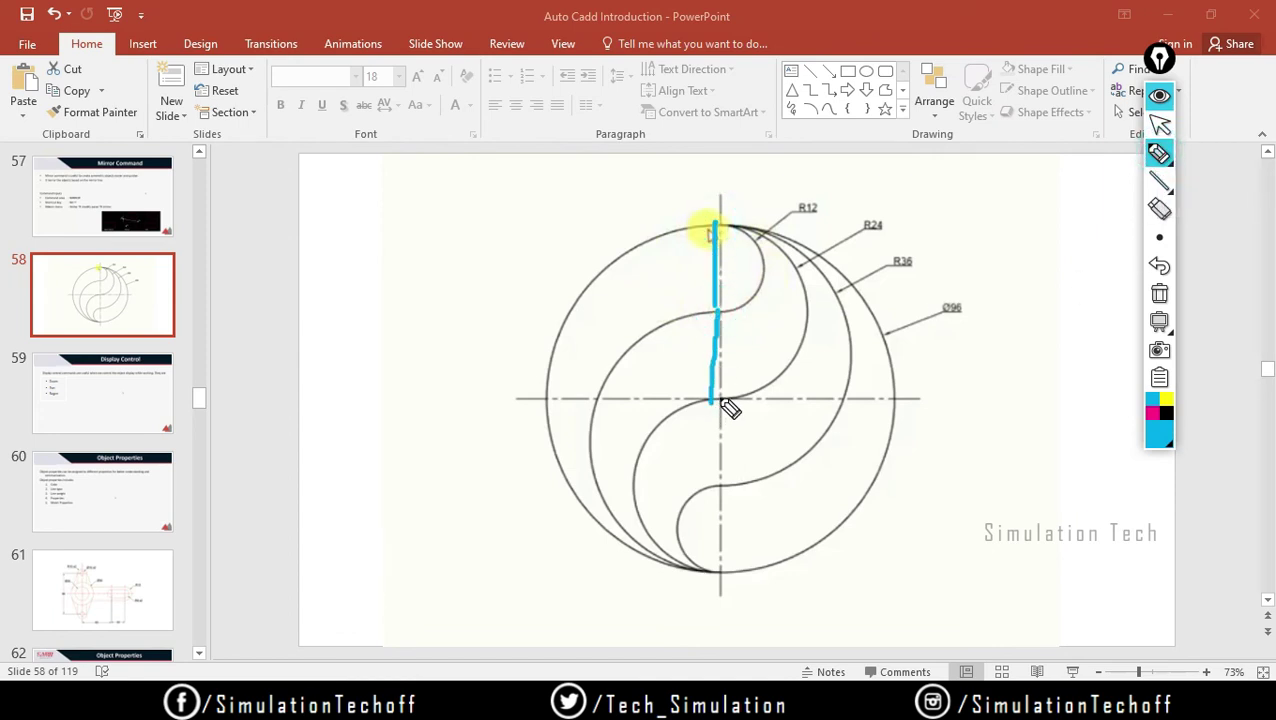
drag(730, 400, 725, 497)
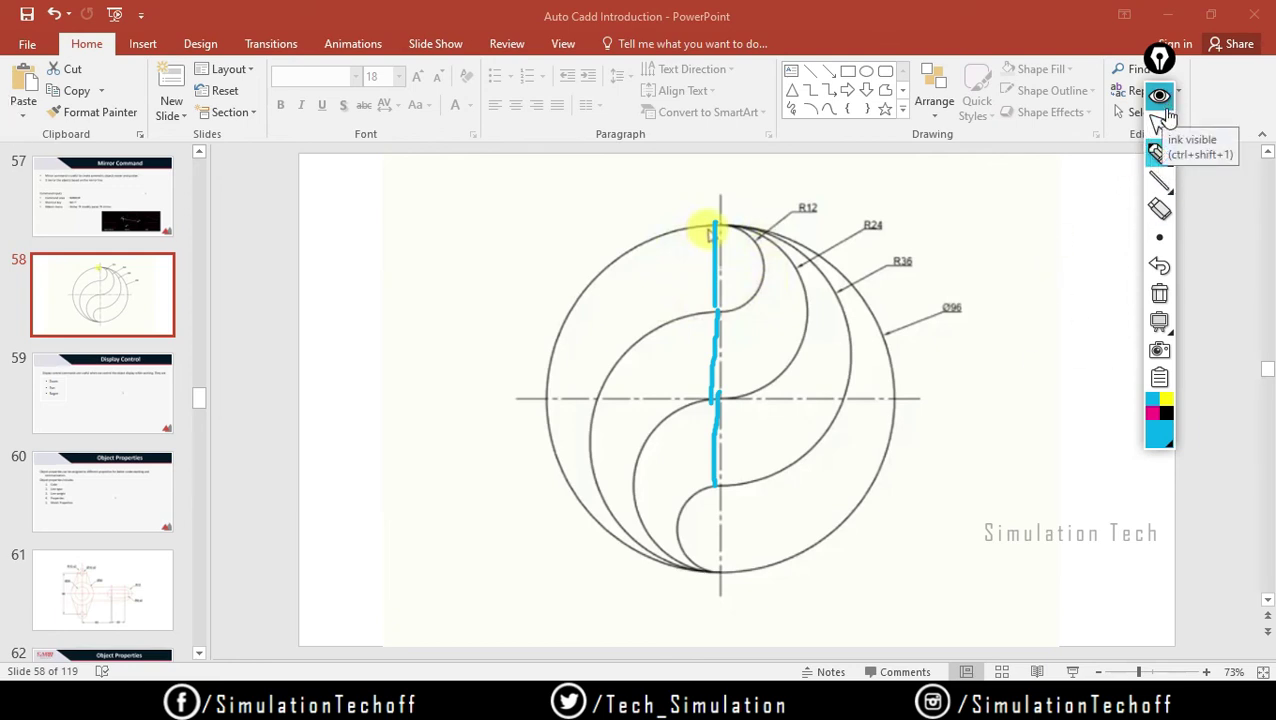
click(1159, 95)
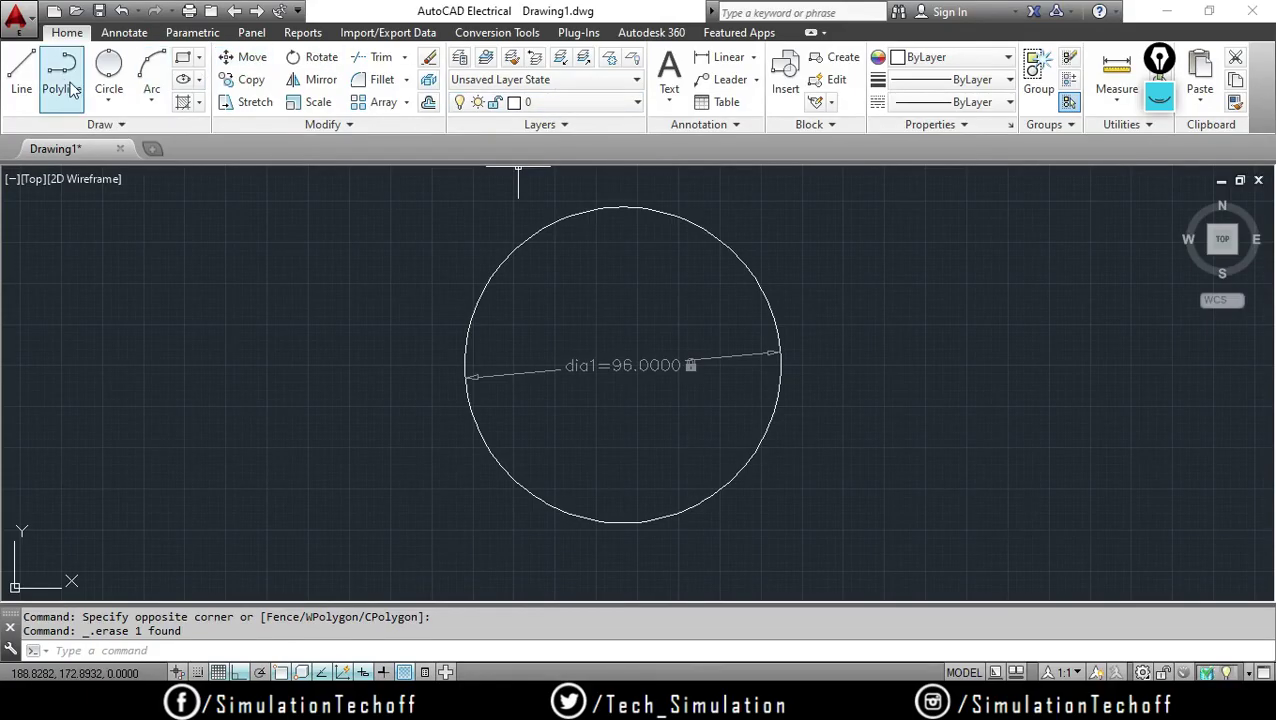
Draw a vertical line down from the 96 circle's top quadrant as three 24-unit segments.
click(24, 75)
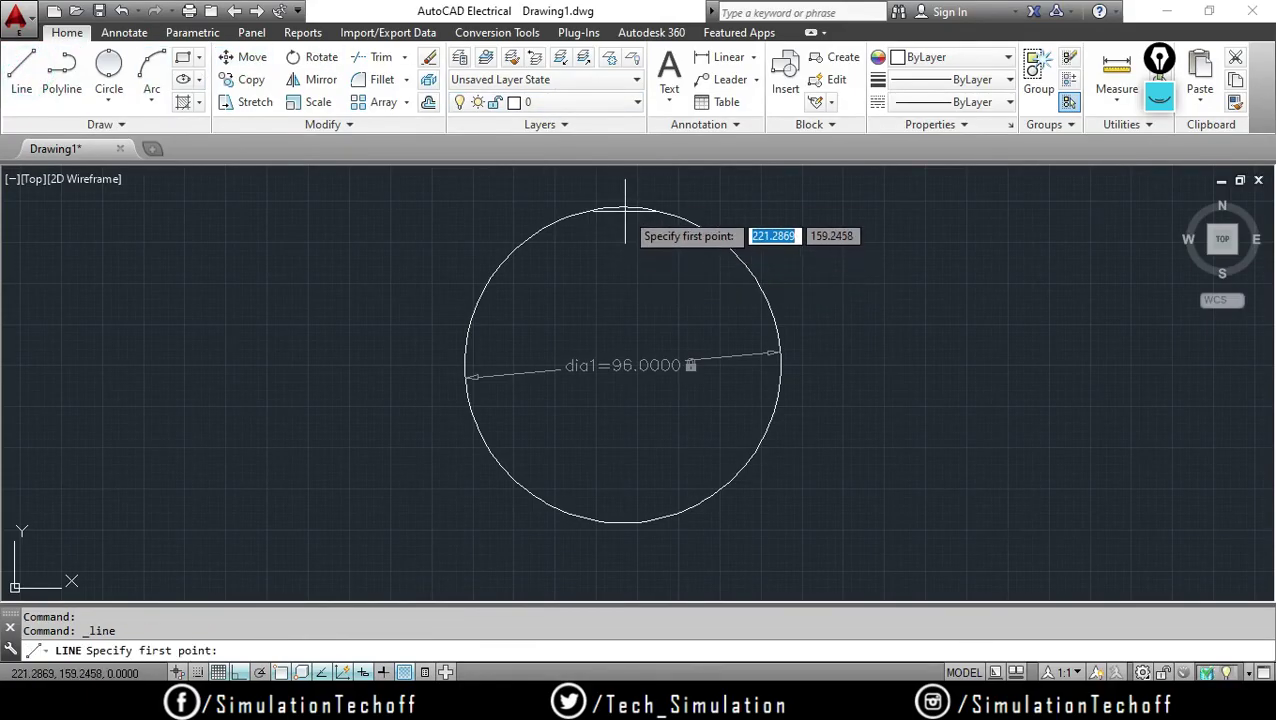
click(620, 207)
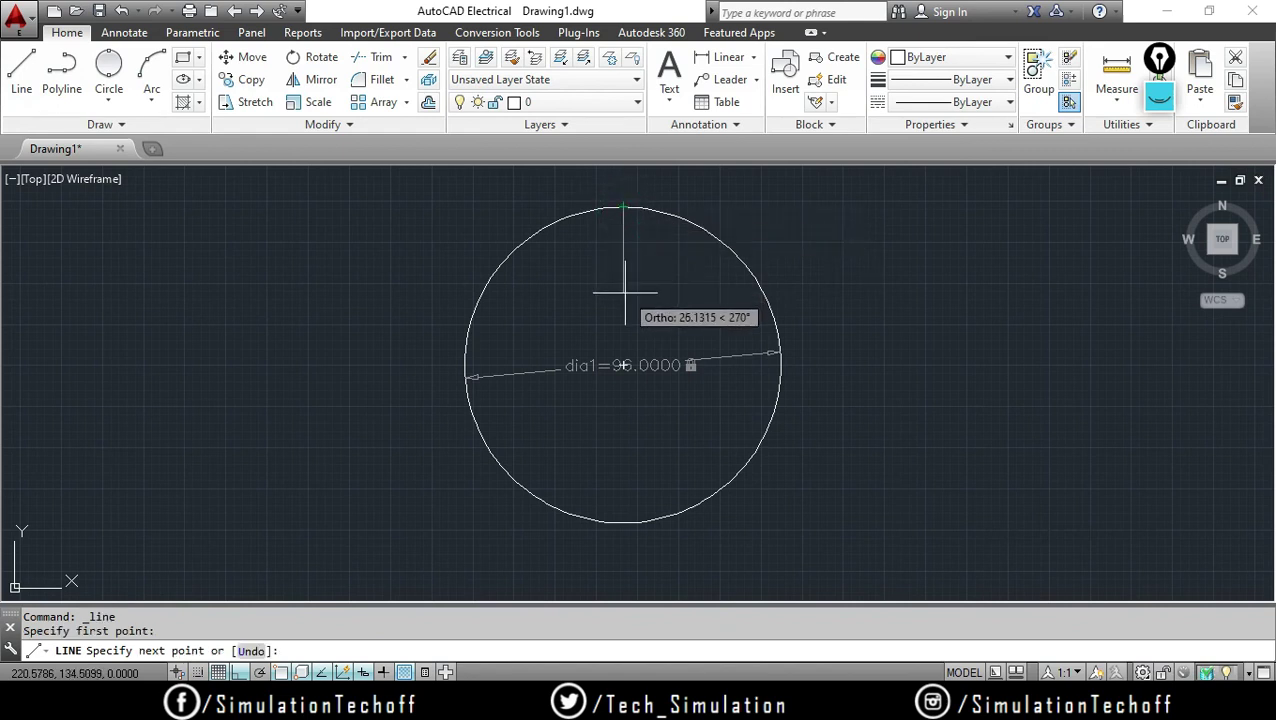
text(24)
key(Return)
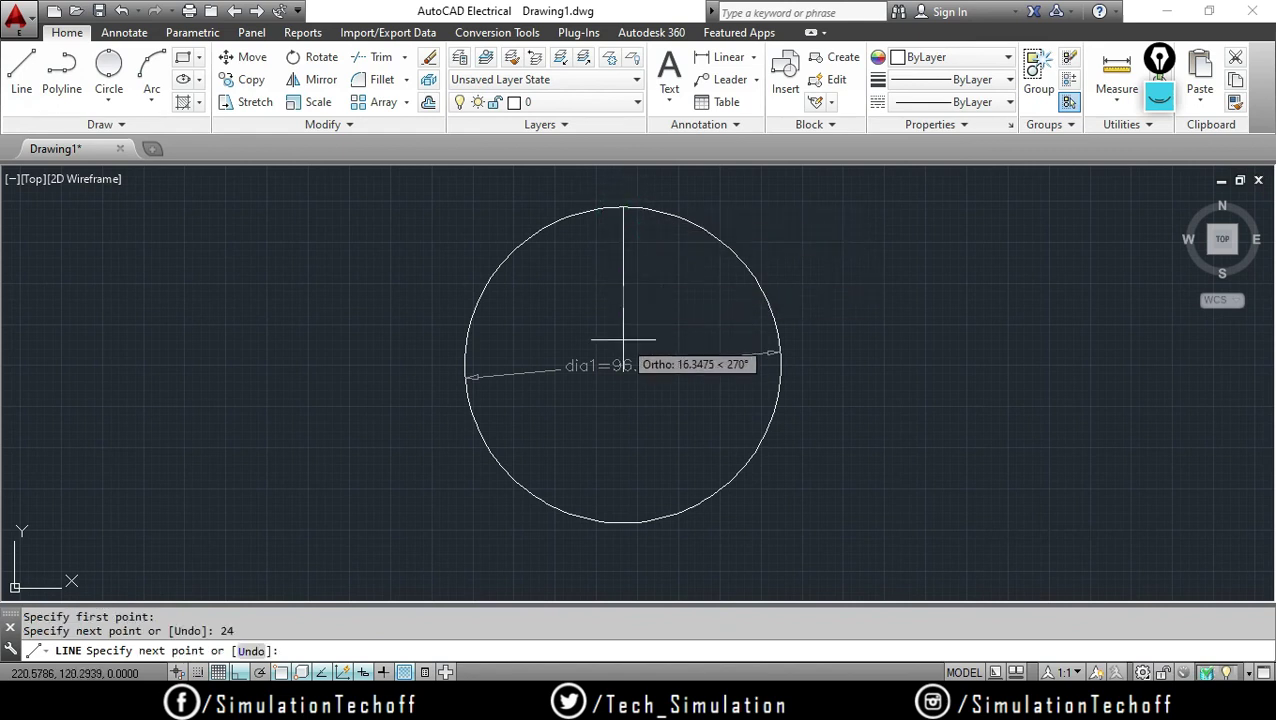
text(24)
key(Return)
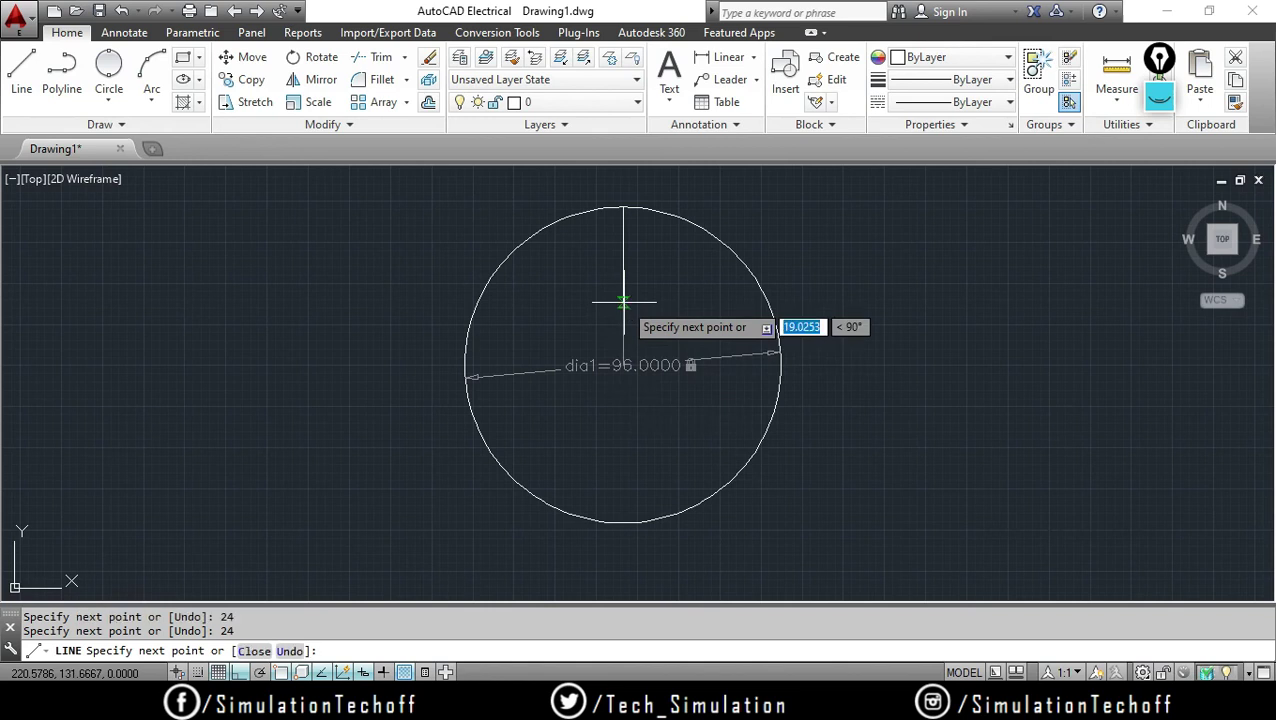
text(24)
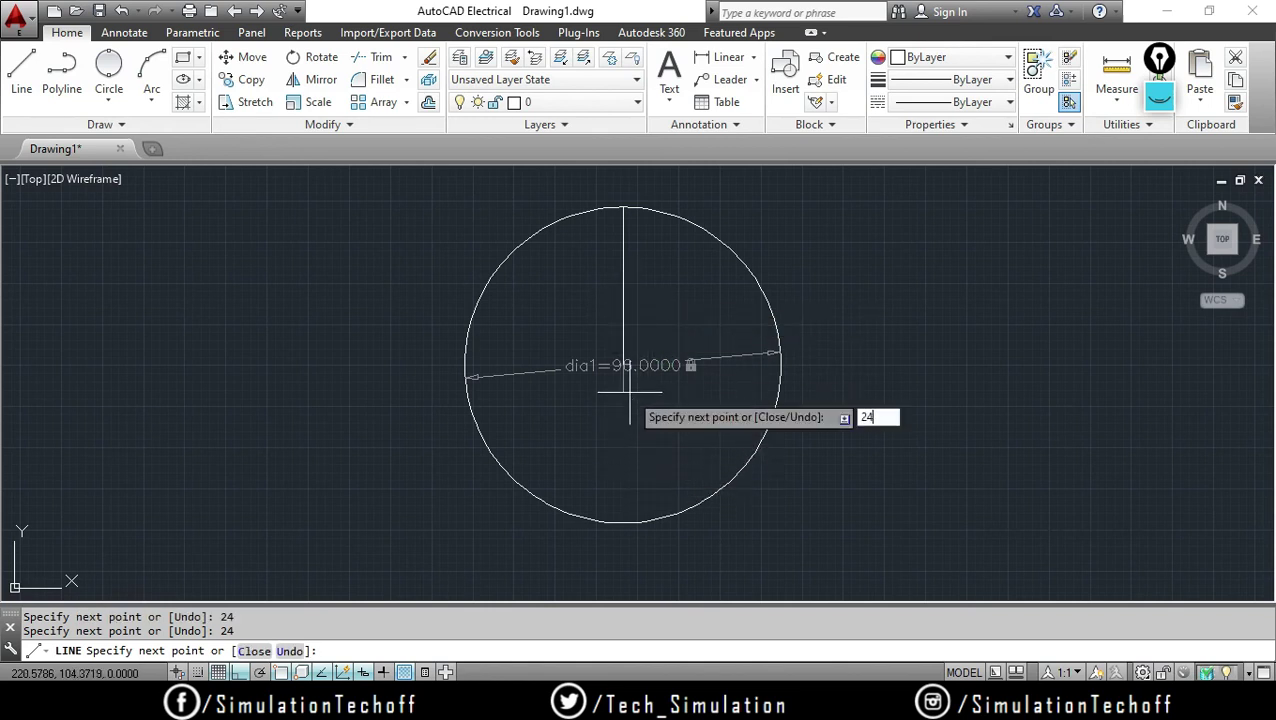
key(Return)
key(Escape)
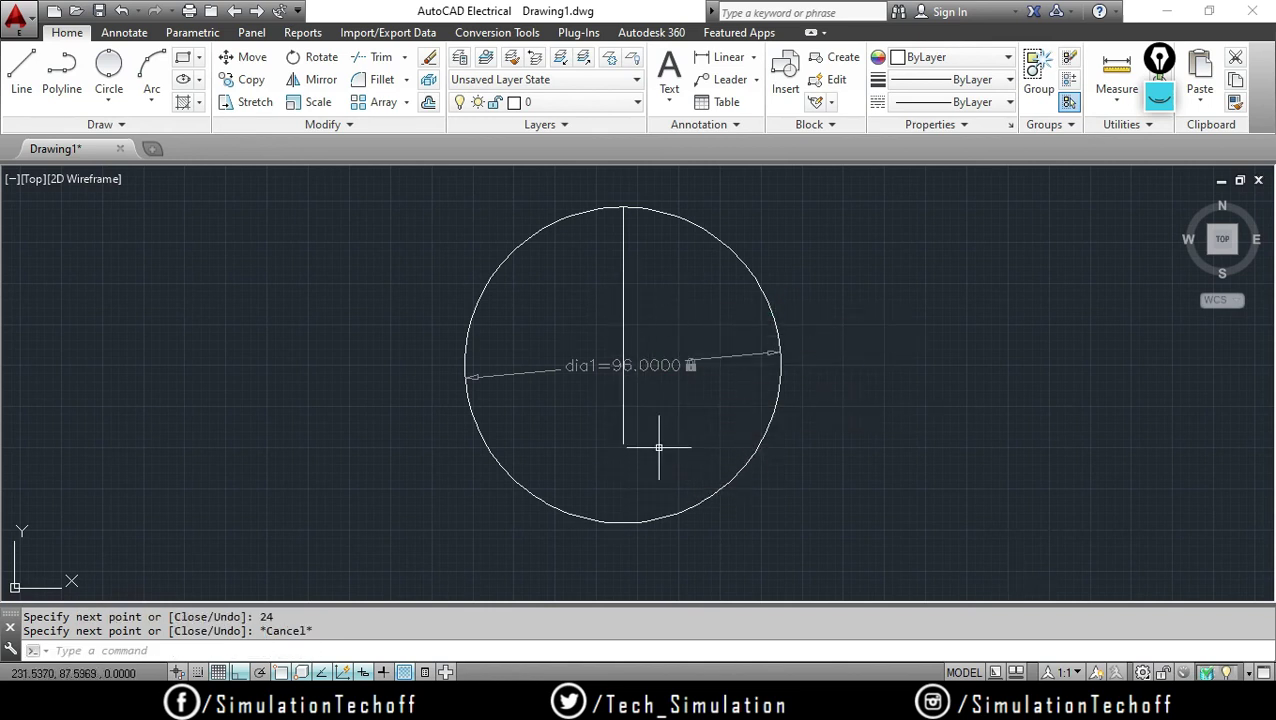
Draw small, medium and large two-point circles from the big circle's top quadrant to the line's snap points.
click(109, 64)
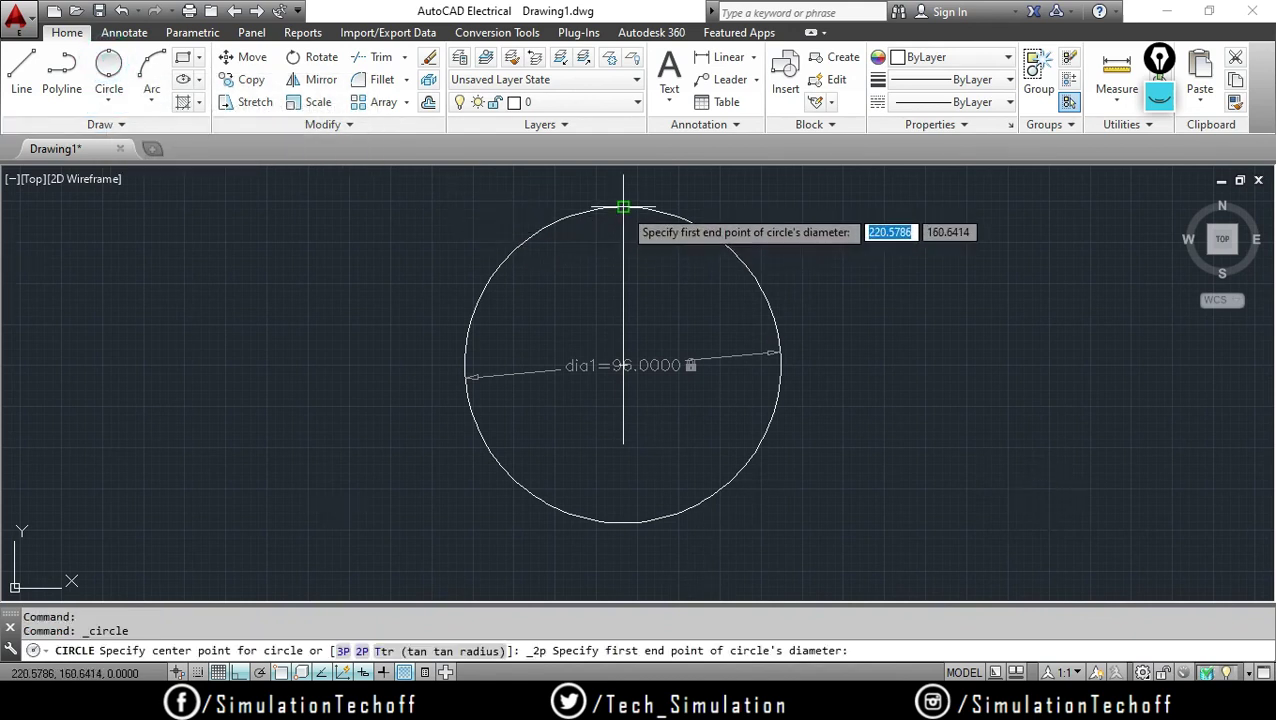
click(623, 207)
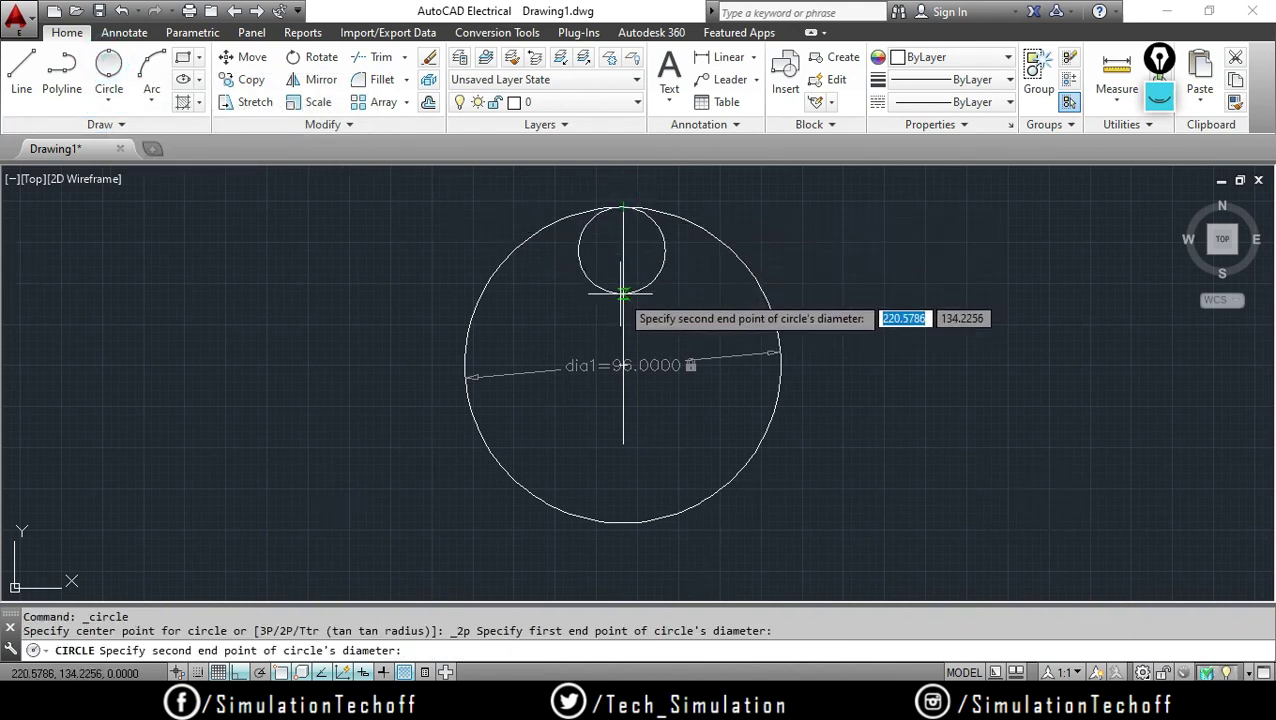
click(623, 288)
key(Escape)
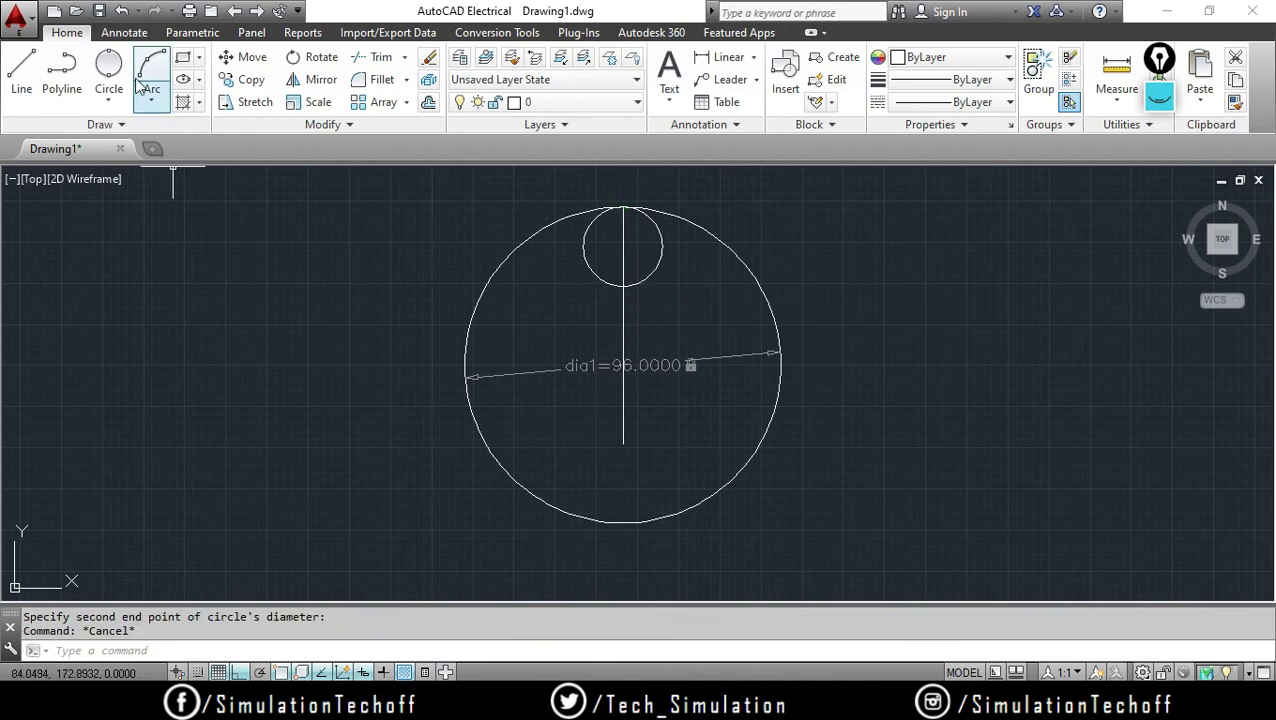
click(109, 64)
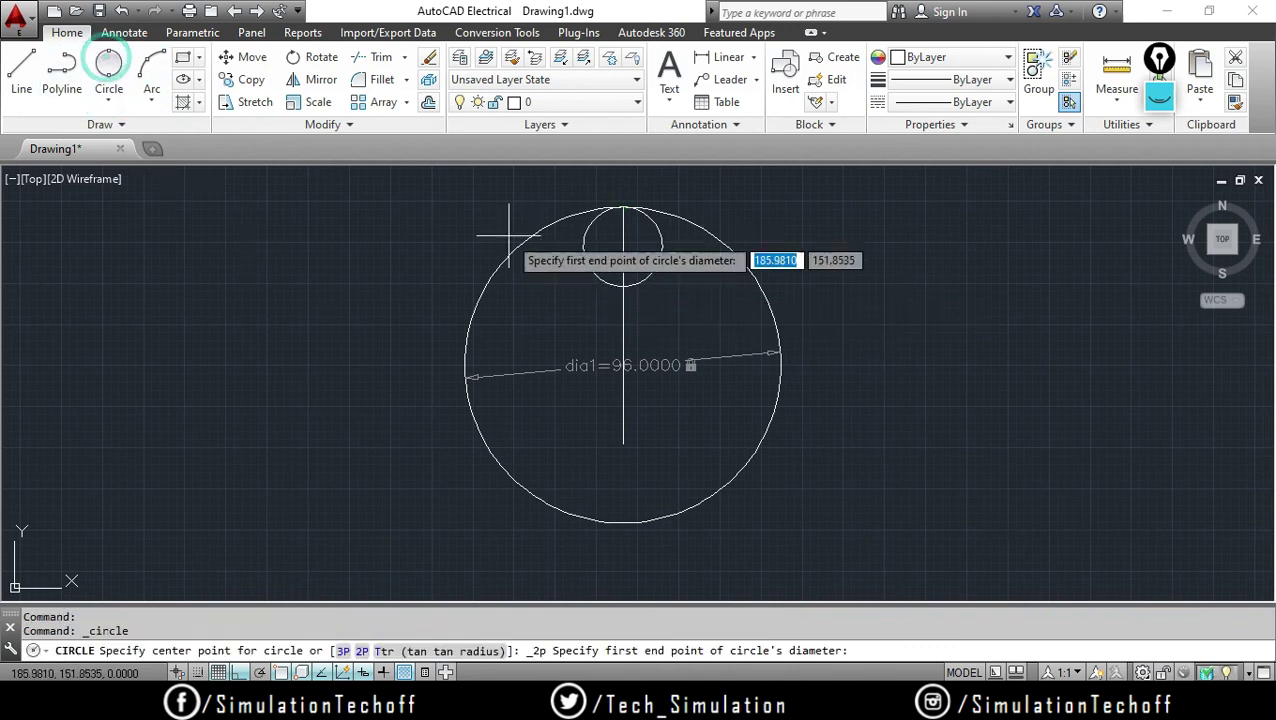
click(623, 207)
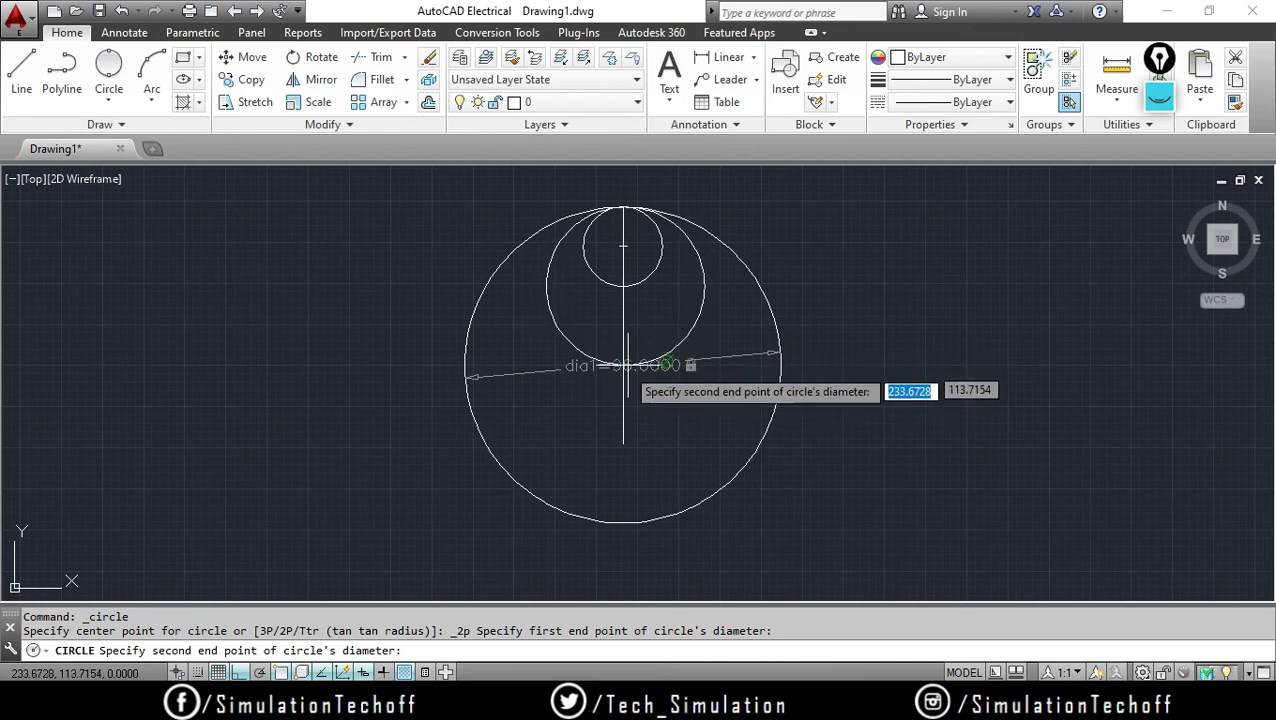
click(623, 365)
key(Escape)
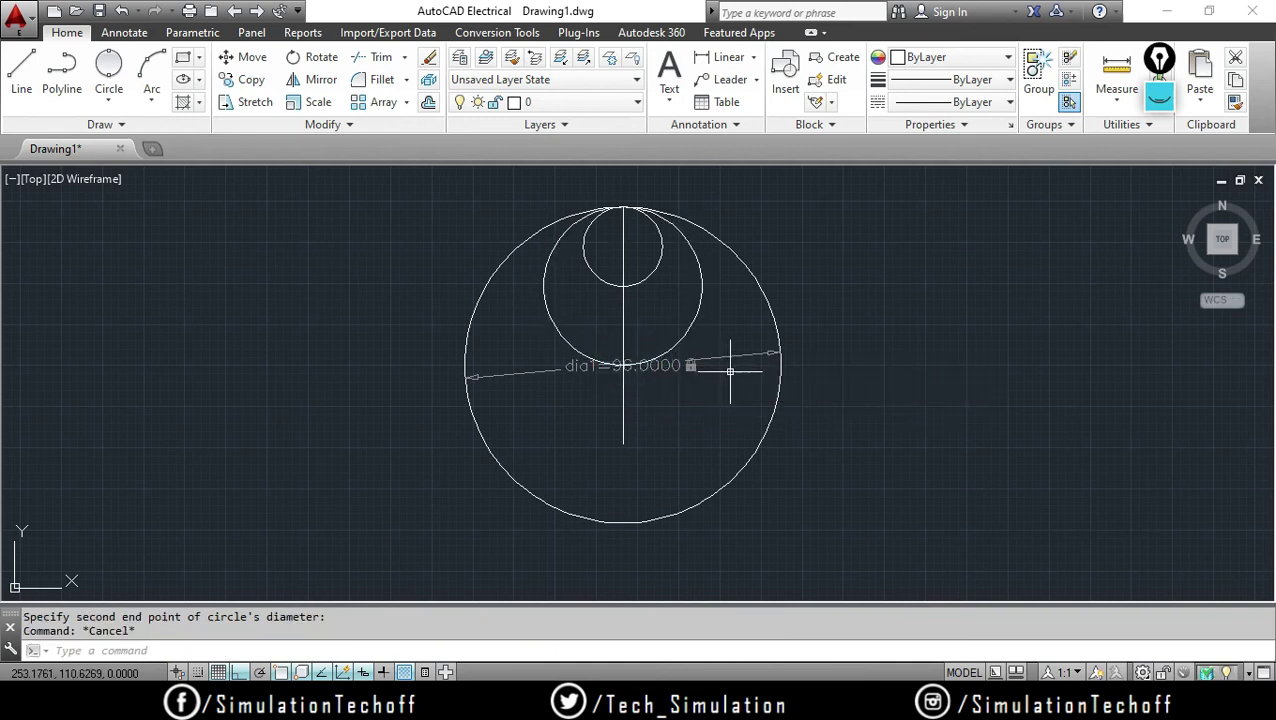
click(110, 68)
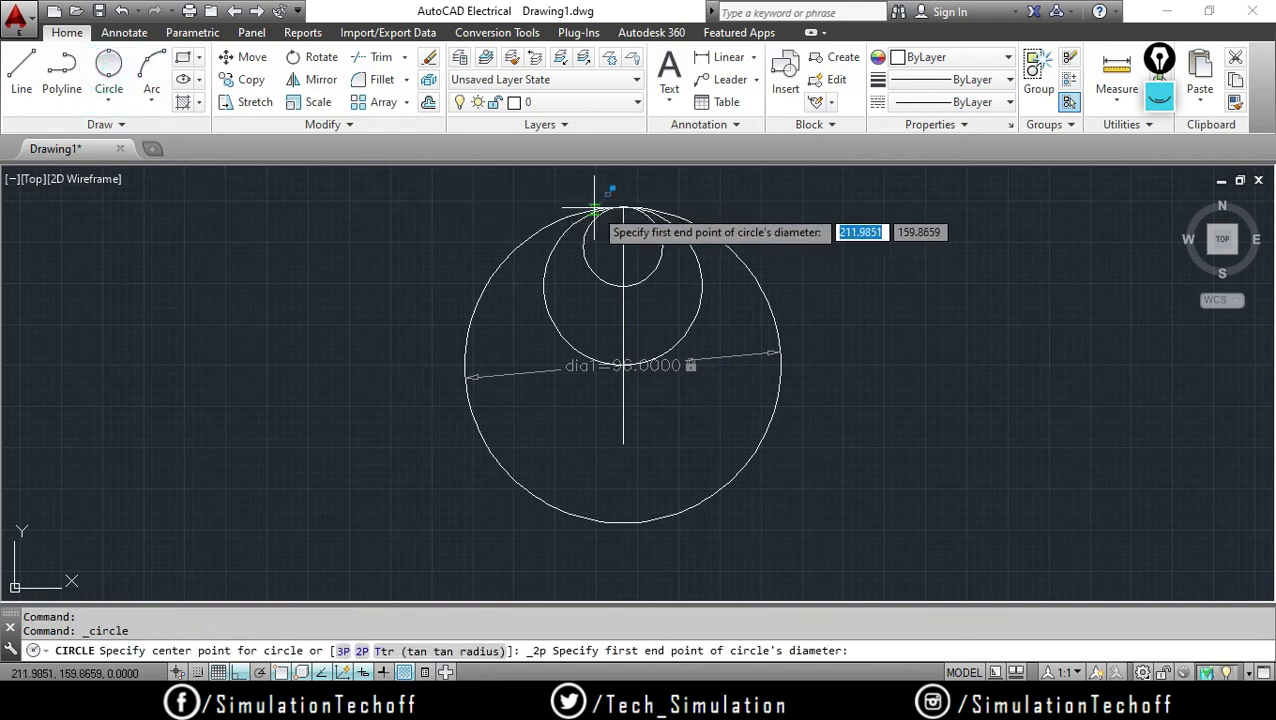
click(624, 210)
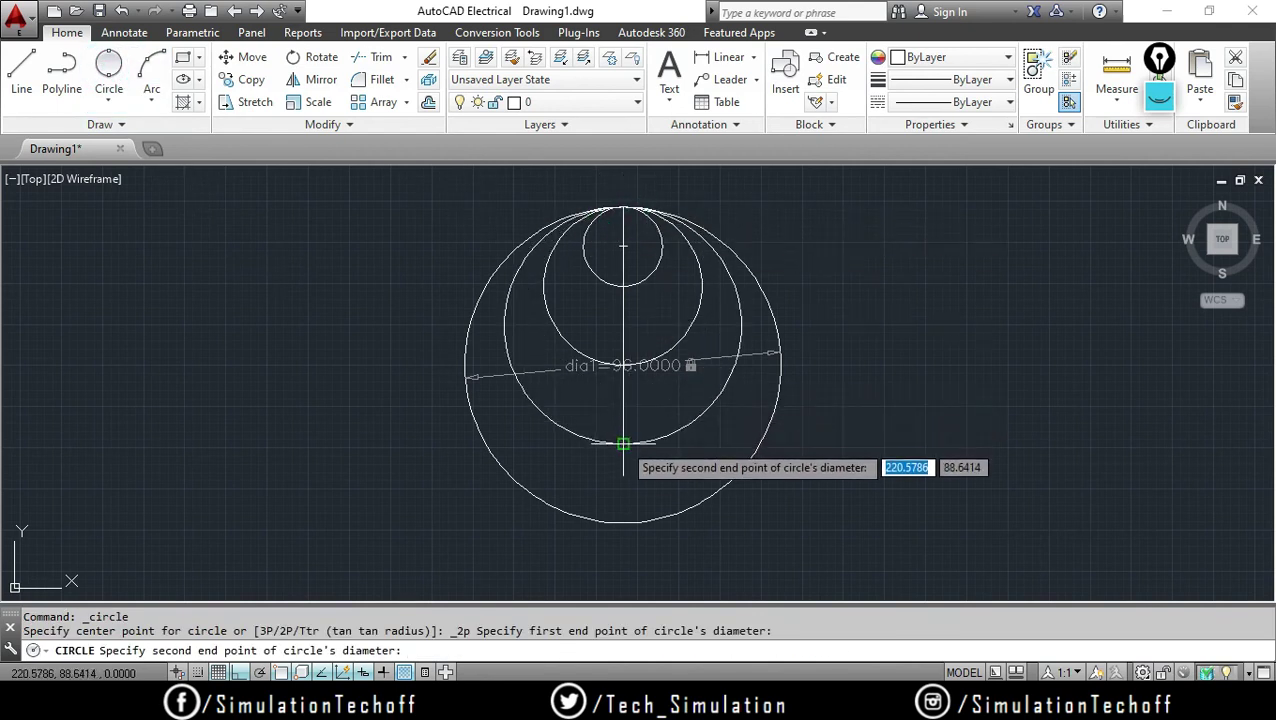
click(623, 443)
key(Escape)
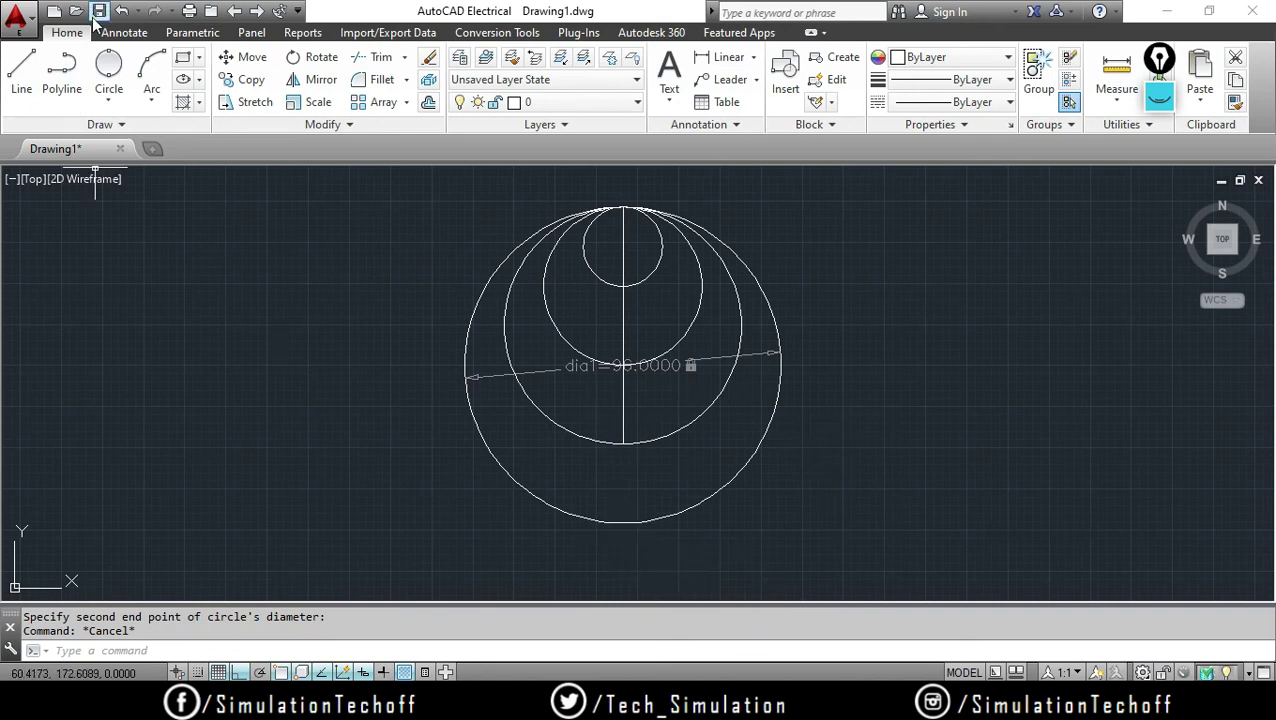
Draw the matching small and large two-point circles rising from the big circle's bottom quadrant.
click(108, 68)
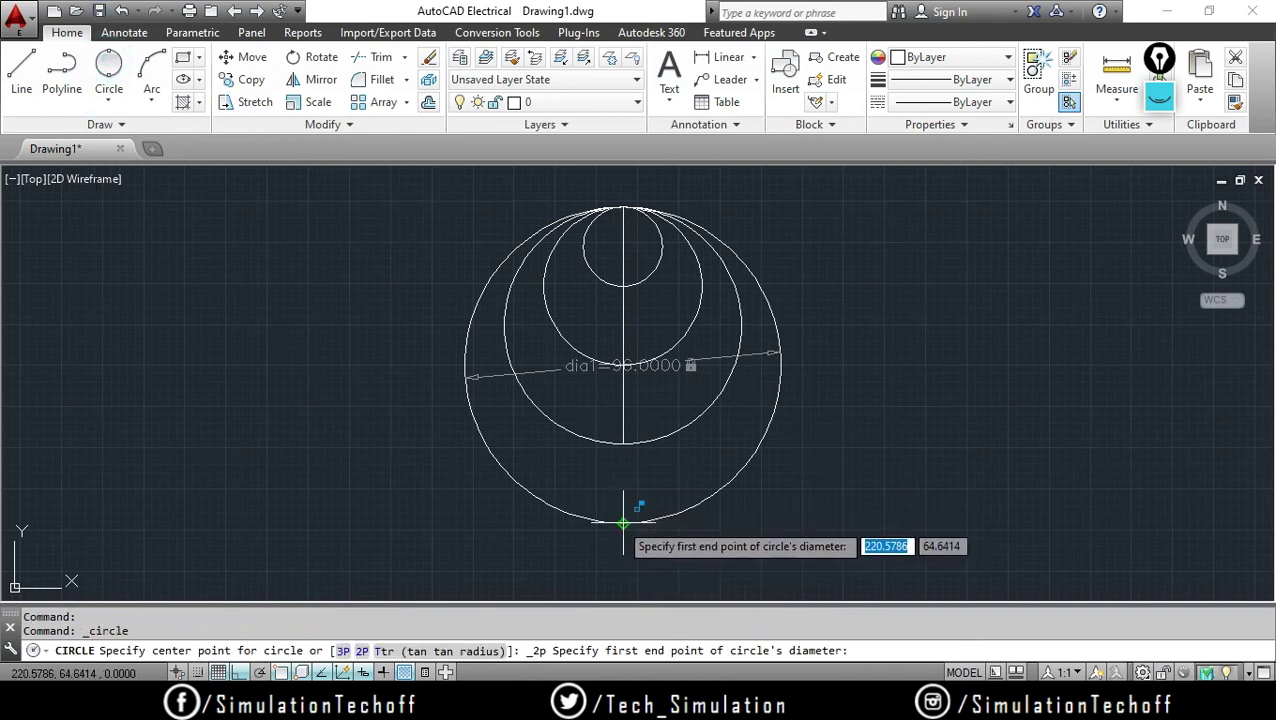
click(623, 522)
click(623, 443)
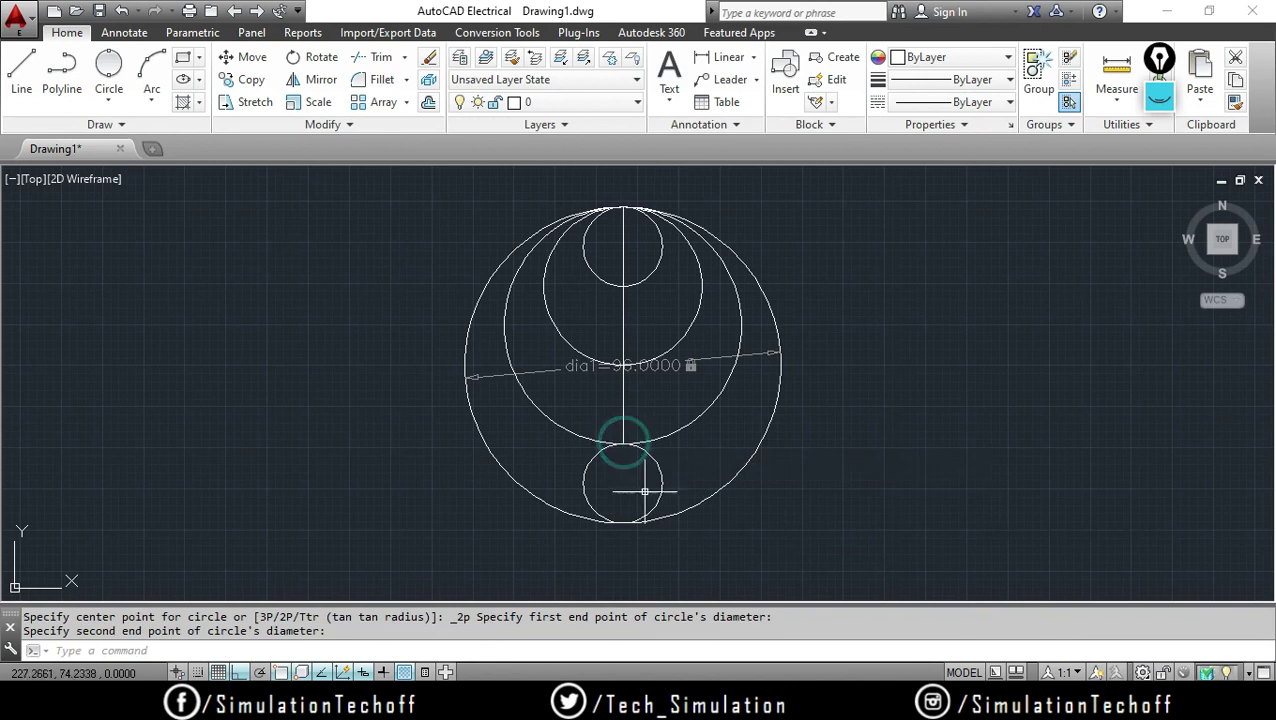
click(108, 68)
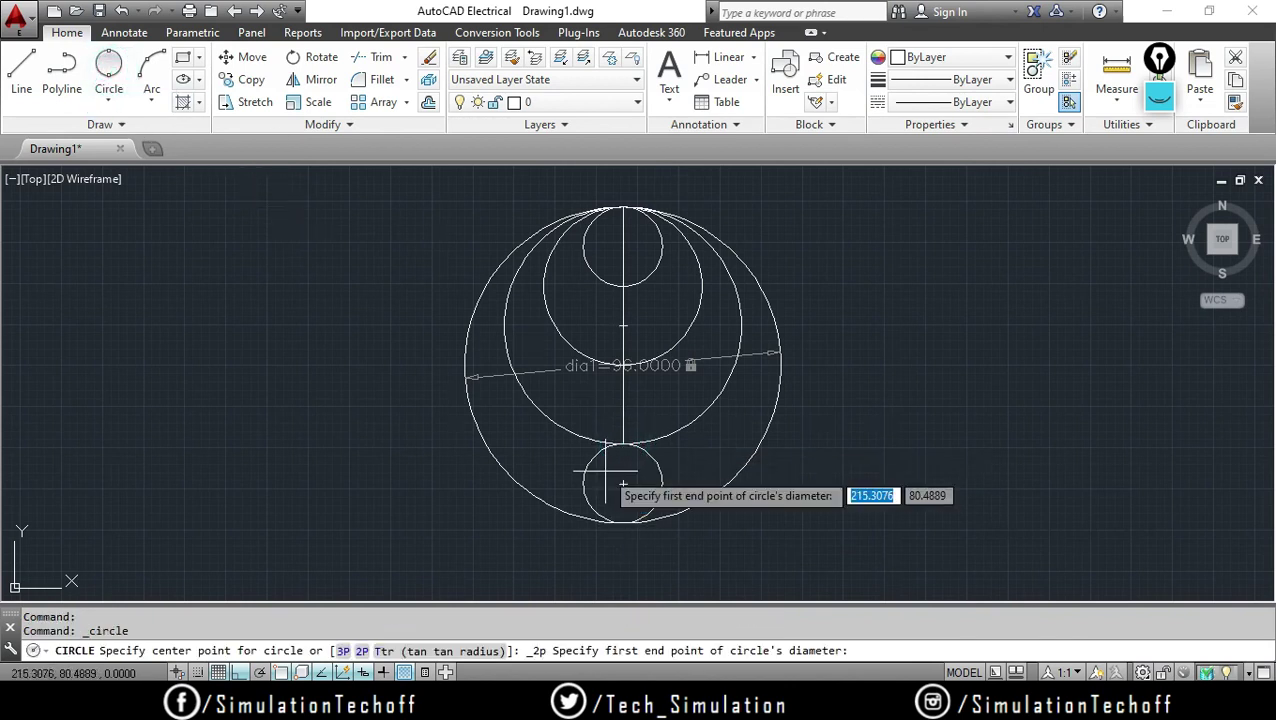
click(623, 522)
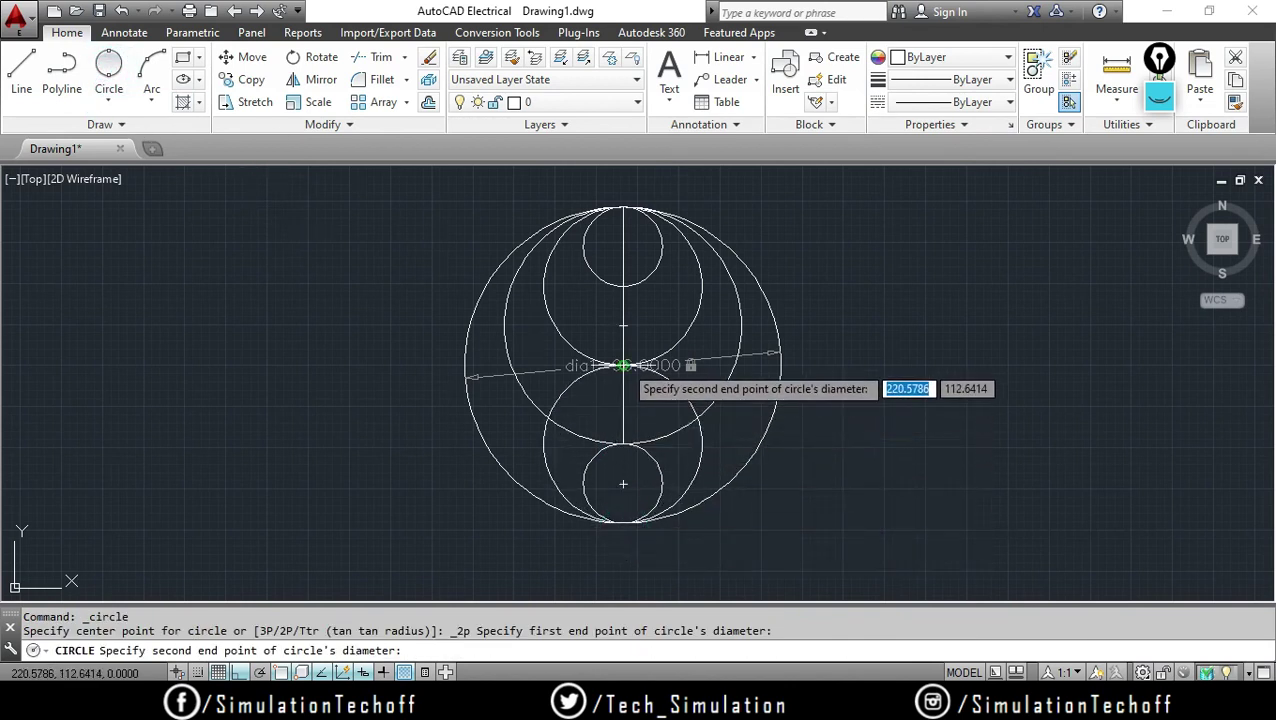
key(Escape)
click(108, 65)
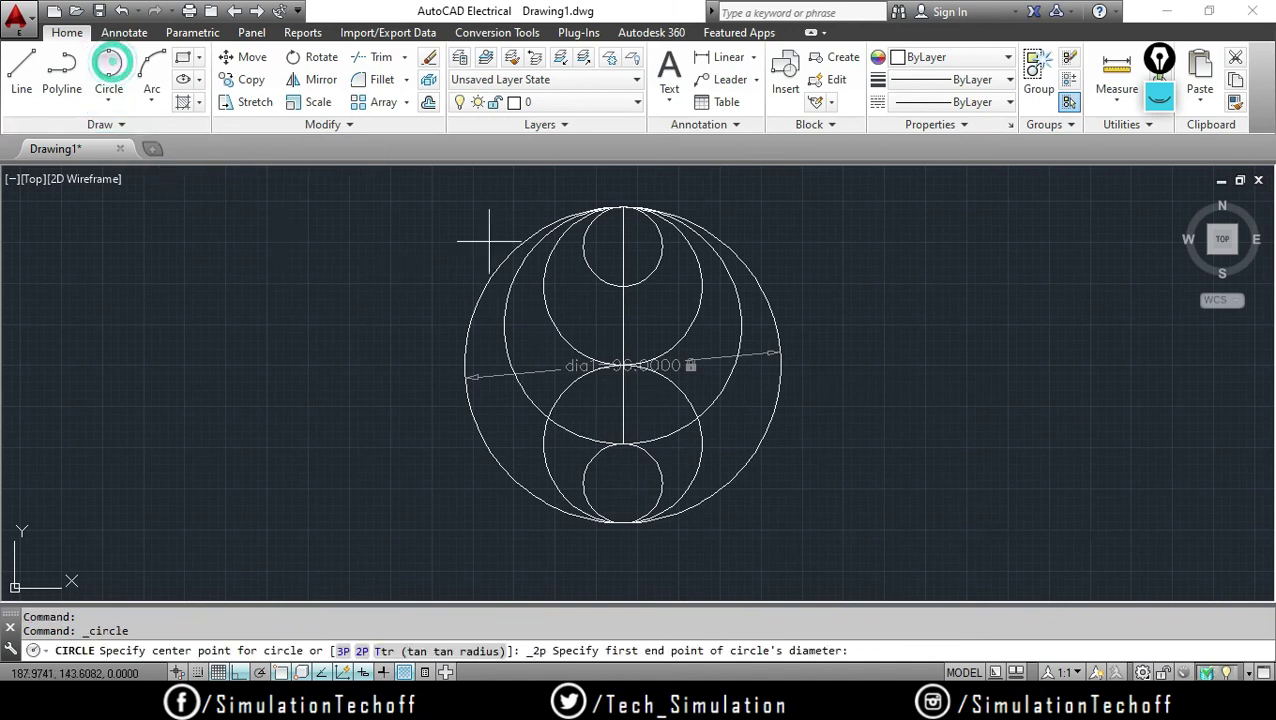
click(623, 522)
click(621, 288)
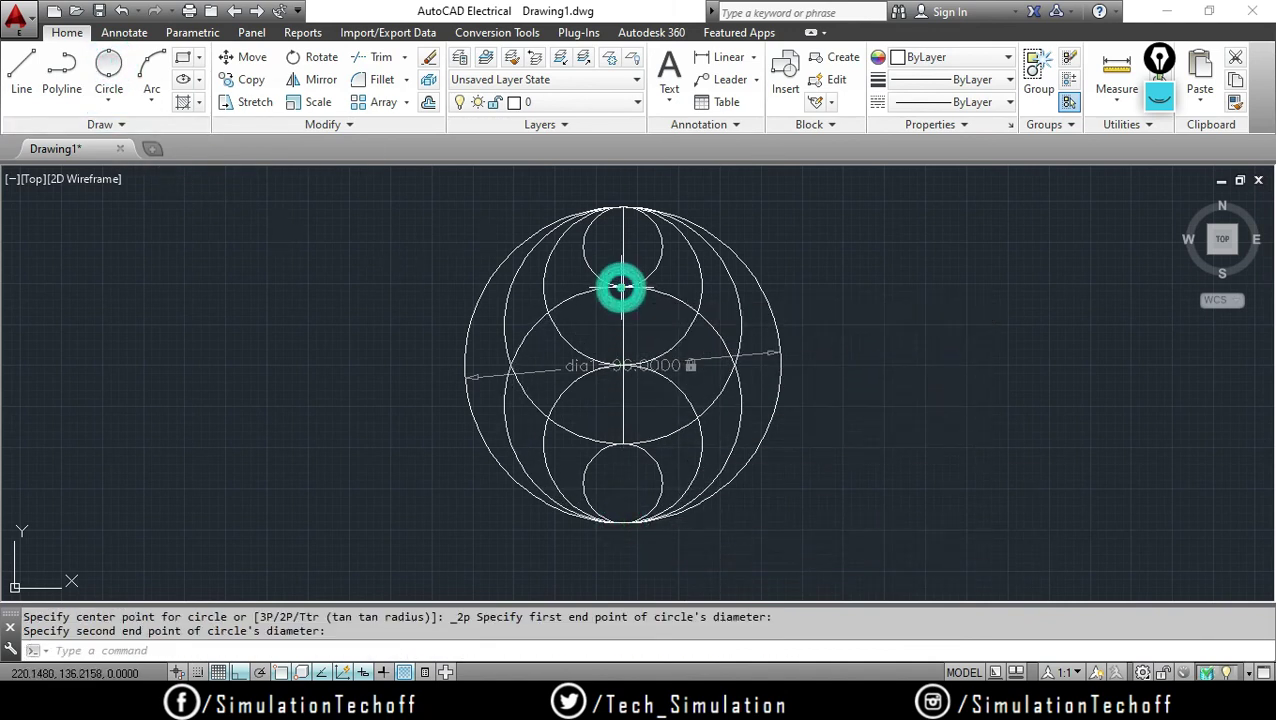
key(Escape)
text(TR)
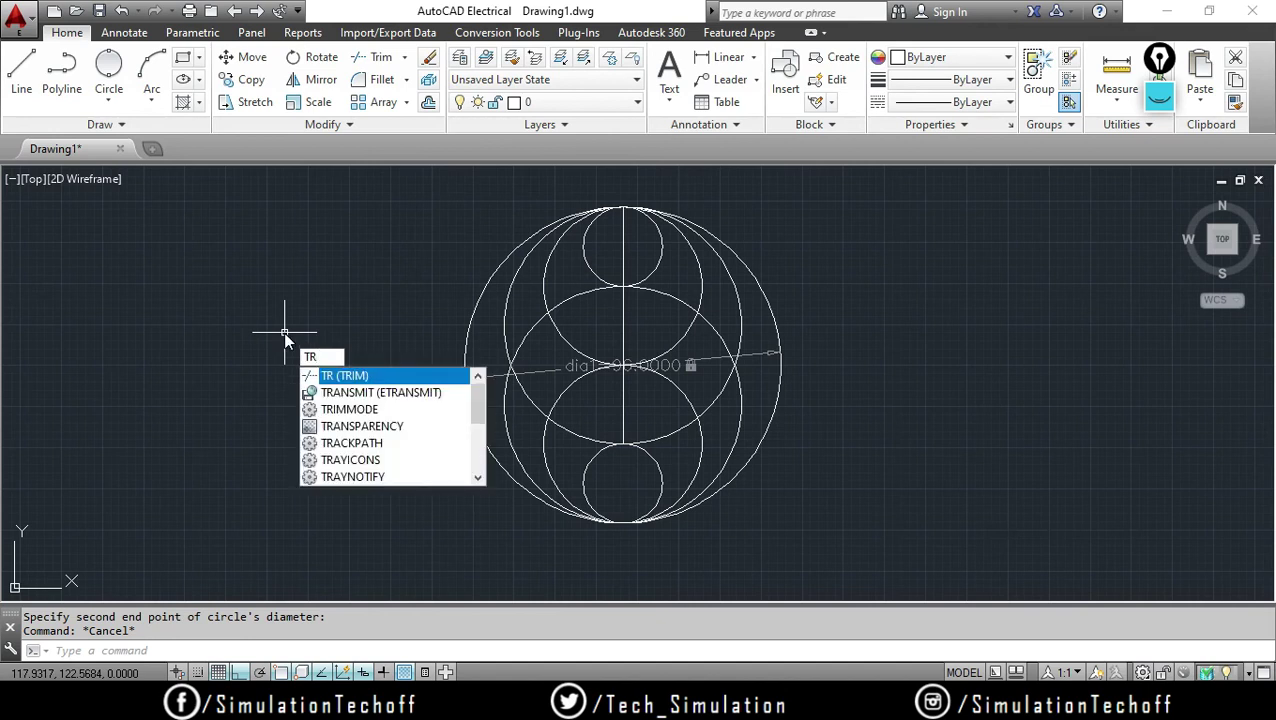
Trim the overlapping arcs in the upper part, including the small top circle's left half.
key(Return)
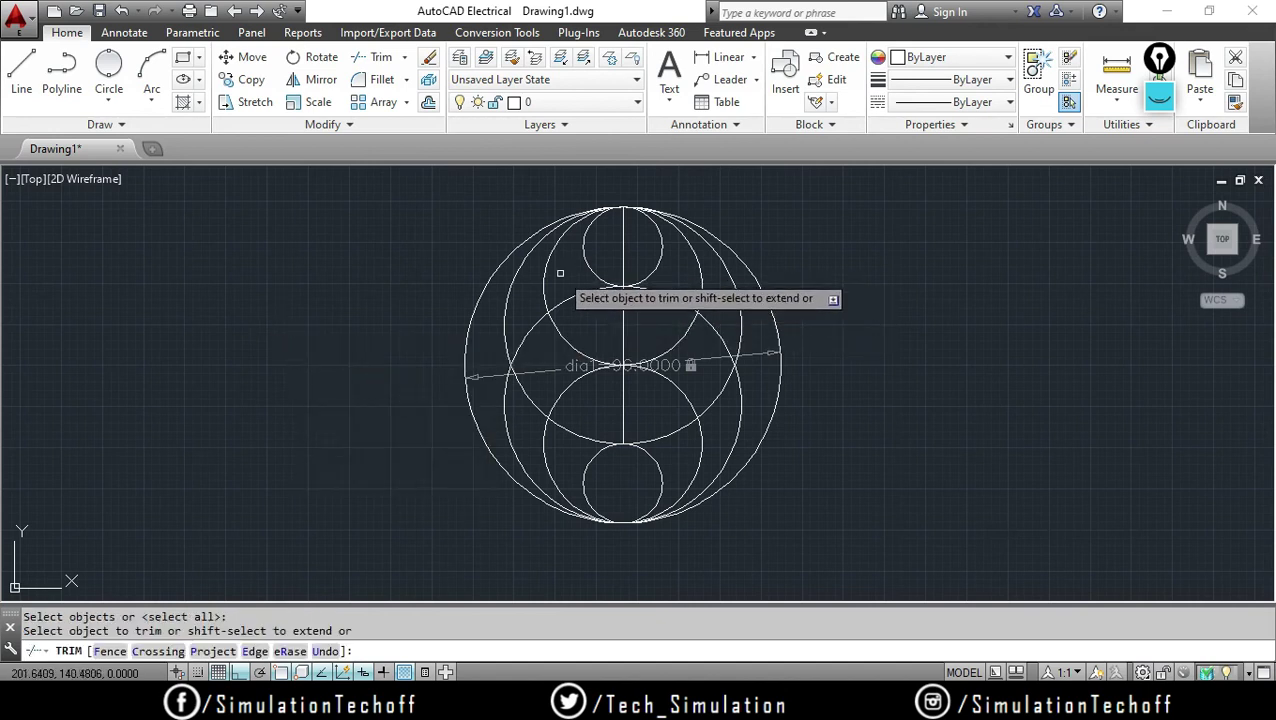
click(560, 273)
click(502, 300)
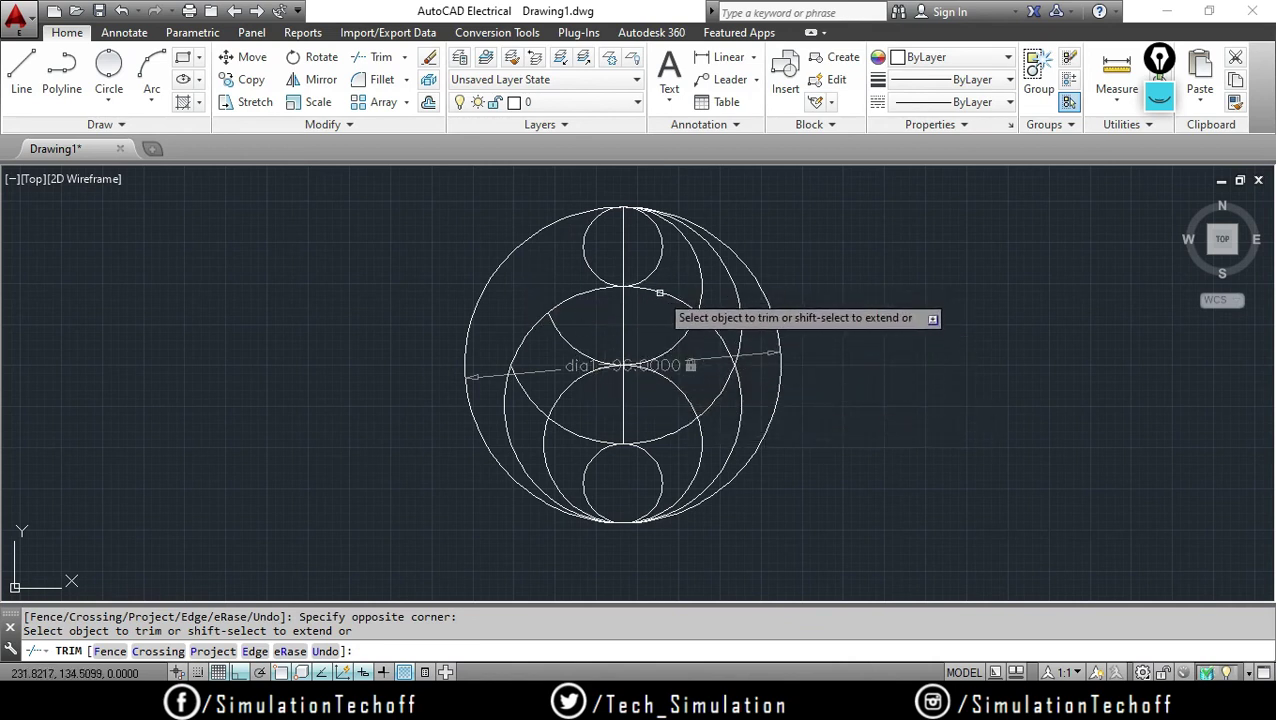
click(655, 292)
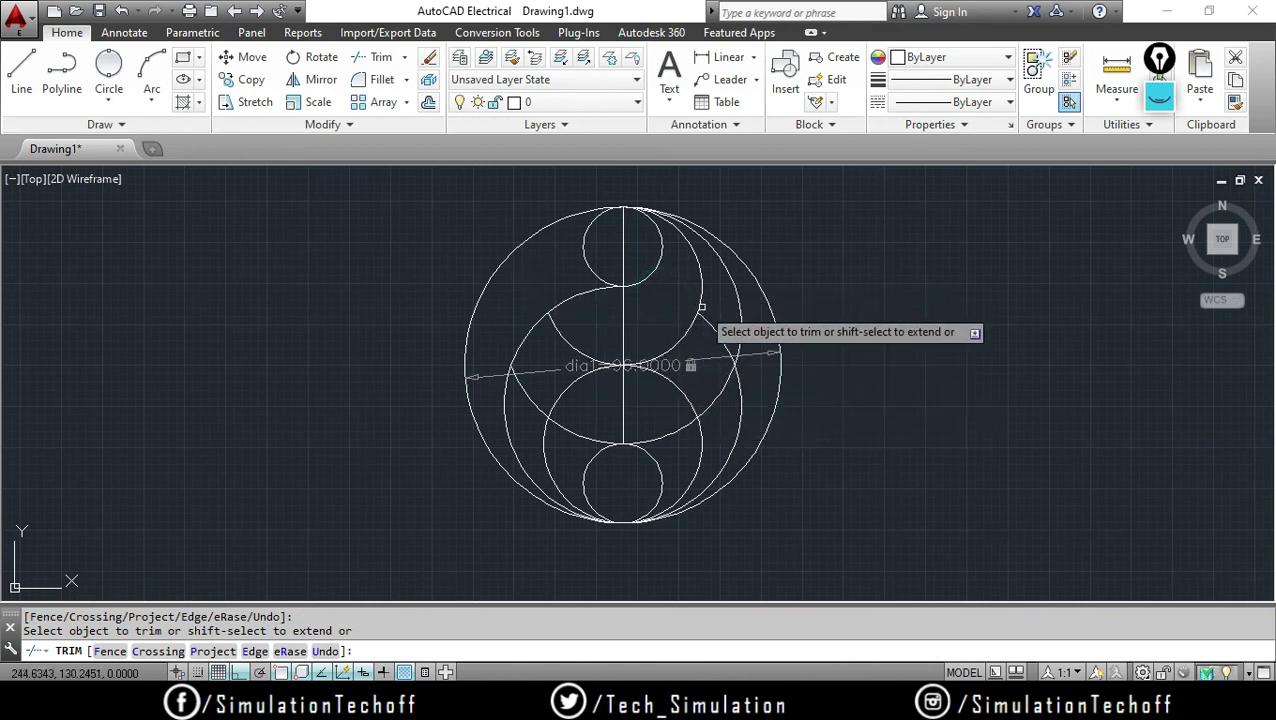
click(590, 262)
click(588, 262)
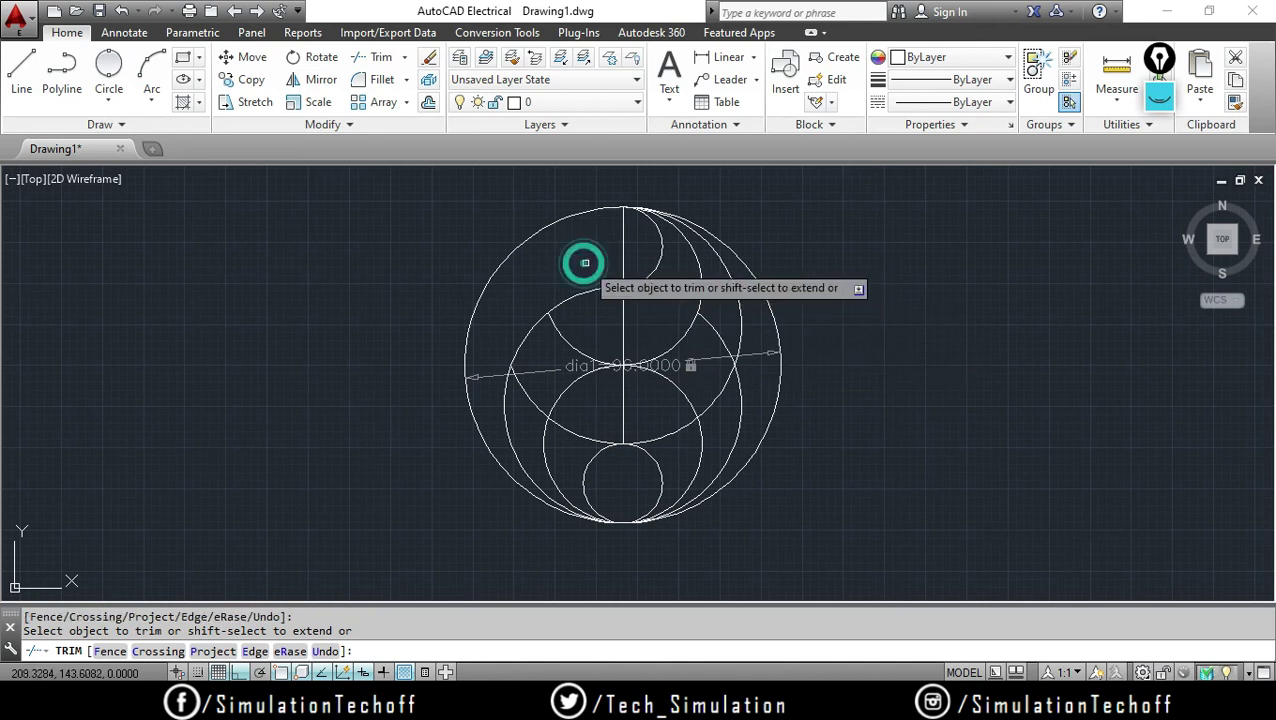
click(586, 262)
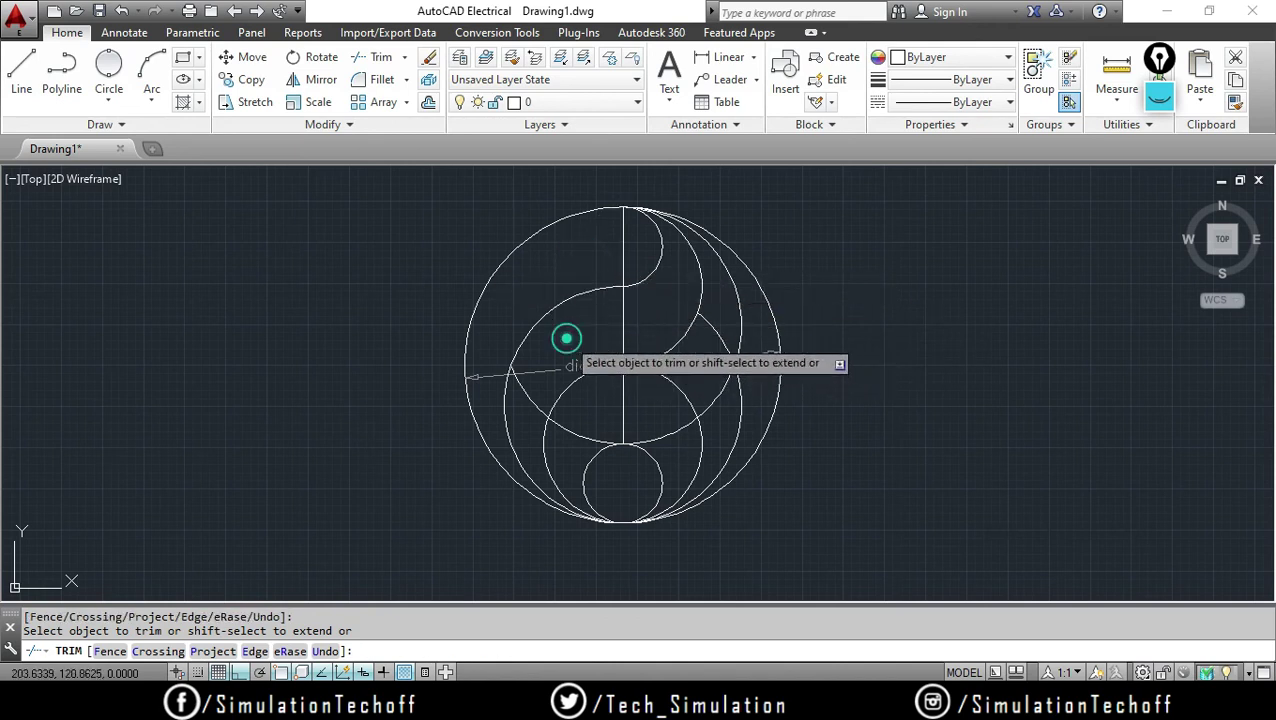
Trim the remaining arc pieces on the left and lower right, including the small bottom circle's right half.
click(527, 393)
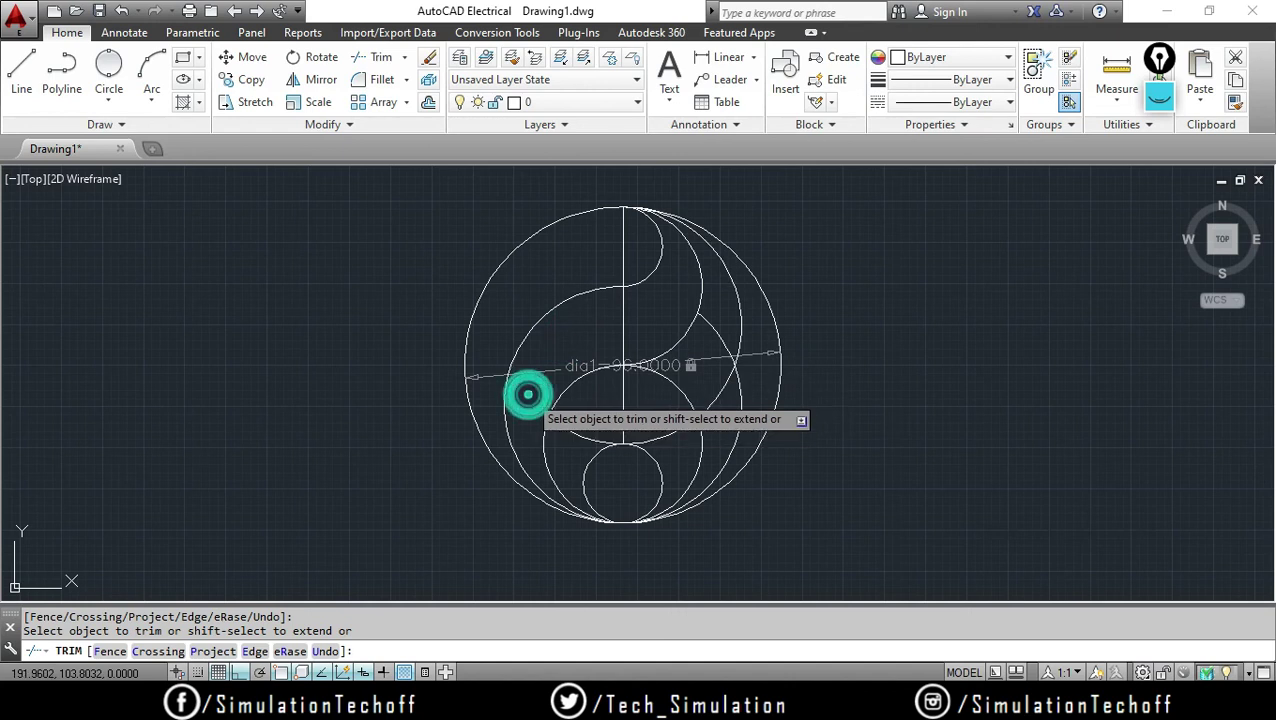
click(578, 433)
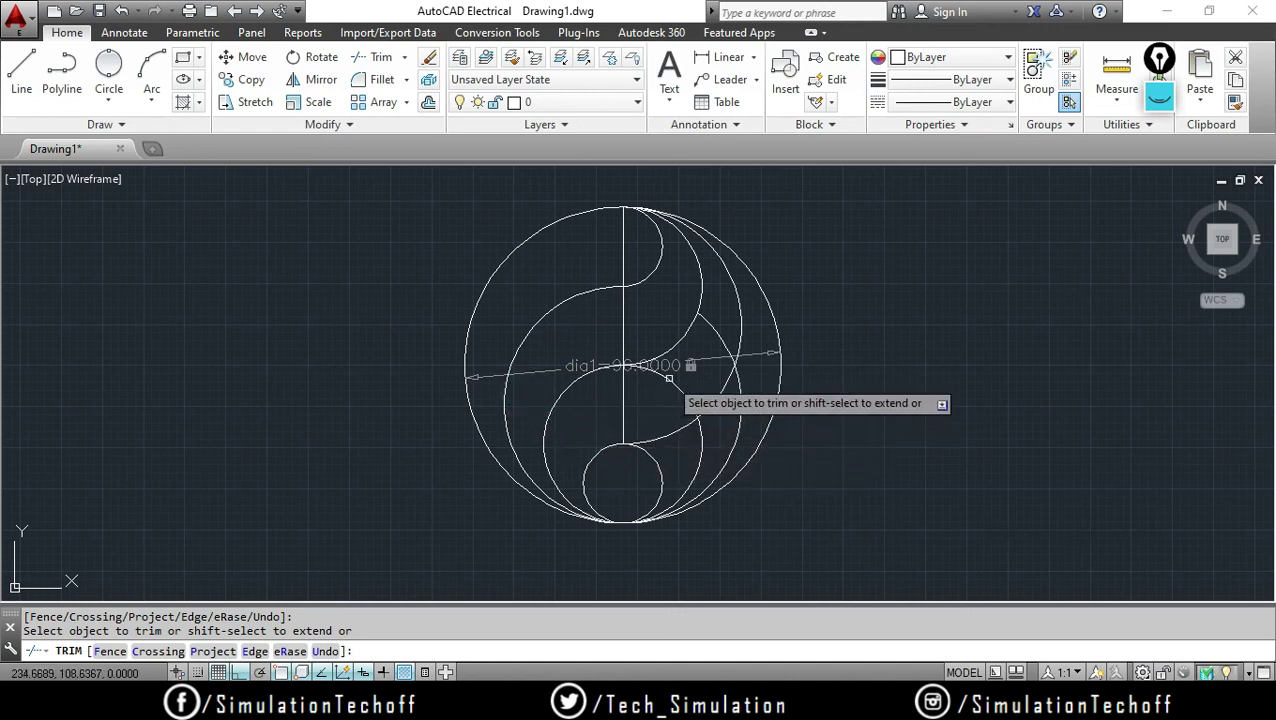
click(668, 377)
click(721, 337)
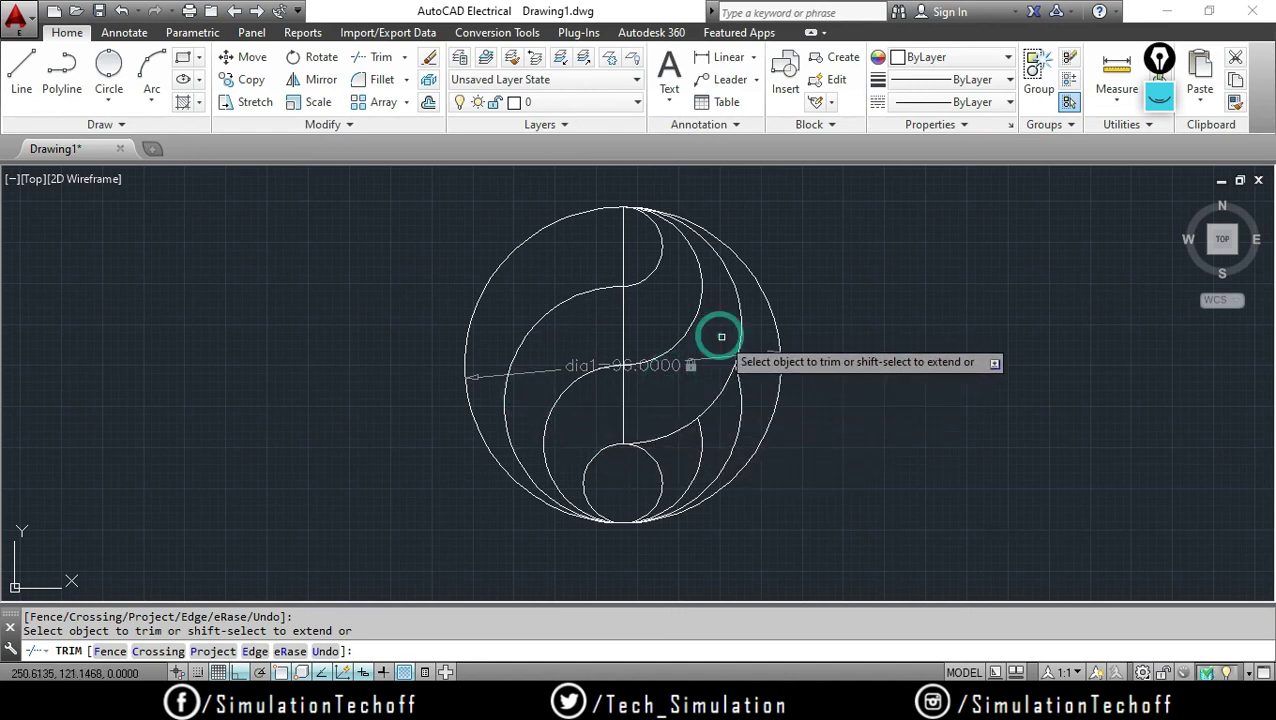
click(743, 393)
click(702, 438)
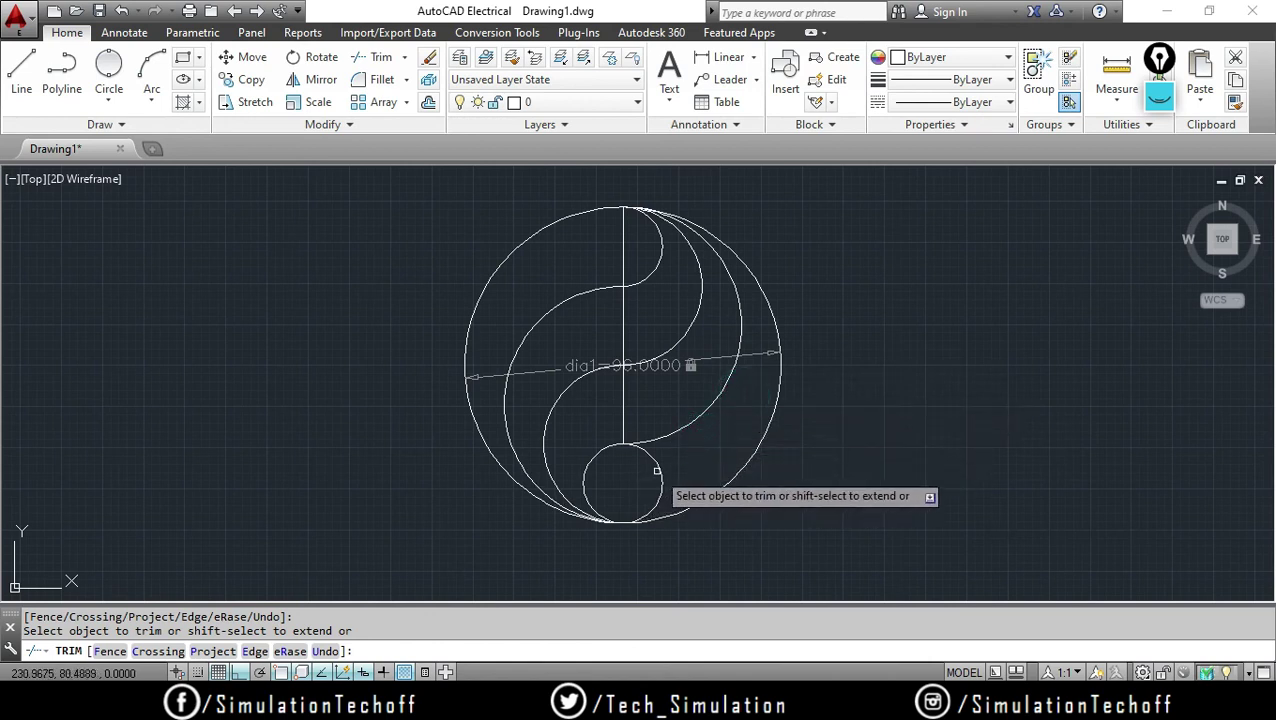
click(657, 470)
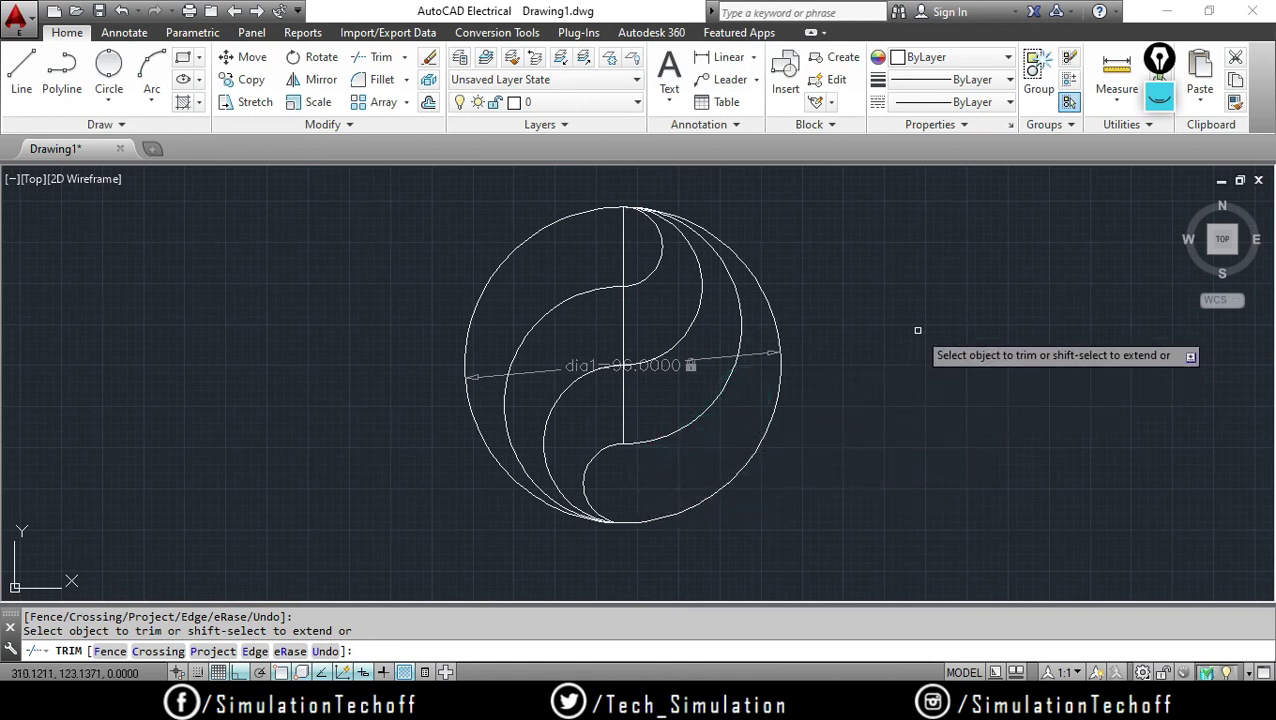
key(Escape)
Delete the dia1 diameter dimension and select the vertical construction lines.
click(872, 398)
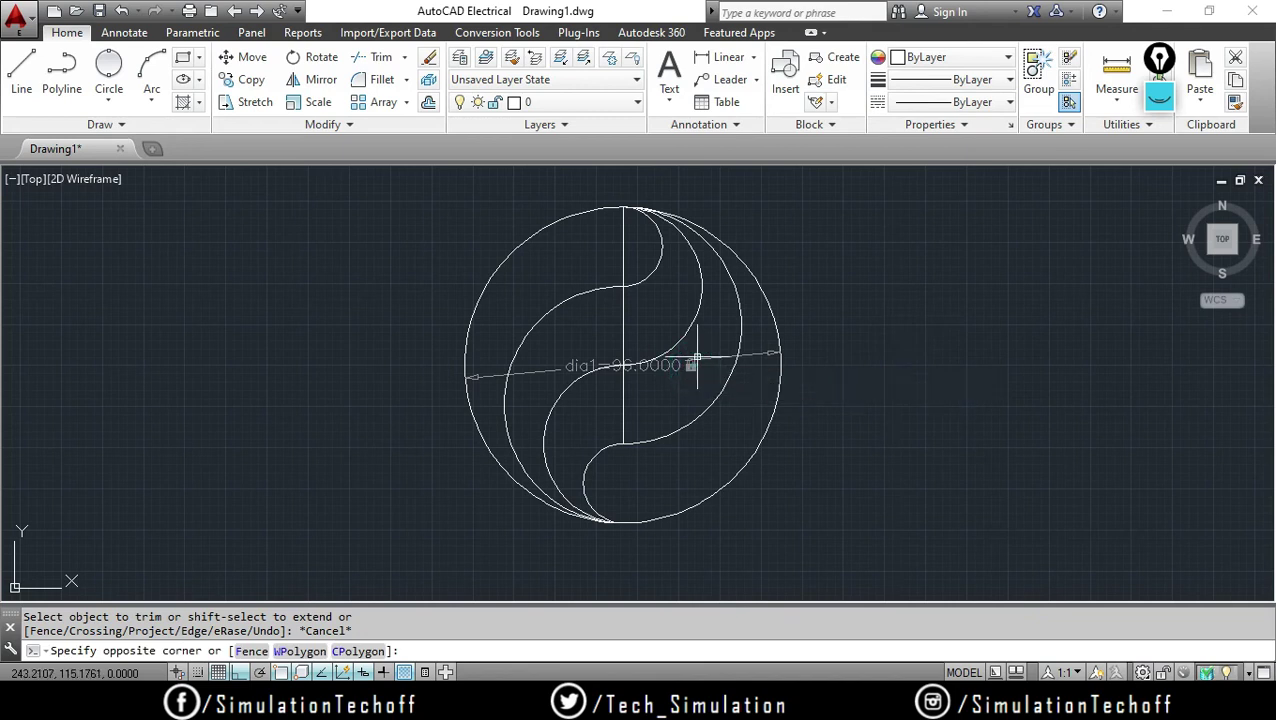
click(700, 358)
key(Delete)
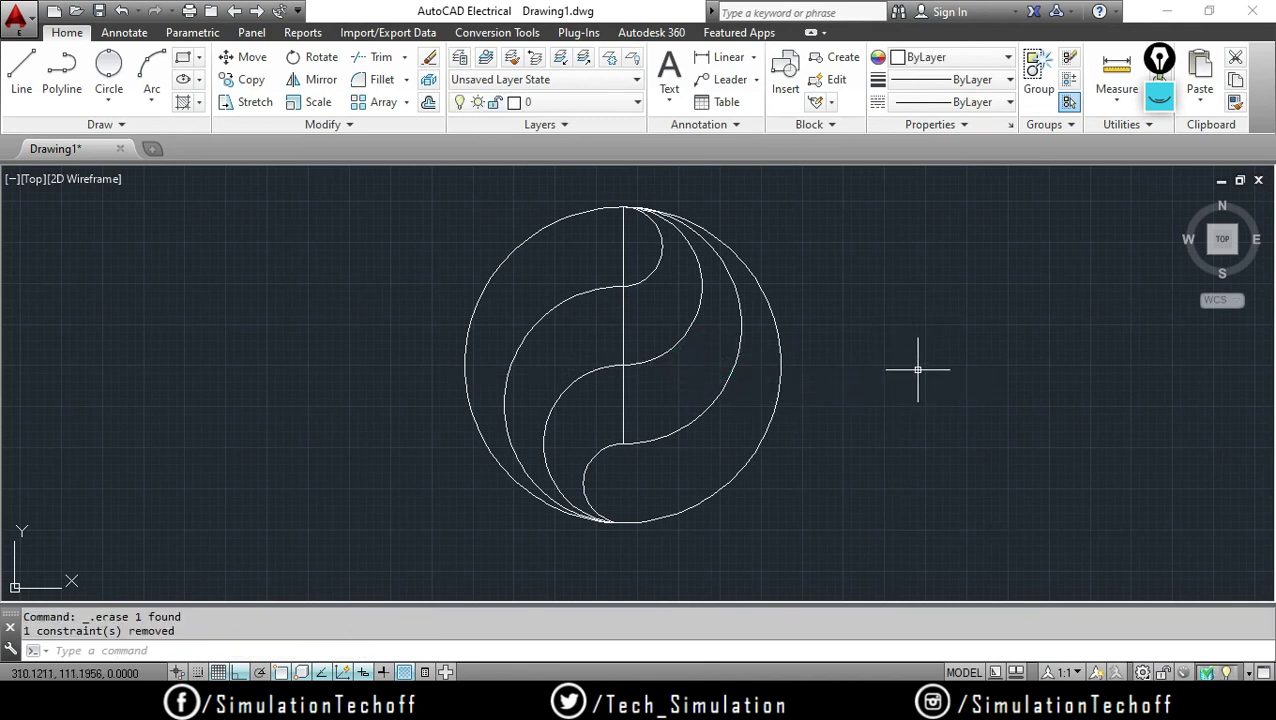
click(622, 249)
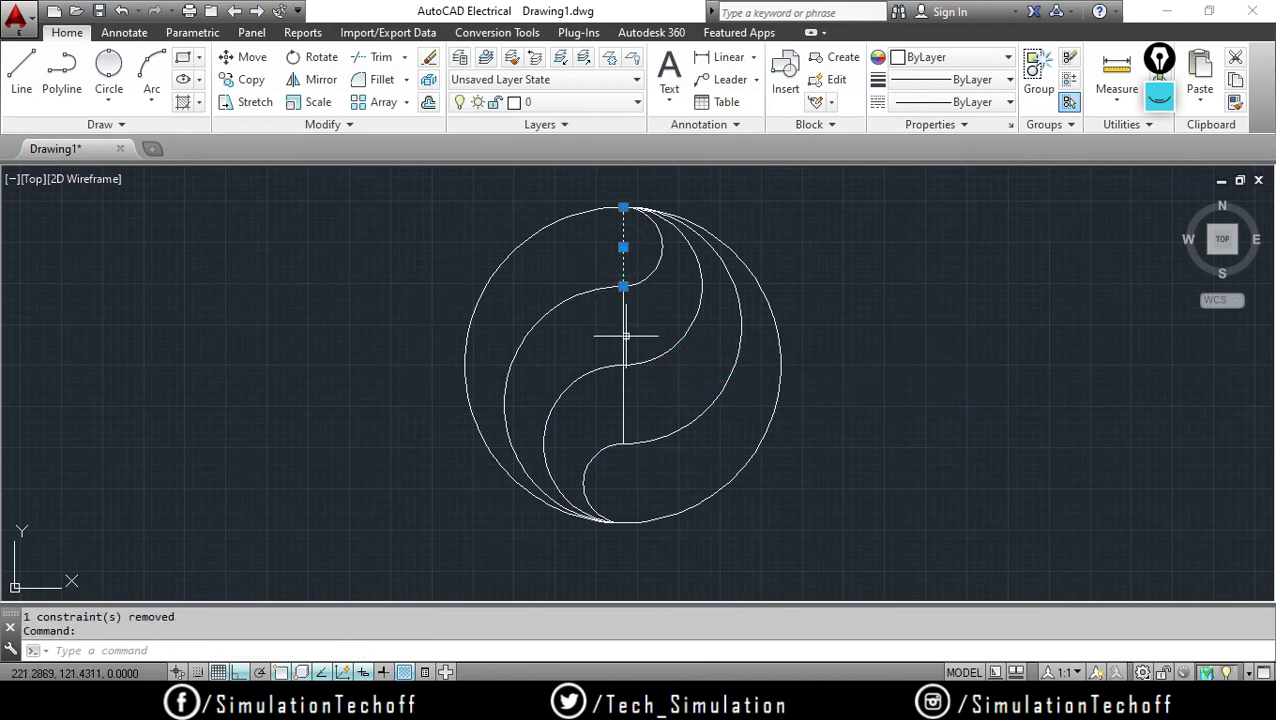
click(625, 337)
click(623, 340)
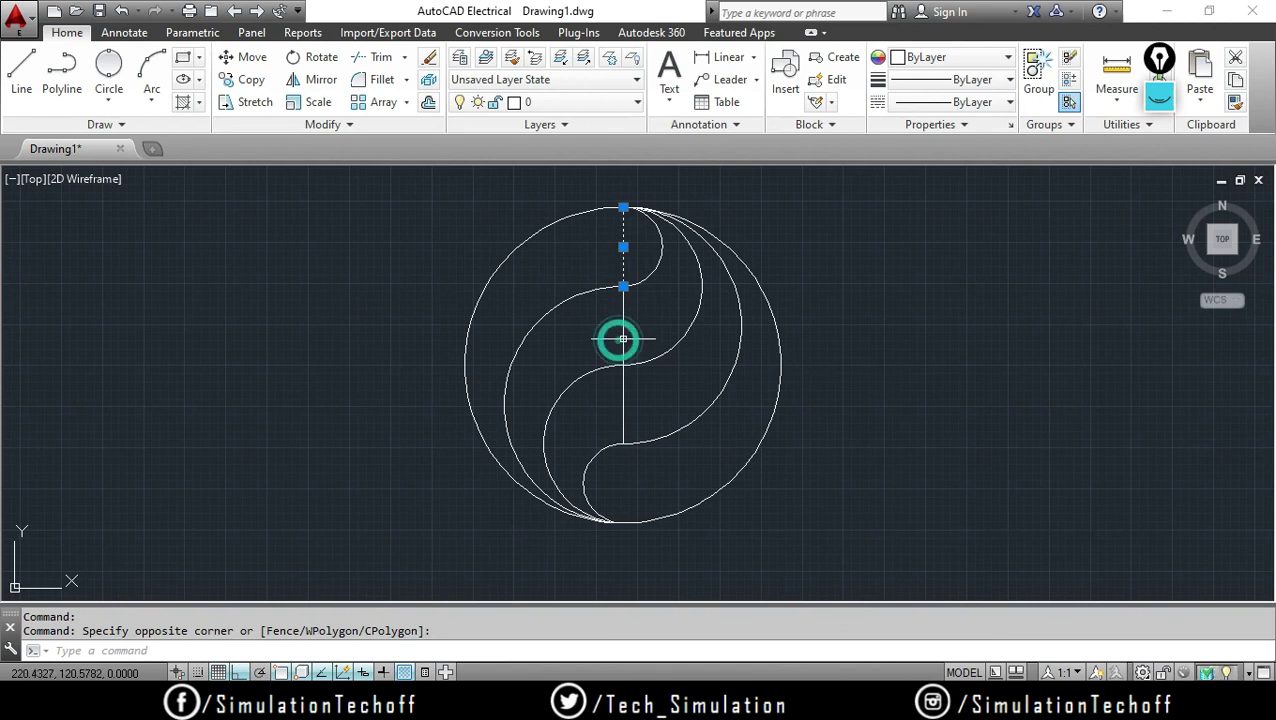
click(624, 403)
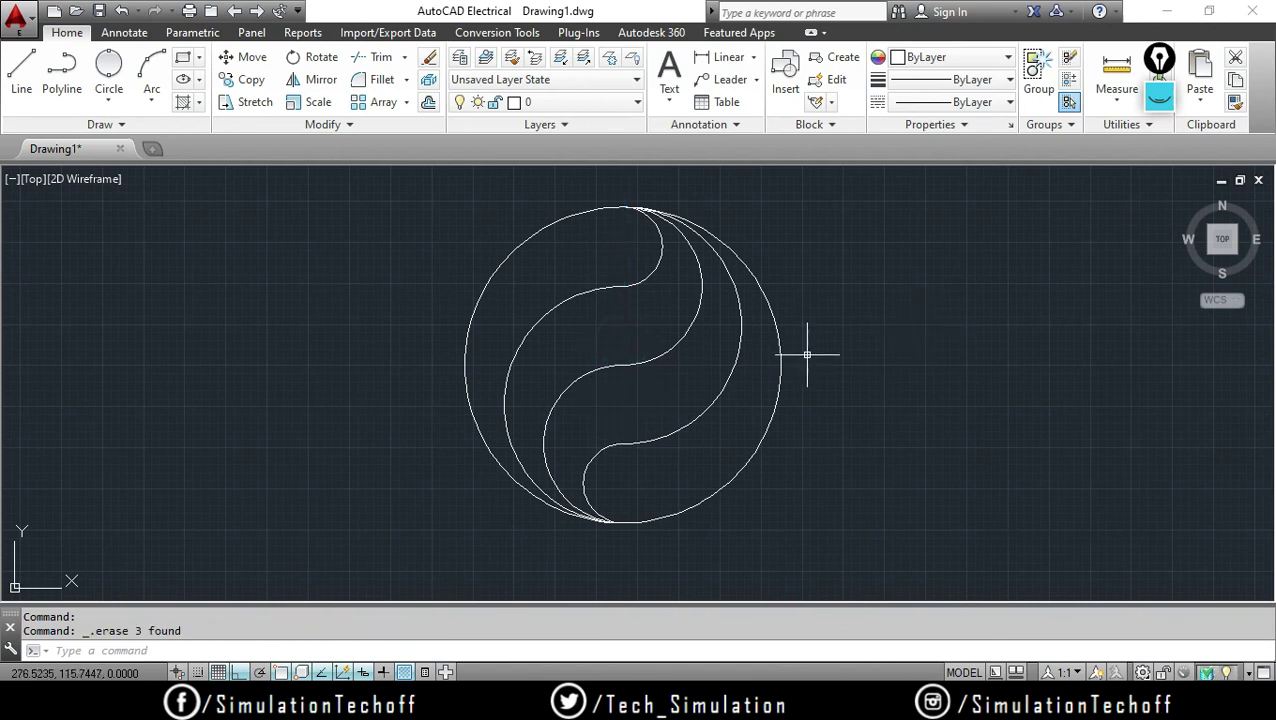
Turn on Display Lineweight in the Lineweight Settings.
click(977, 578)
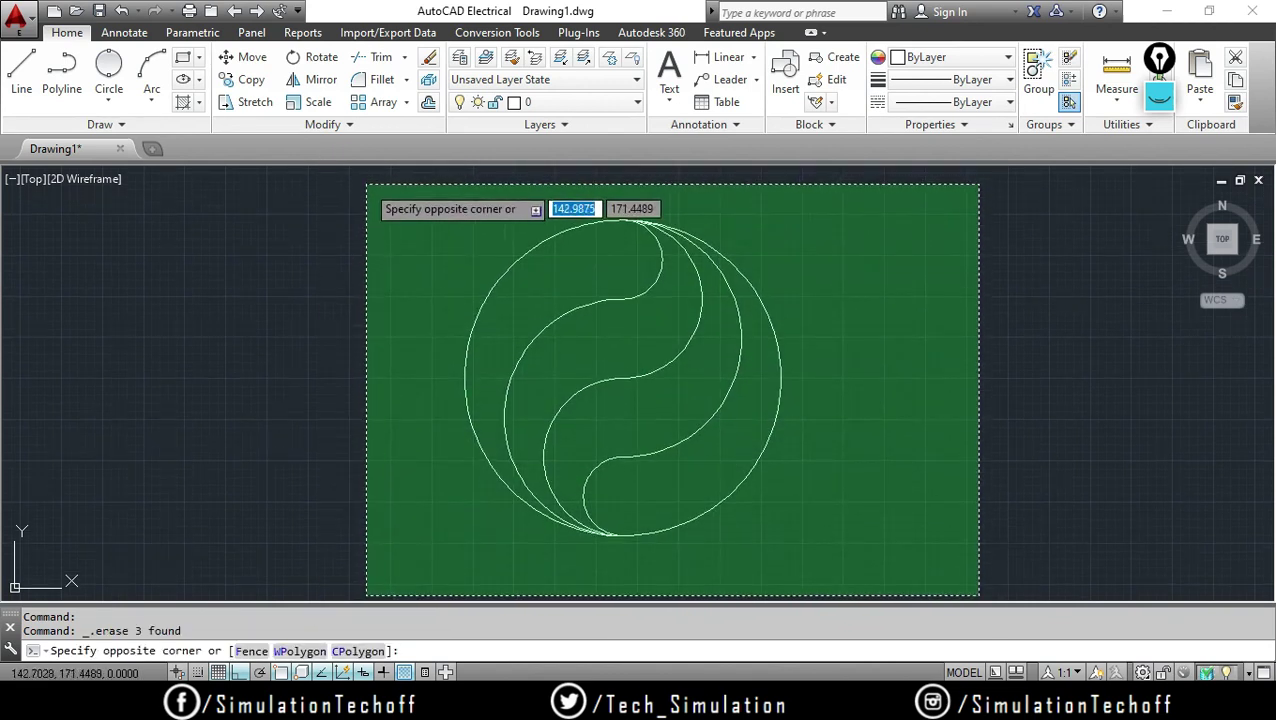
click(364, 188)
click(962, 80)
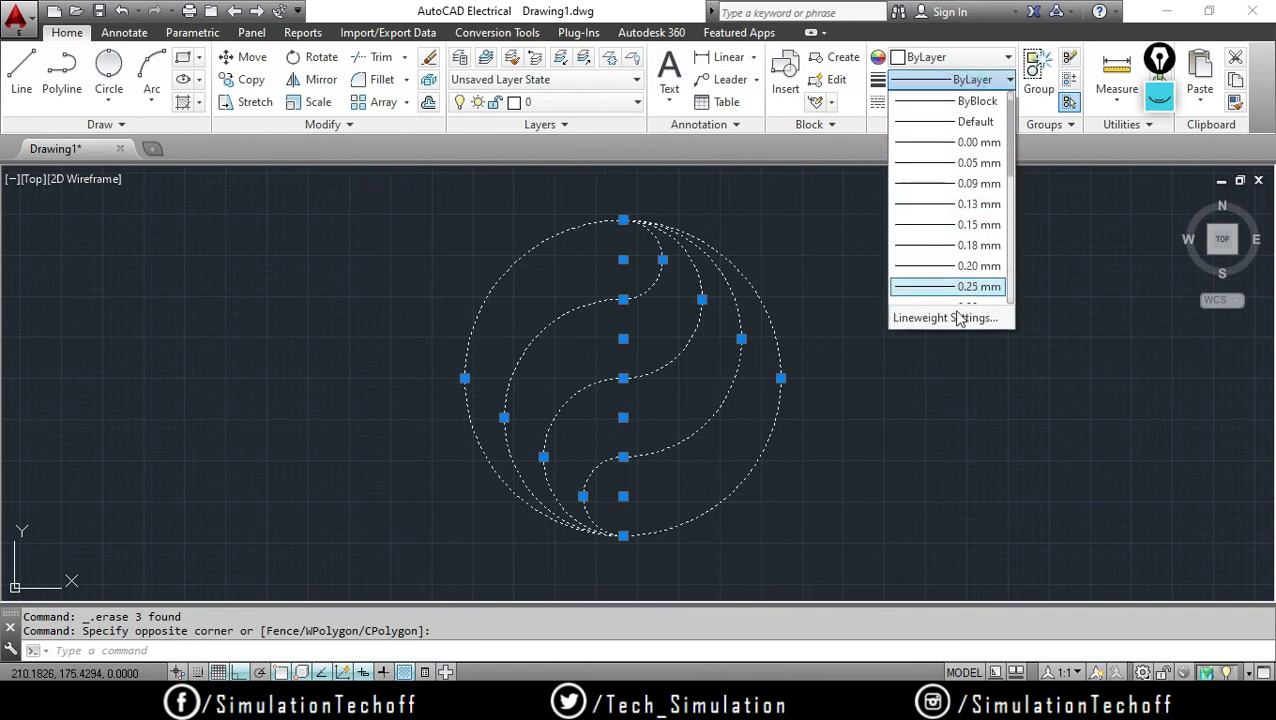
click(955, 311)
click(630, 307)
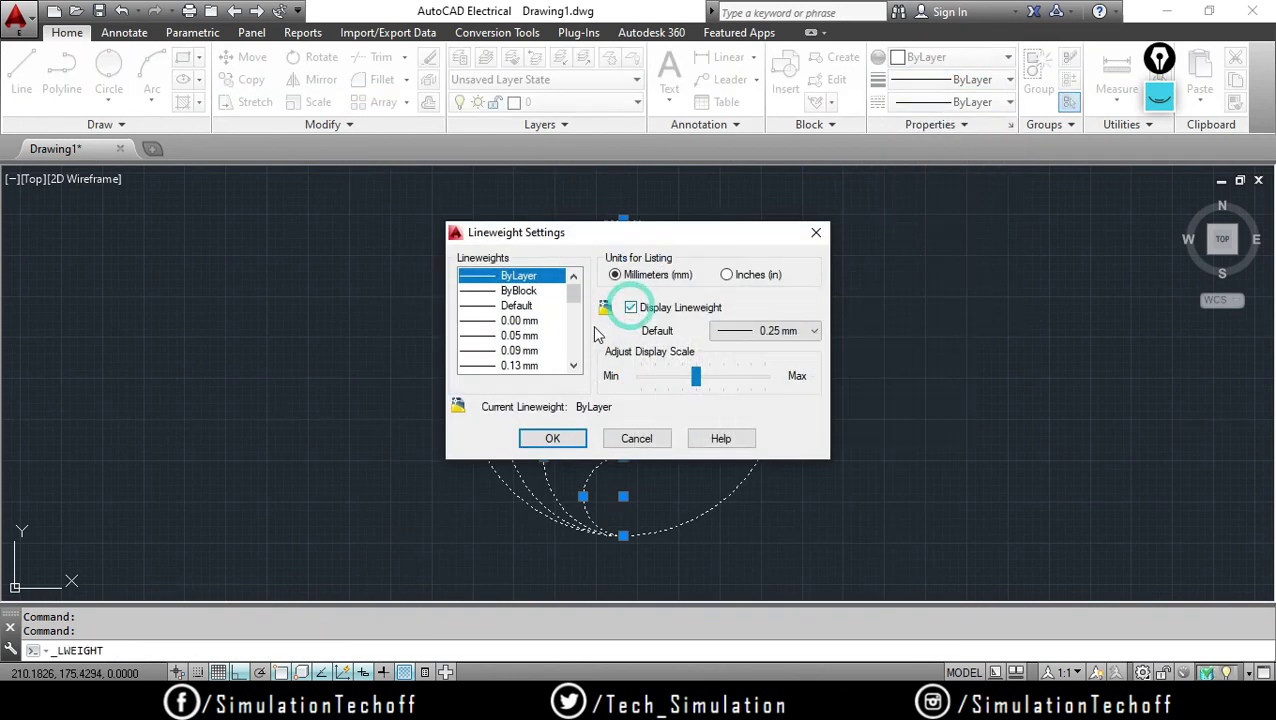
click(553, 440)
Give all the yin-yang arcs a 0.30 mm lineweight and cyan colour.
click(815, 521)
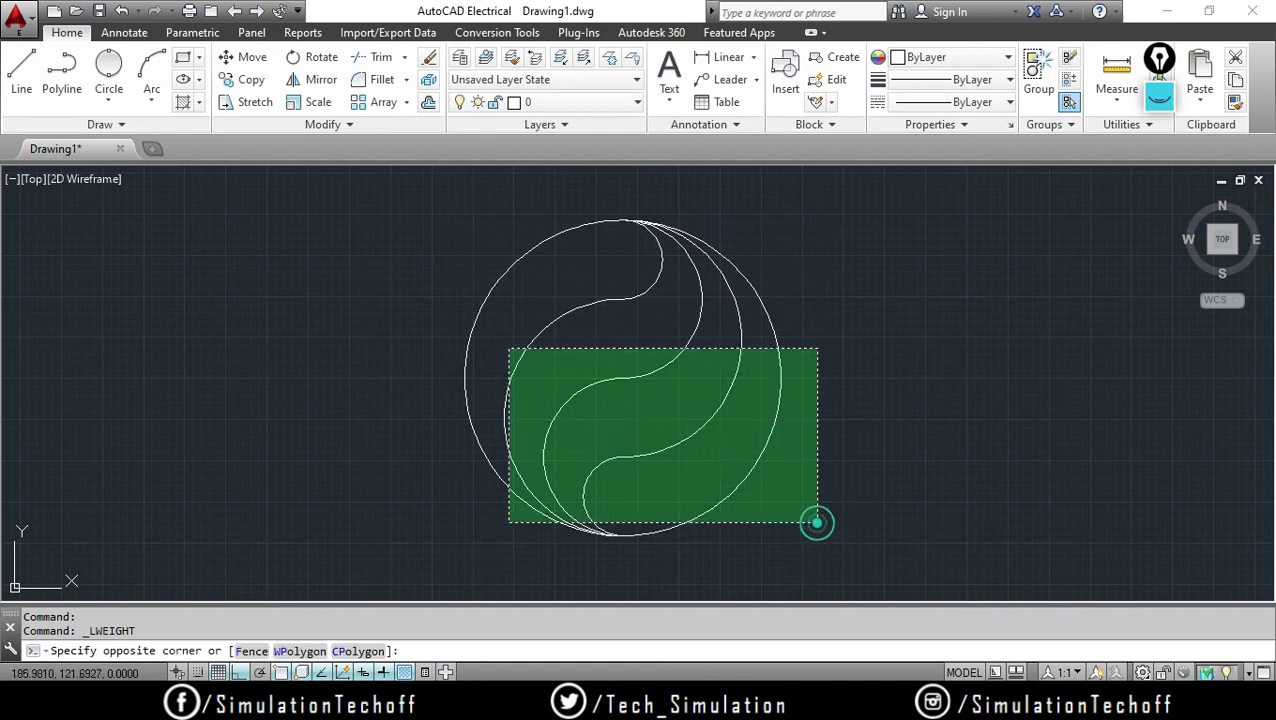
click(441, 193)
click(962, 80)
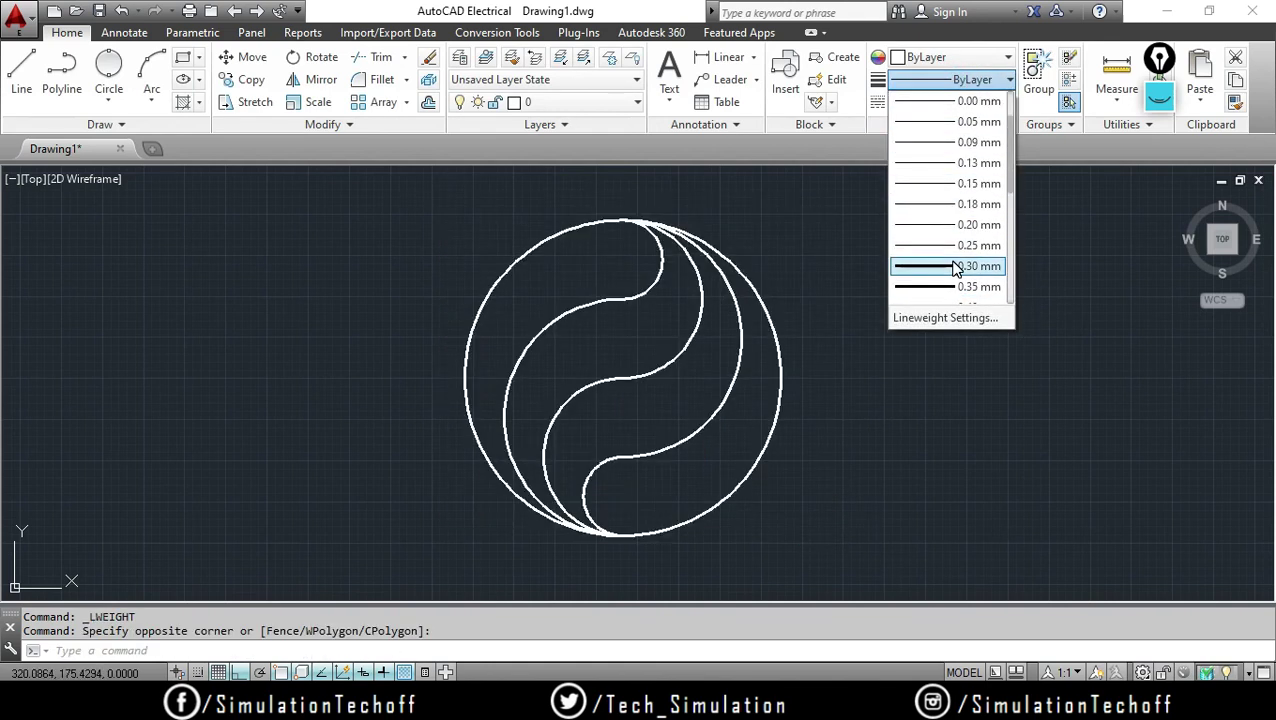
click(952, 262)
click(955, 57)
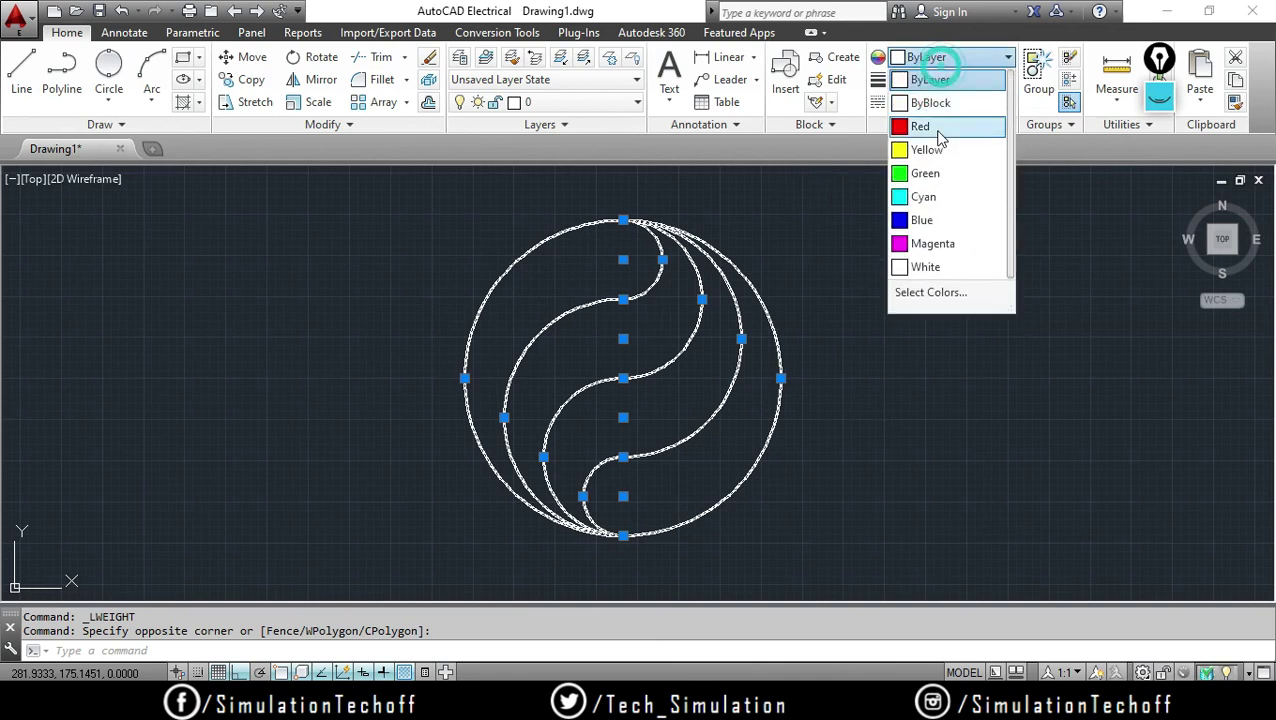
click(922, 200)
click(950, 392)
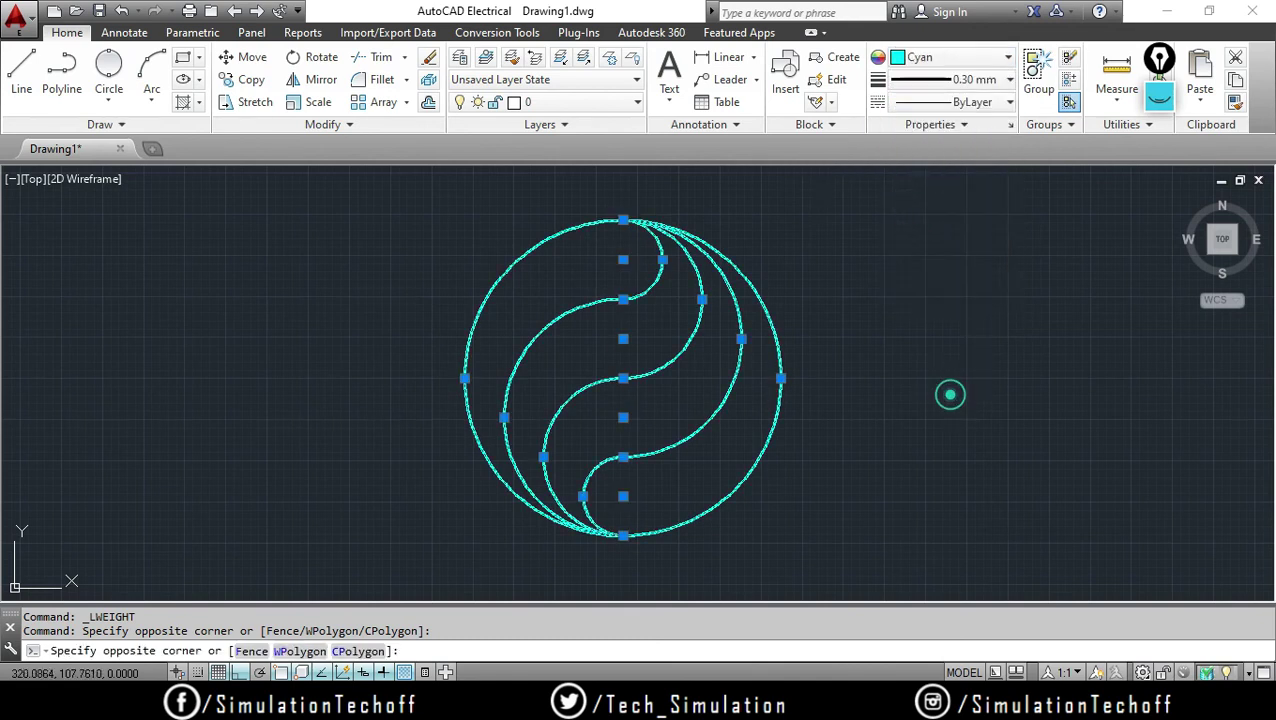
key(Escape)
key(Escape)
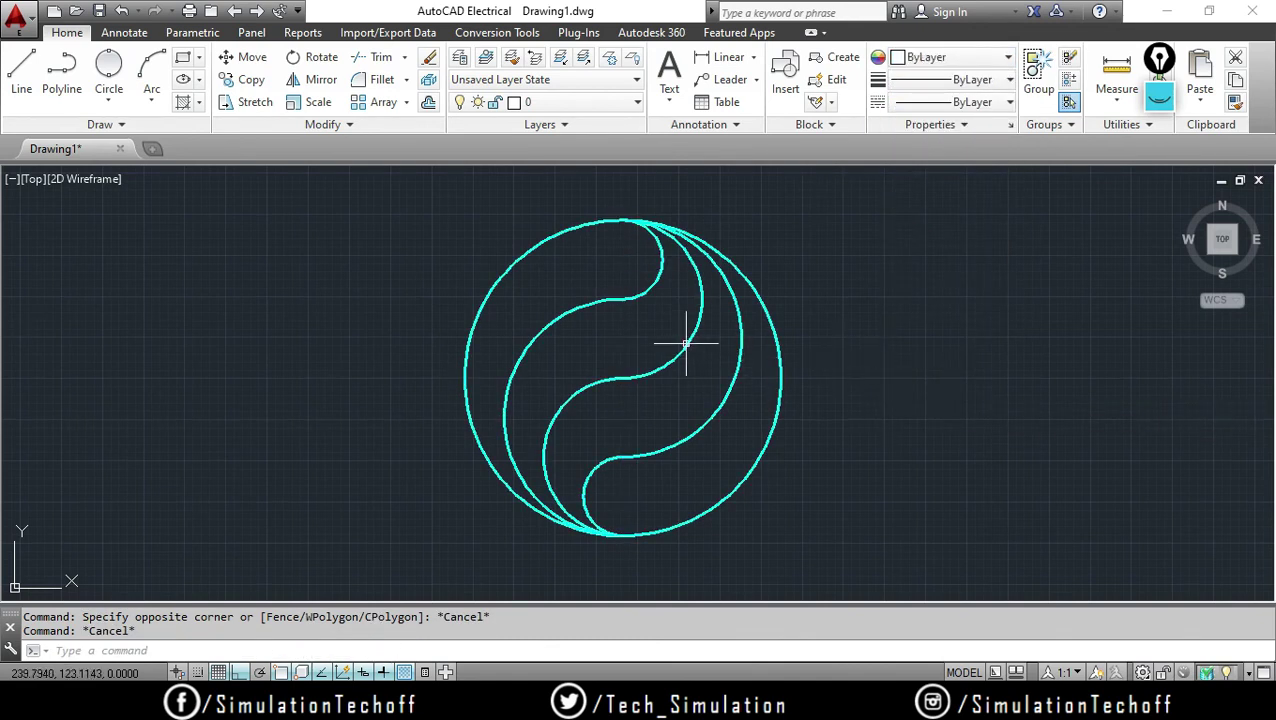
mouse_move(686, 345)
middle_down()
mouse_move(721, 413)
mouse_move(727, 362)
mouse_move(739, 368)
middle_up()
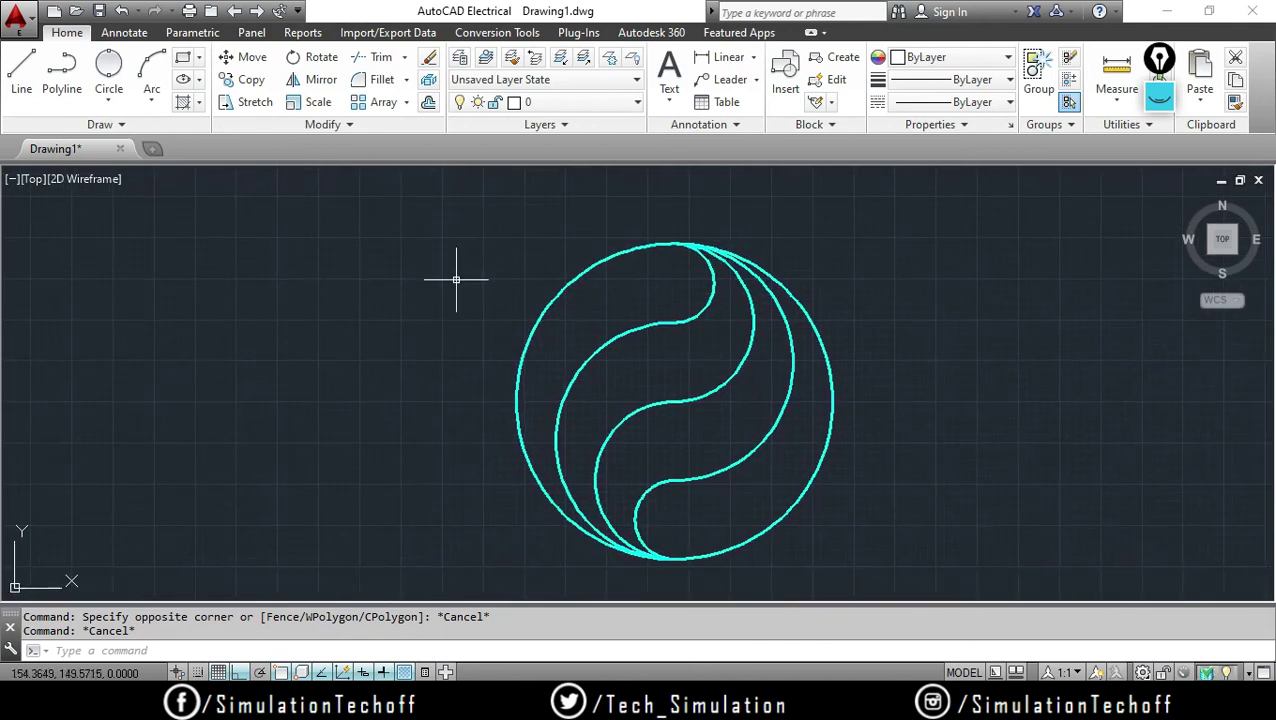
Add radius dimensions R12 on the small top arc and R24 on the middle arc.
click(125, 32)
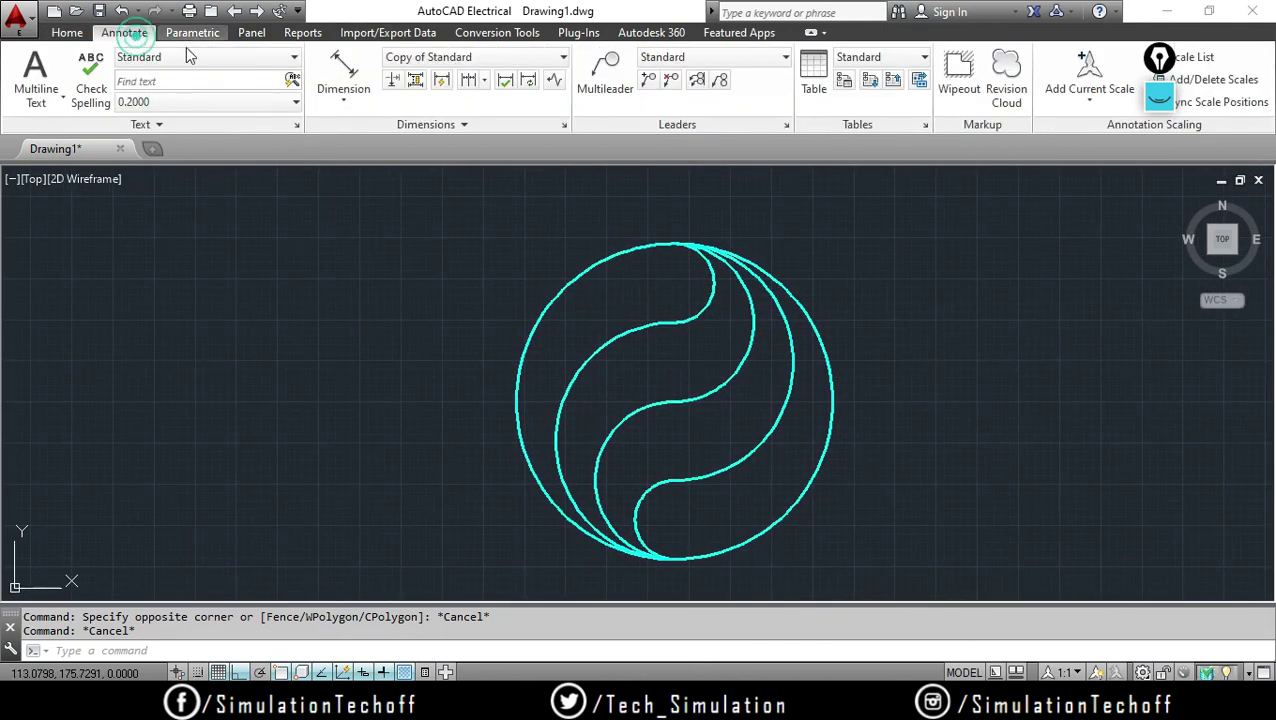
click(343, 98)
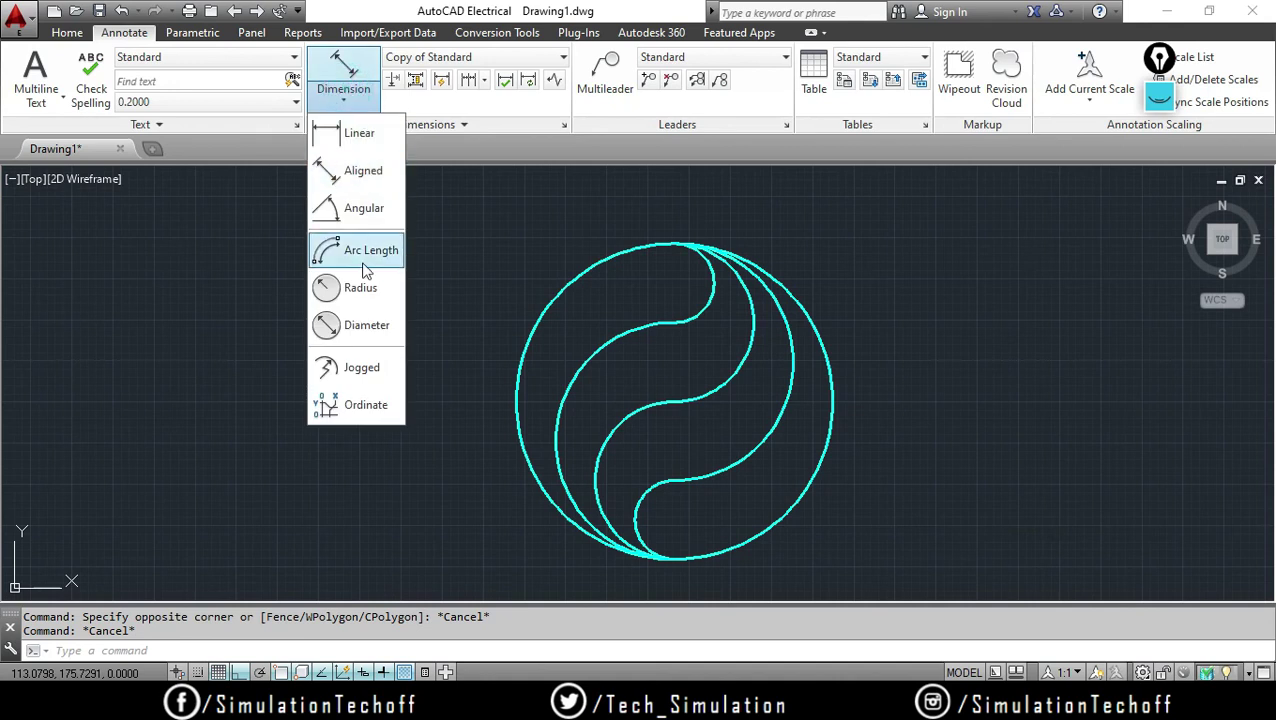
click(360, 292)
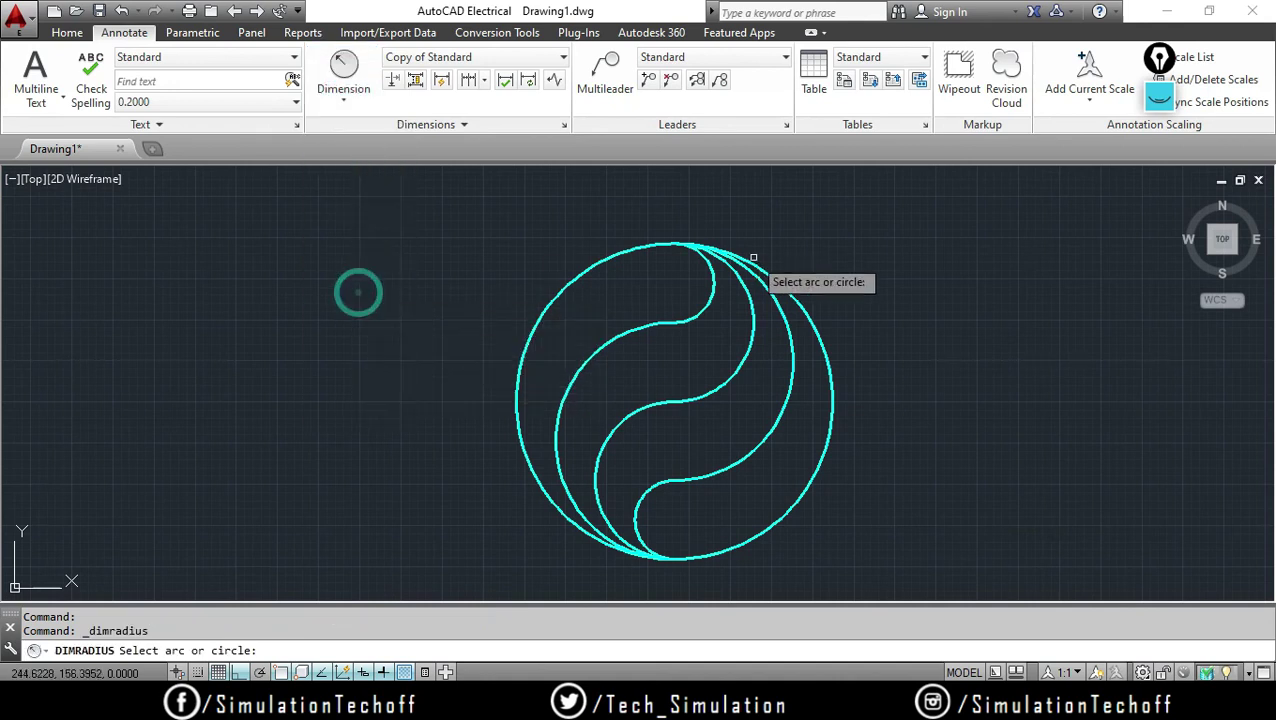
click(711, 283)
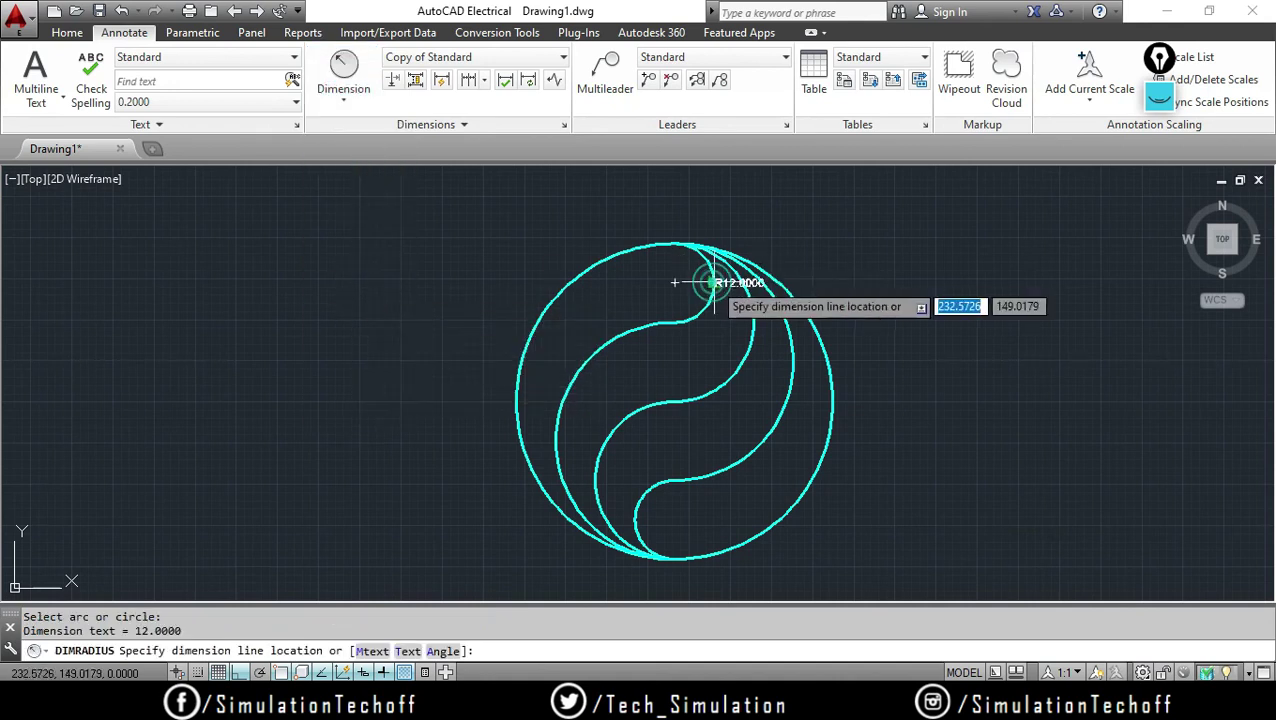
click(771, 228)
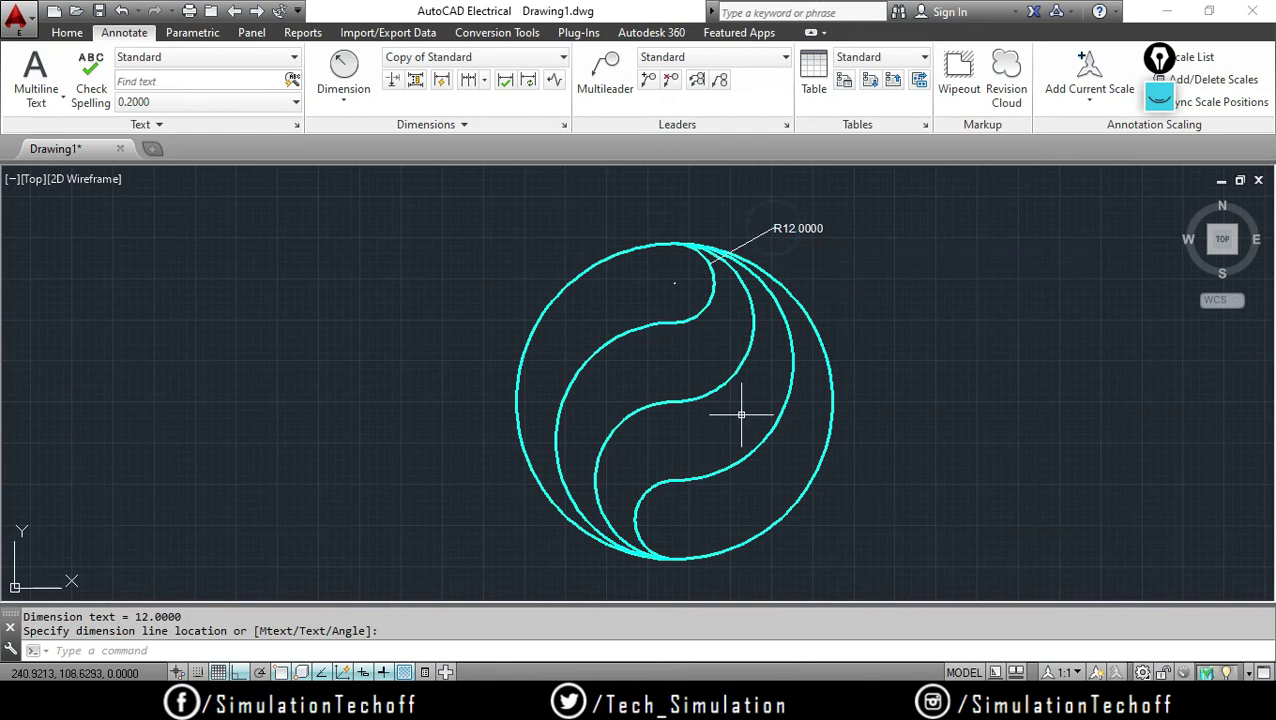
click(343, 98)
click(369, 302)
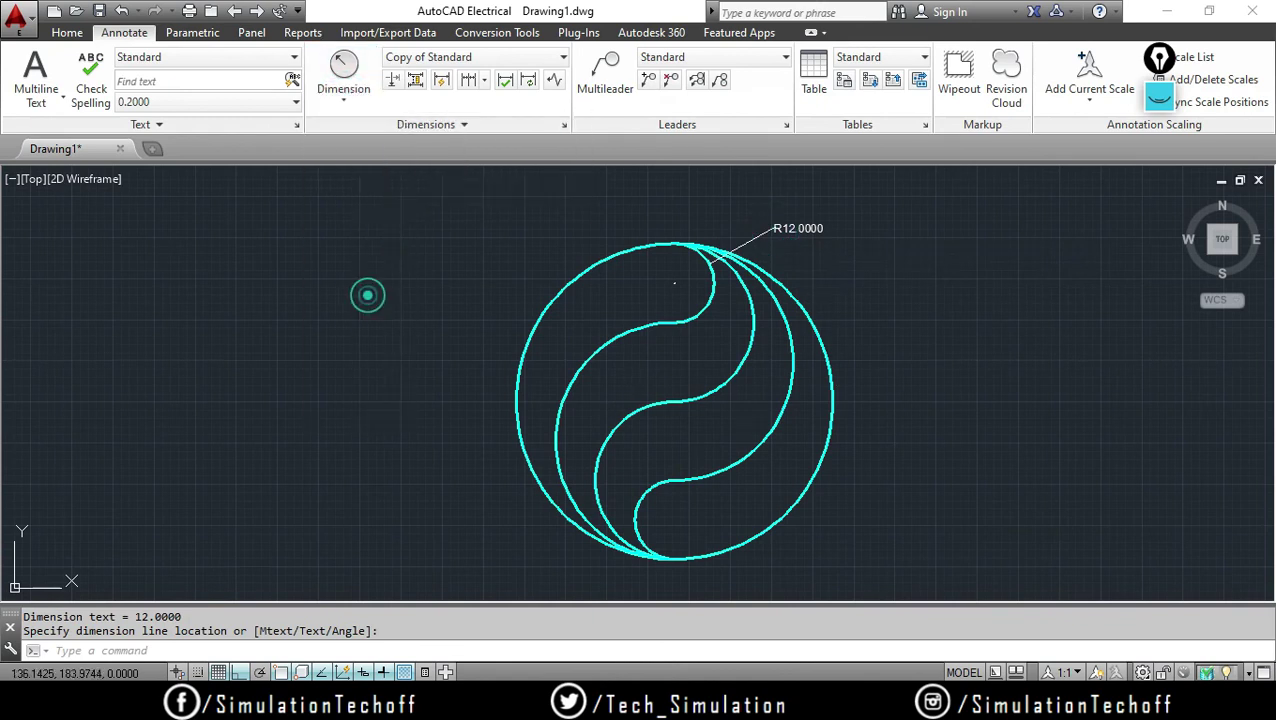
click(748, 347)
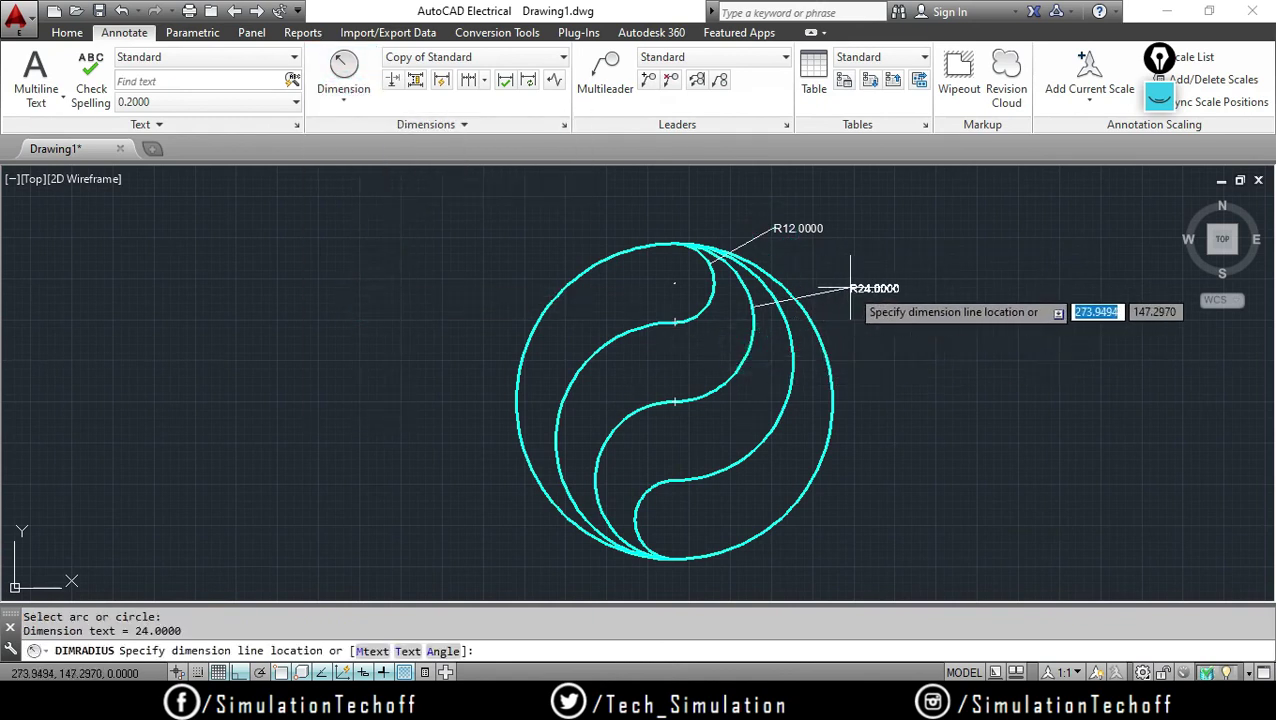
Add the R36 radius dimension on the large arc and Ø96 on the outer circle.
click(343, 88)
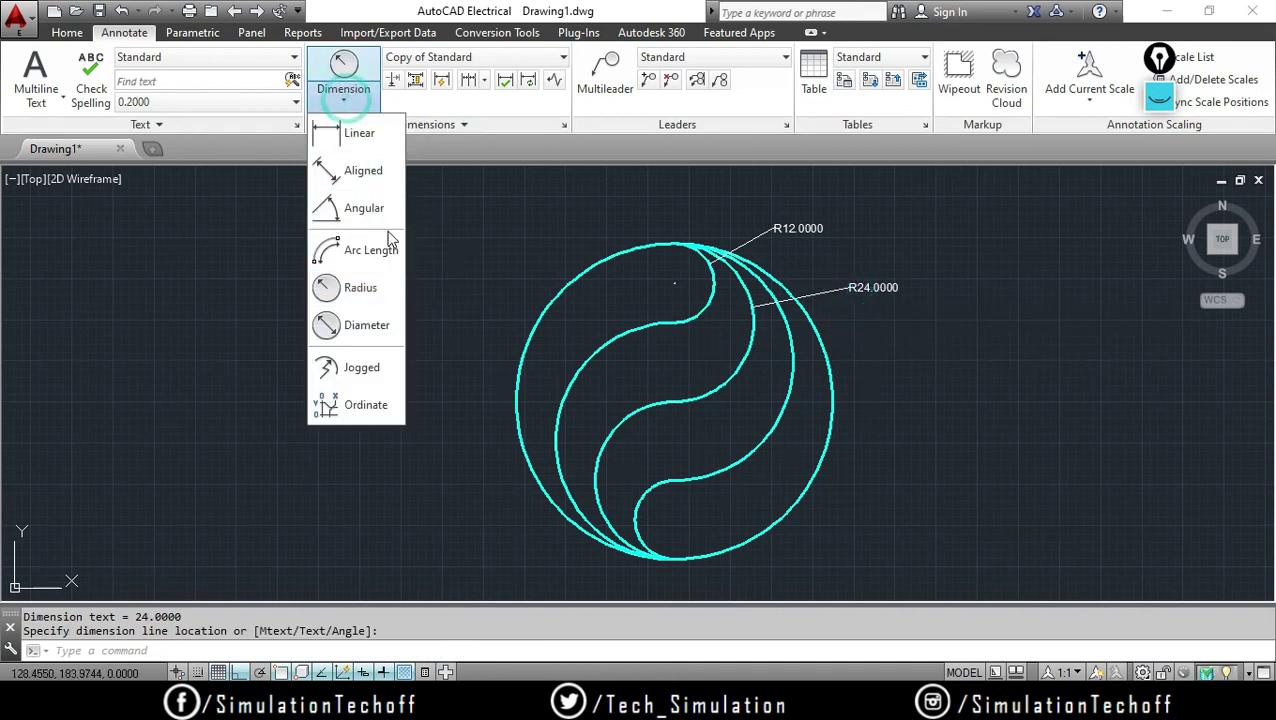
click(374, 305)
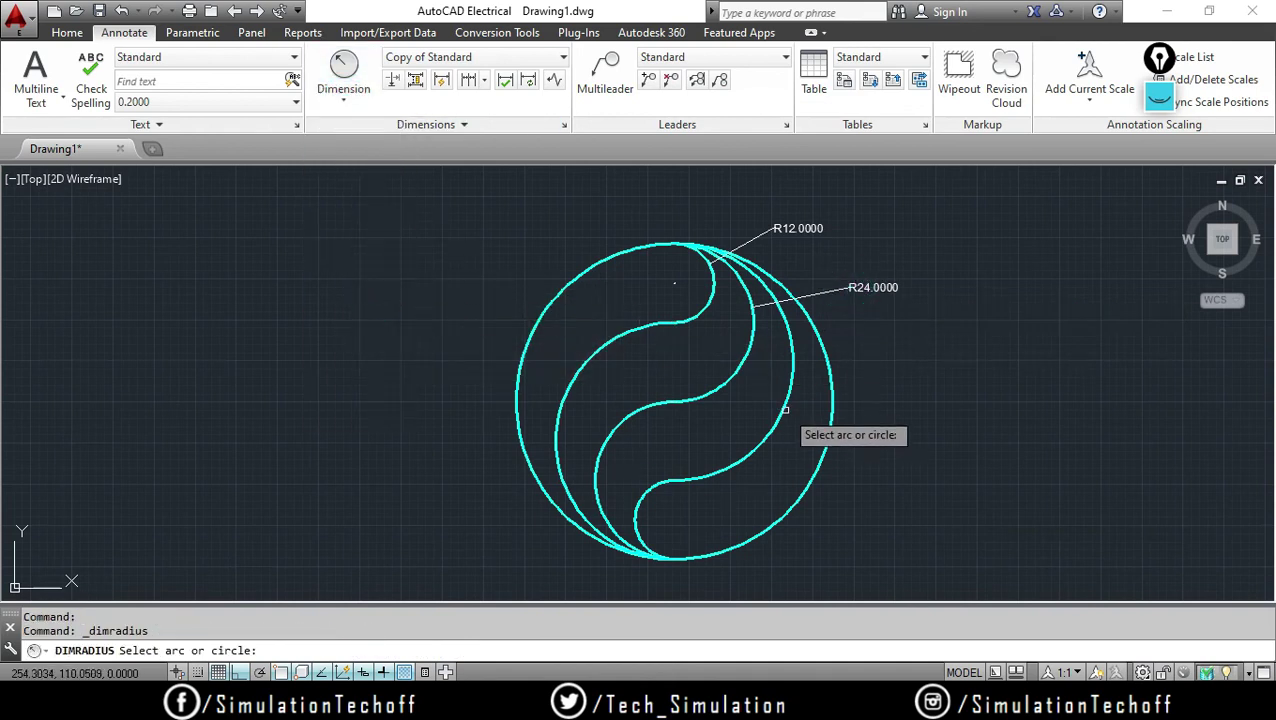
click(782, 408)
click(897, 361)
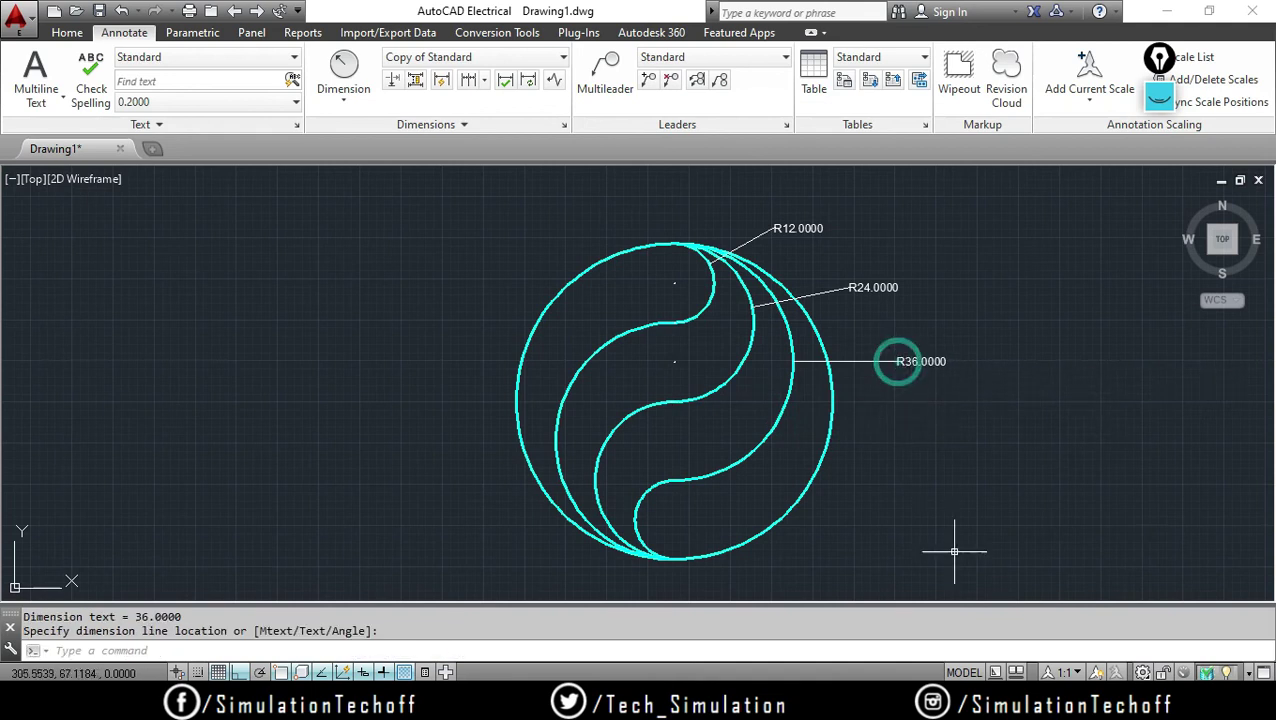
click(345, 85)
click(364, 322)
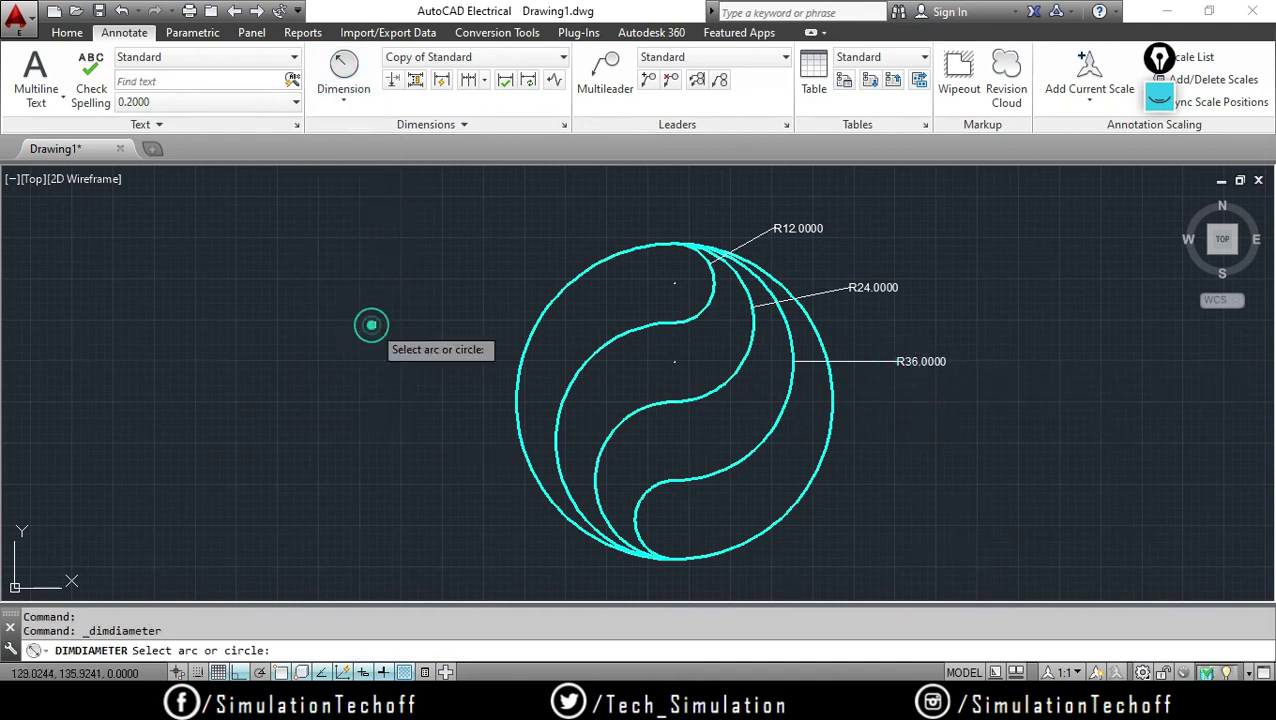
click(815, 474)
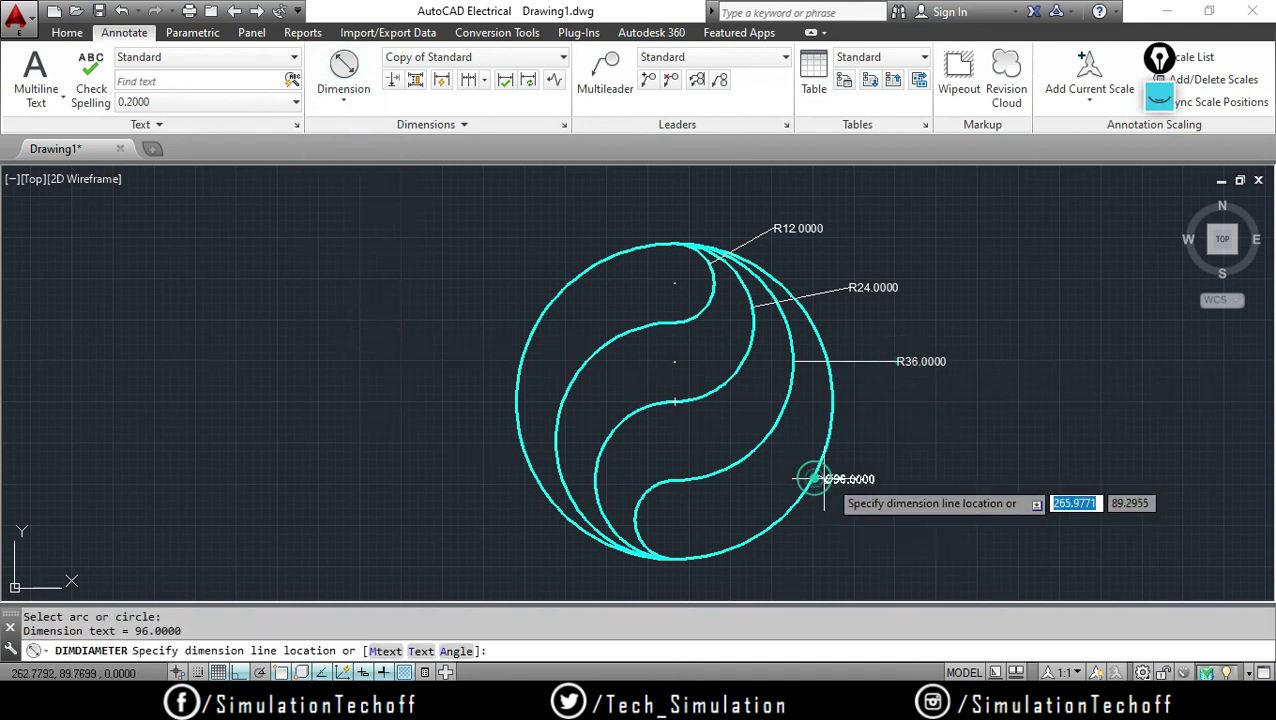
click(894, 468)
key(Escape)
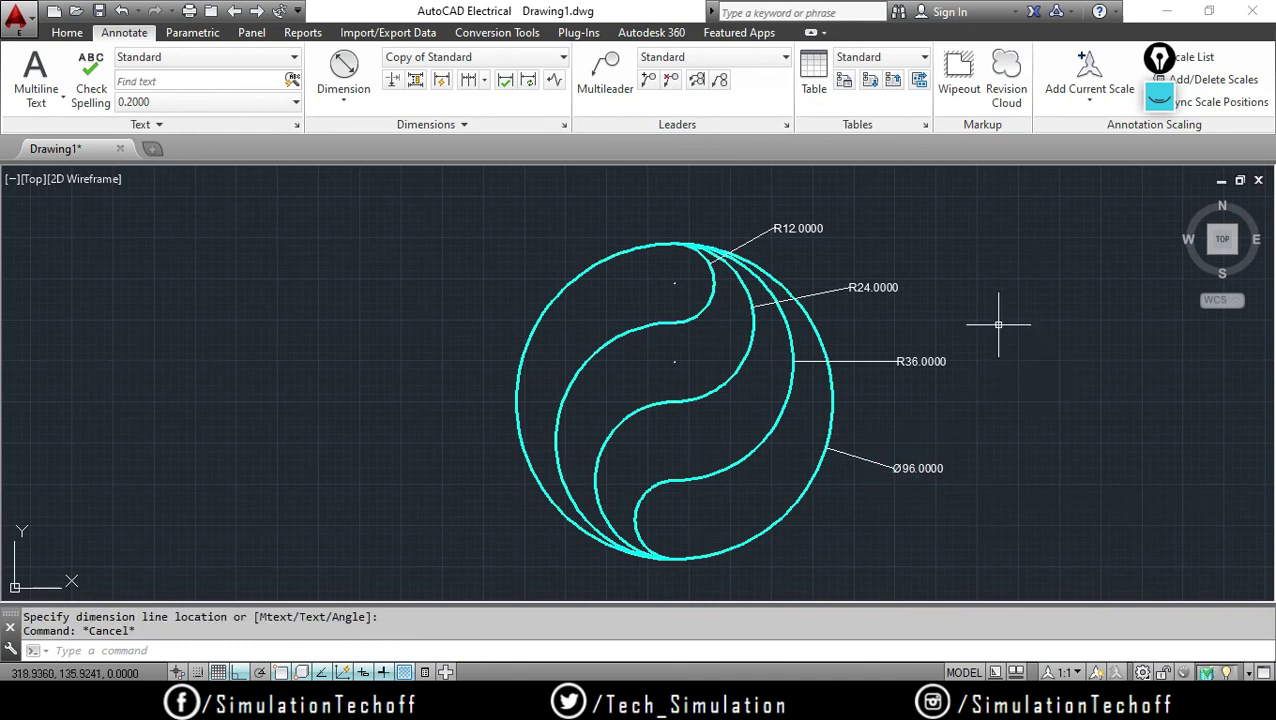
middle_drag(986, 382, 825, 382)
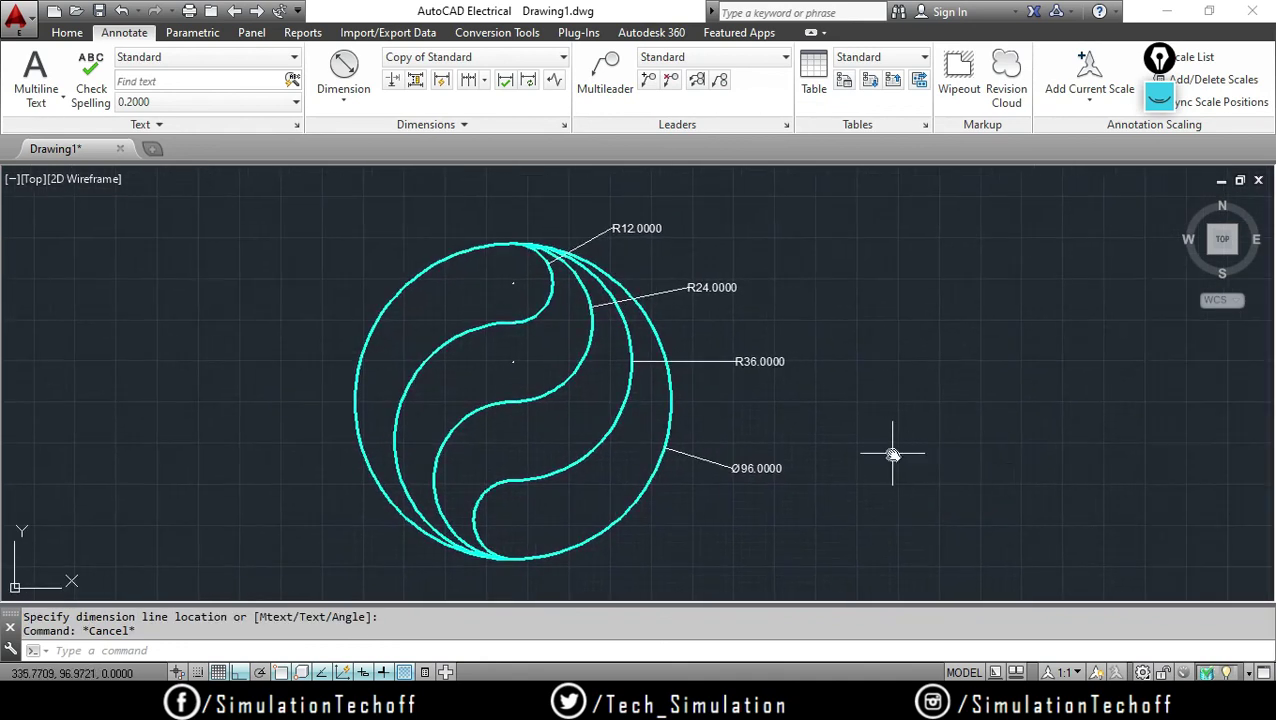
mouse_move(893, 455)
middle_down()
mouse_move(952, 457)
mouse_move(953, 420)
middle_up()
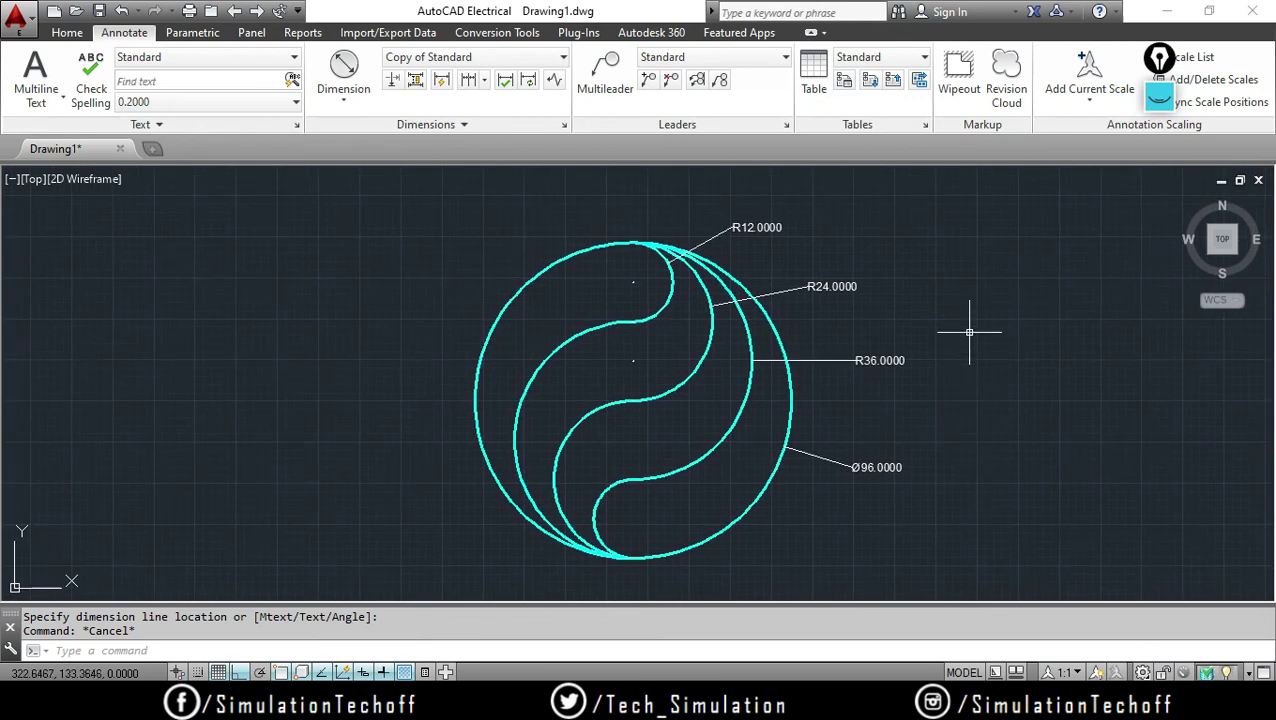